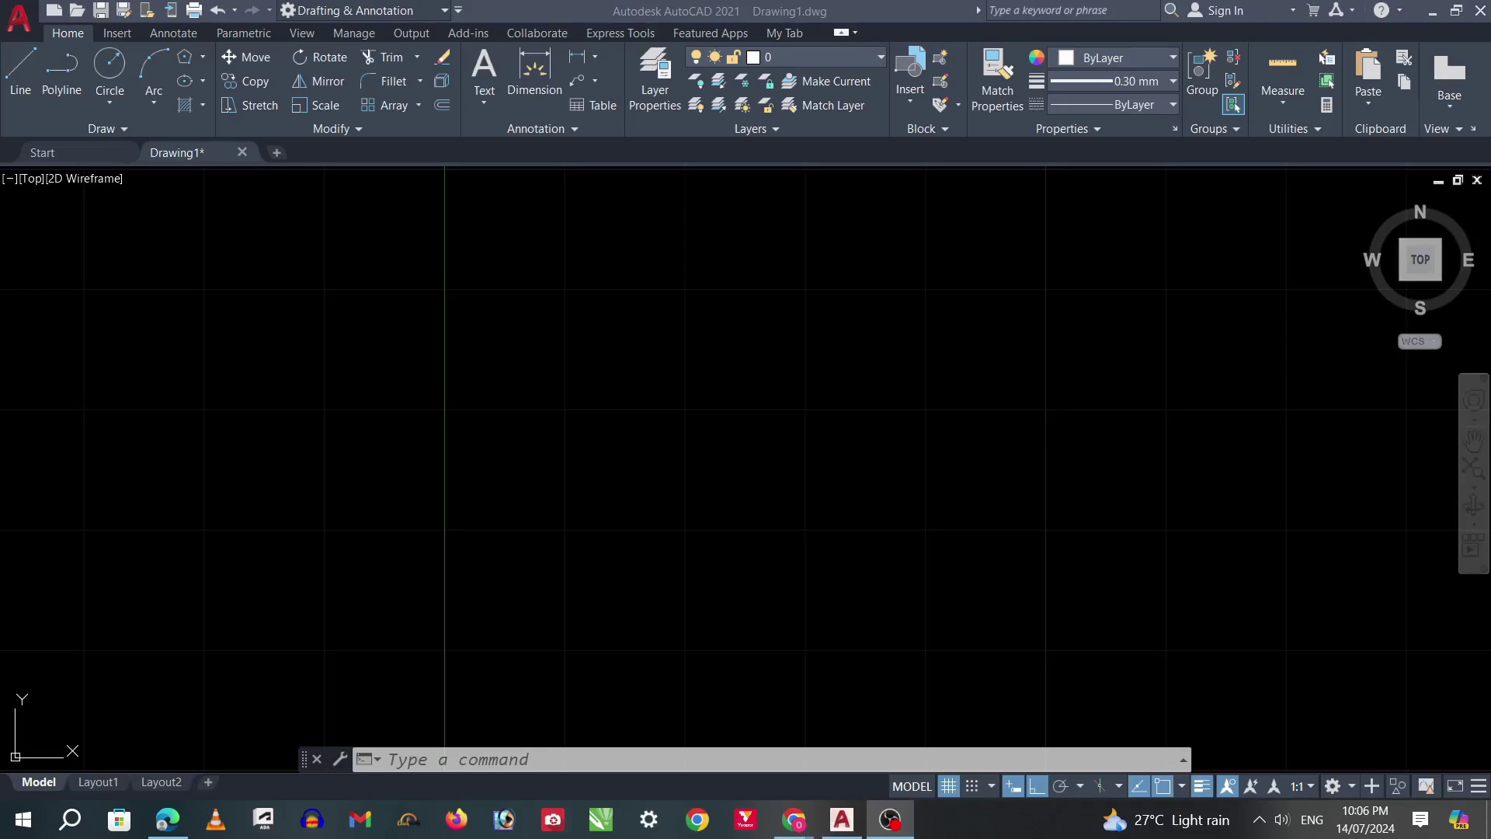
# Step: Draw a trial three-point arc, then erase it
pyautogui.write('A')
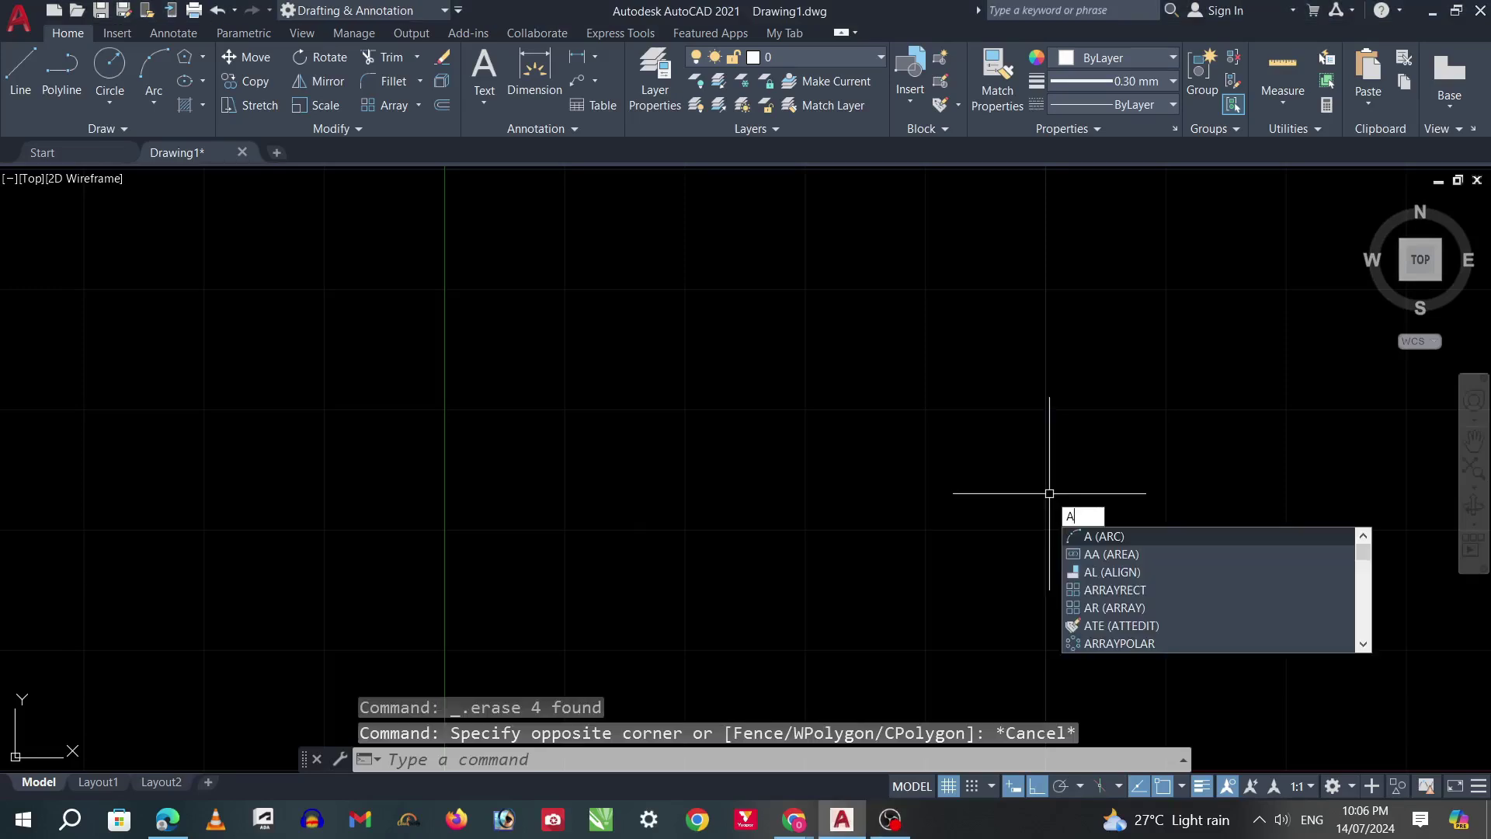
pyautogui.press('Return')
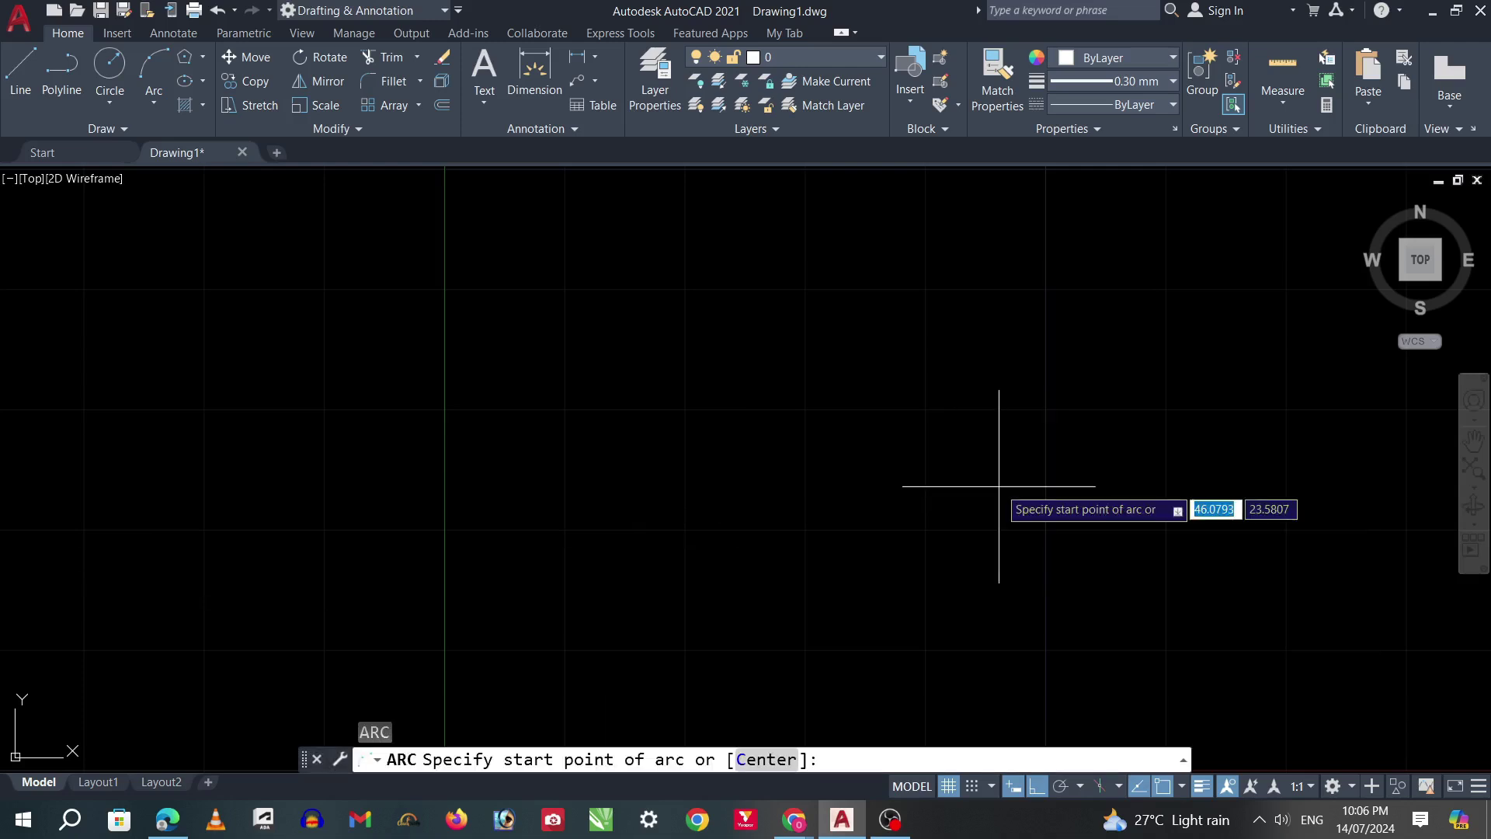
pyautogui.click(413, 428)
pyautogui.click(560, 390)
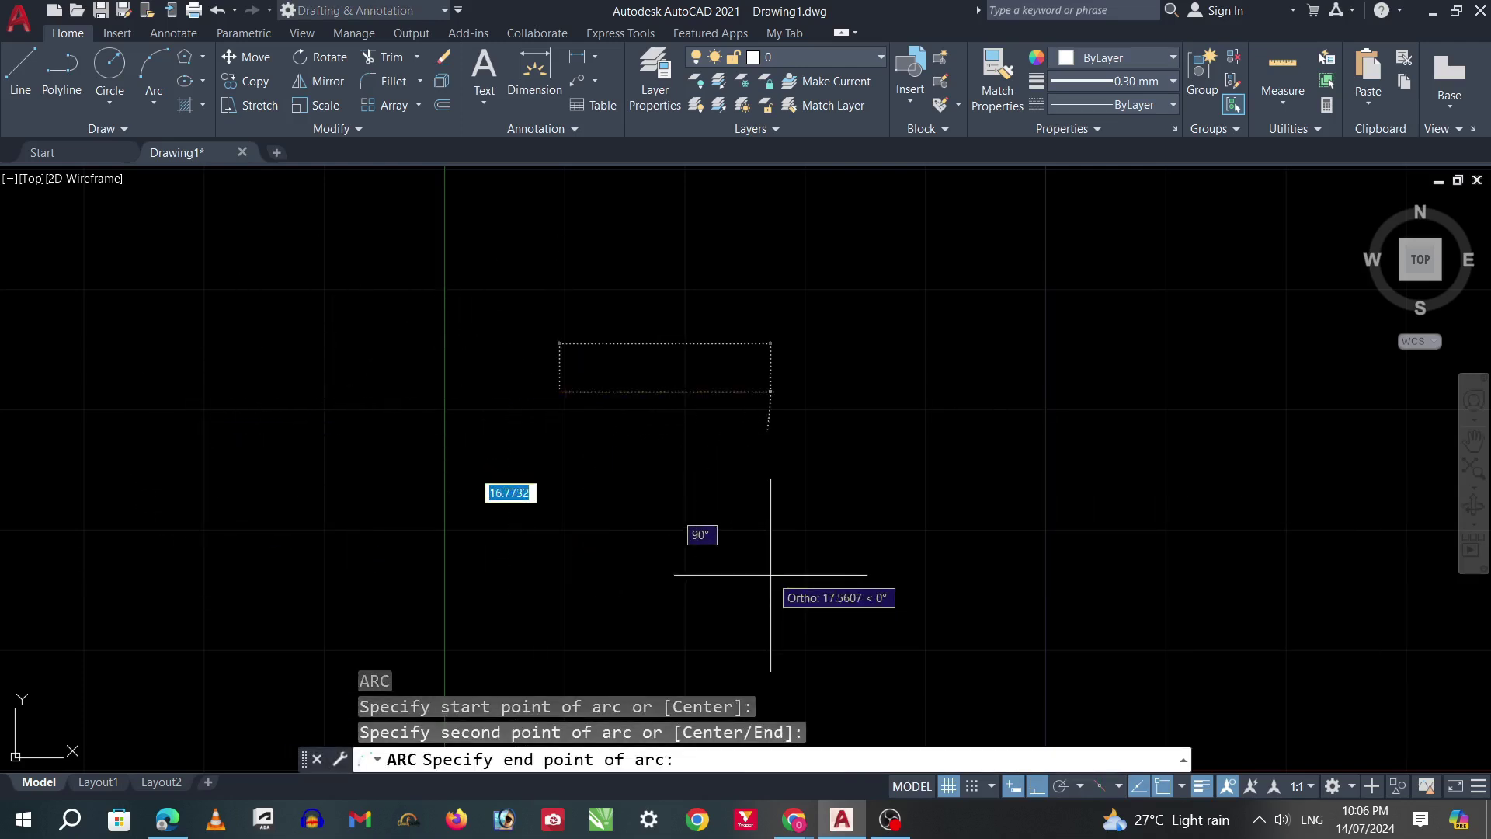
pyautogui.click(563, 600)
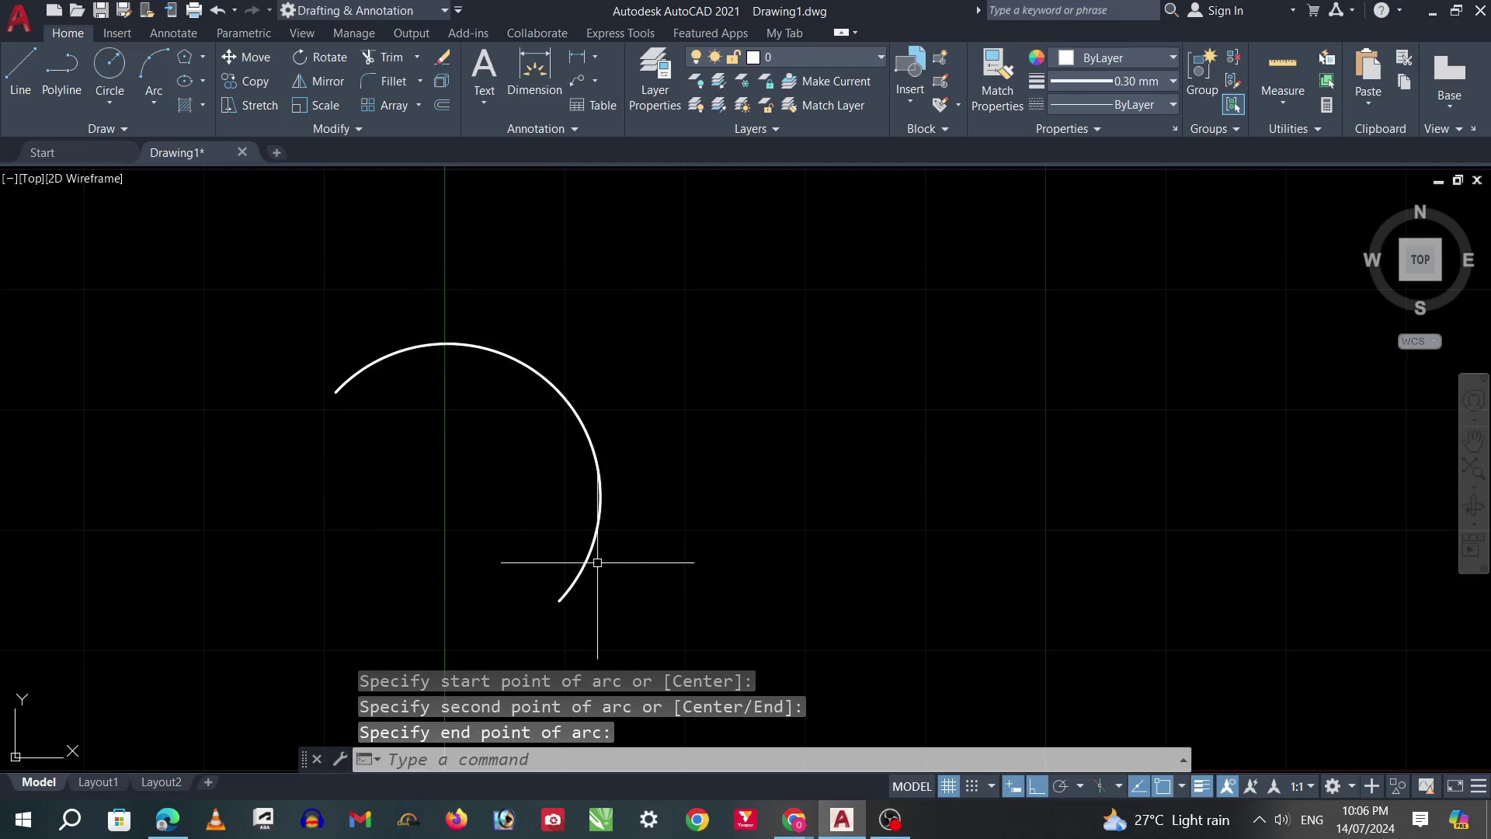
pyautogui.press('Escape')
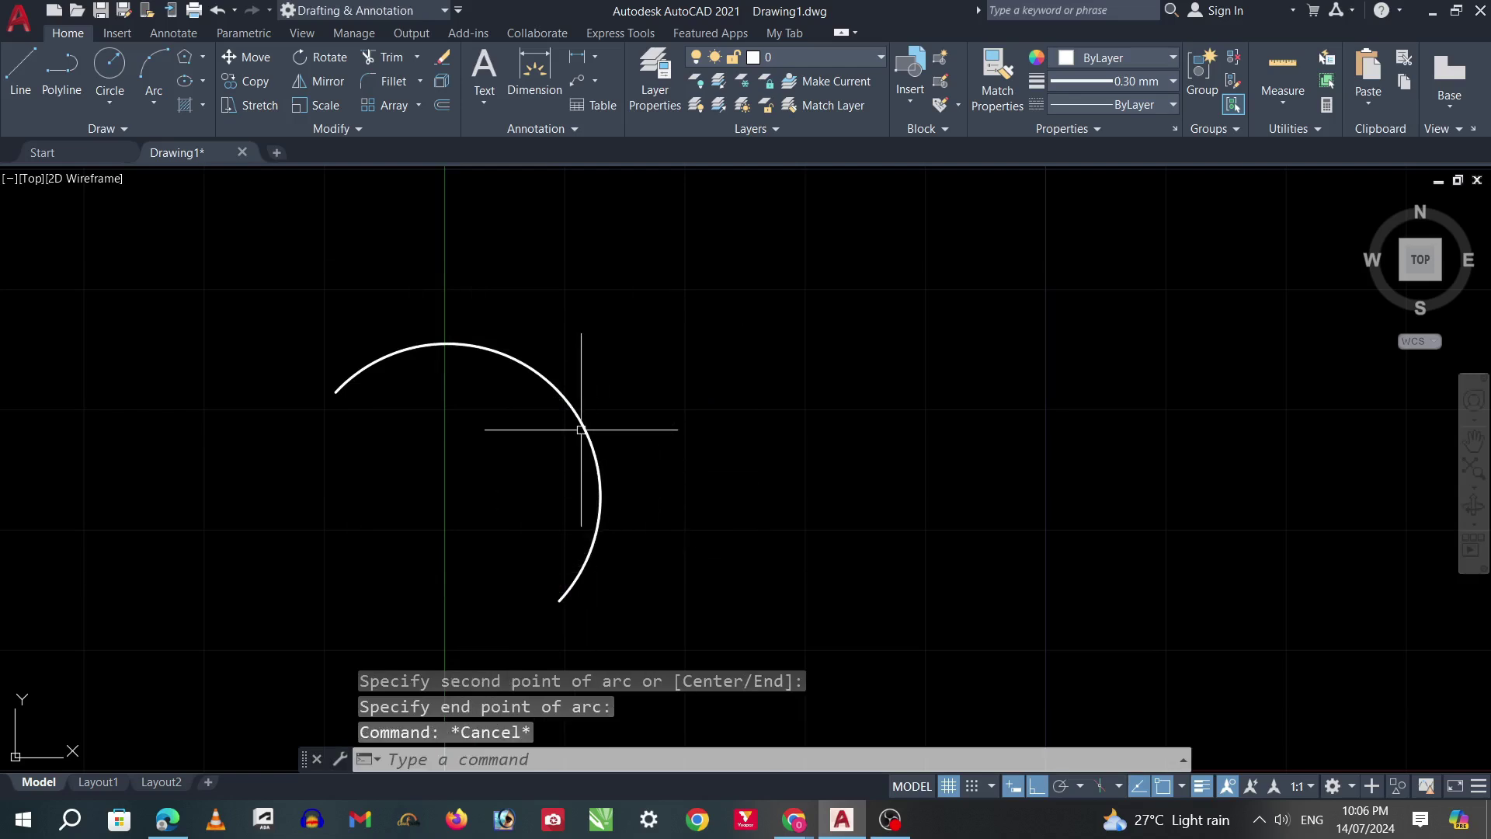
pyautogui.click(583, 429)
pyautogui.press('Delete')
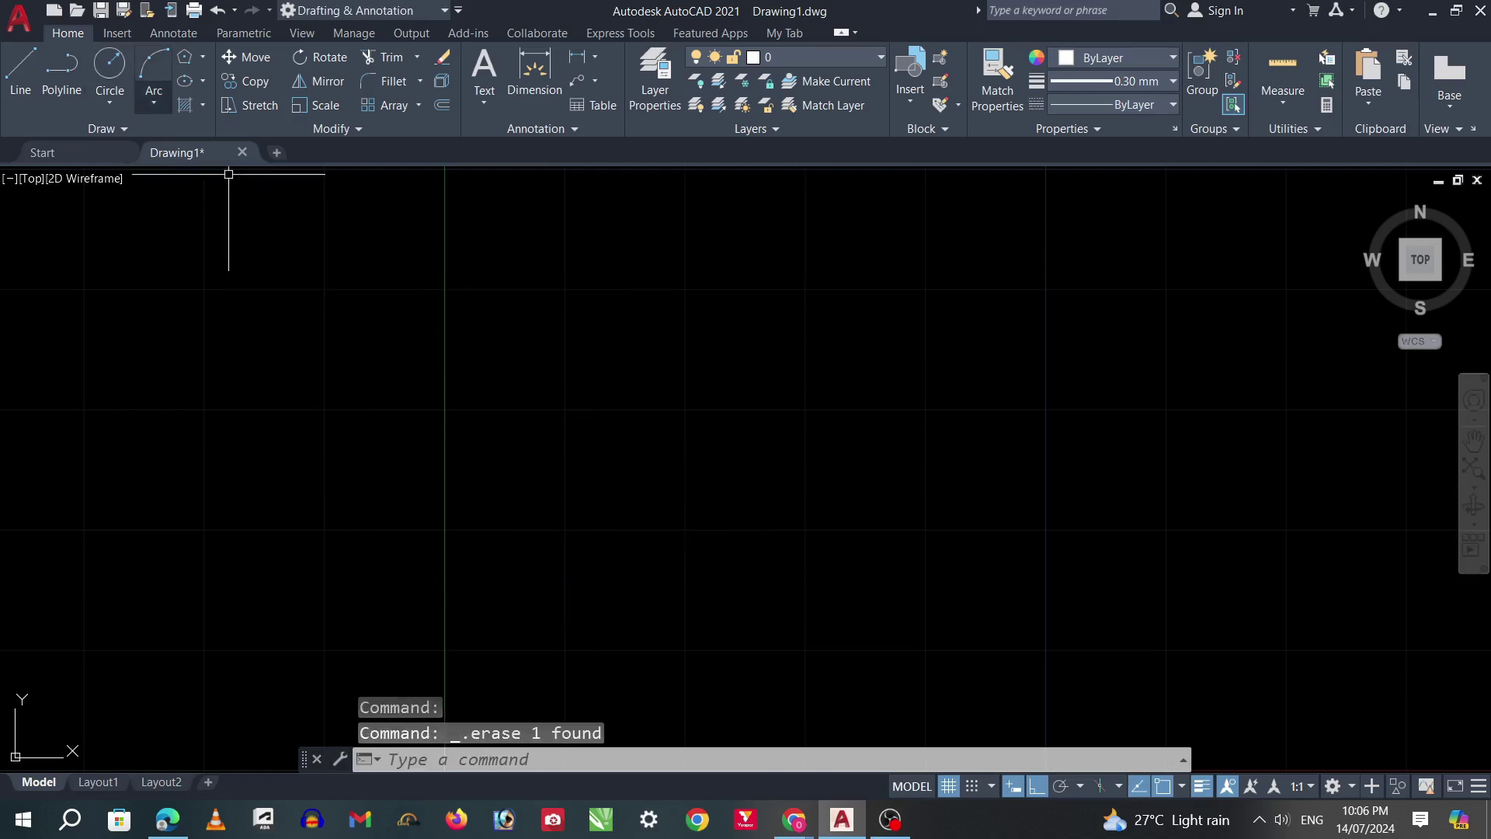
# Step: Draw a downward-pointing 3-sided polygon inscribed in a circle
pyautogui.click(154, 102)
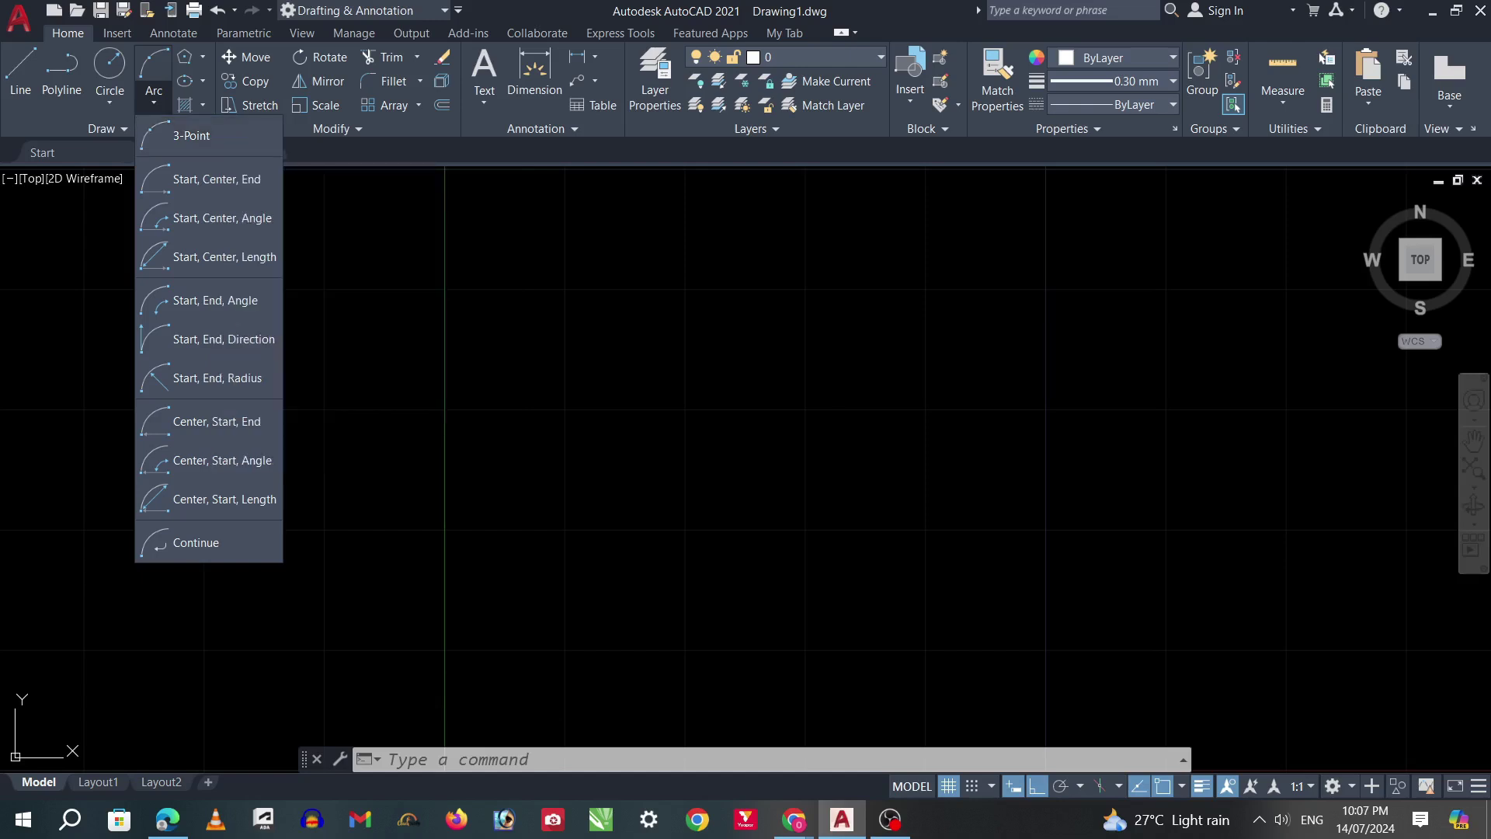
pyautogui.click(202, 57)
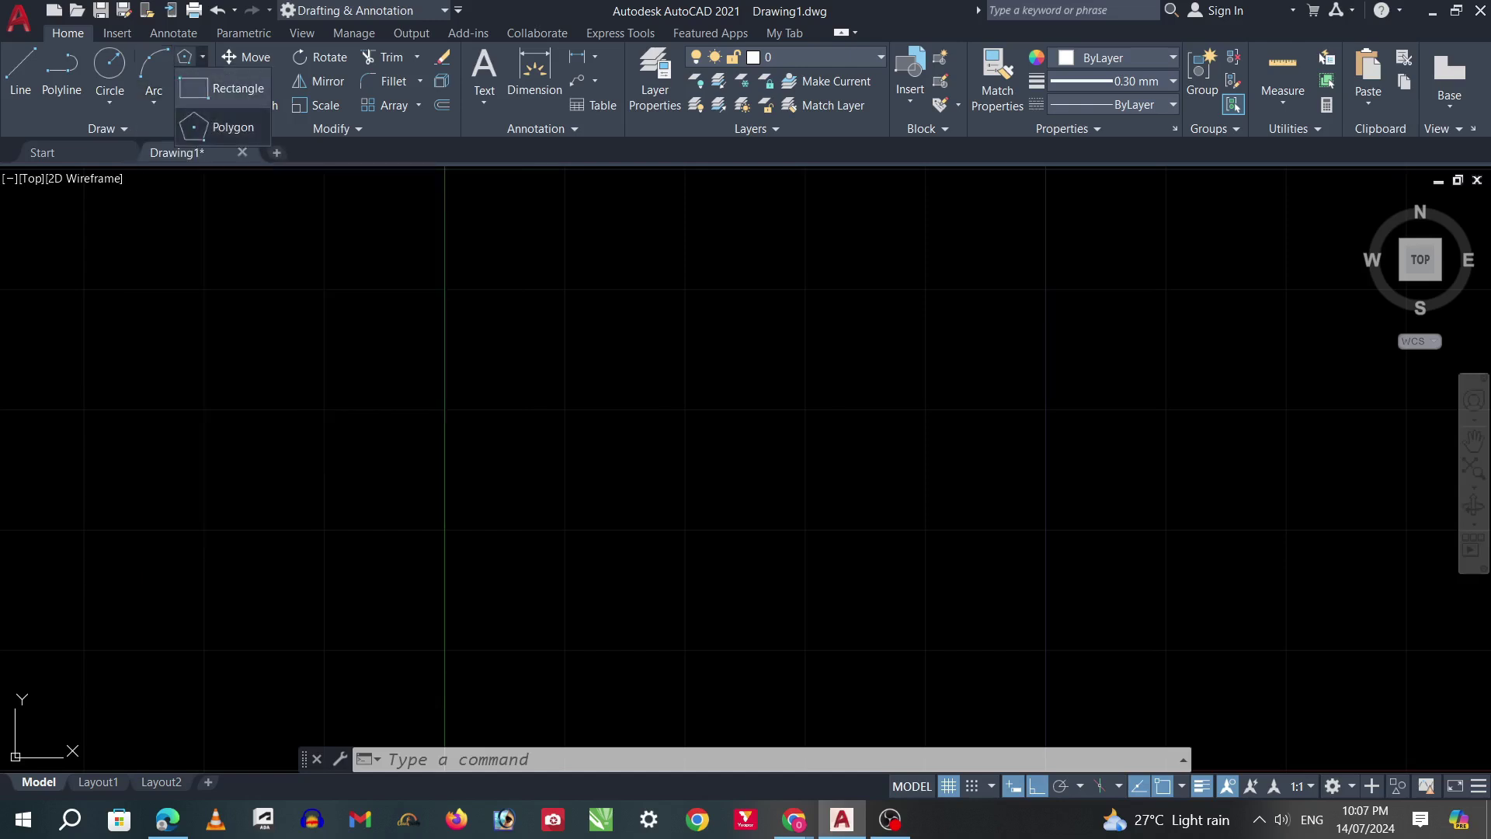
pyautogui.click(225, 126)
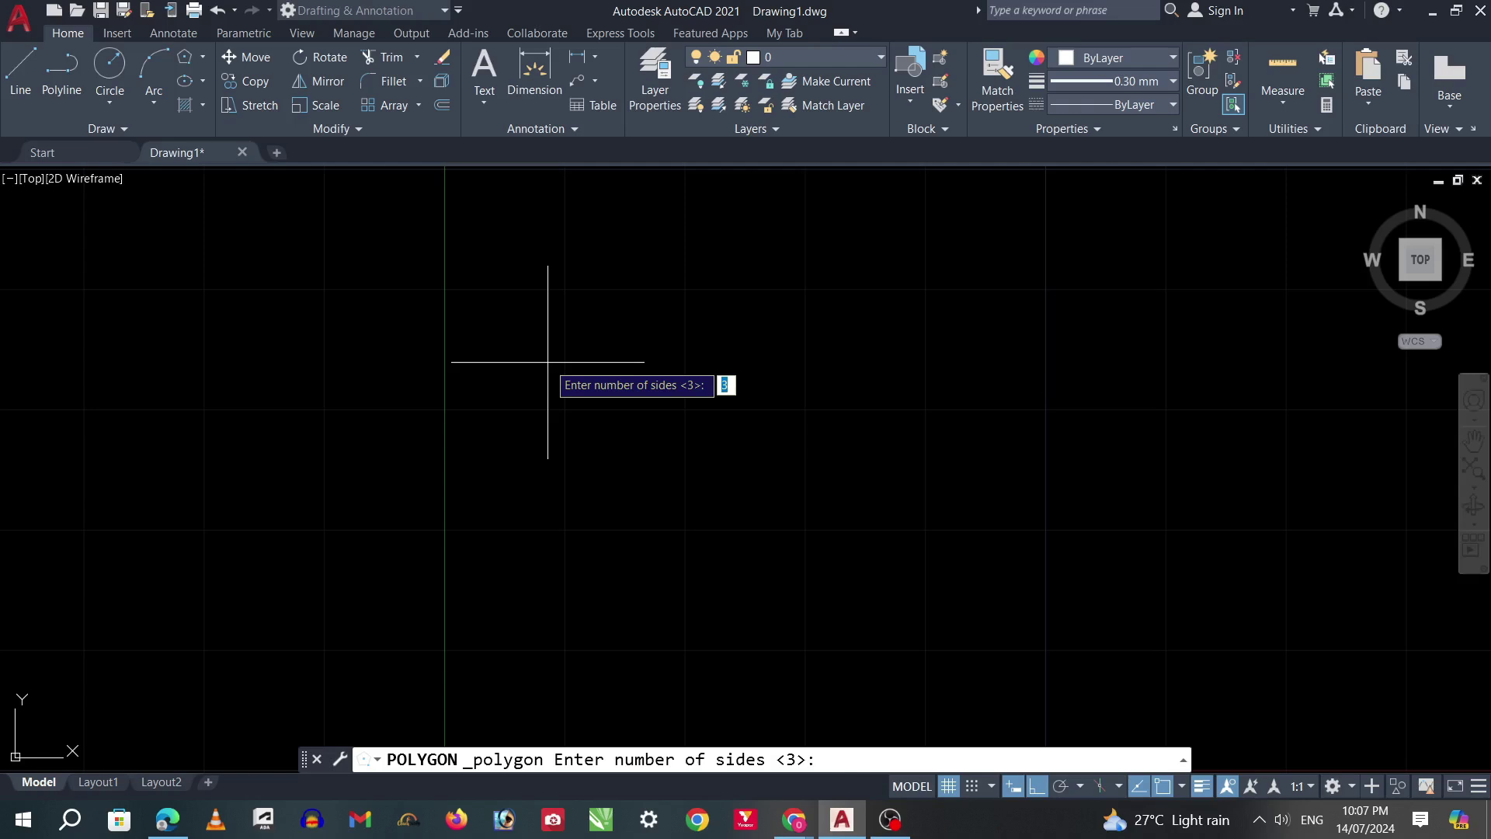
pyautogui.press('Return')
pyautogui.click(561, 313)
pyautogui.press('Return')
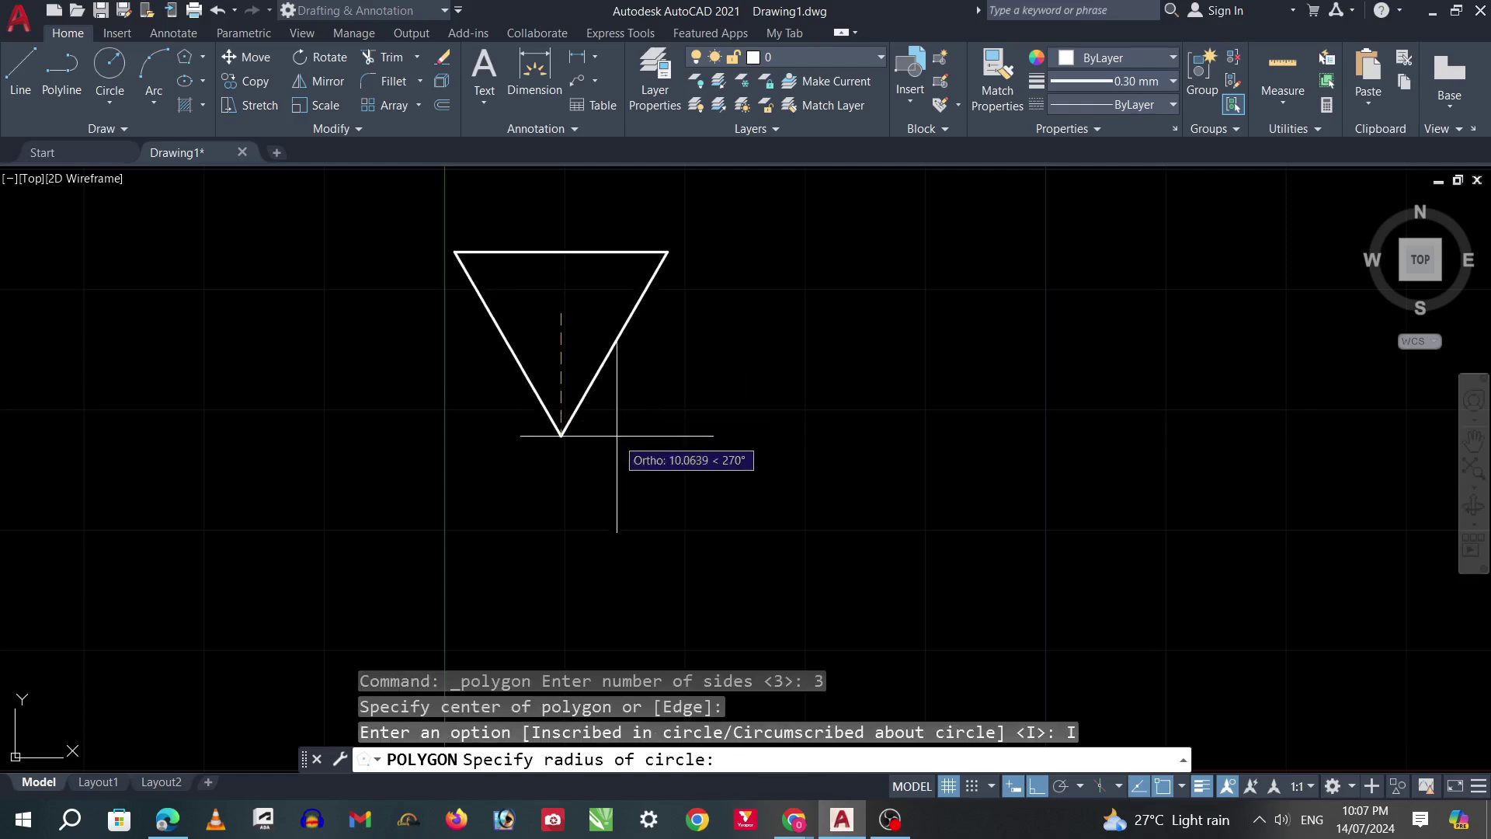
pyautogui.click(641, 520)
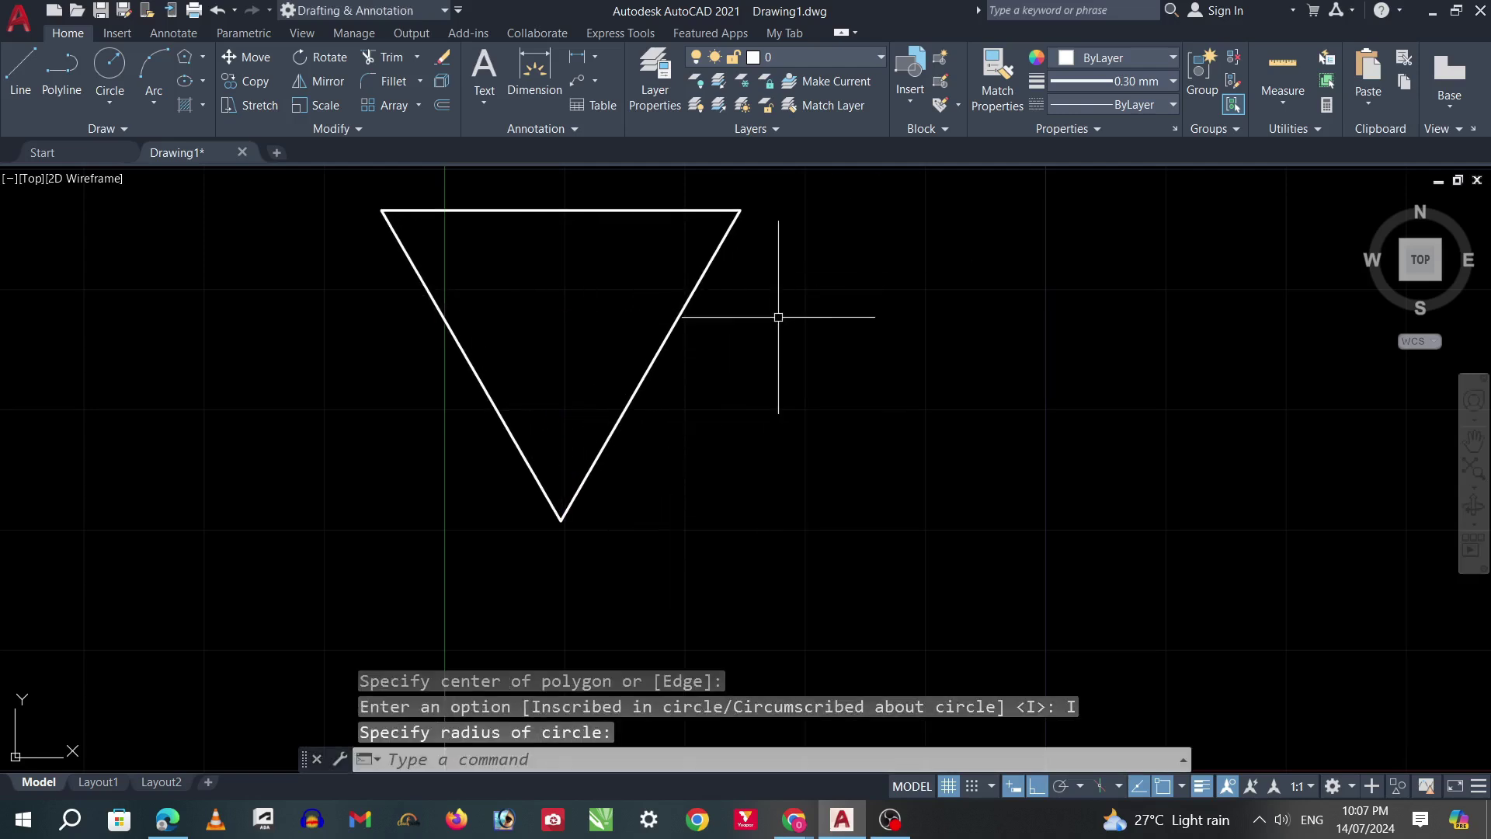
pyautogui.scroll(-2, 723, 473)
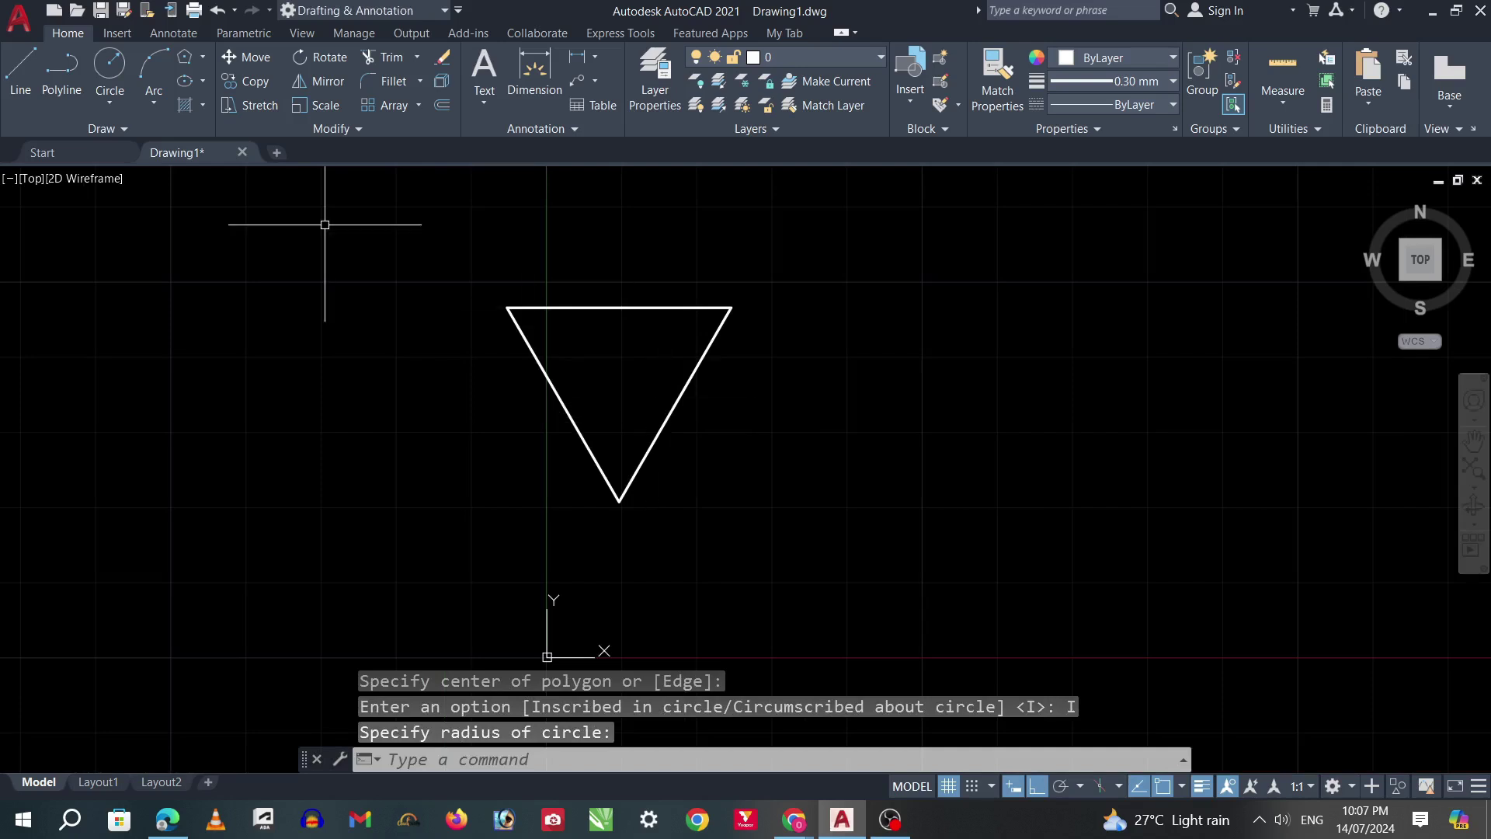
pyautogui.press('Escape')
pyautogui.click(154, 102)
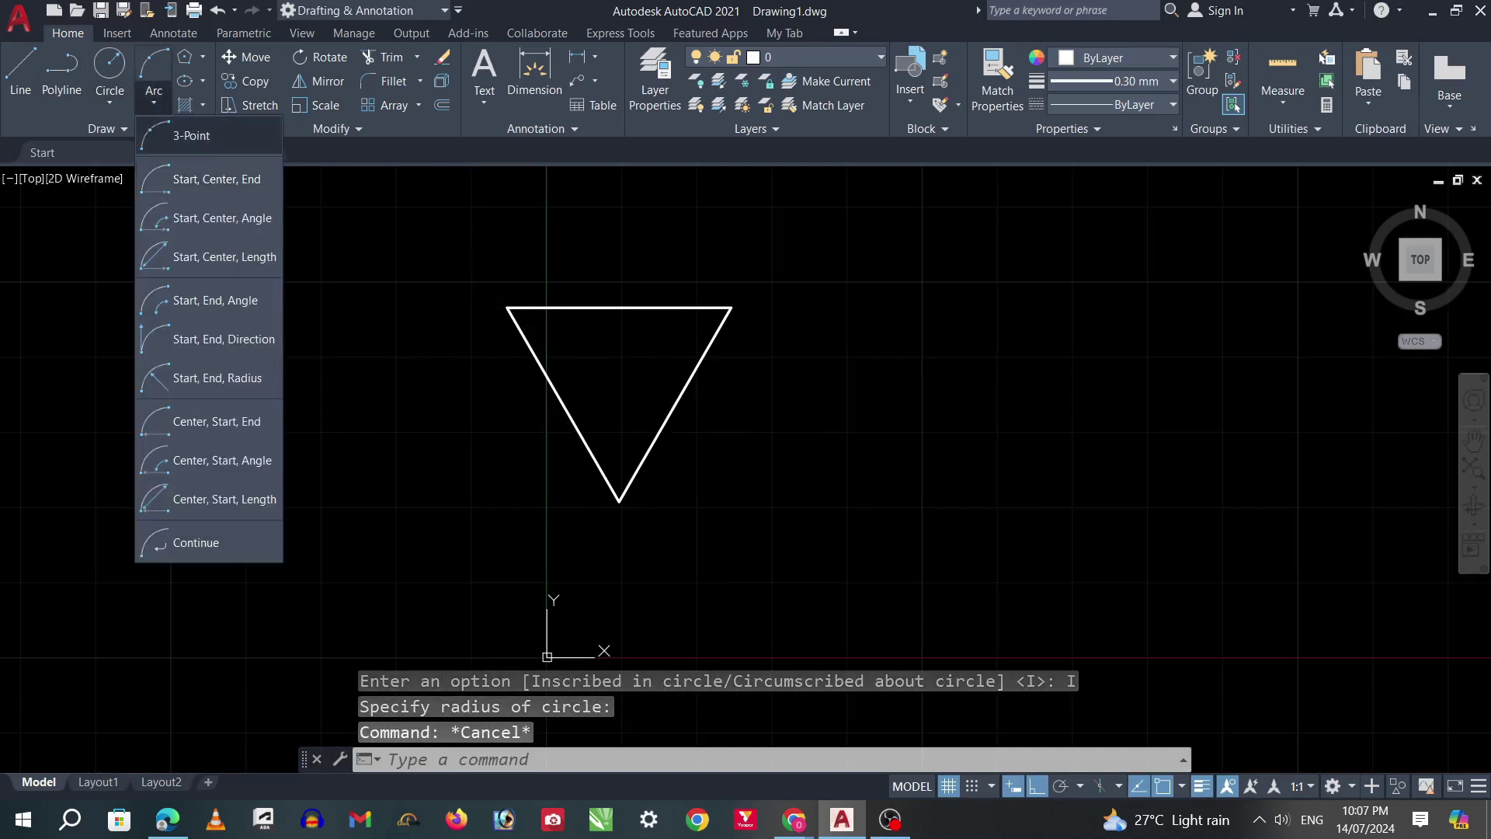
# Step: Draw a 3-point arc through the triangle's left, top and right edge midpoints, then turn Ortho off
pyautogui.click(191, 135)
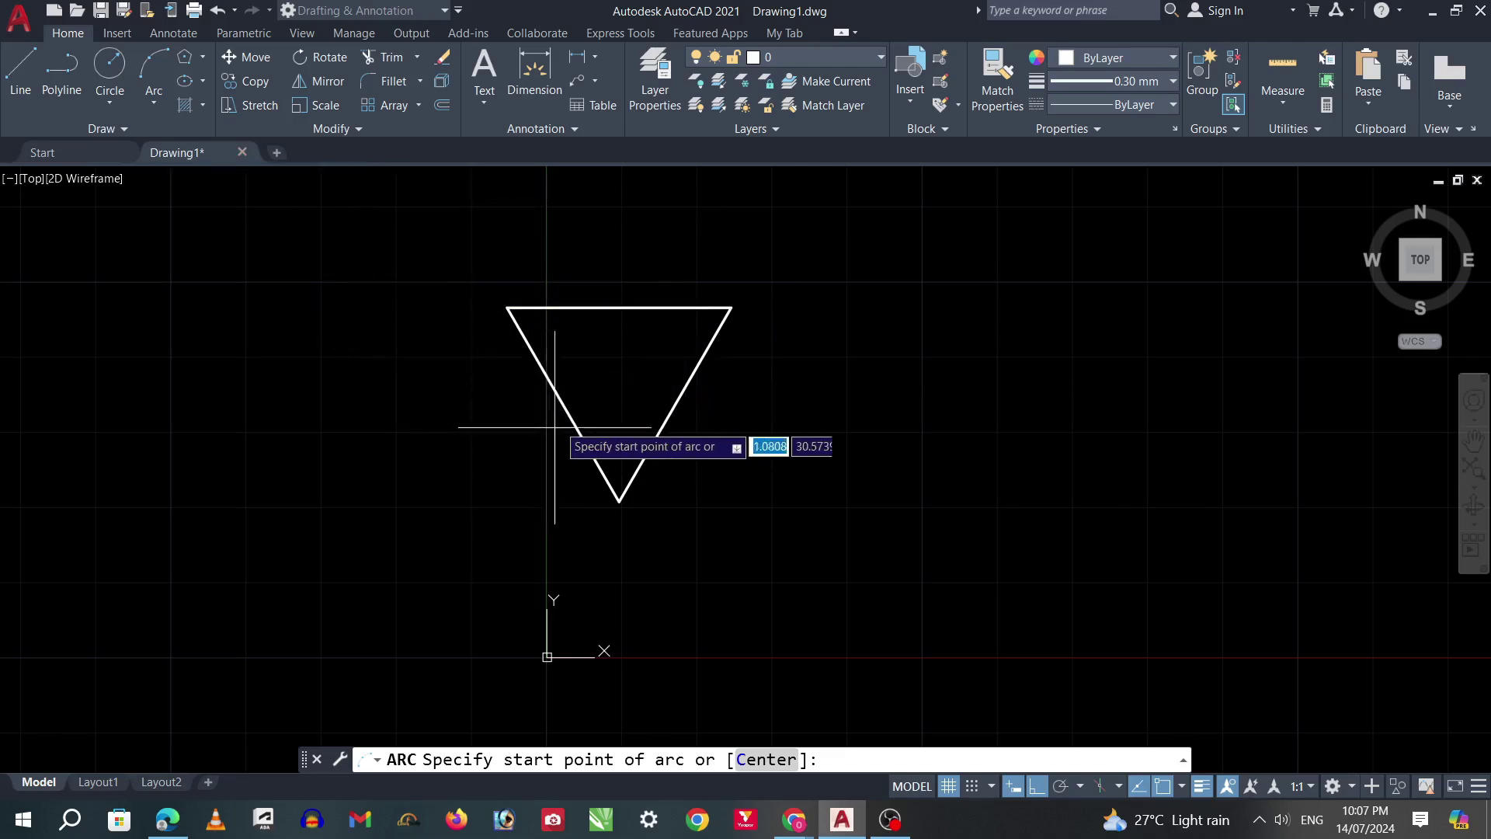
pyautogui.click(564, 403)
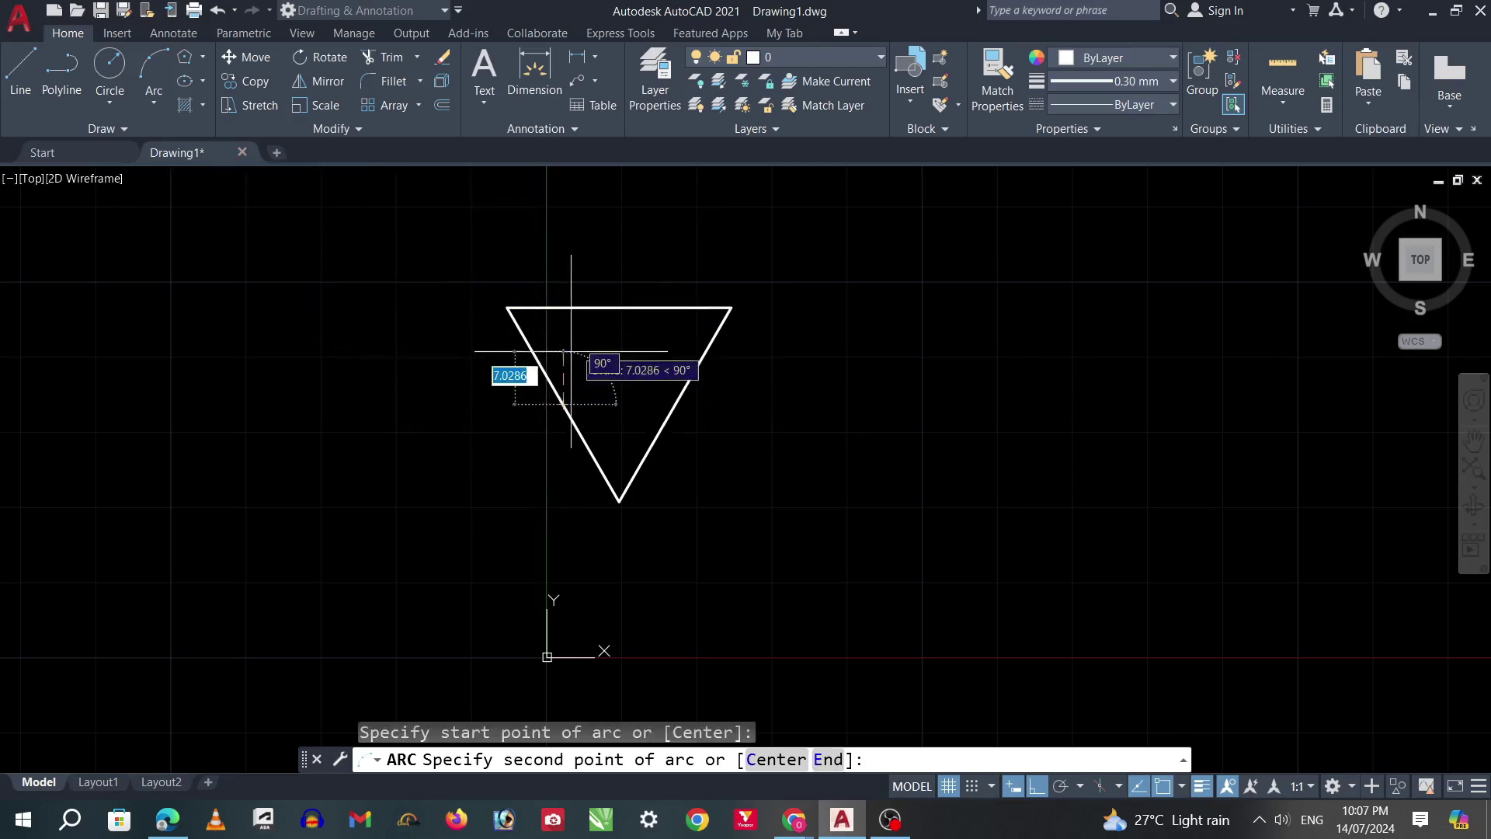
pyautogui.click(619, 307)
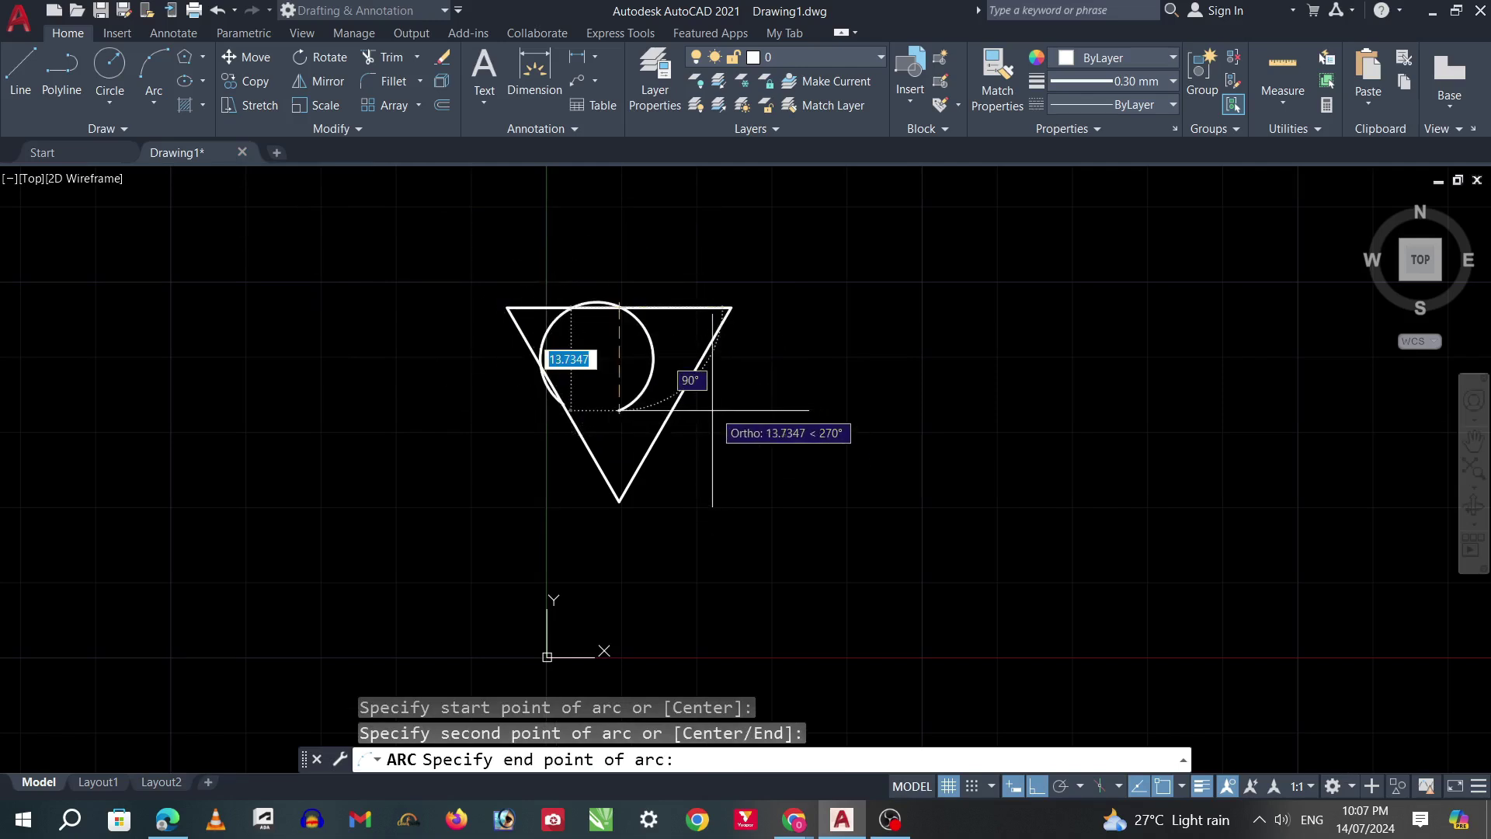
pyautogui.click(675, 403)
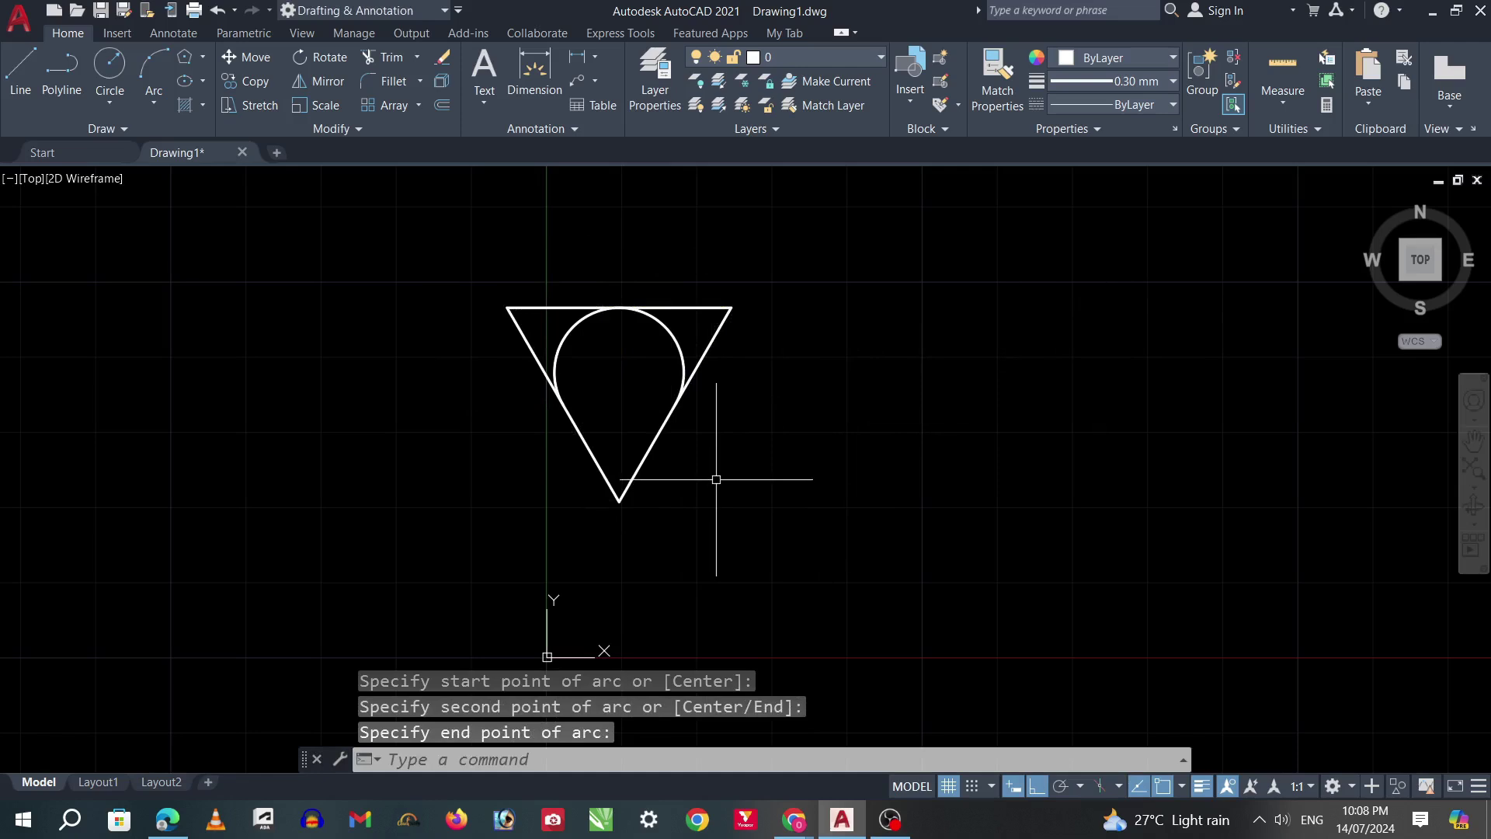
pyautogui.press('F8')
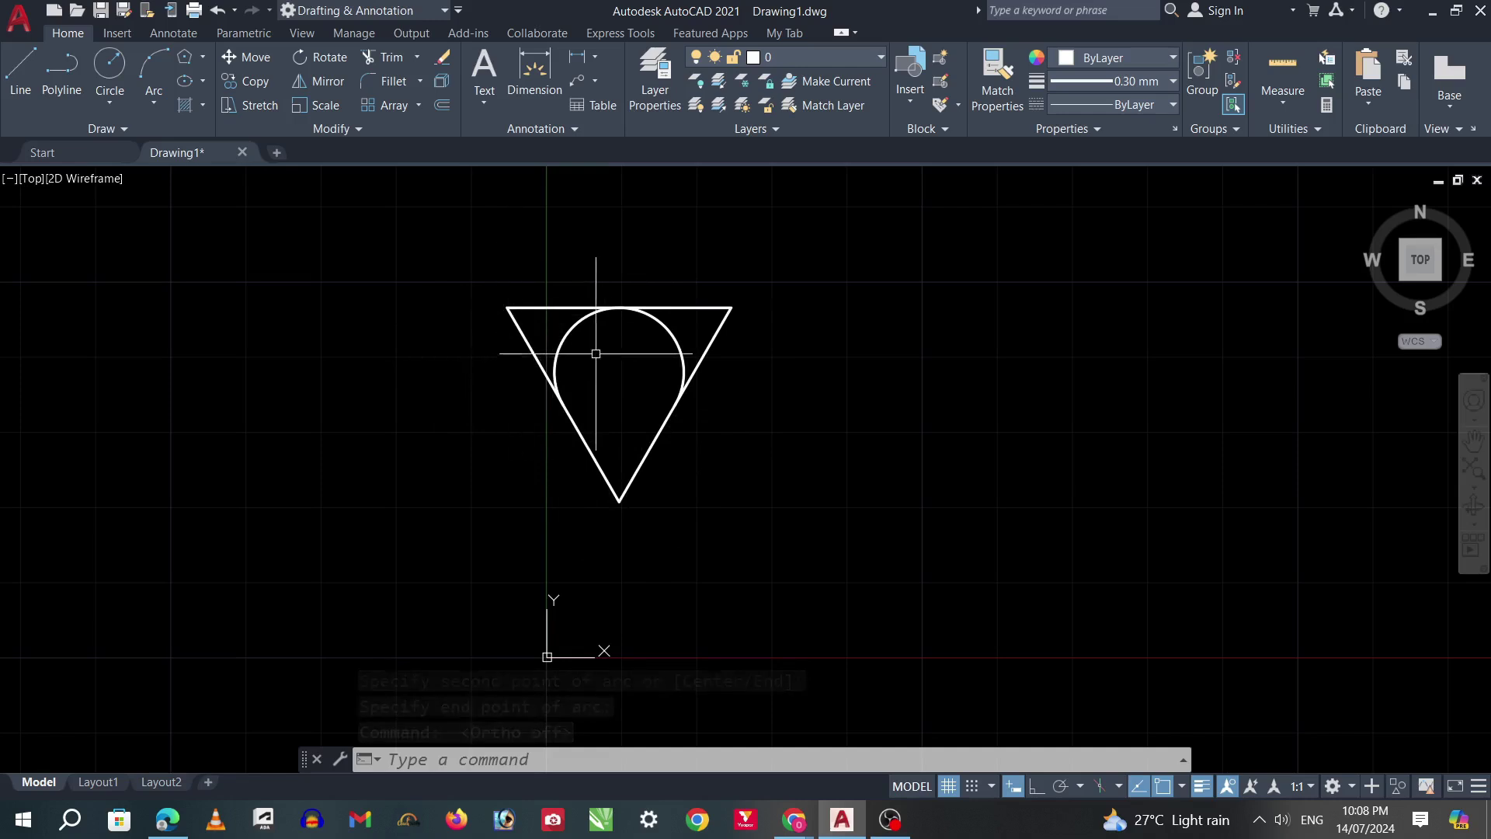
pyautogui.click(153, 102)
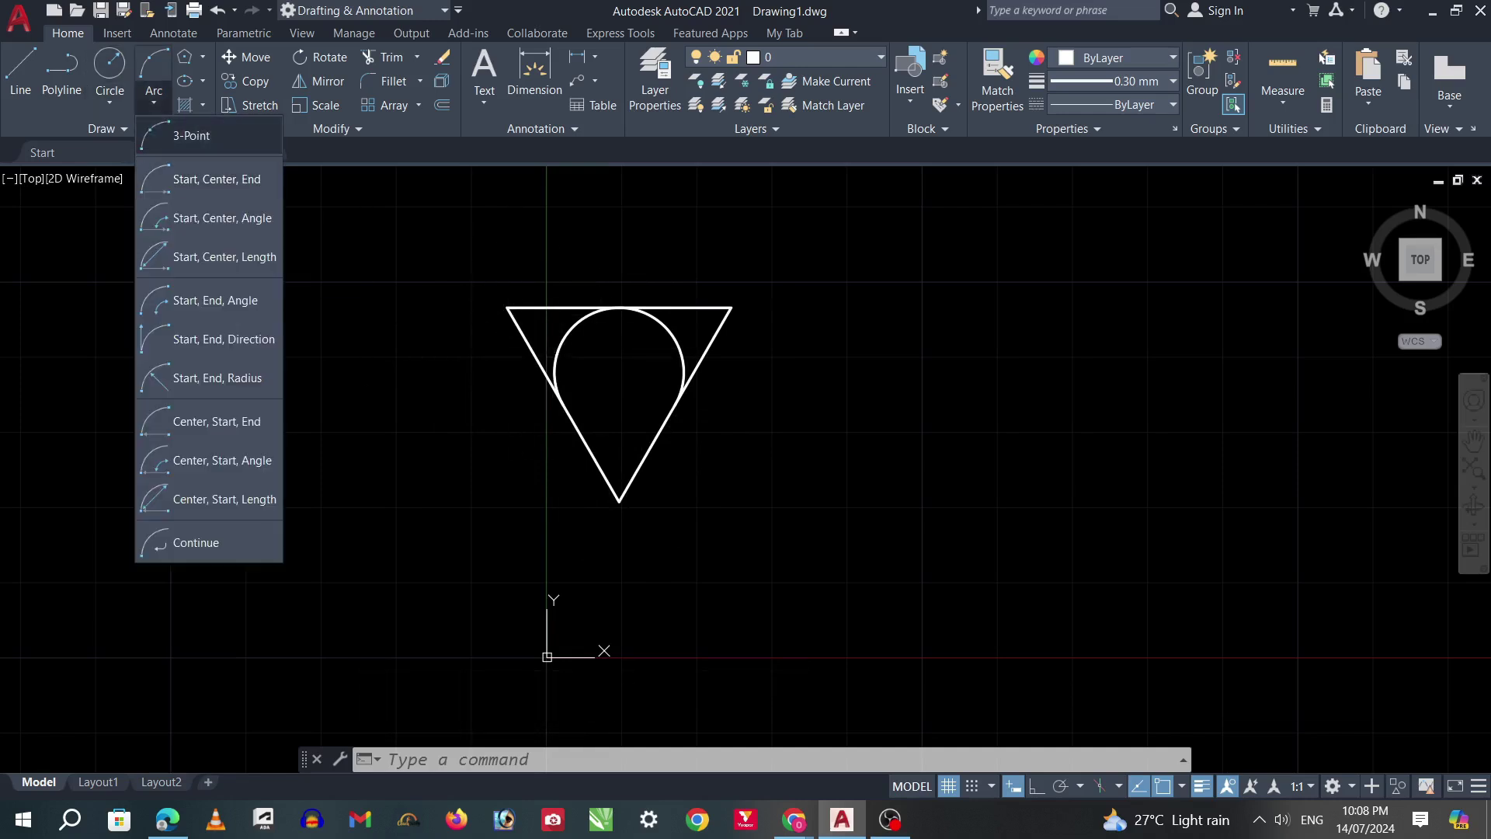
# Step: Draw a 3-point arc from the top-left corner through the bottom vertex to the top-right corner
pyautogui.click(192, 135)
pyautogui.click(507, 307)
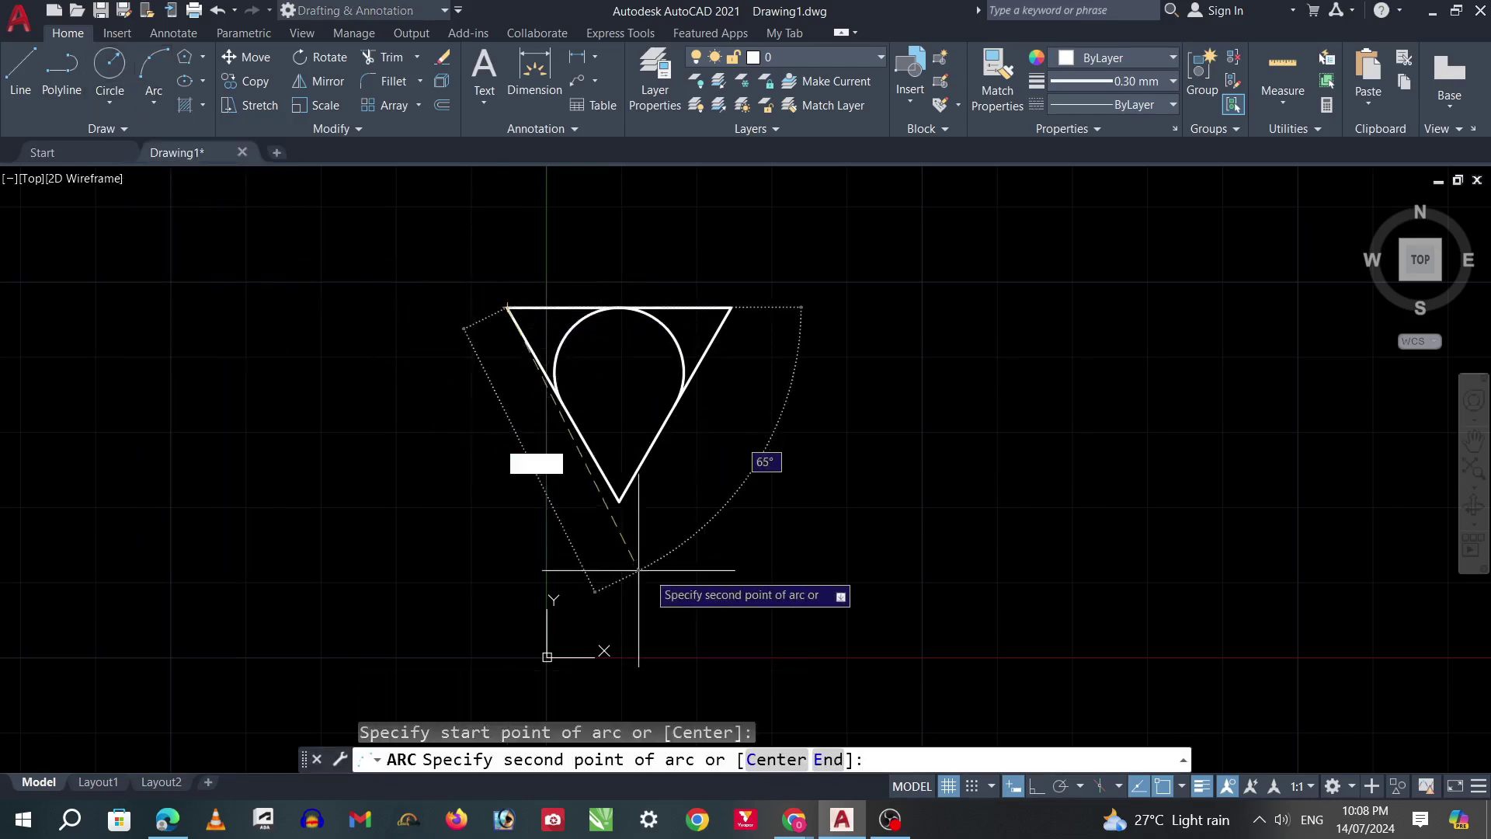
pyautogui.click(619, 501)
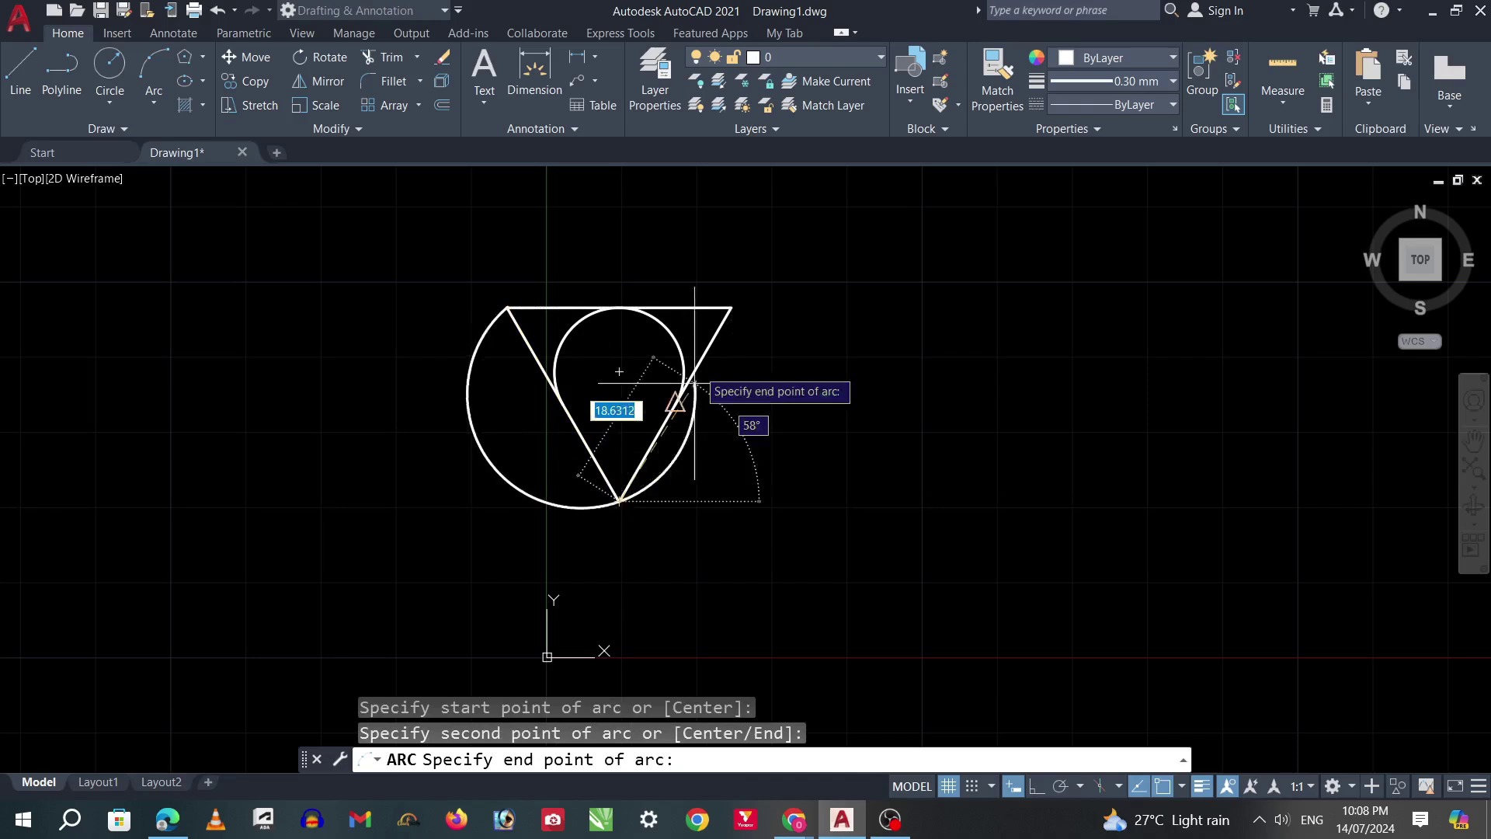
pyautogui.click(731, 308)
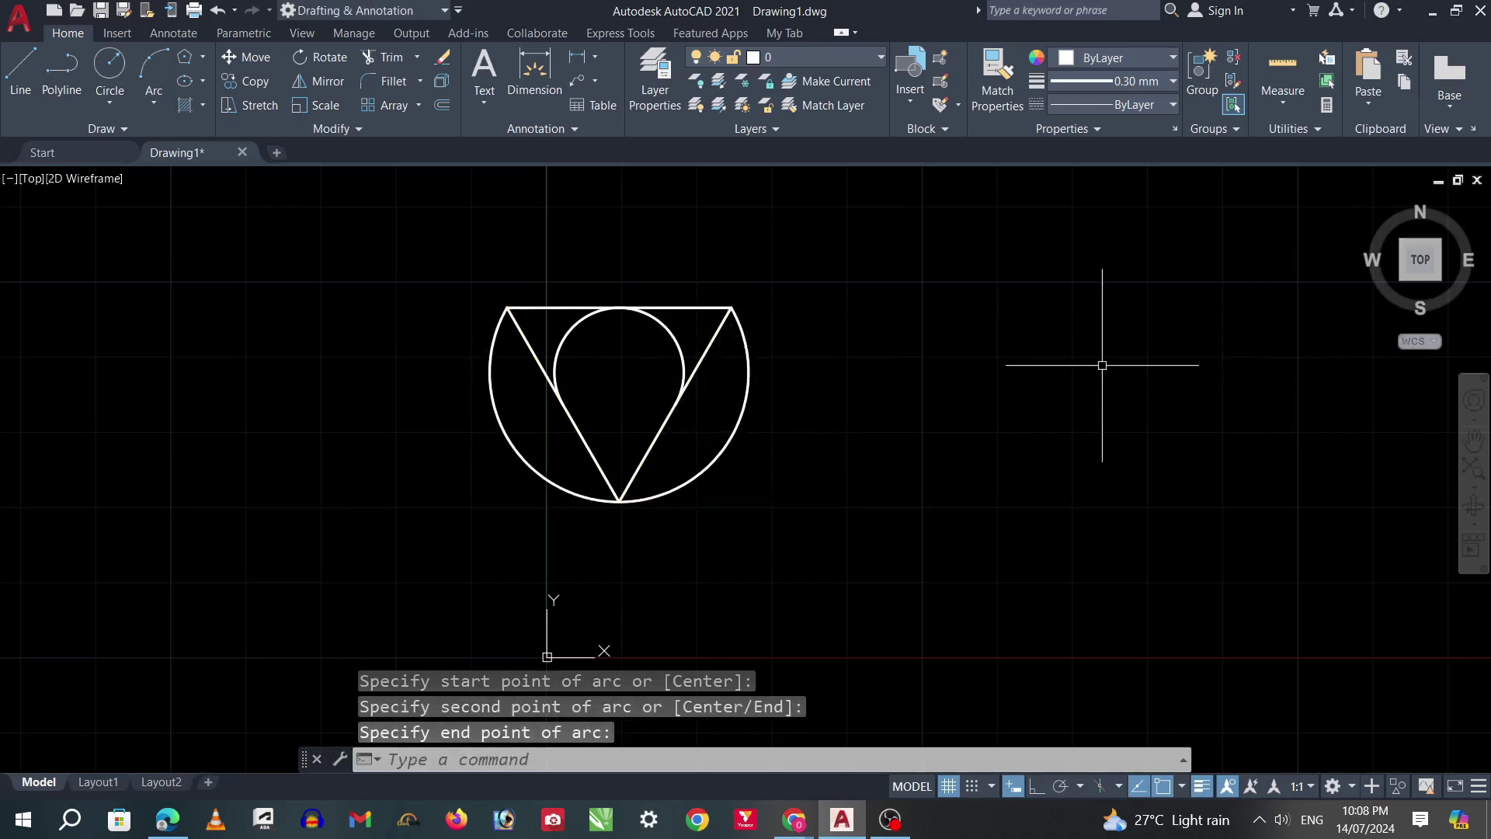
pyautogui.scroll(2, 470, 405)
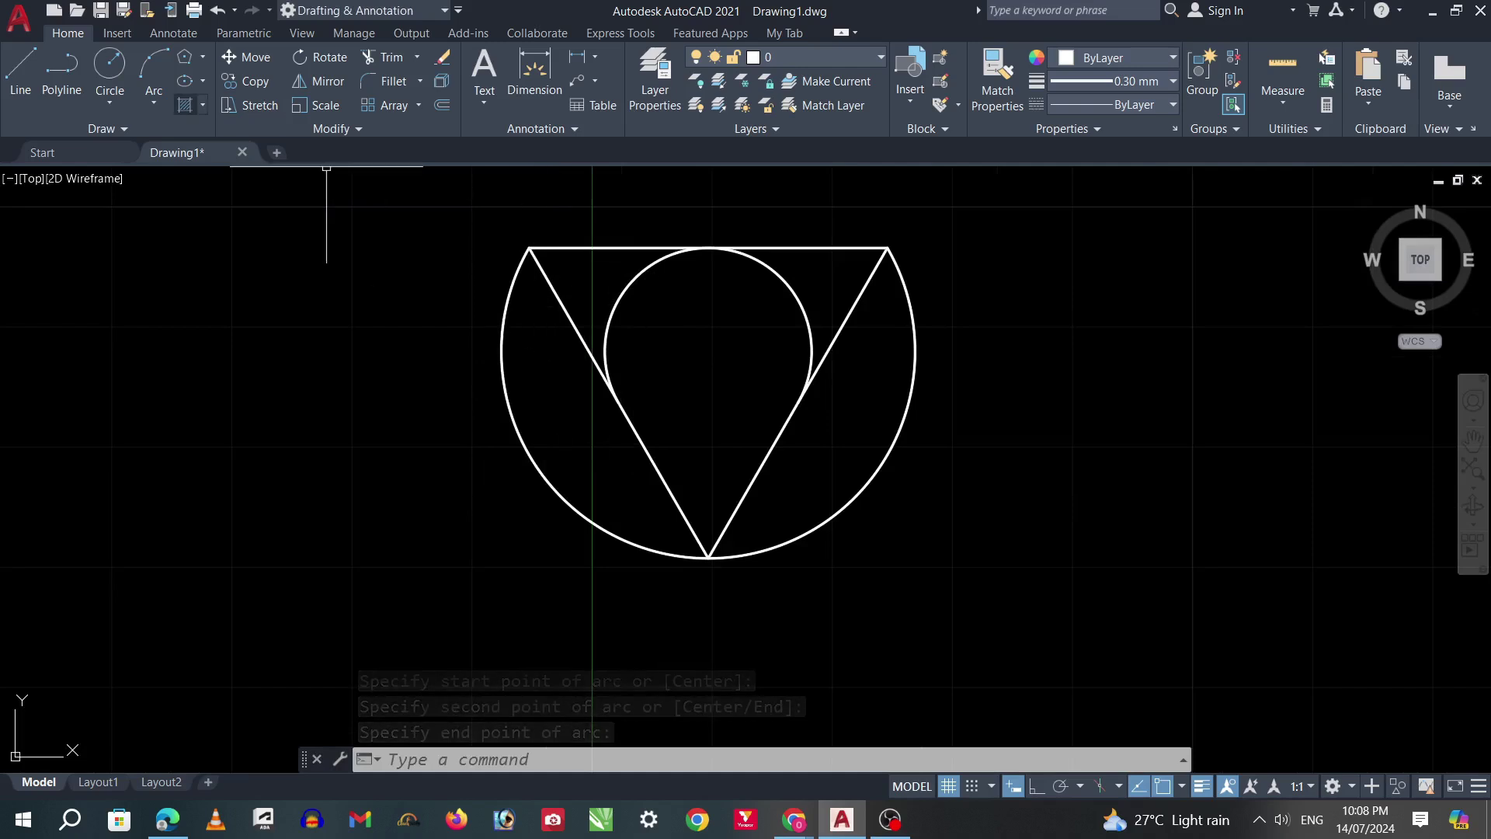
# Step: Draw a shallower 3-point arc from the top-left corner through the circle's centre to the top-right corner
pyautogui.click(154, 103)
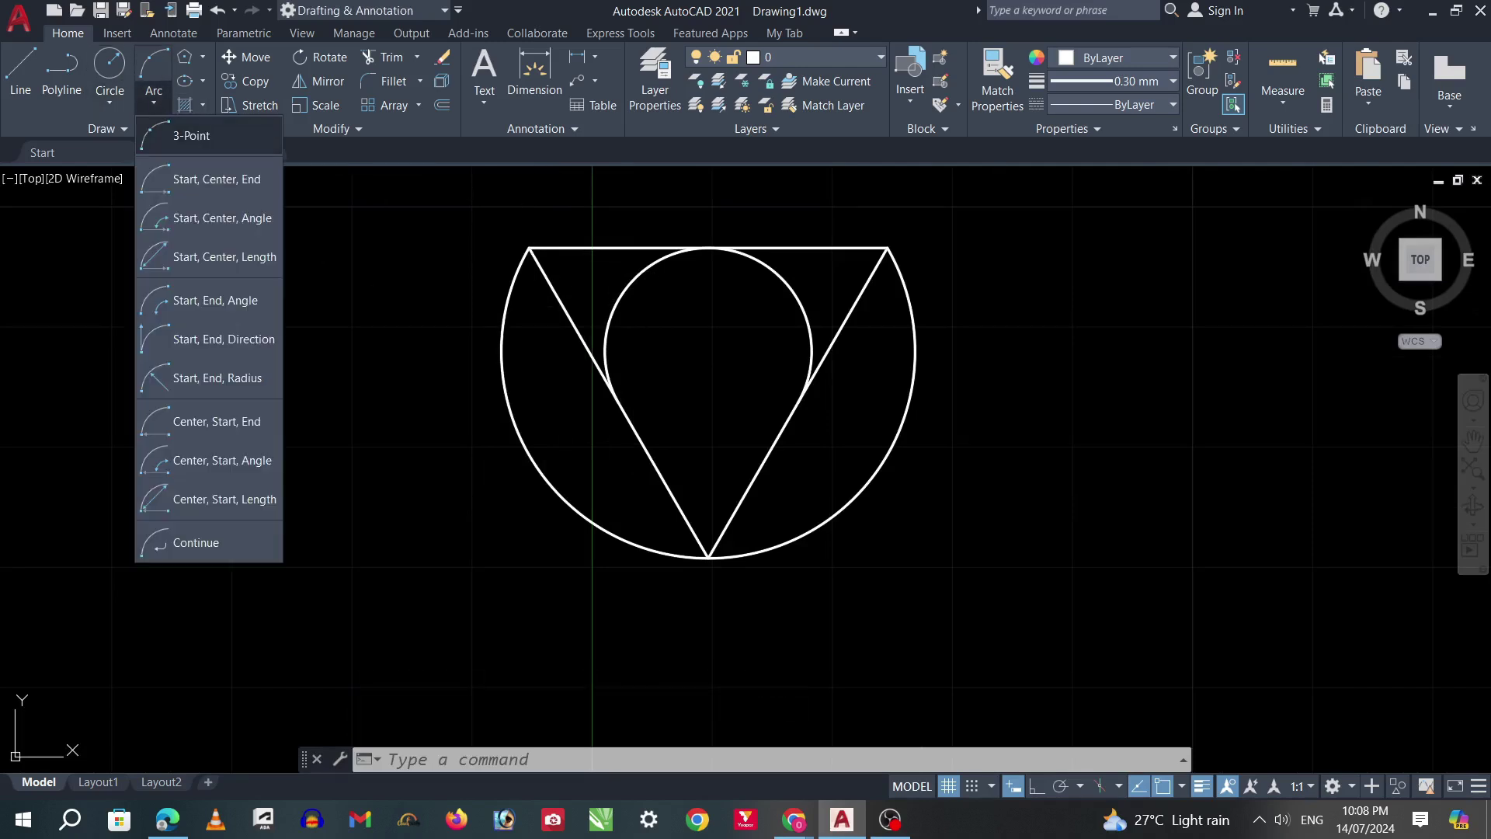
pyautogui.click(186, 134)
pyautogui.click(530, 248)
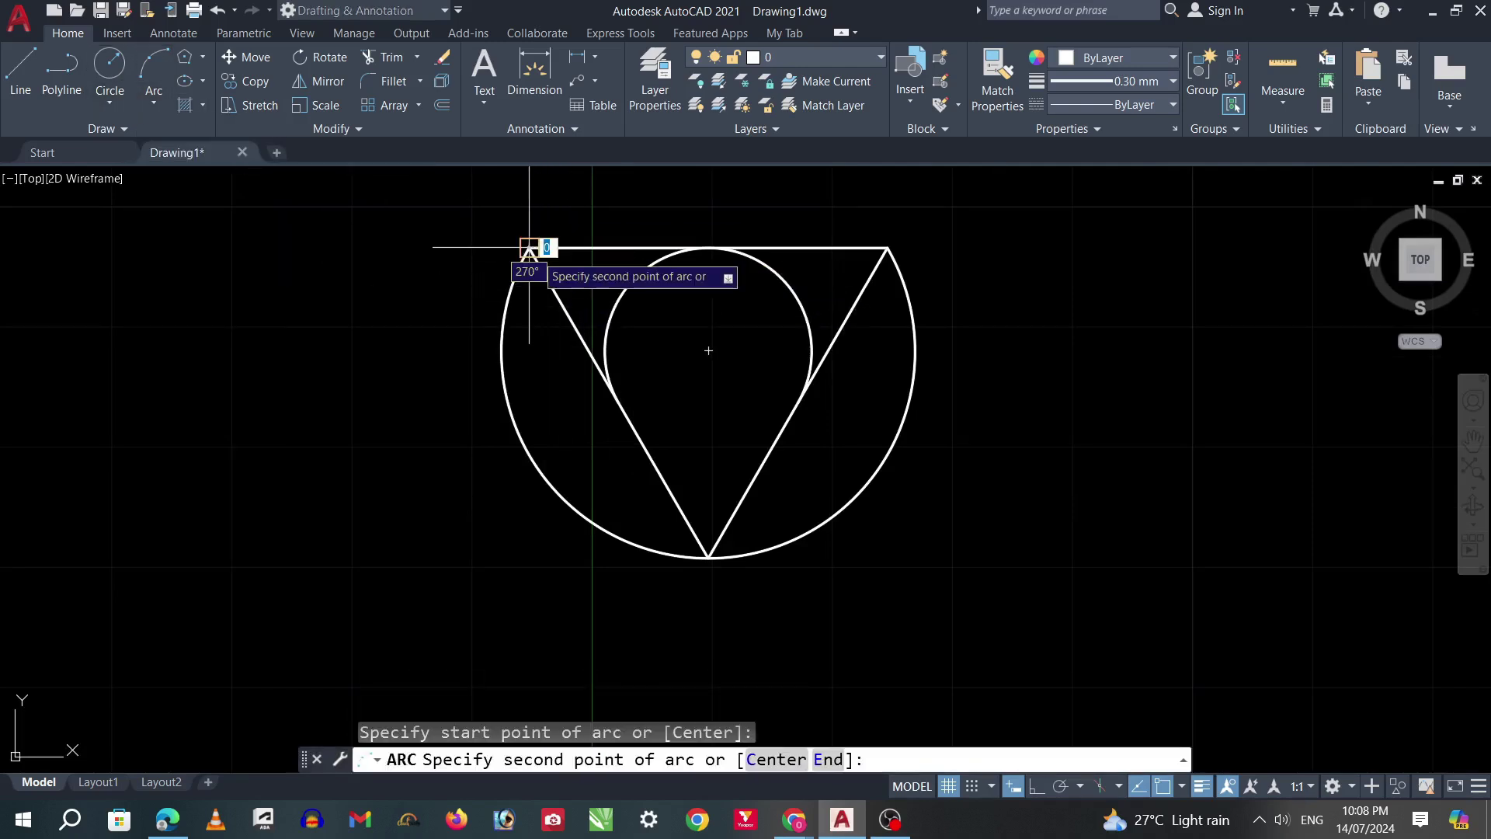
pyautogui.click(709, 350)
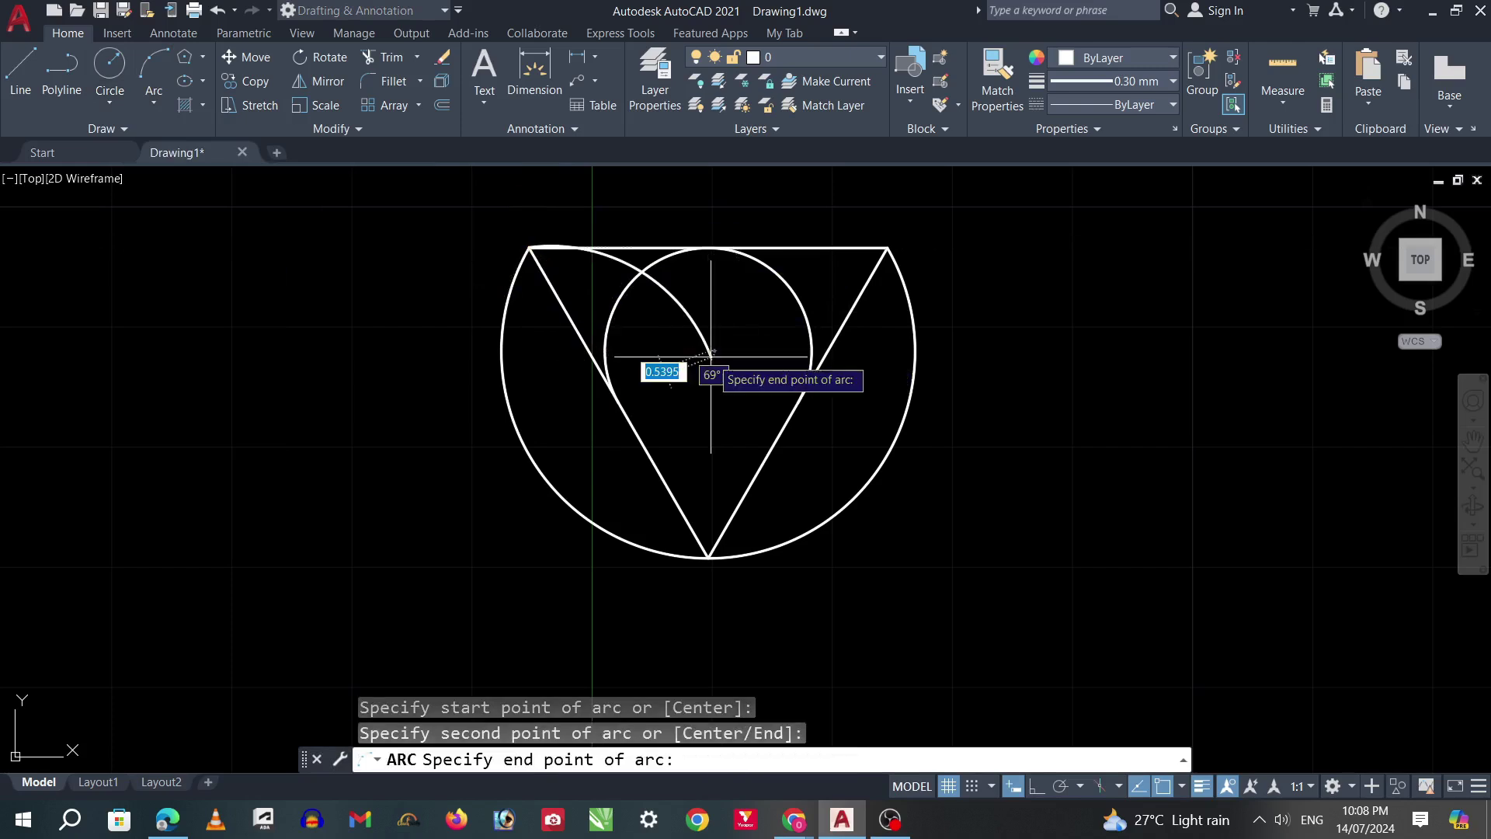
pyautogui.click(887, 248)
pyautogui.scroll(-4, 1103, 443)
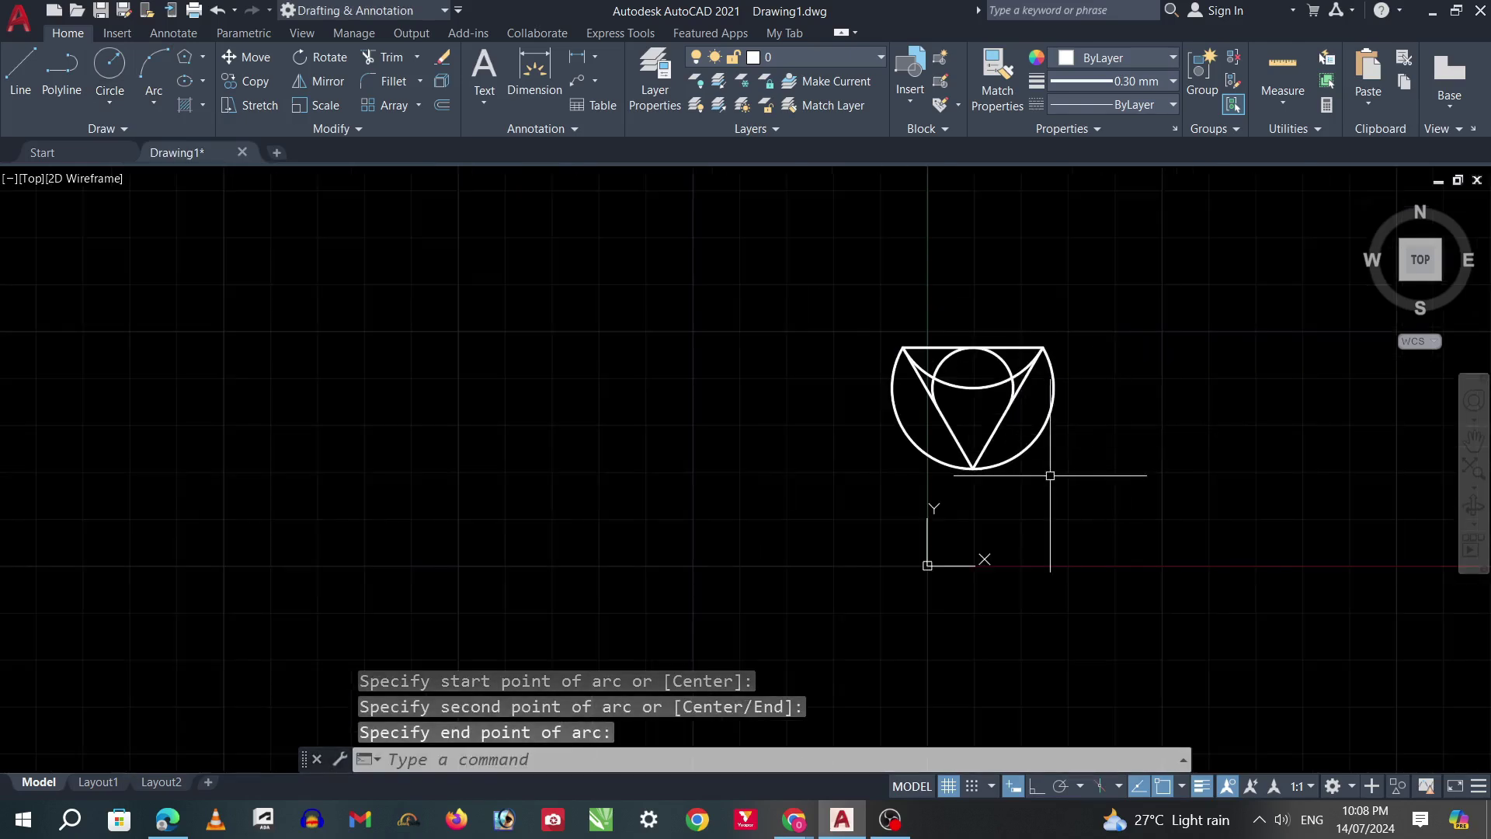
pyautogui.scroll(4, 1068, 280)
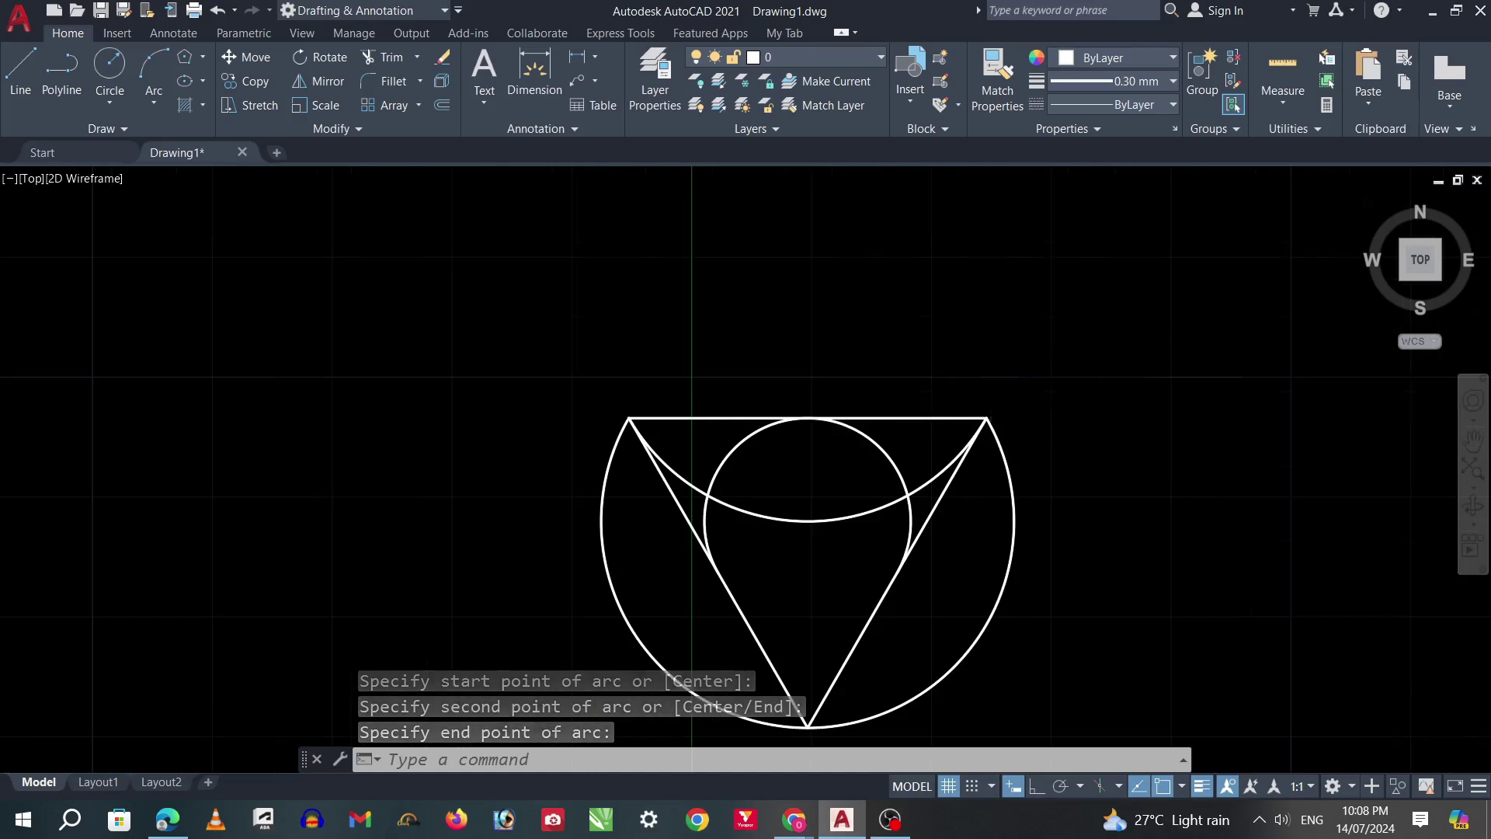
pyautogui.scroll(-2, 989, 435)
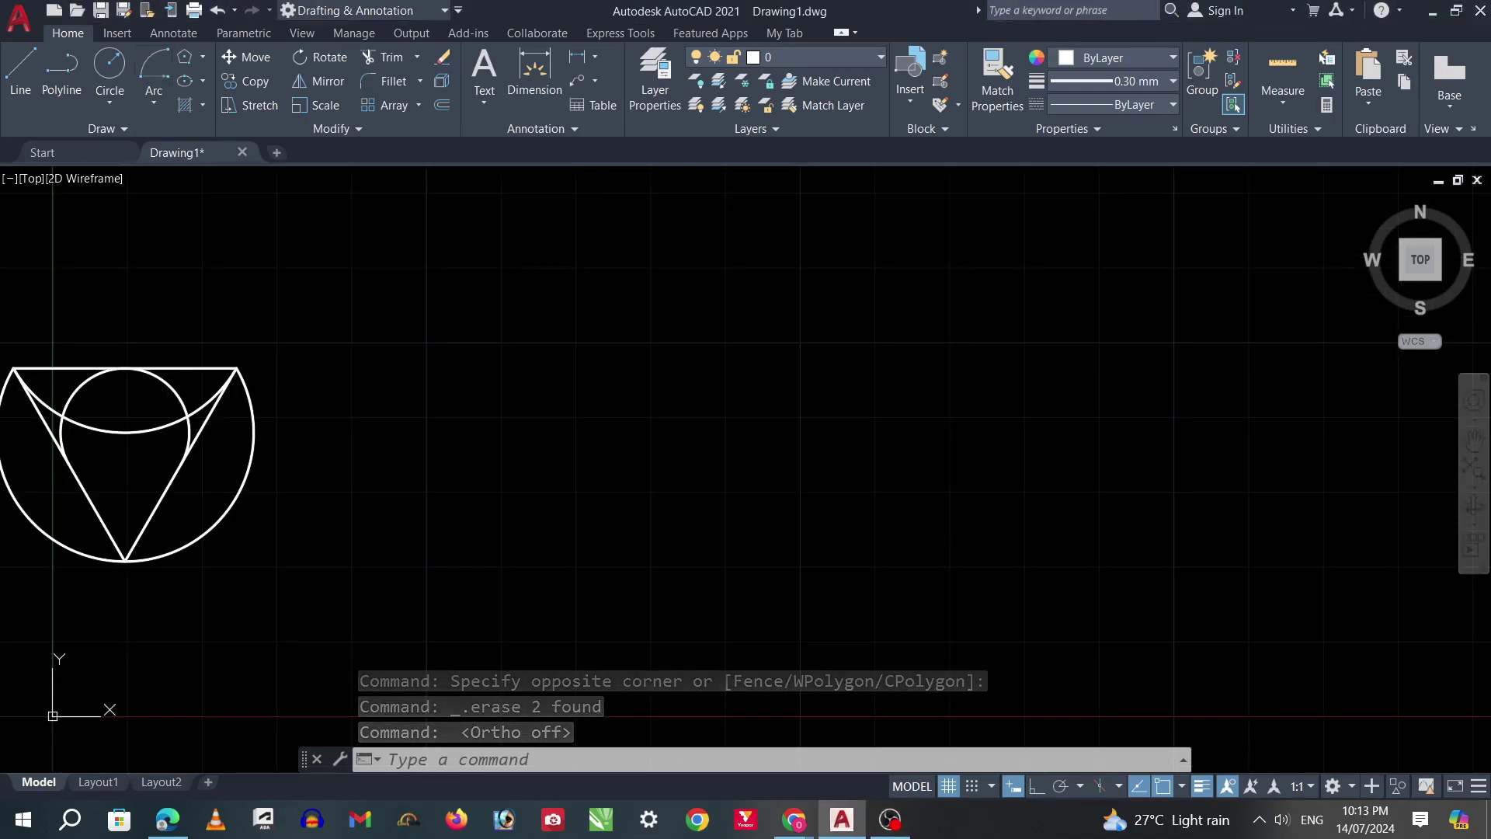
# Step: Draw an L-shaped corner of two perpendicular 20-unit lines with the LINE command
pyautogui.click(154, 99)
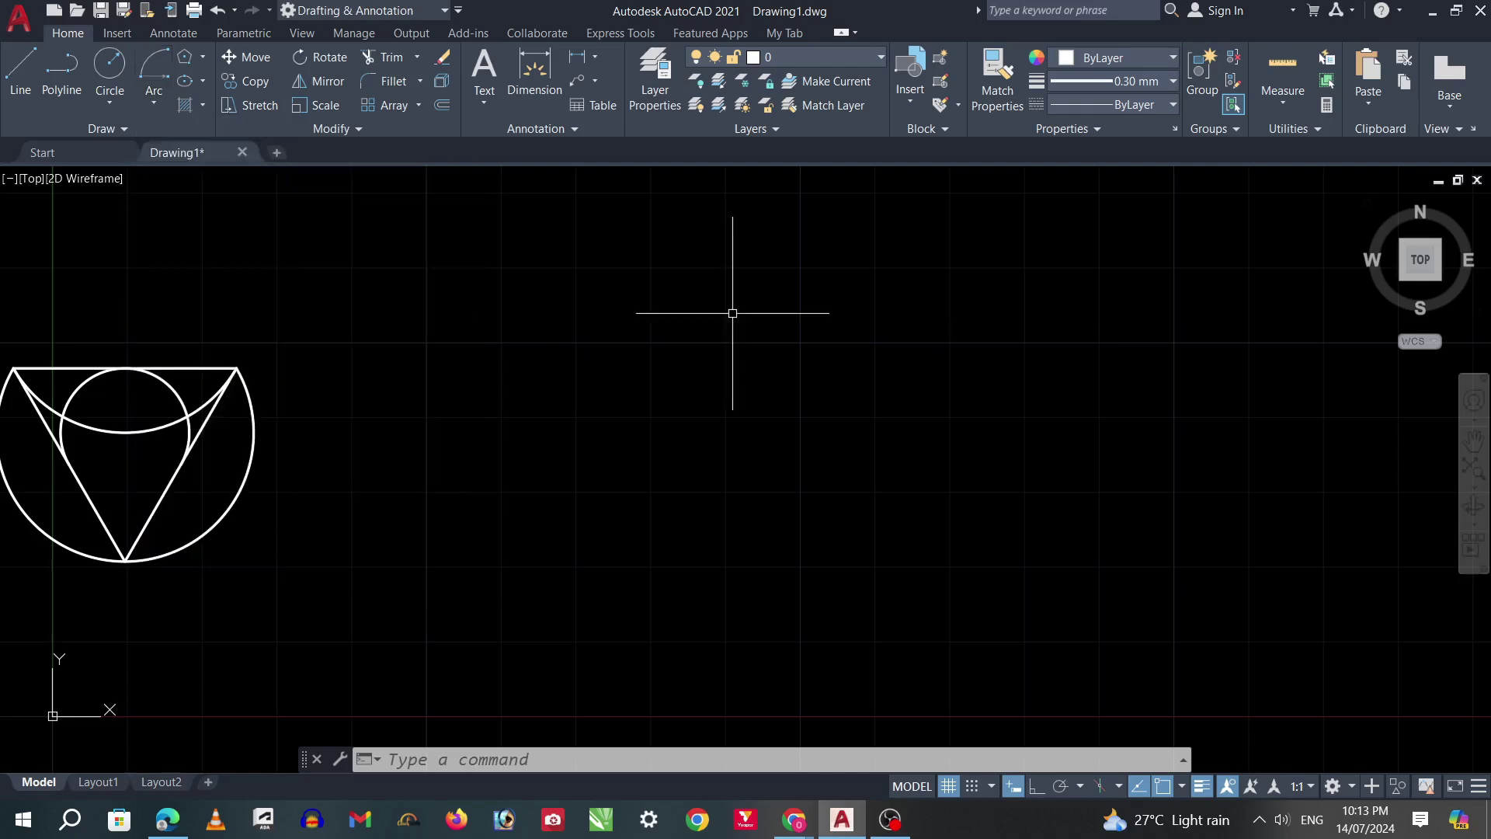
pyautogui.press('F8')
pyautogui.press('Escape')
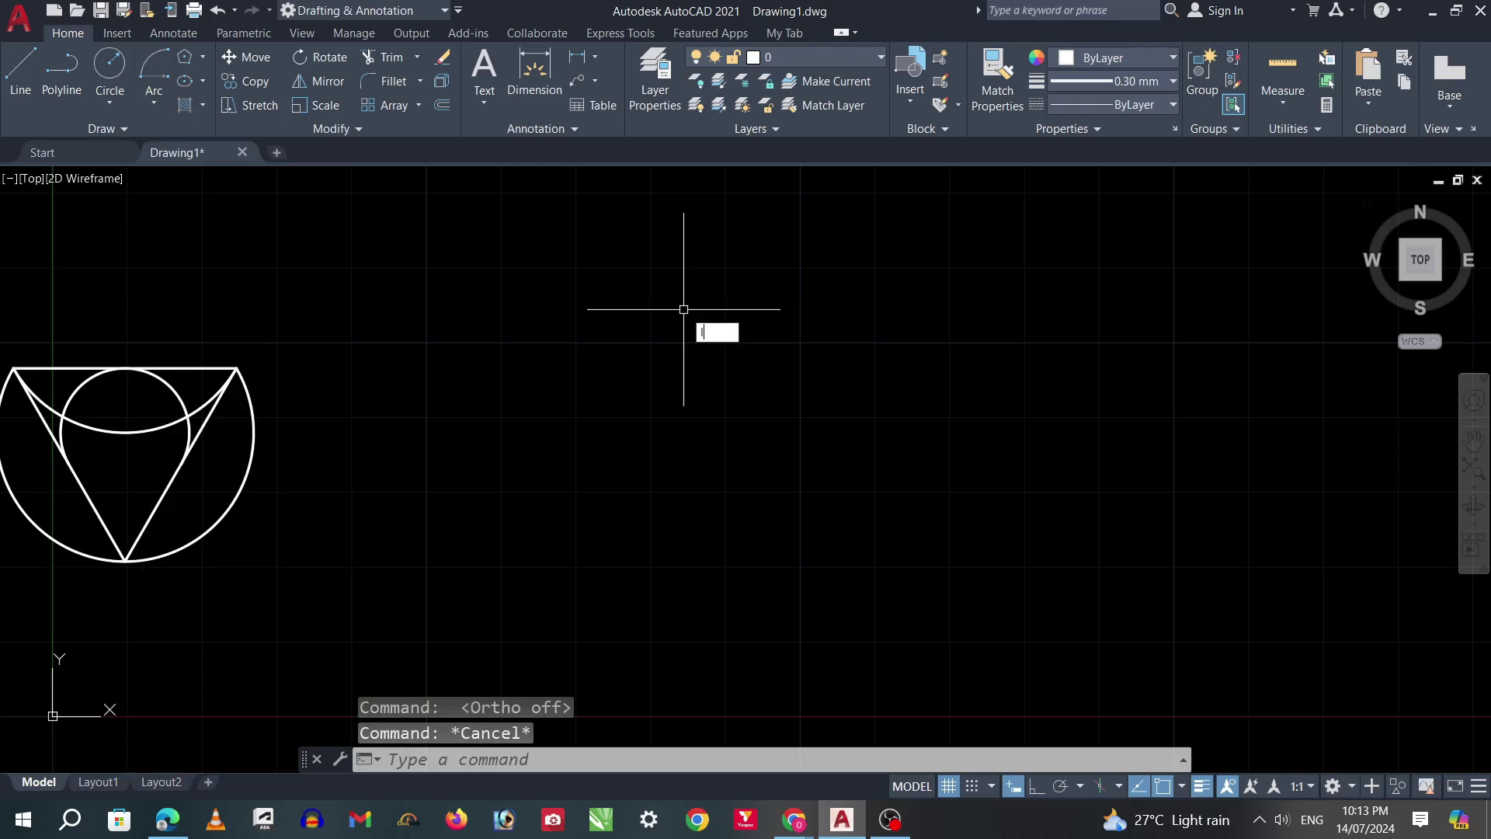
pyautogui.write('L')
pyautogui.press('Return')
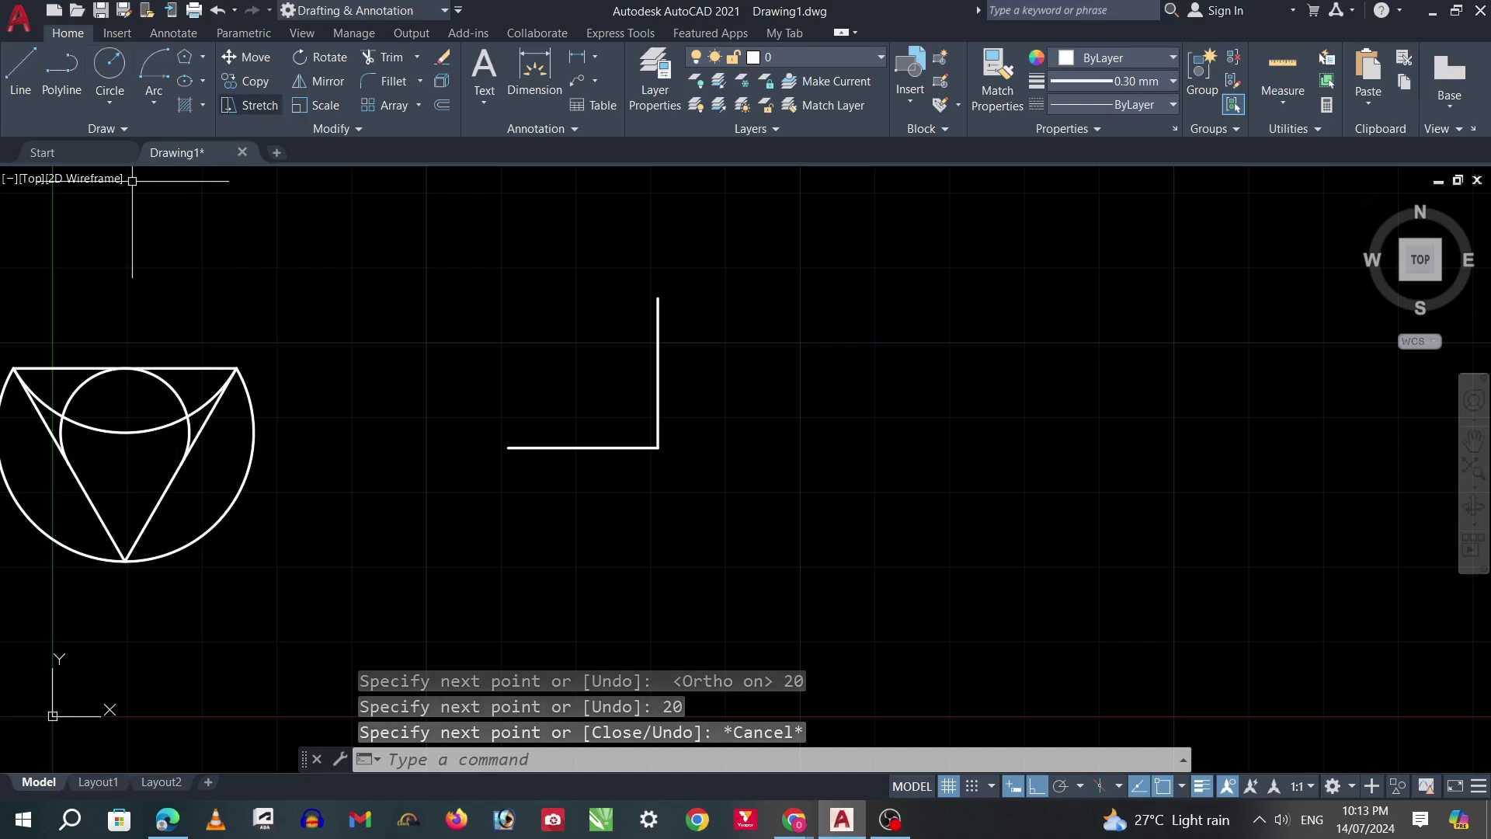
pyautogui.click(153, 74)
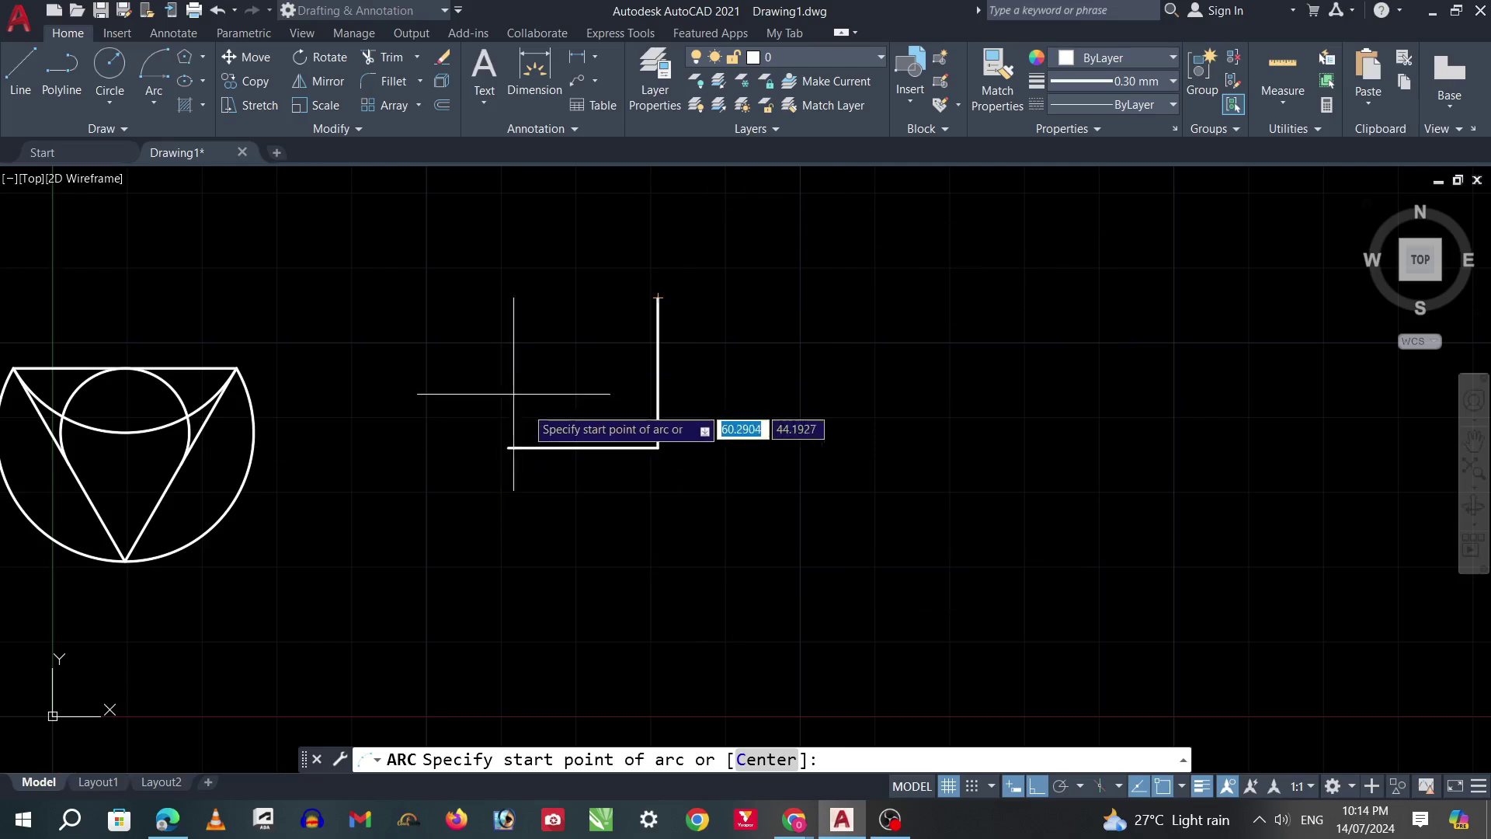
# Step: Close the L into a 90° quarter sector with a start-centre-end arc about its corner
pyautogui.scroll(2, 534, 414)
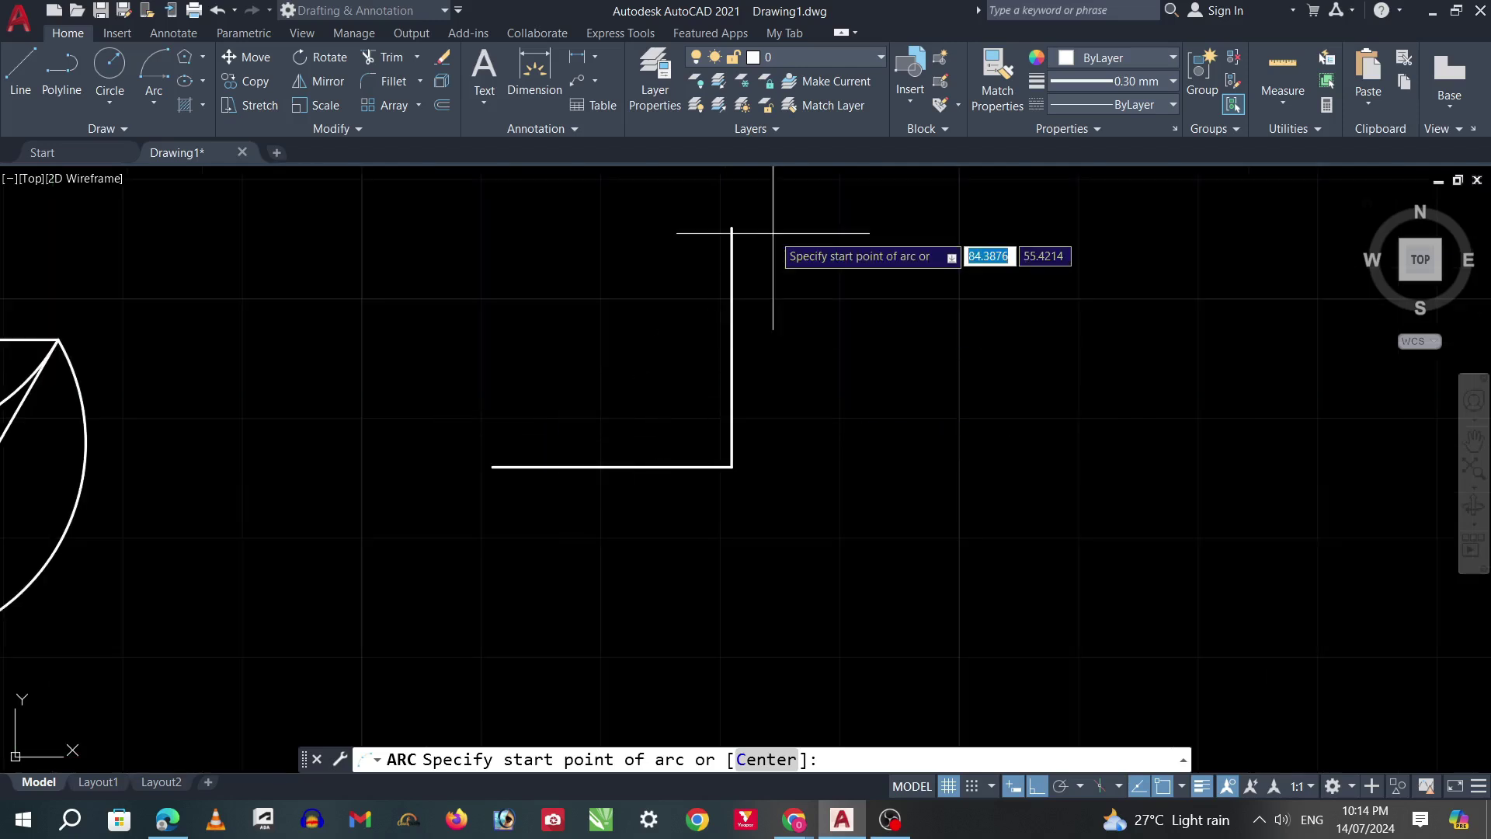
pyautogui.scroll(-2, 773, 233)
pyautogui.click(748, 229)
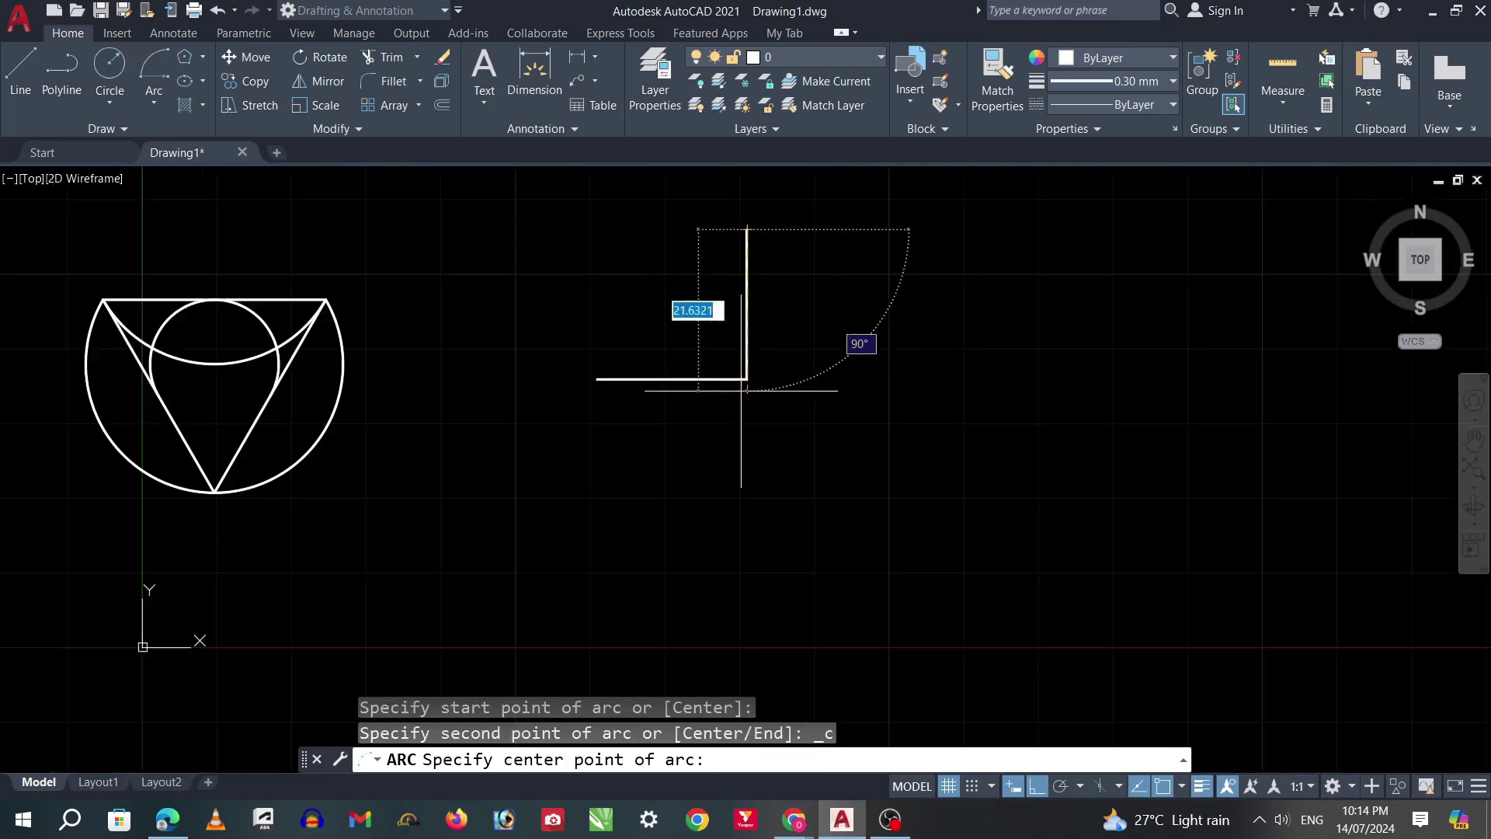
pyautogui.click(747, 379)
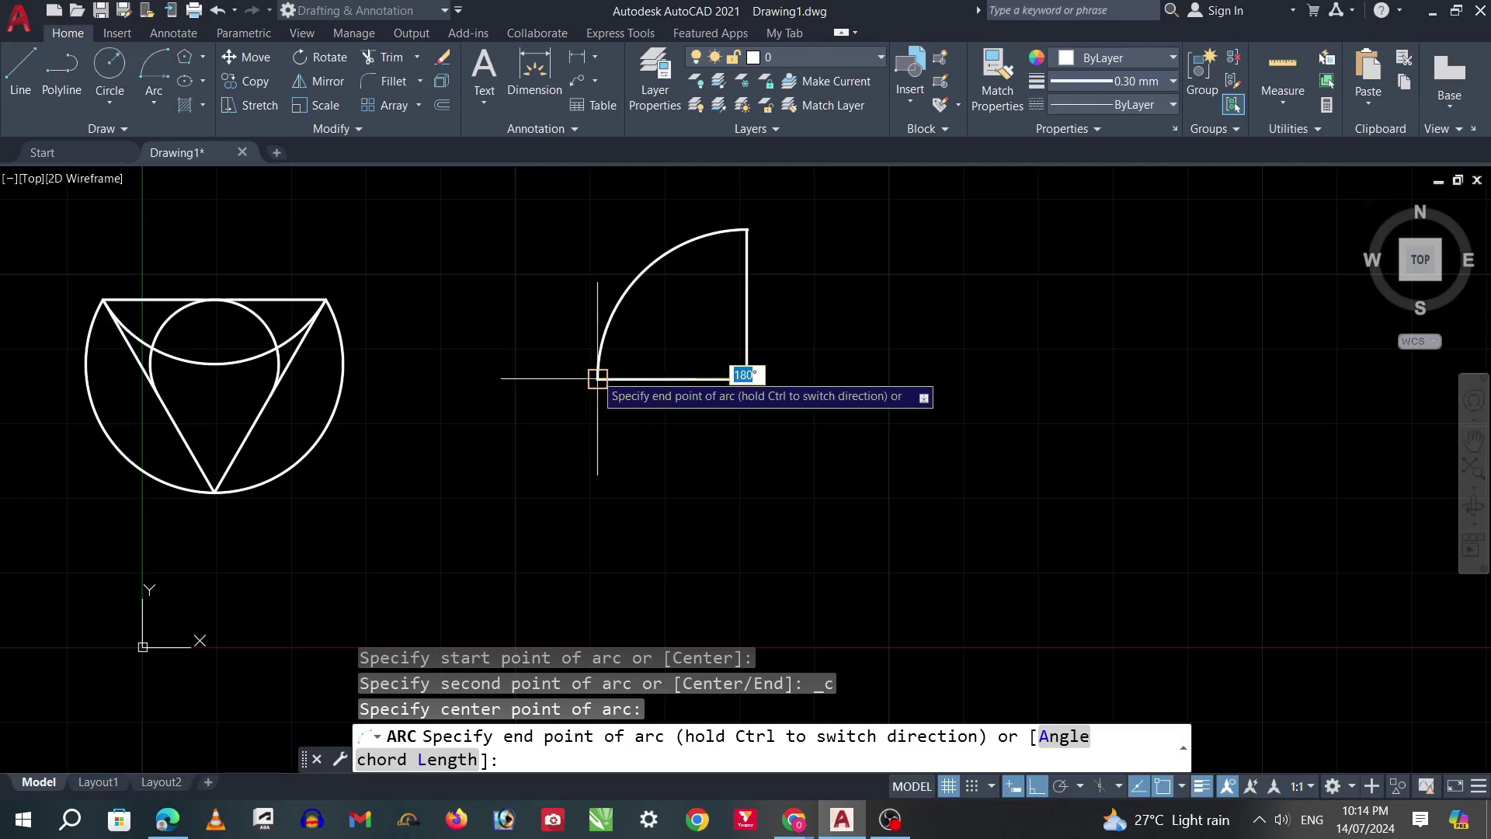
pyautogui.click(597, 379)
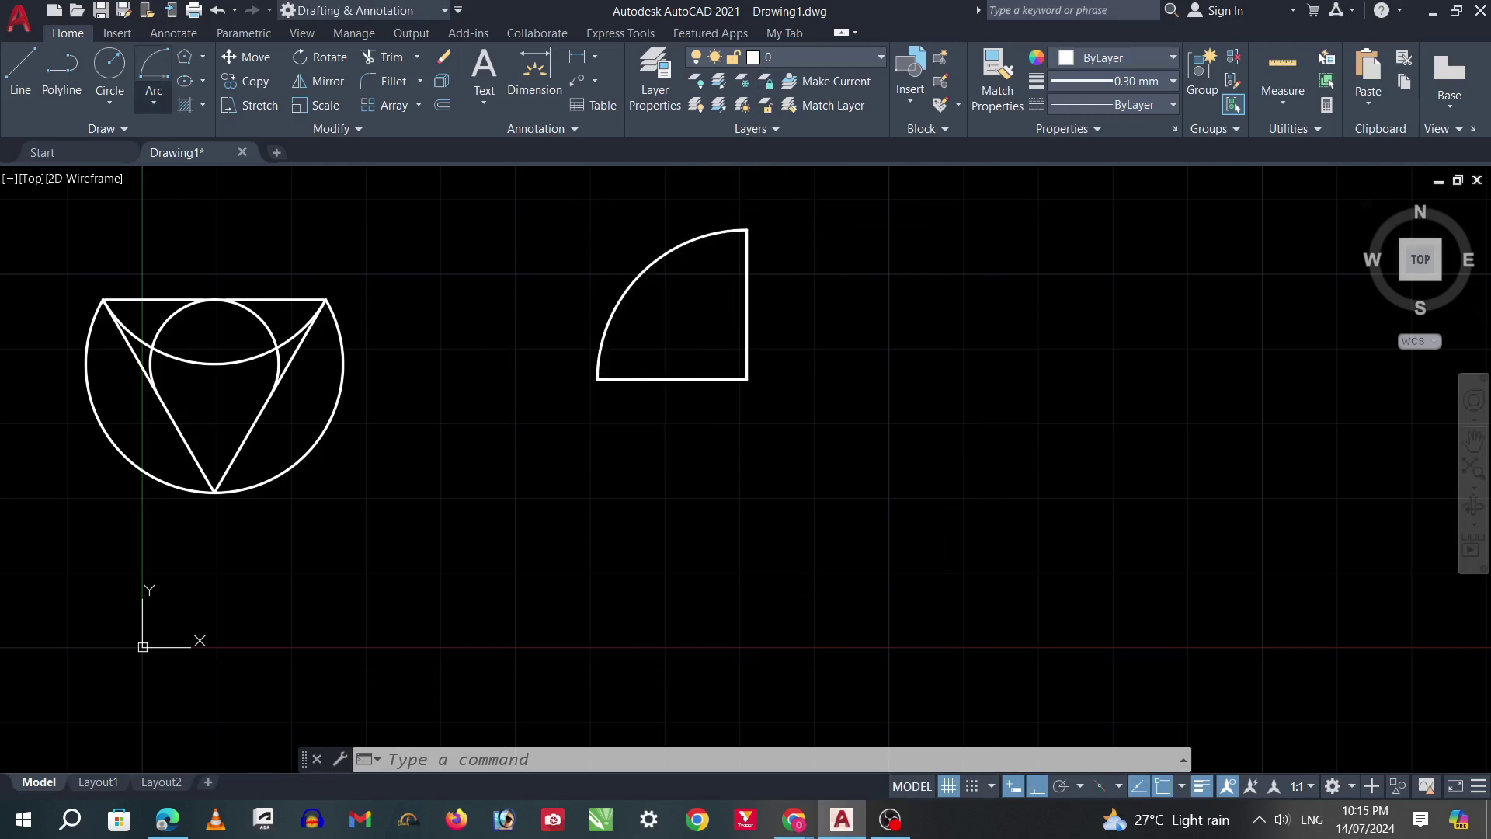
# Step: Draw the 270° start-centre-end arc around the corner, completing the full circle
pyautogui.click(154, 99)
pyautogui.click(220, 186)
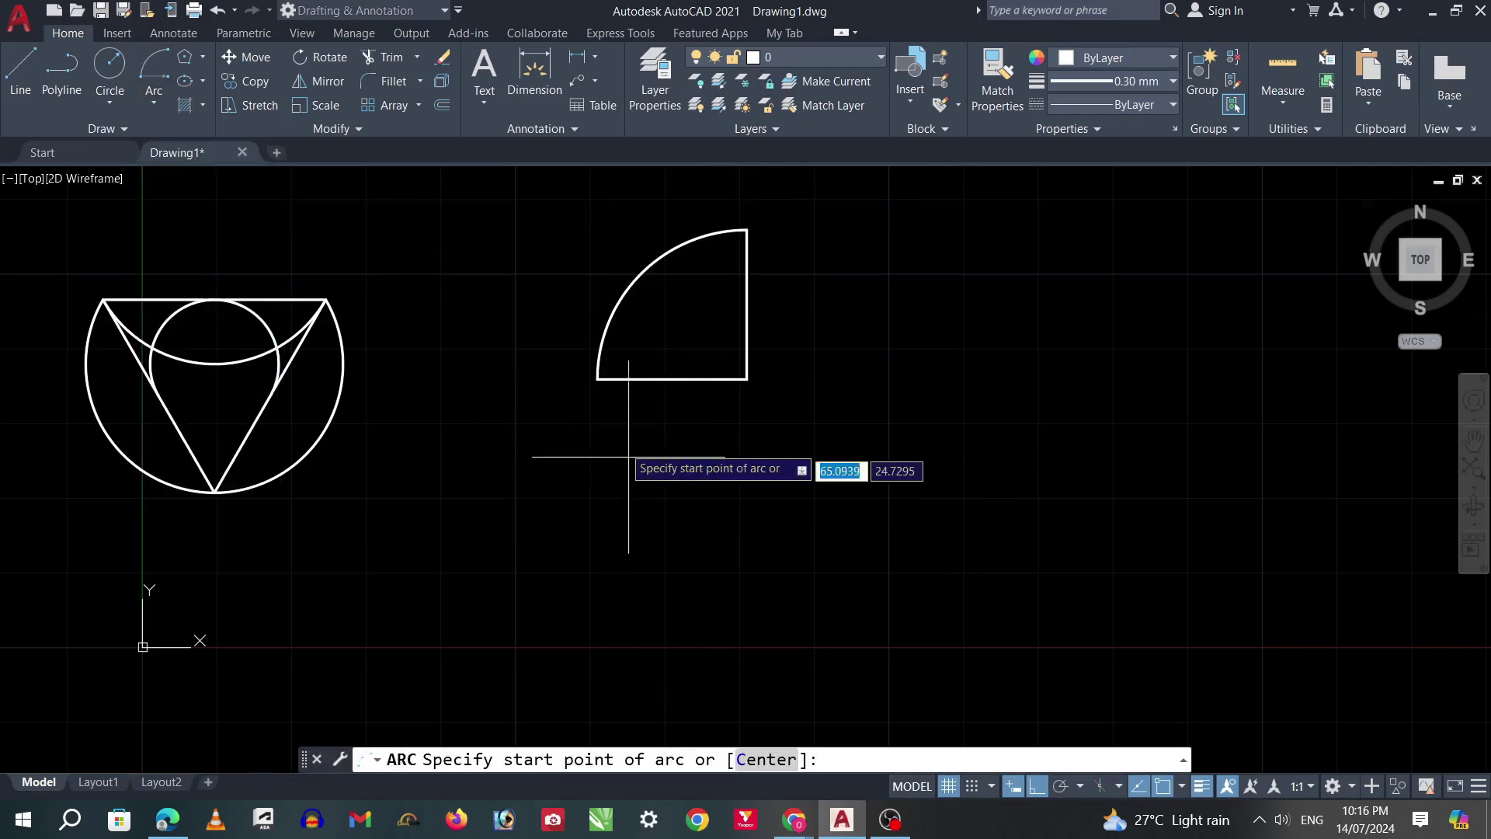
pyautogui.click(596, 379)
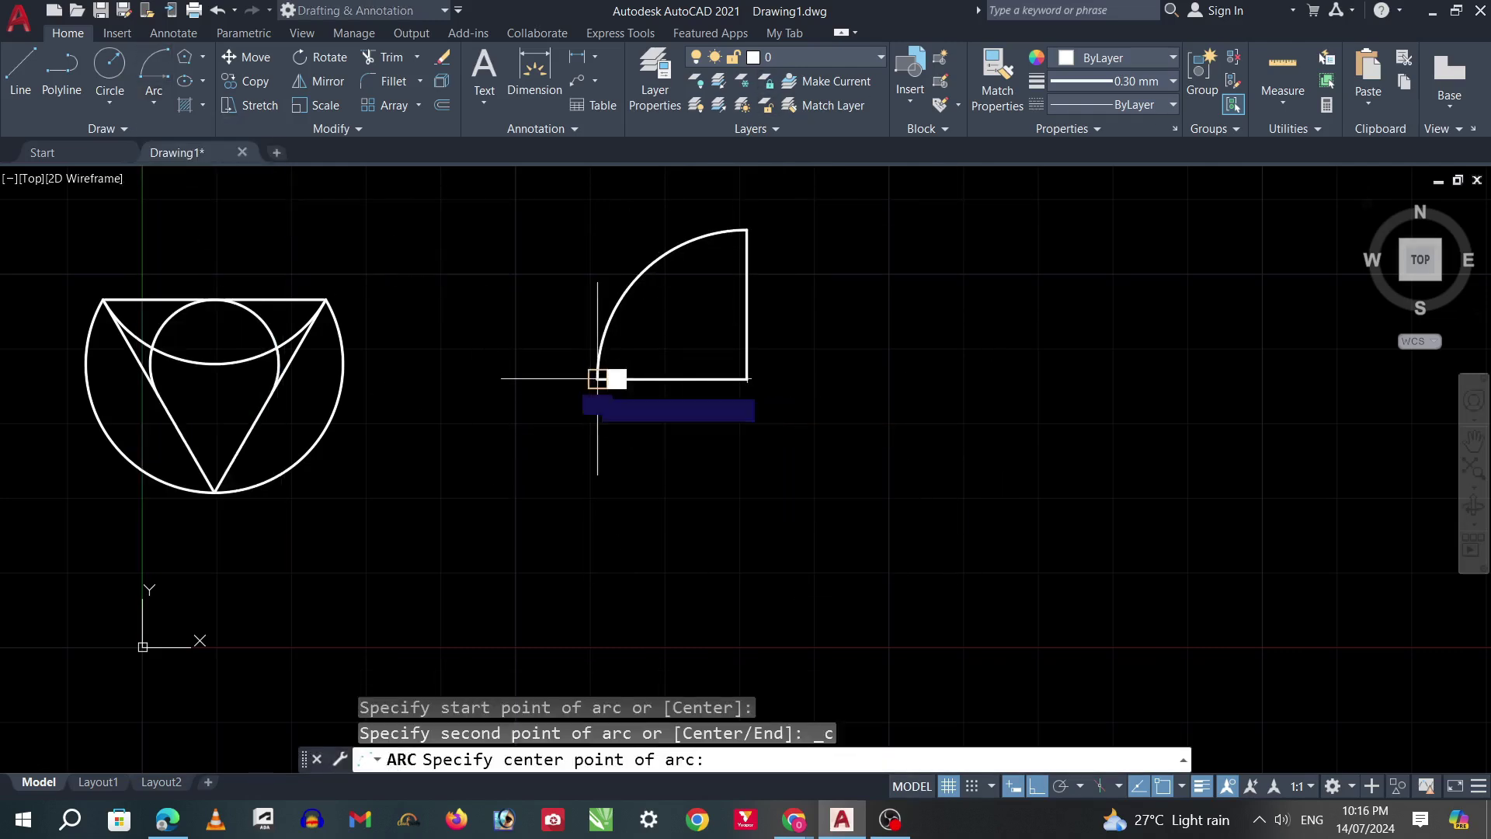
pyautogui.click(747, 379)
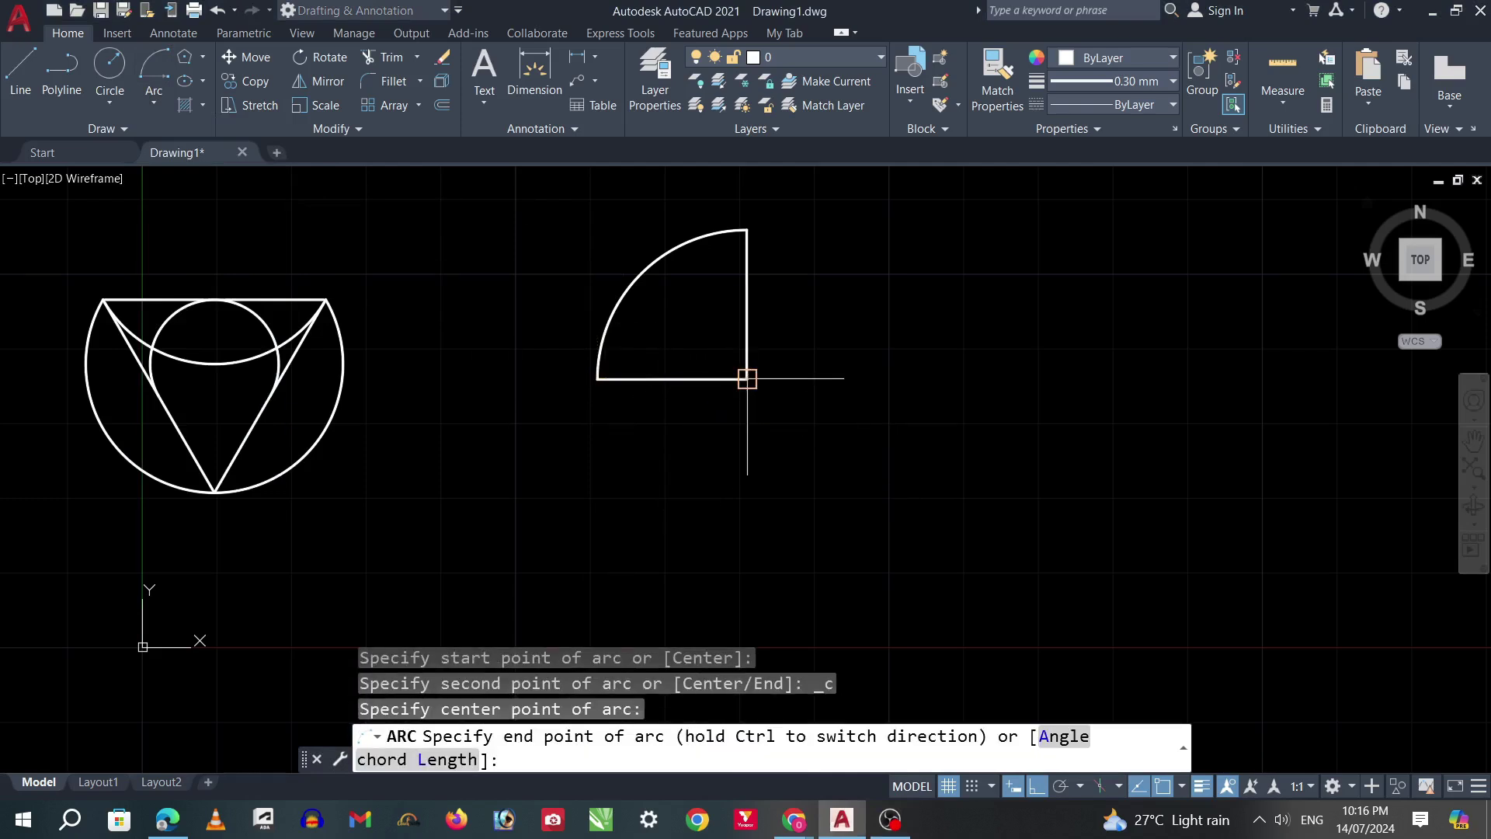
pyautogui.click(747, 231)
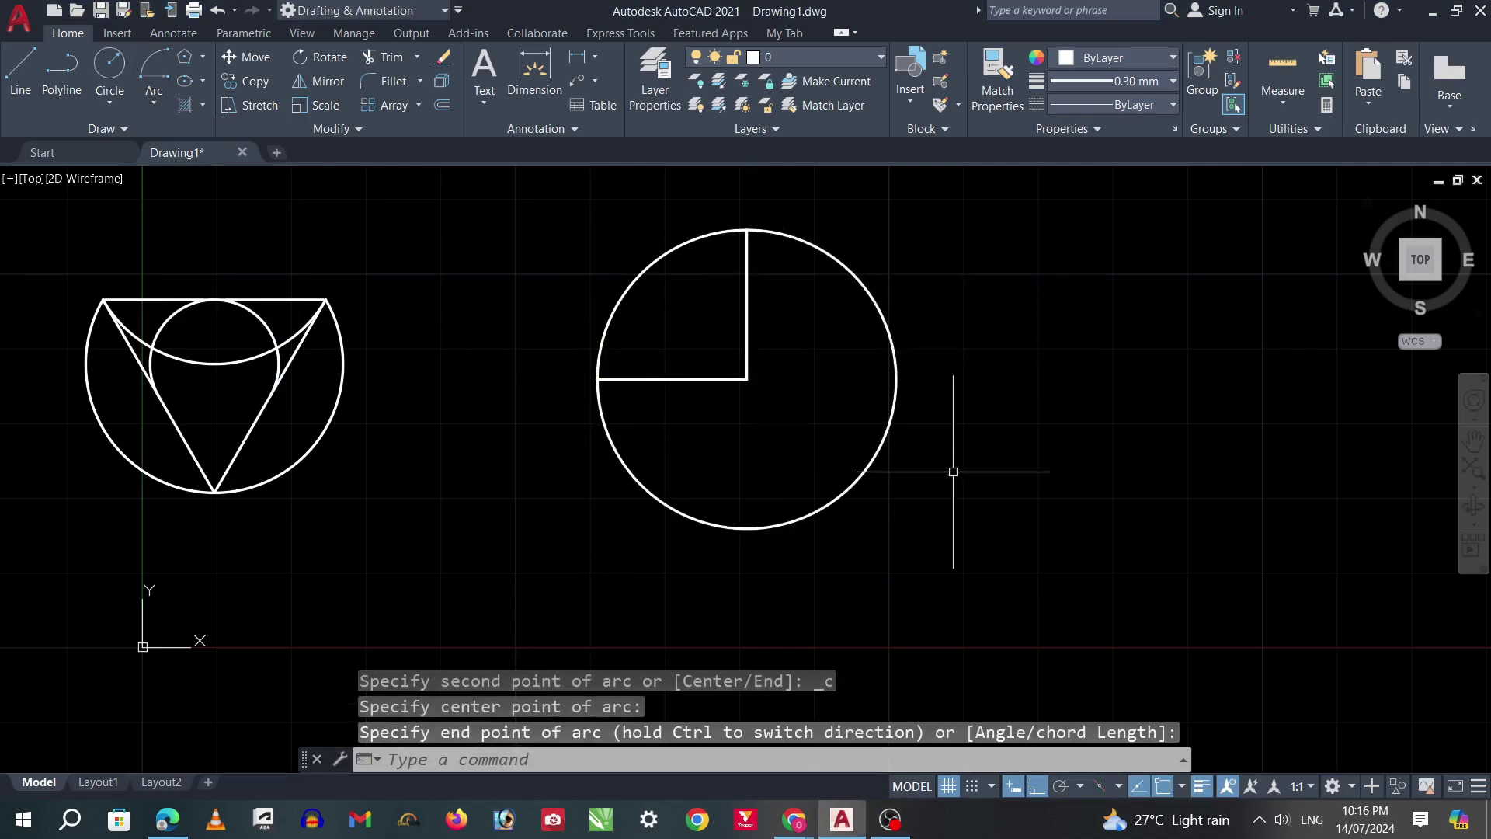
pyautogui.scroll(-2, 26, 328)
pyautogui.scroll(-2, 606, 513)
pyautogui.scroll(4, 686, 435)
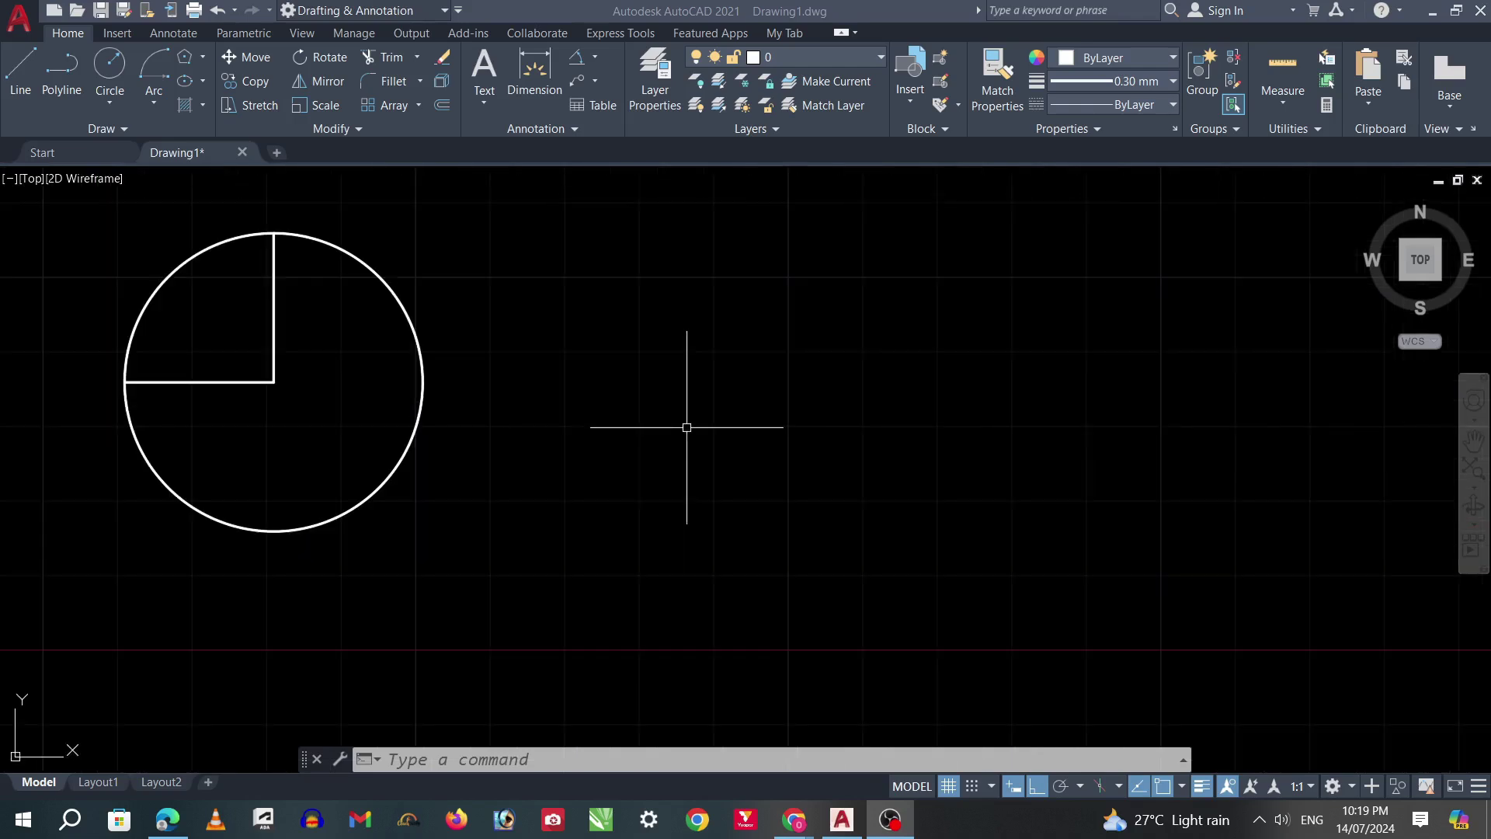
pyautogui.click(154, 101)
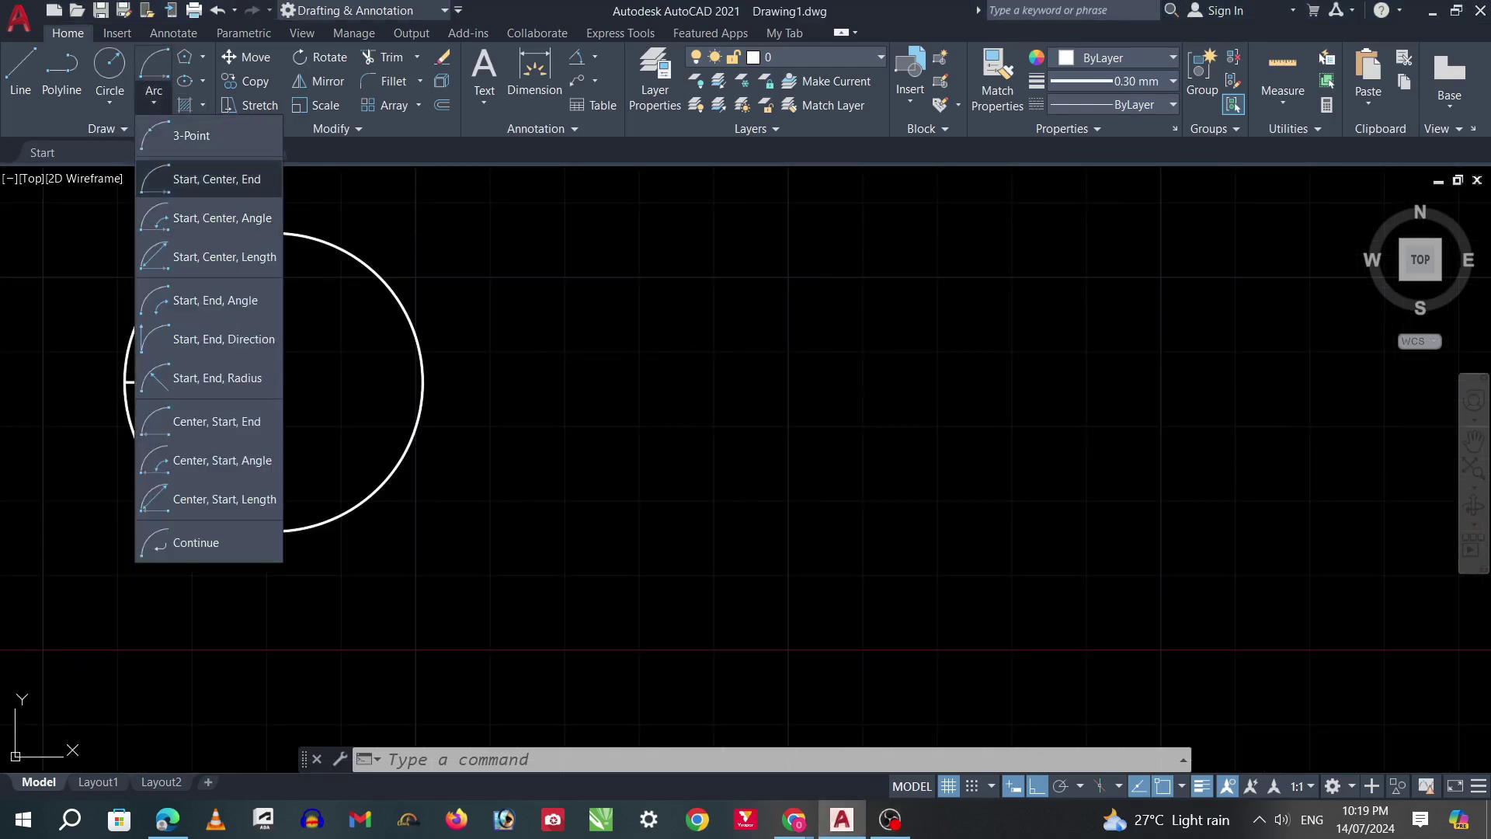
# Step: Draw a 145° arc by start, centre and angle to the right of the circle
pyautogui.click(210, 219)
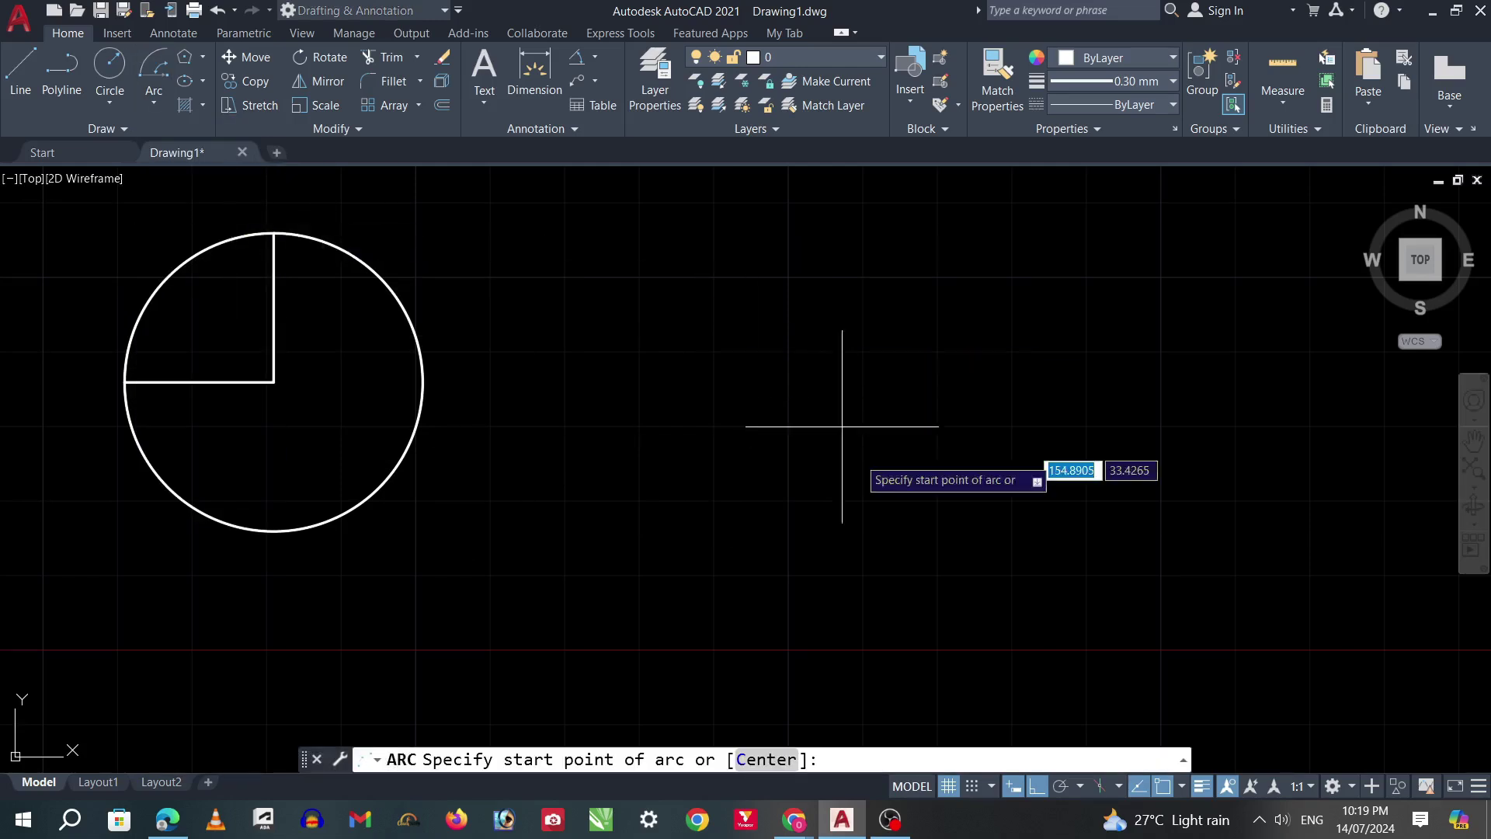
pyautogui.click(948, 523)
pyautogui.write('145')
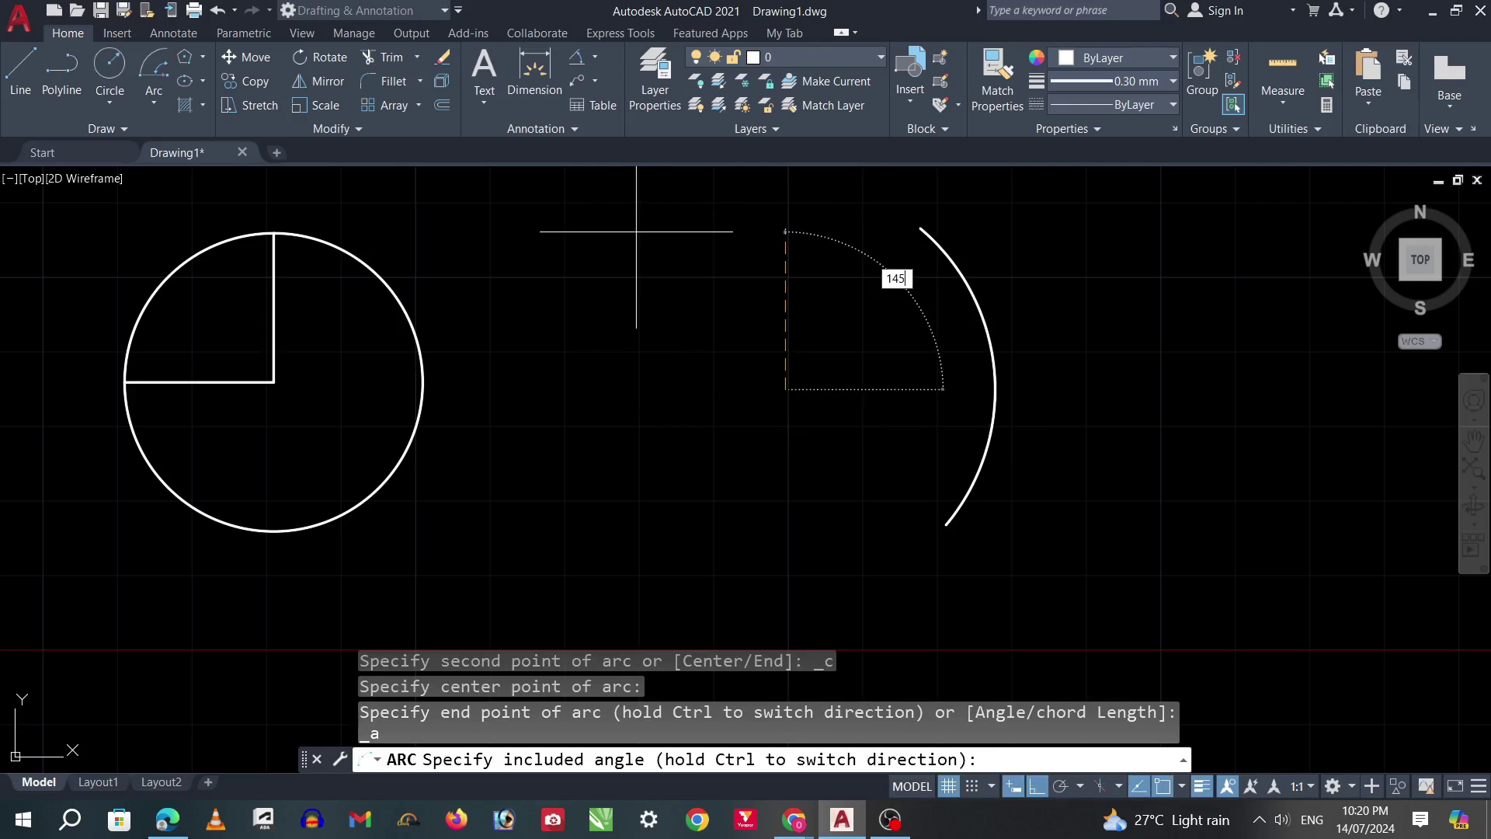
pyautogui.press('Return')
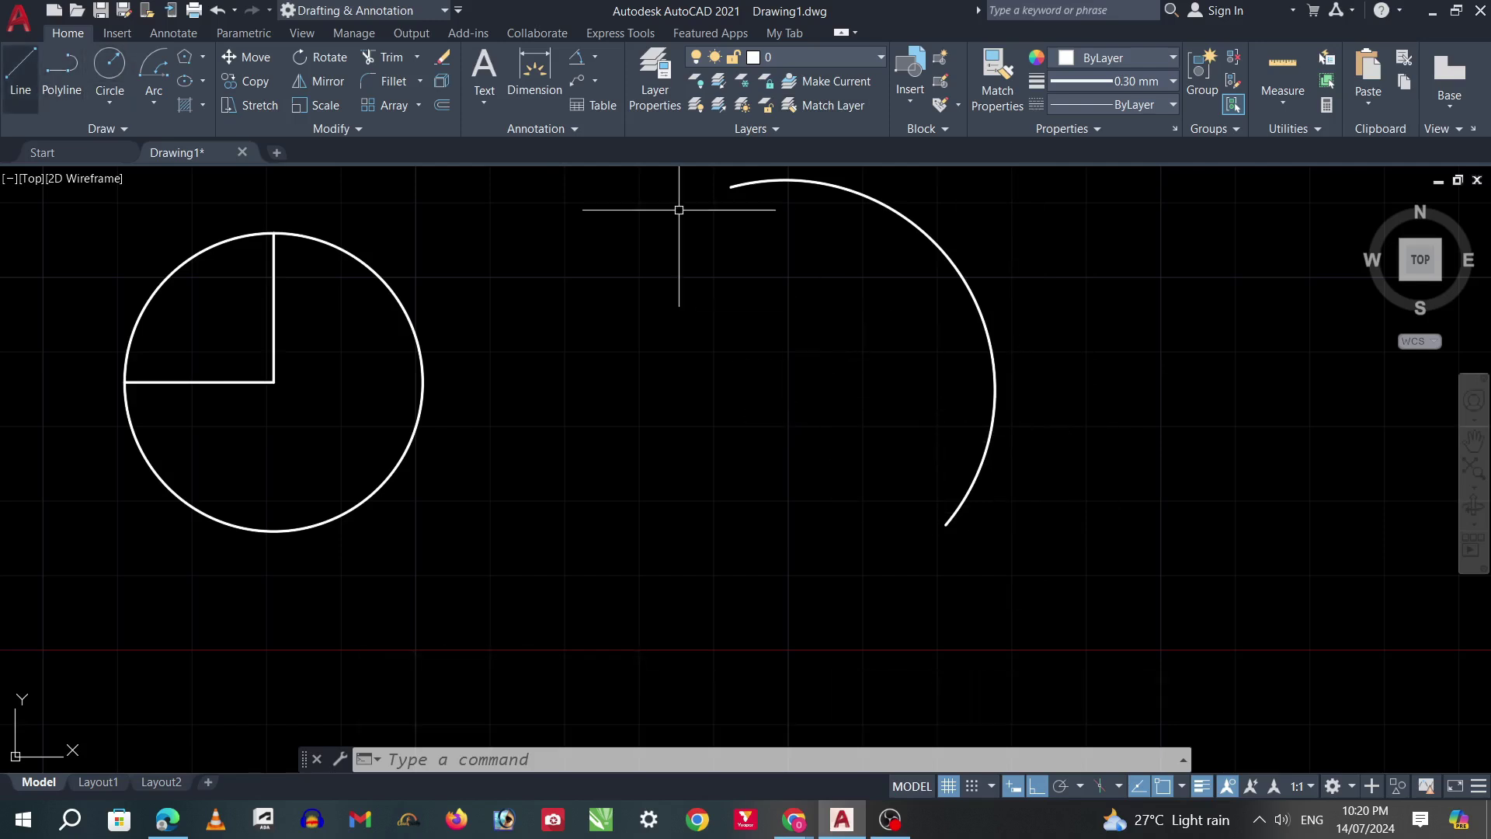
# Step: Close the 145° arc into a sector with lines from its endpoints to its centre
pyautogui.write('l')
pyautogui.press('Return')
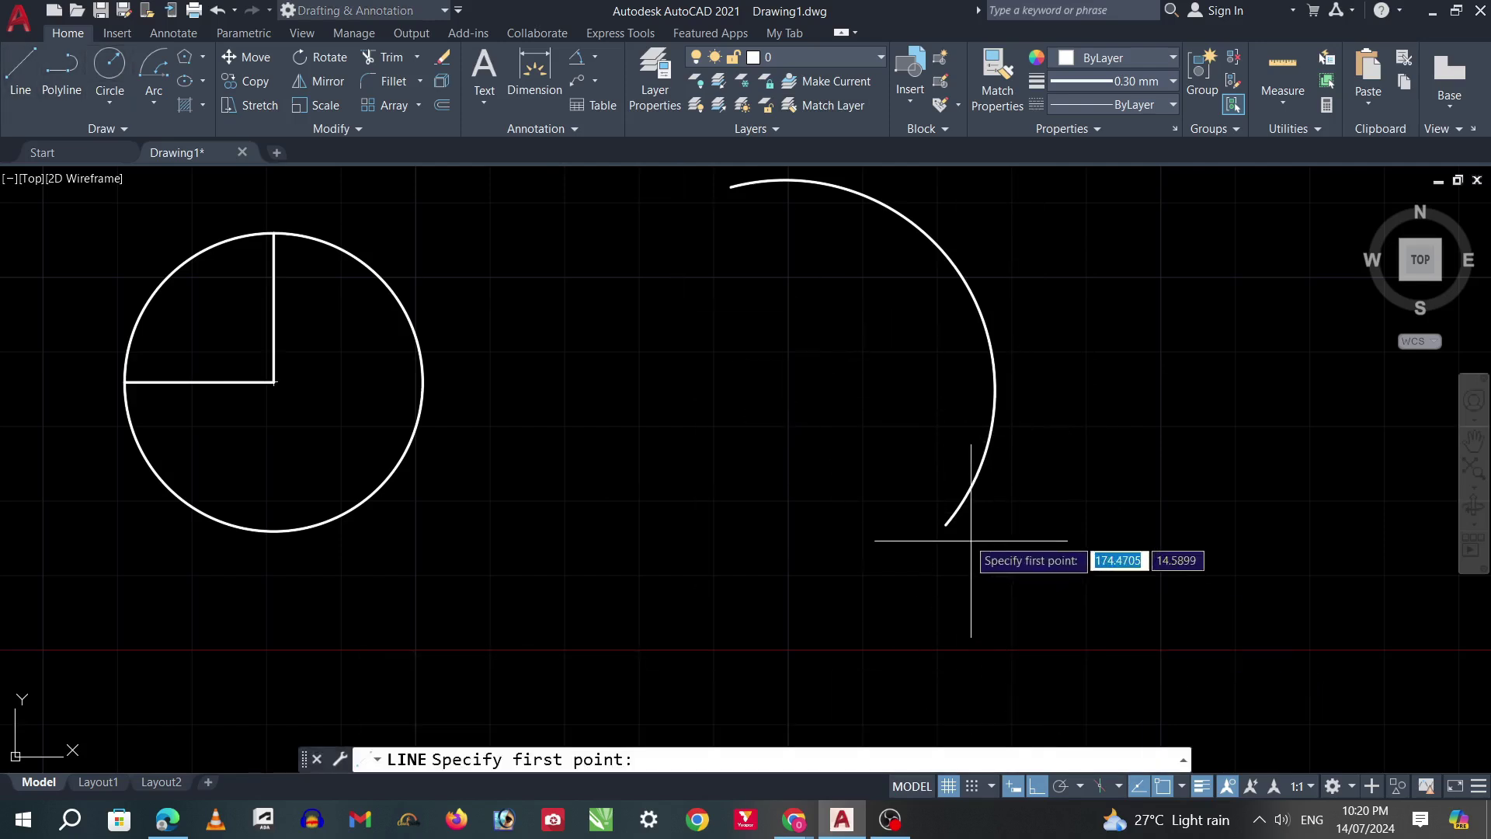
pyautogui.click(945, 524)
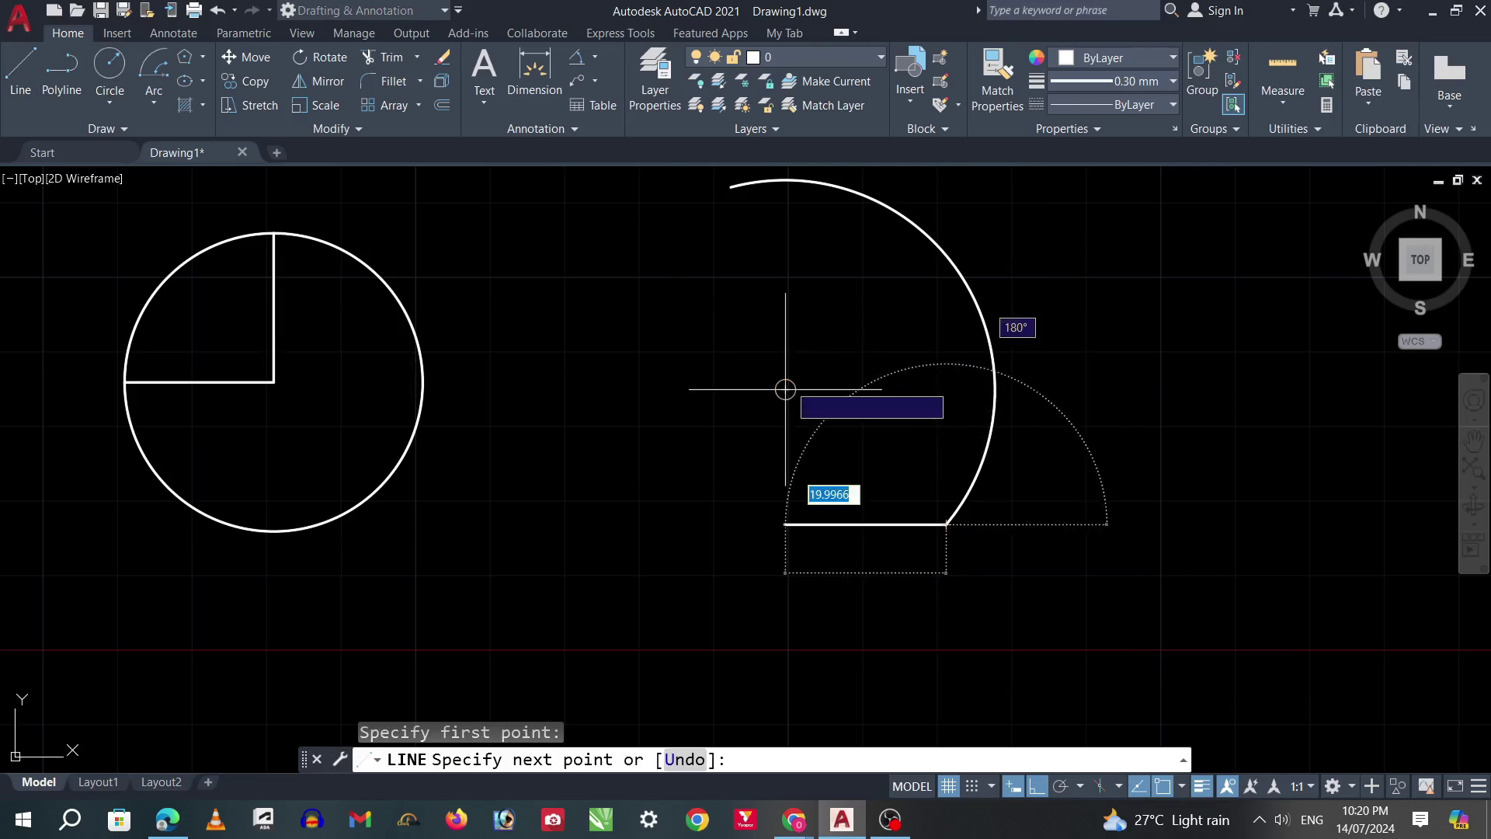
pyautogui.click(786, 389)
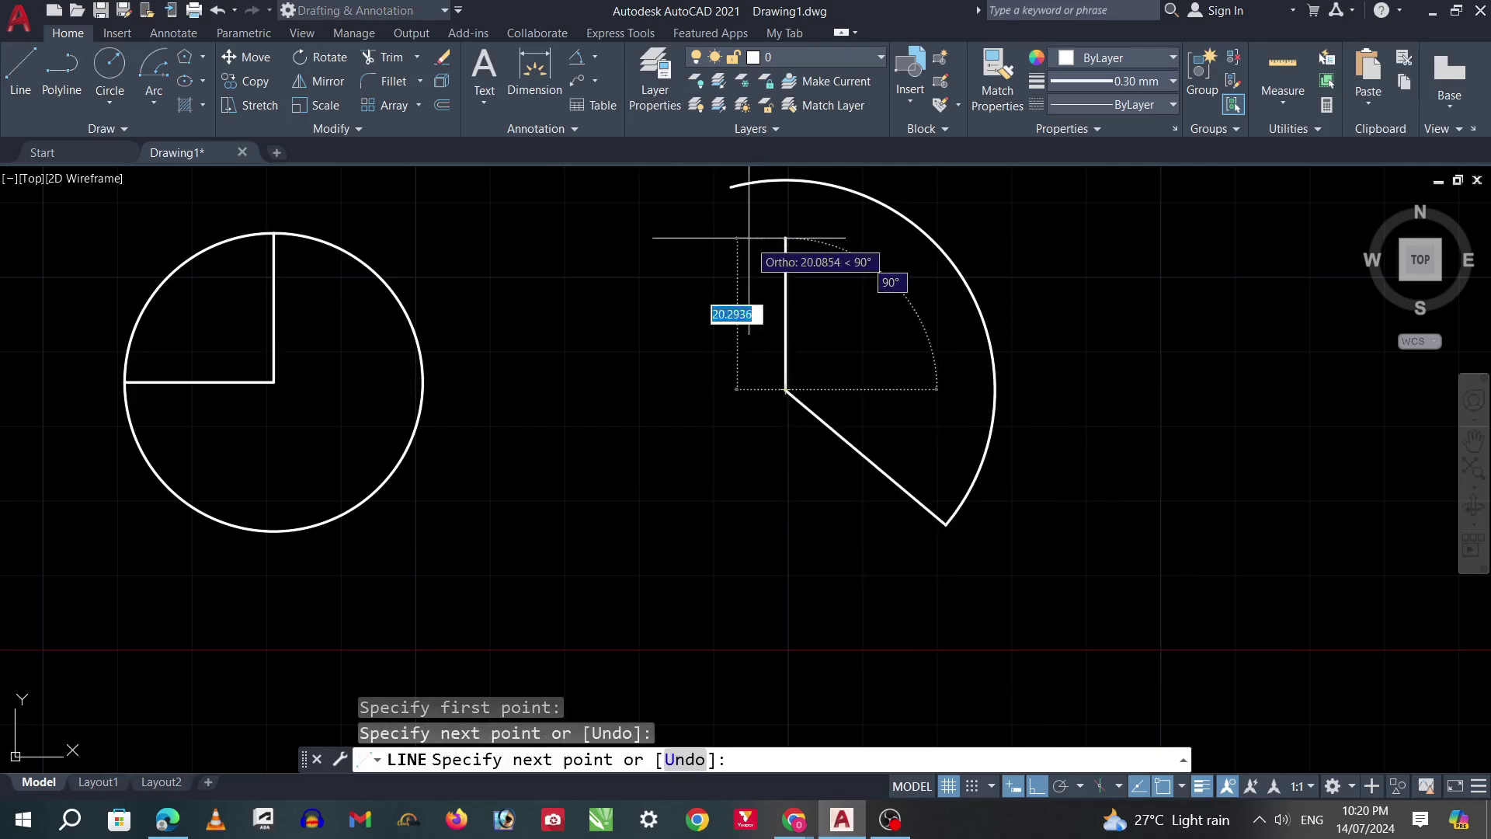
pyautogui.click(731, 186)
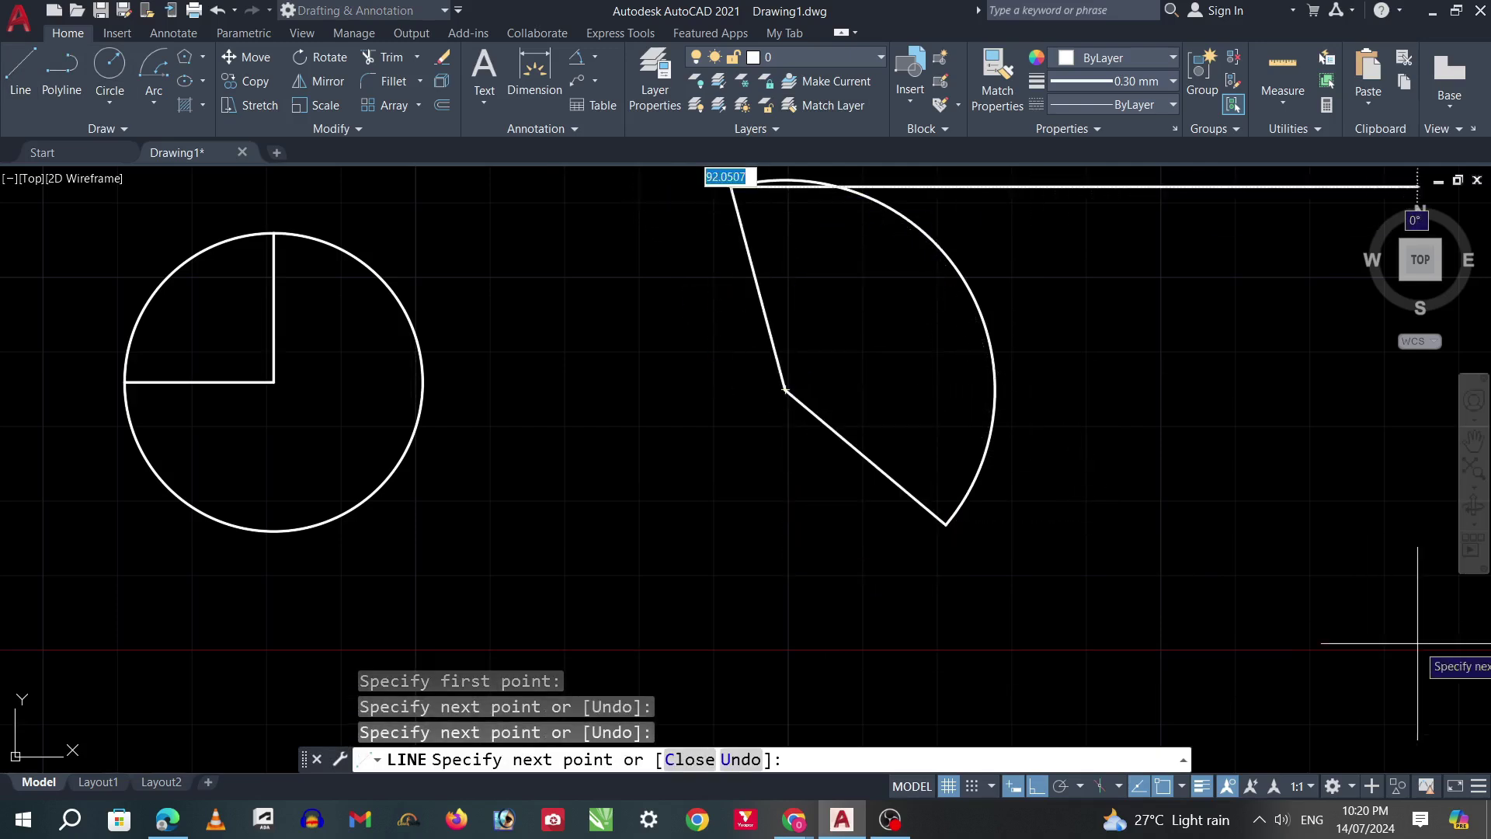
pyautogui.press('Escape')
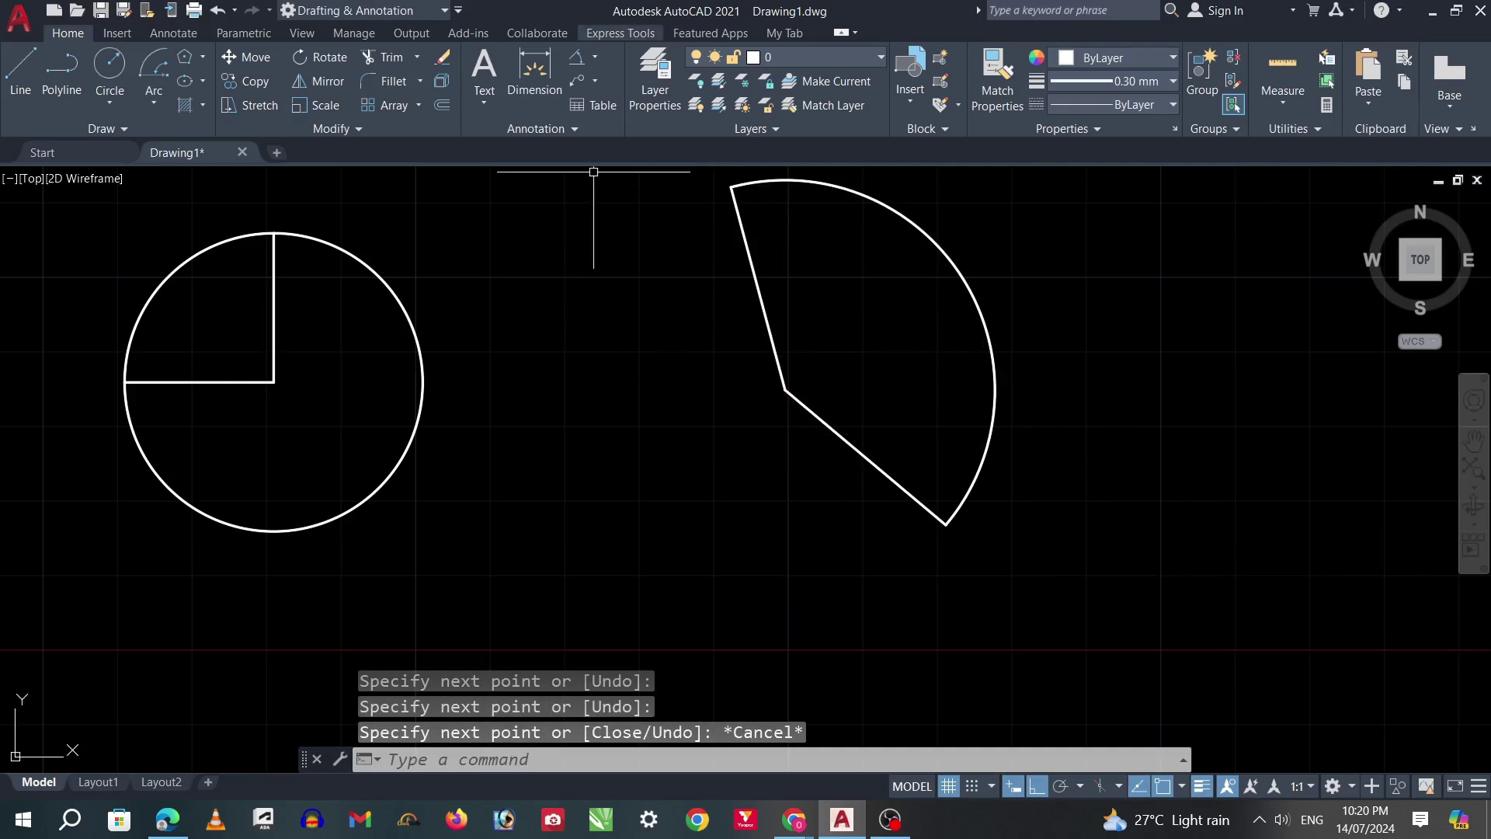
pyautogui.click(595, 57)
# Step: Add a 145° angular dimension between the sector's two radius lines
pyautogui.click(618, 166)
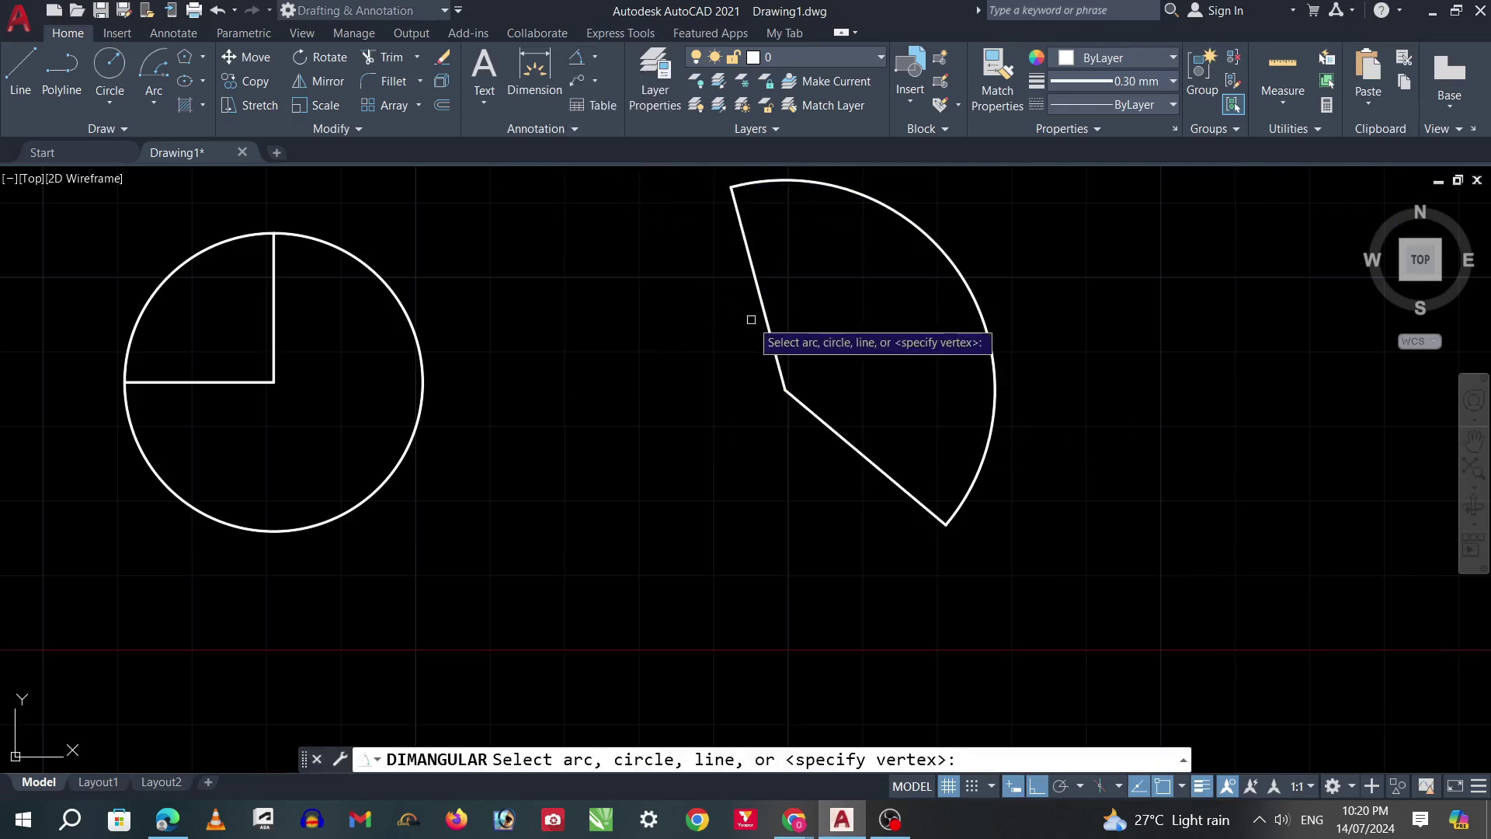
pyautogui.click(763, 311)
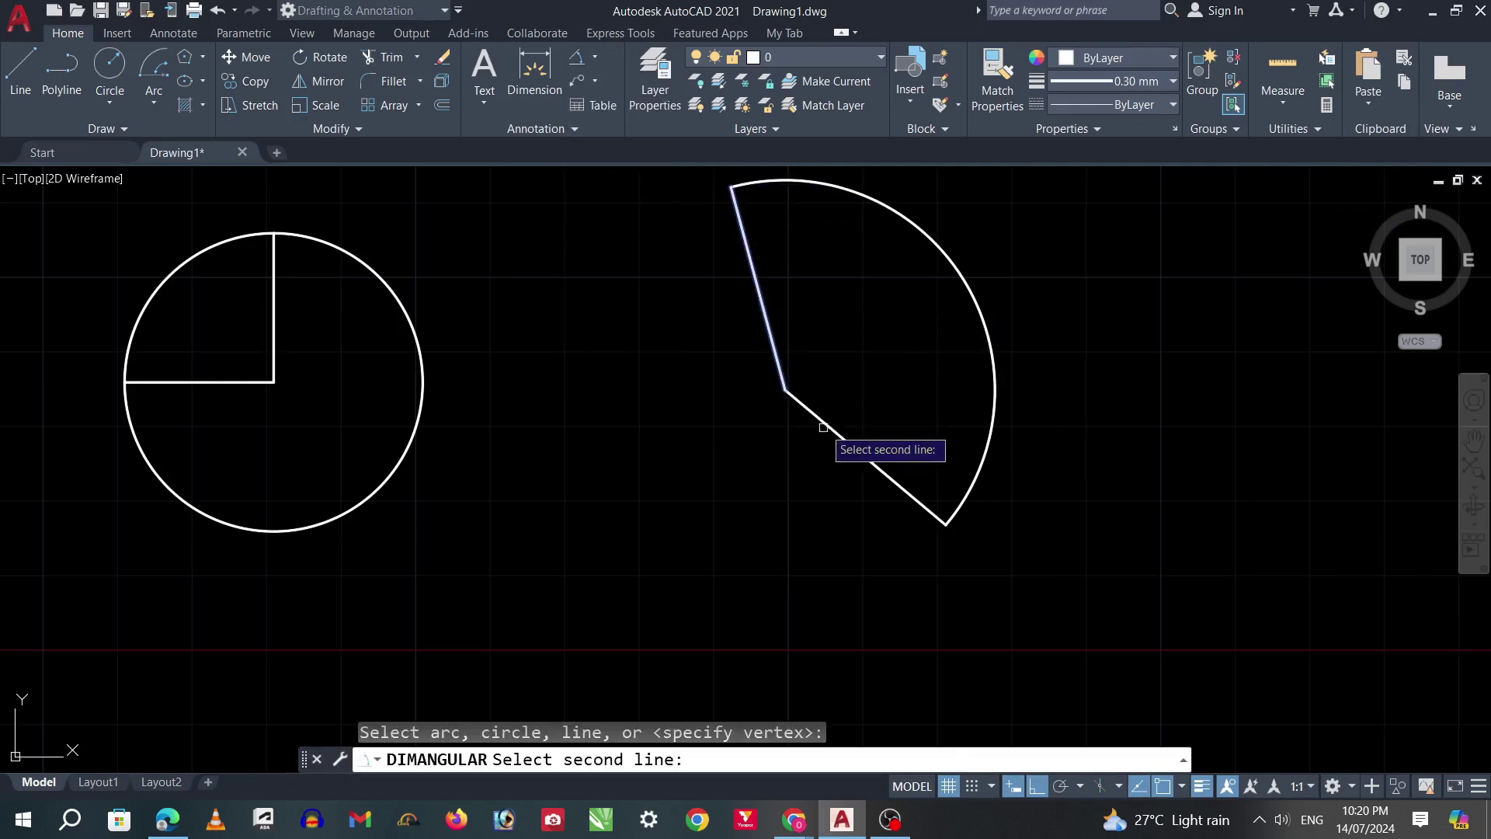
pyautogui.click(823, 427)
pyautogui.click(823, 360)
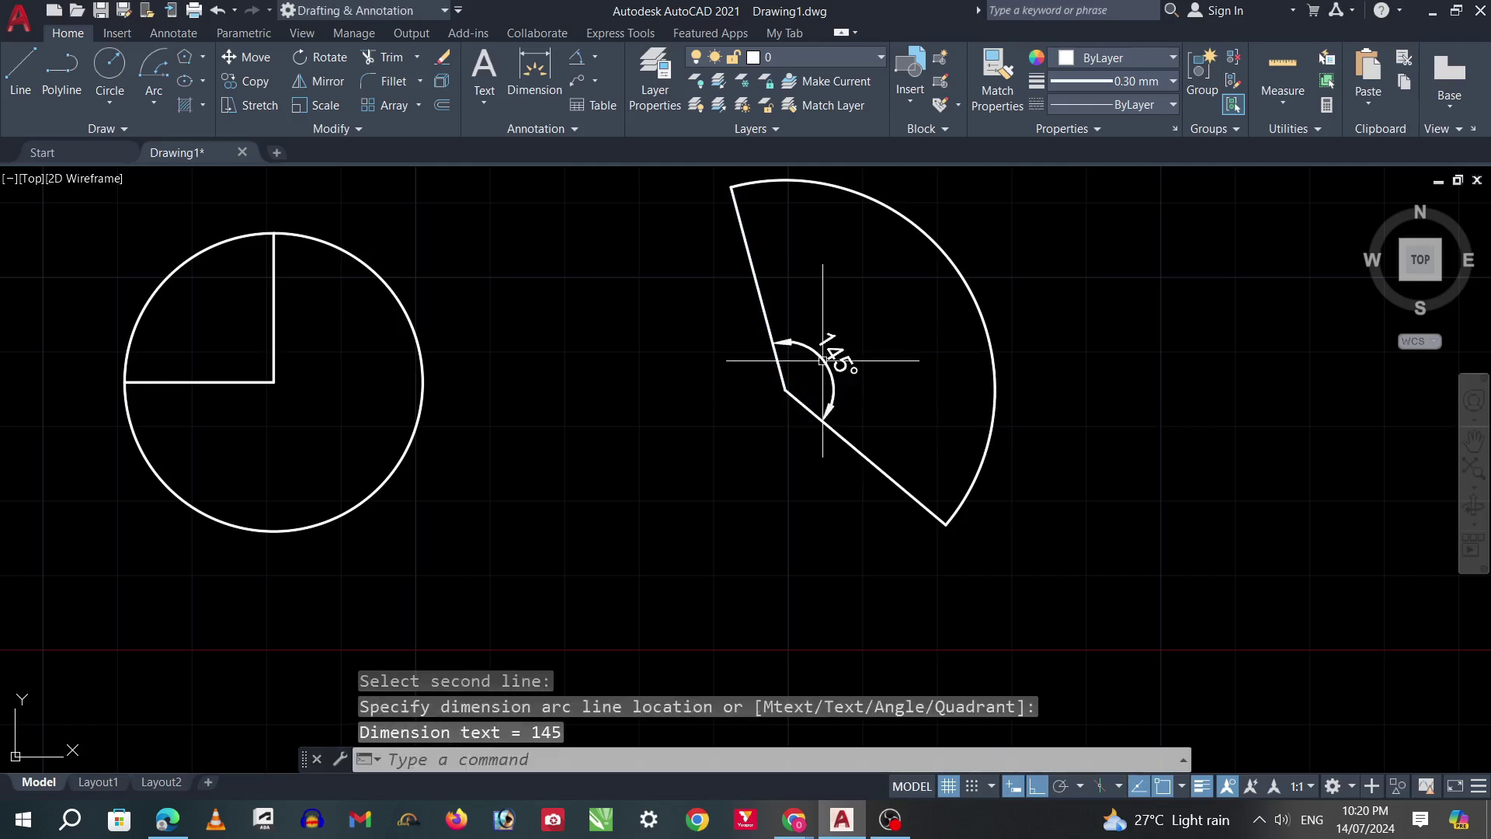
pyautogui.scroll(2, 882, 316)
pyautogui.scroll(-5, 632, 400)
pyautogui.scroll(3, 706, 360)
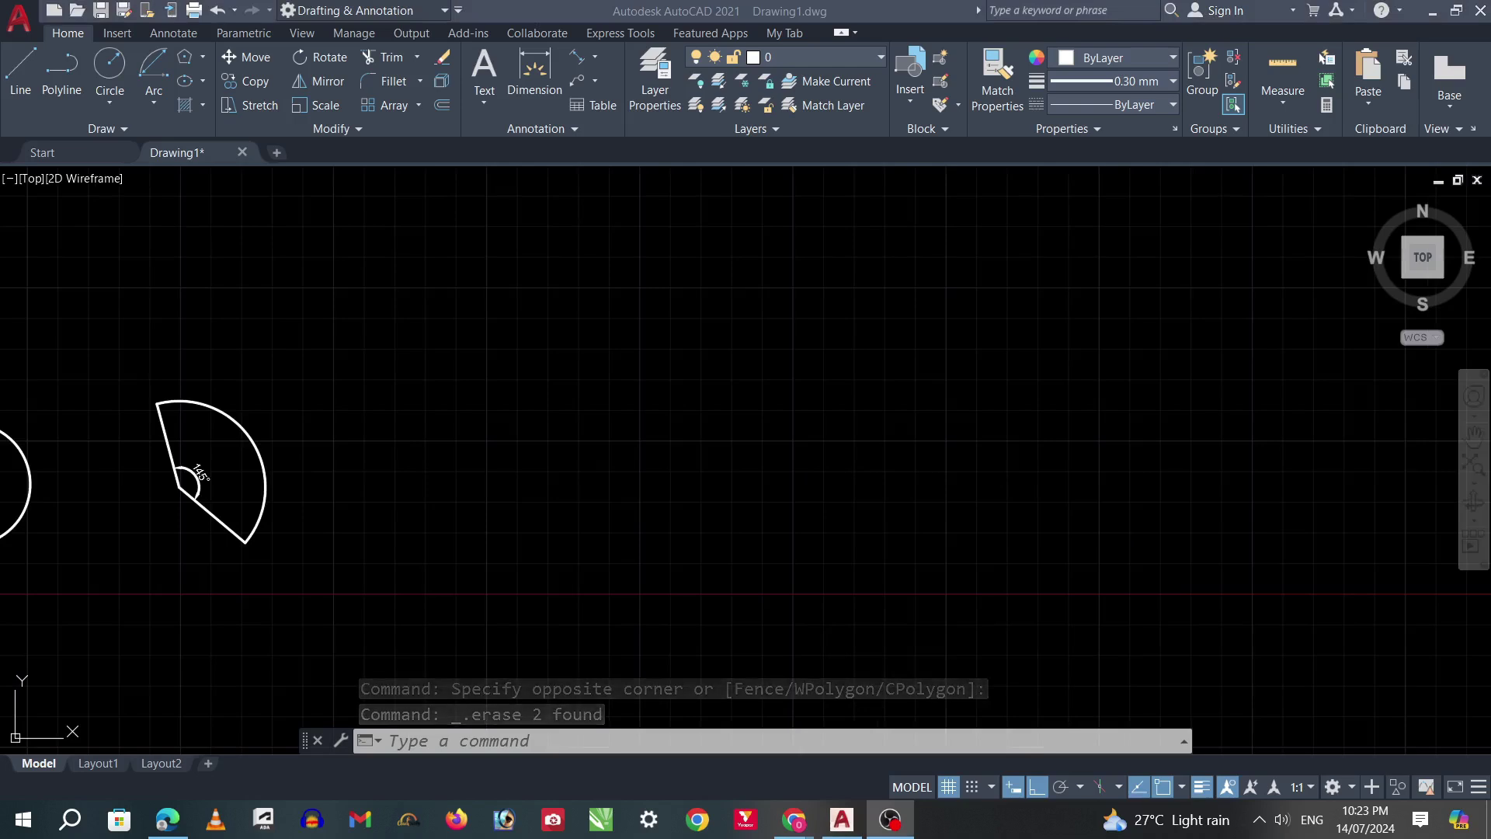
# Step: Draw an arc by start, centre and a 125-unit chord length beside the sector
pyautogui.click(154, 99)
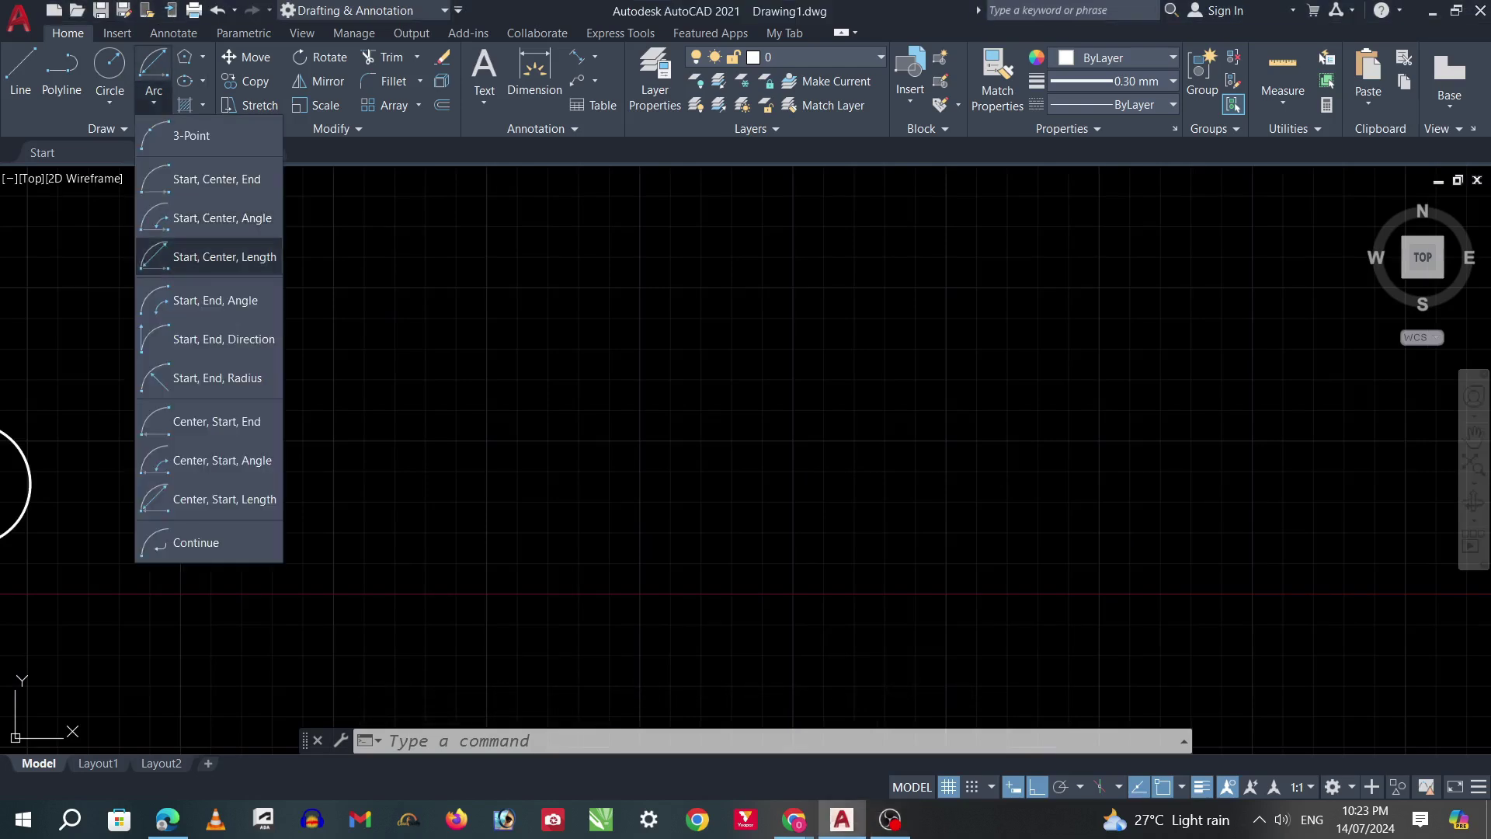
pyautogui.click(208, 259)
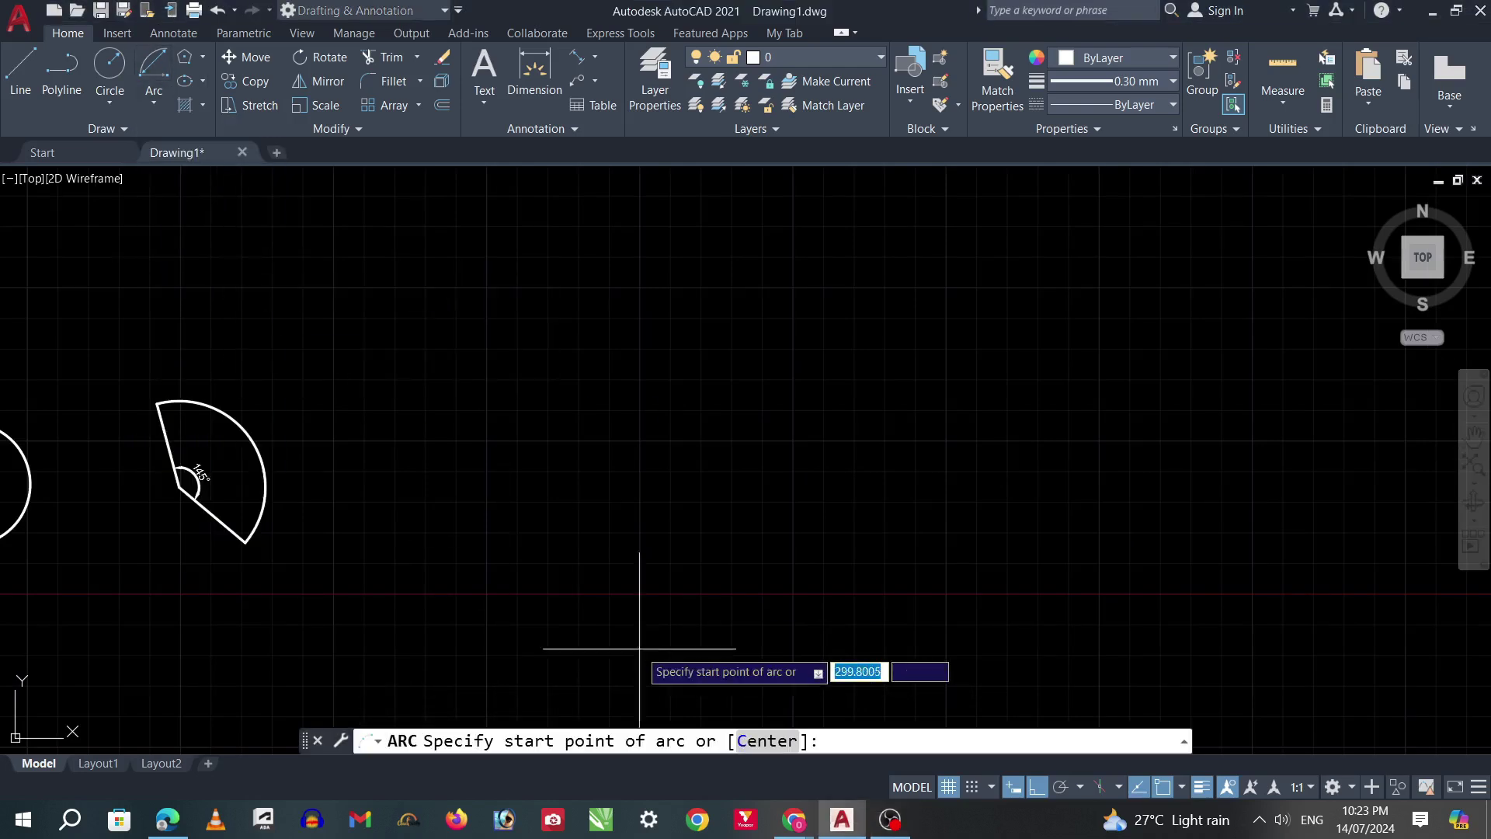
pyautogui.click(723, 616)
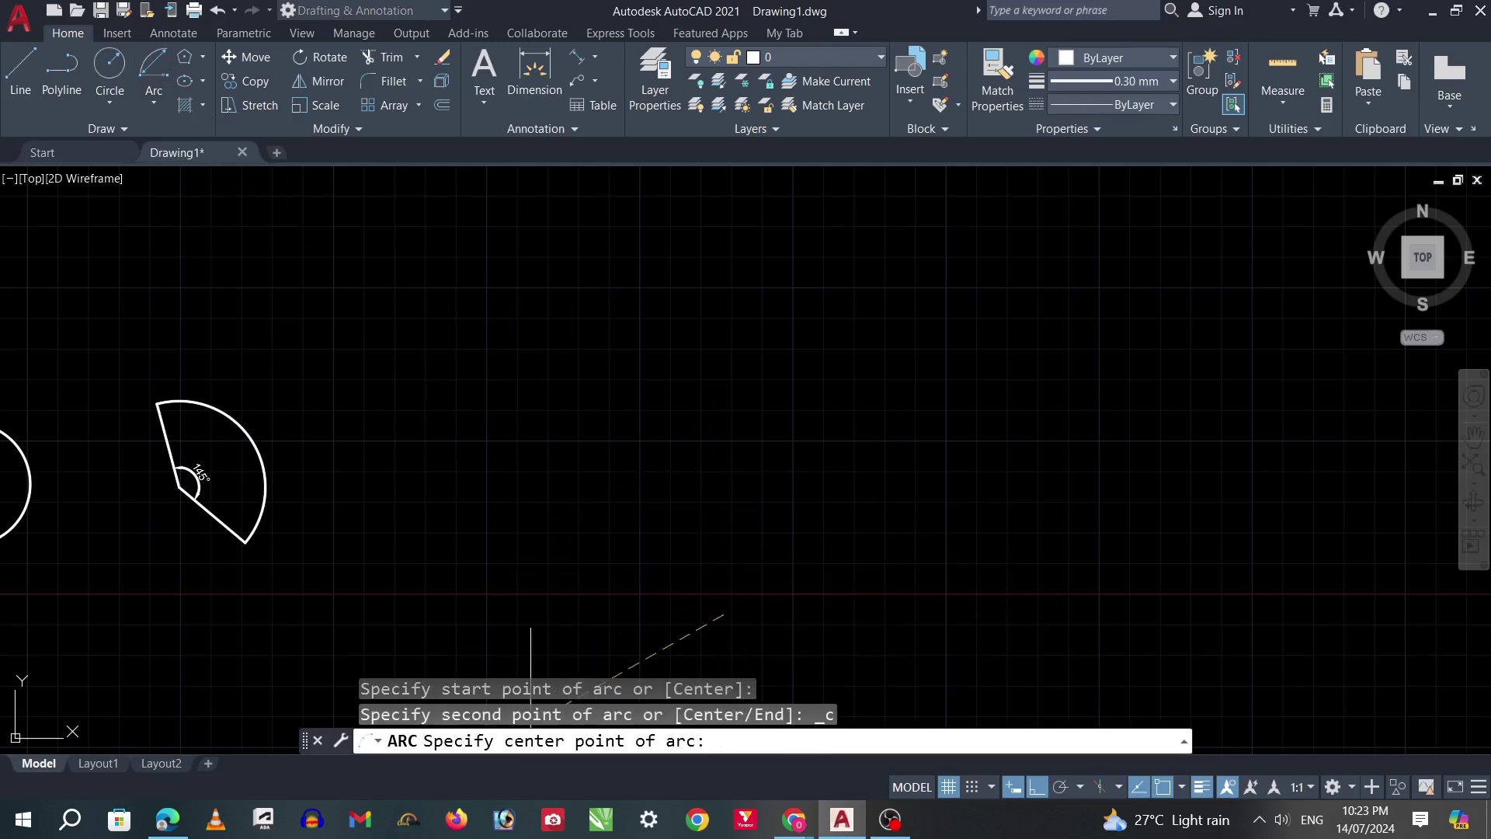
pyautogui.click(641, 437)
pyautogui.write('125')
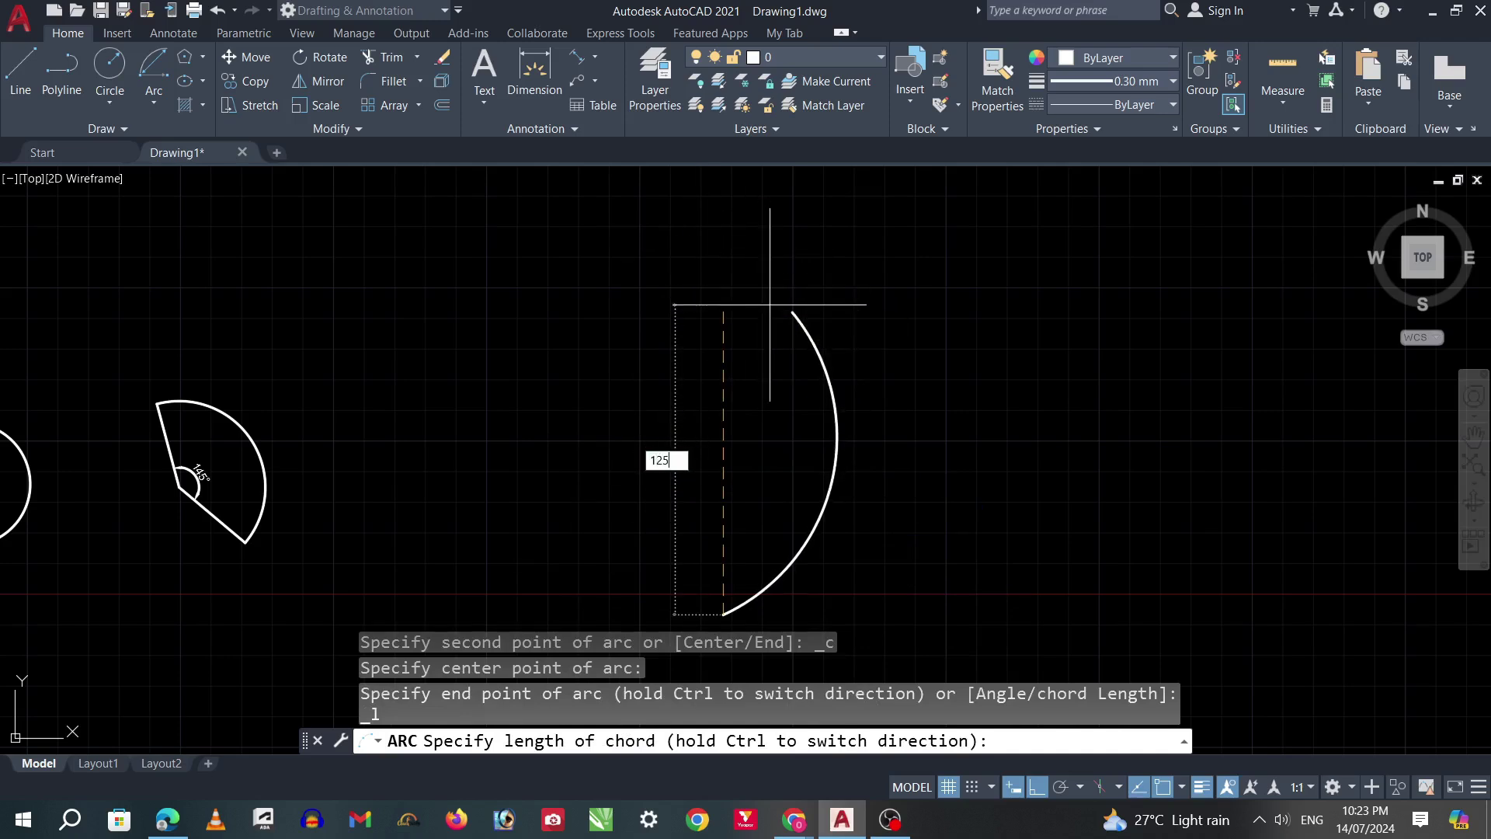
pyautogui.press('Return')
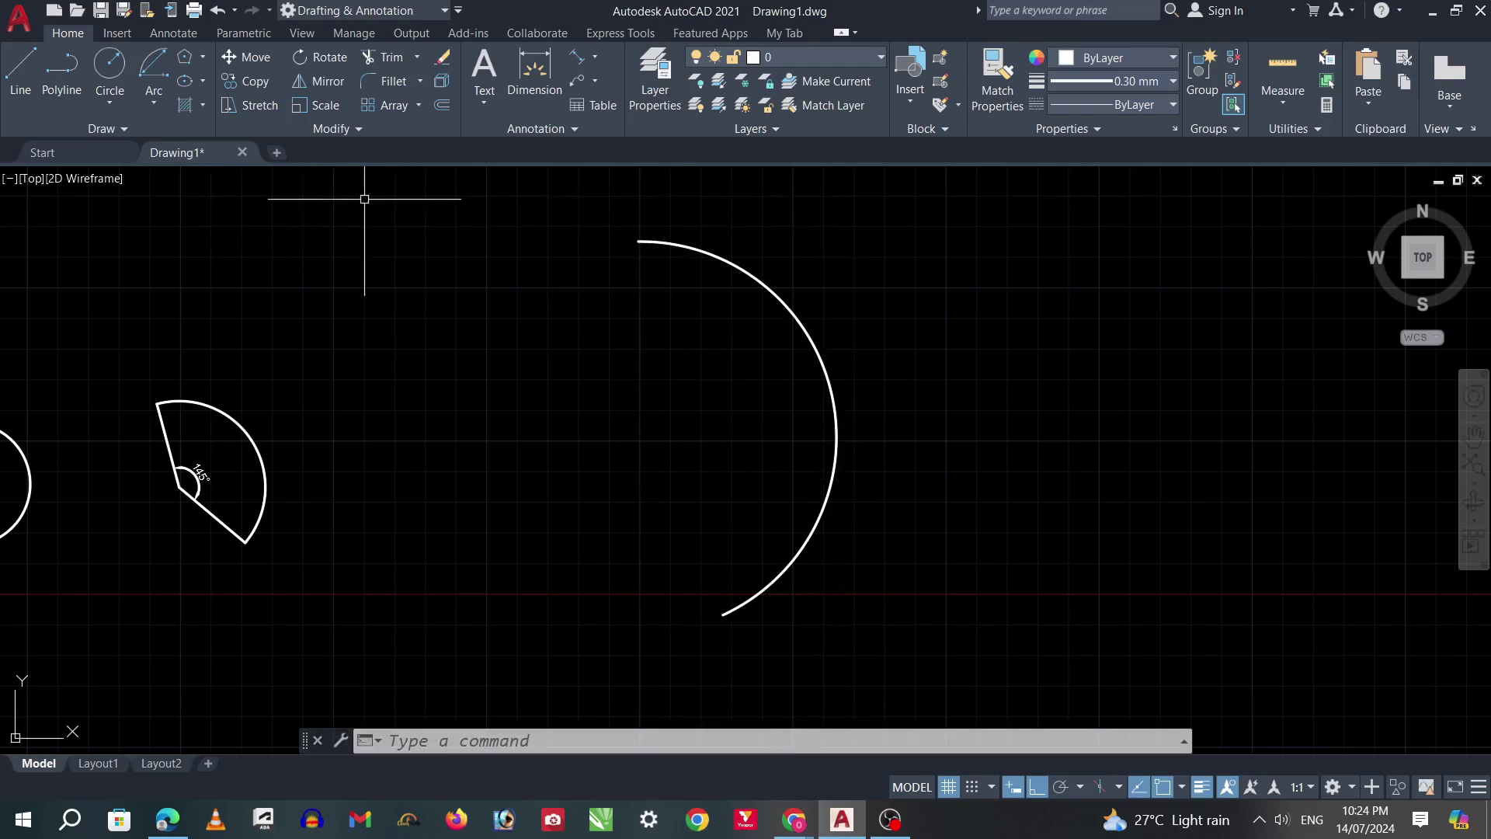
# Step: Add an aligned dimension of 125 across the new arc's chord
pyautogui.click(595, 56)
pyautogui.click(622, 164)
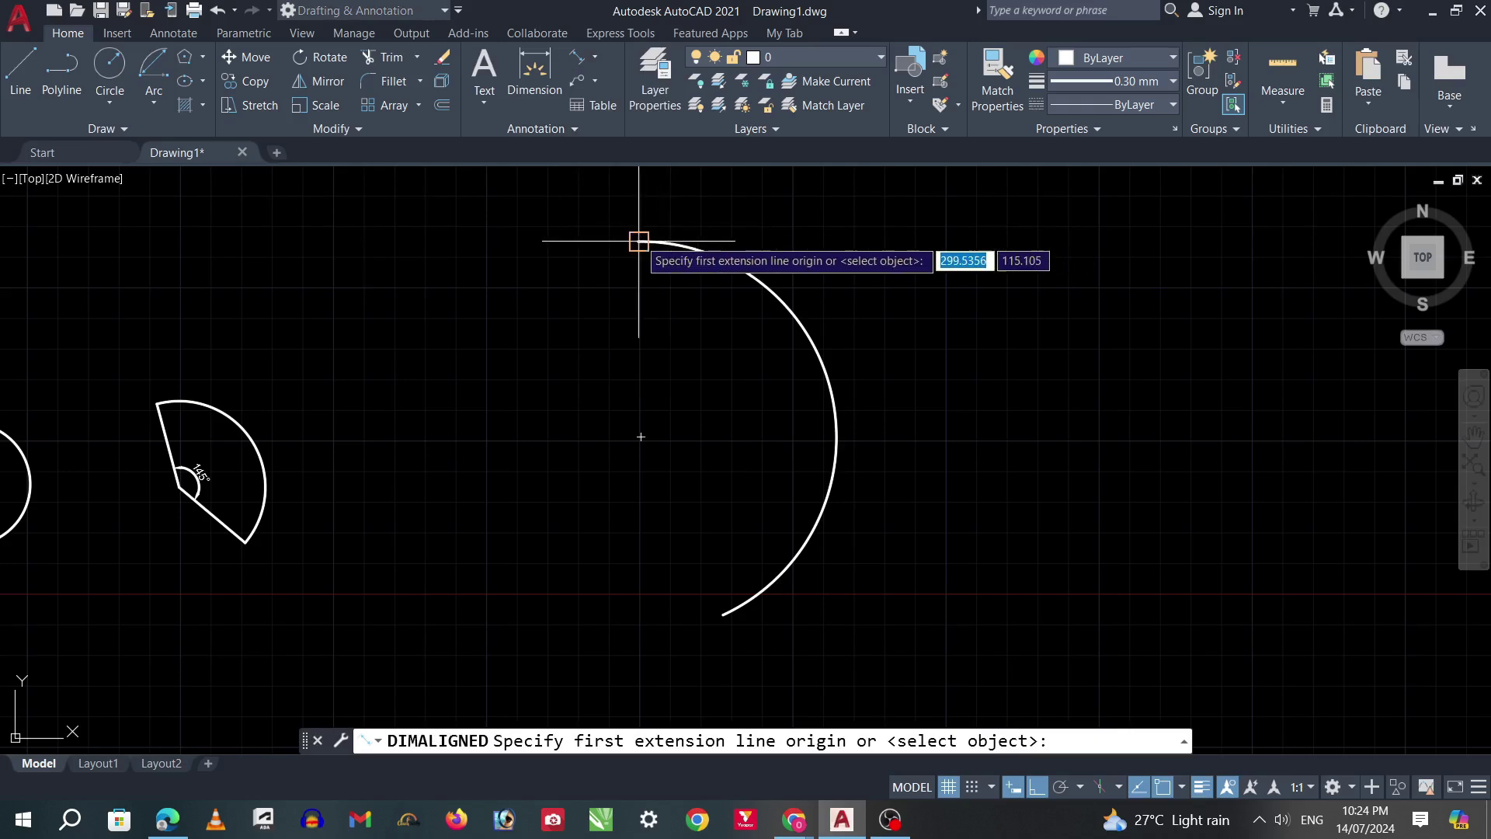
pyautogui.press('F8')
pyautogui.click(638, 227)
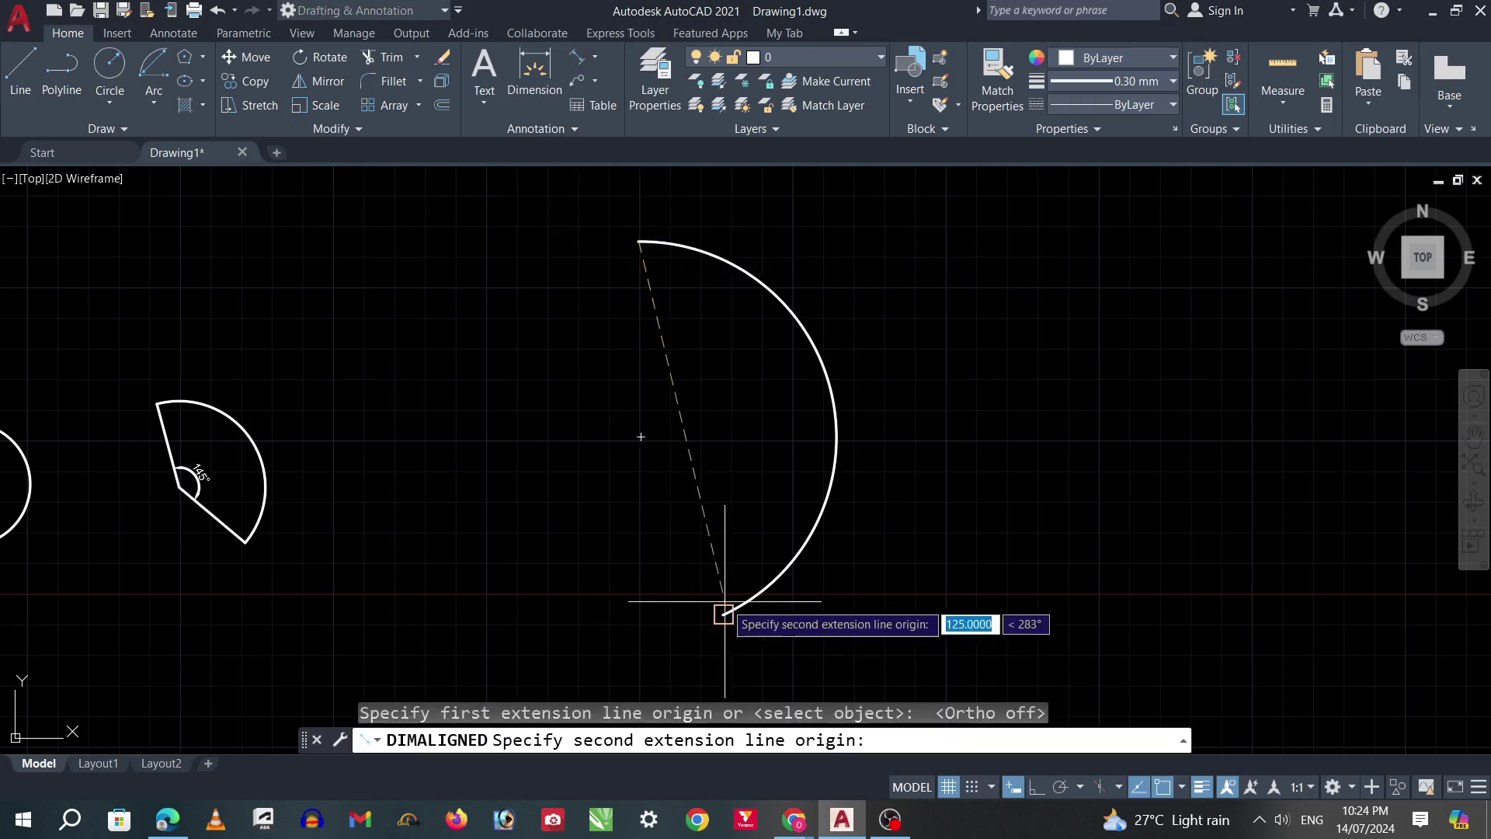
pyautogui.click(723, 613)
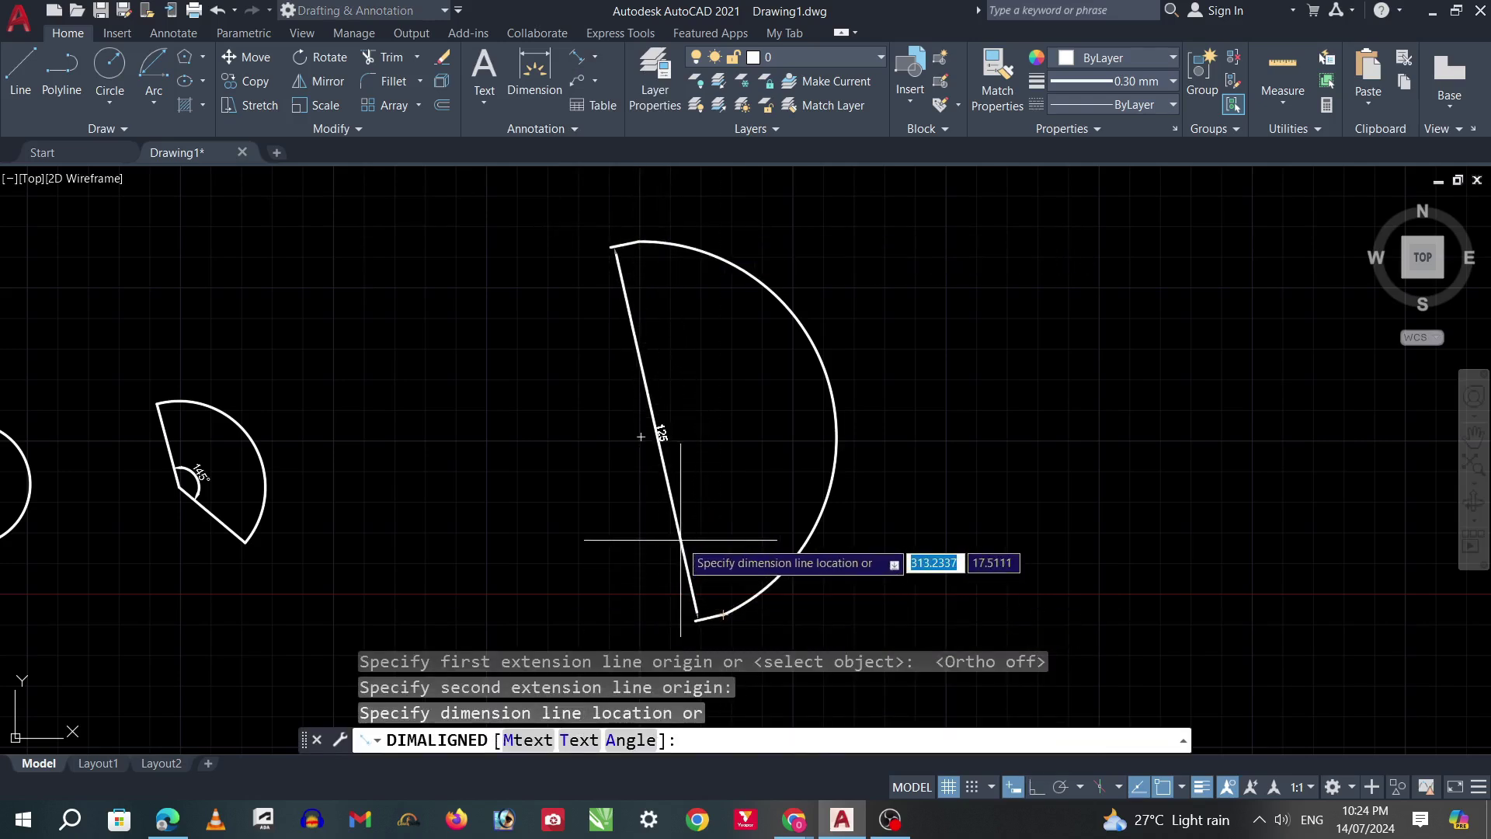
pyautogui.click(660, 433)
# Step: Zoom to inspect the 125 dimension, then undo to remove the large sector and dimension
pyautogui.scroll(3, 684, 419)
pyautogui.scroll(2, 692, 435)
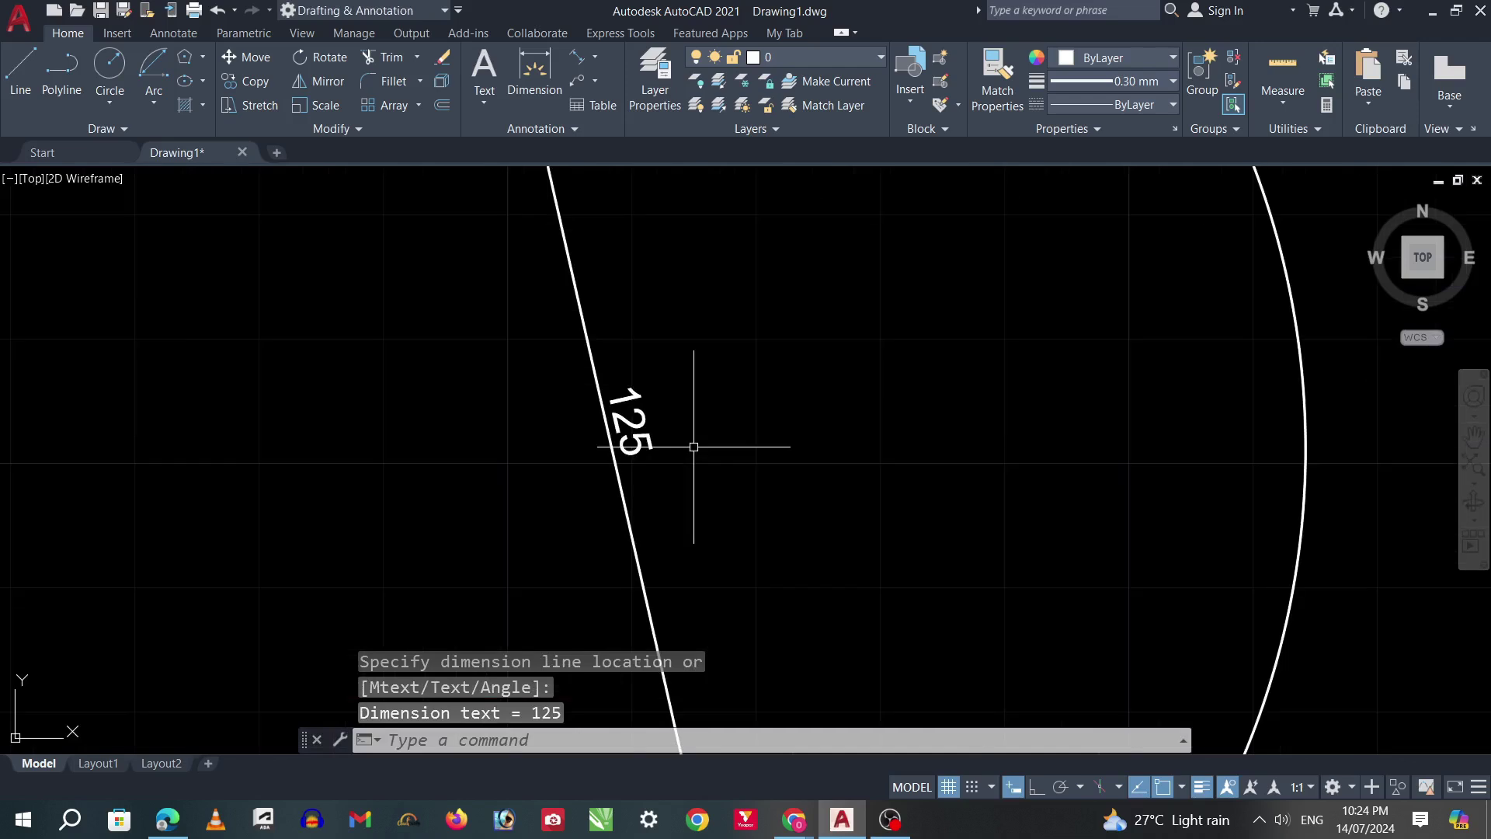
pyautogui.scroll(-4, 693, 443)
pyautogui.scroll(-3, 694, 444)
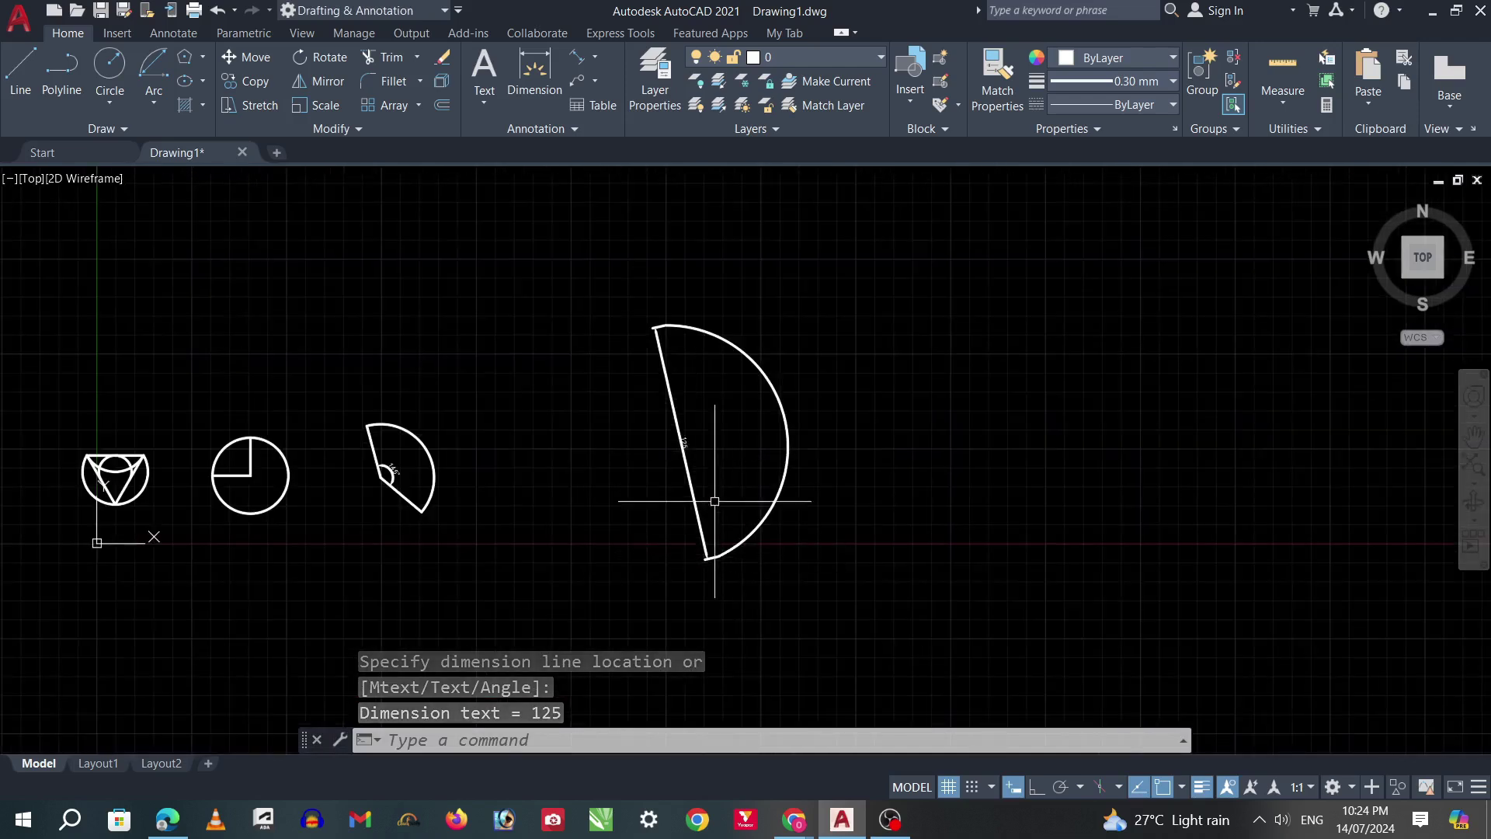
pyautogui.scroll(1, 661, 397)
pyautogui.scroll(3, 638, 334)
pyautogui.scroll(-2, 639, 334)
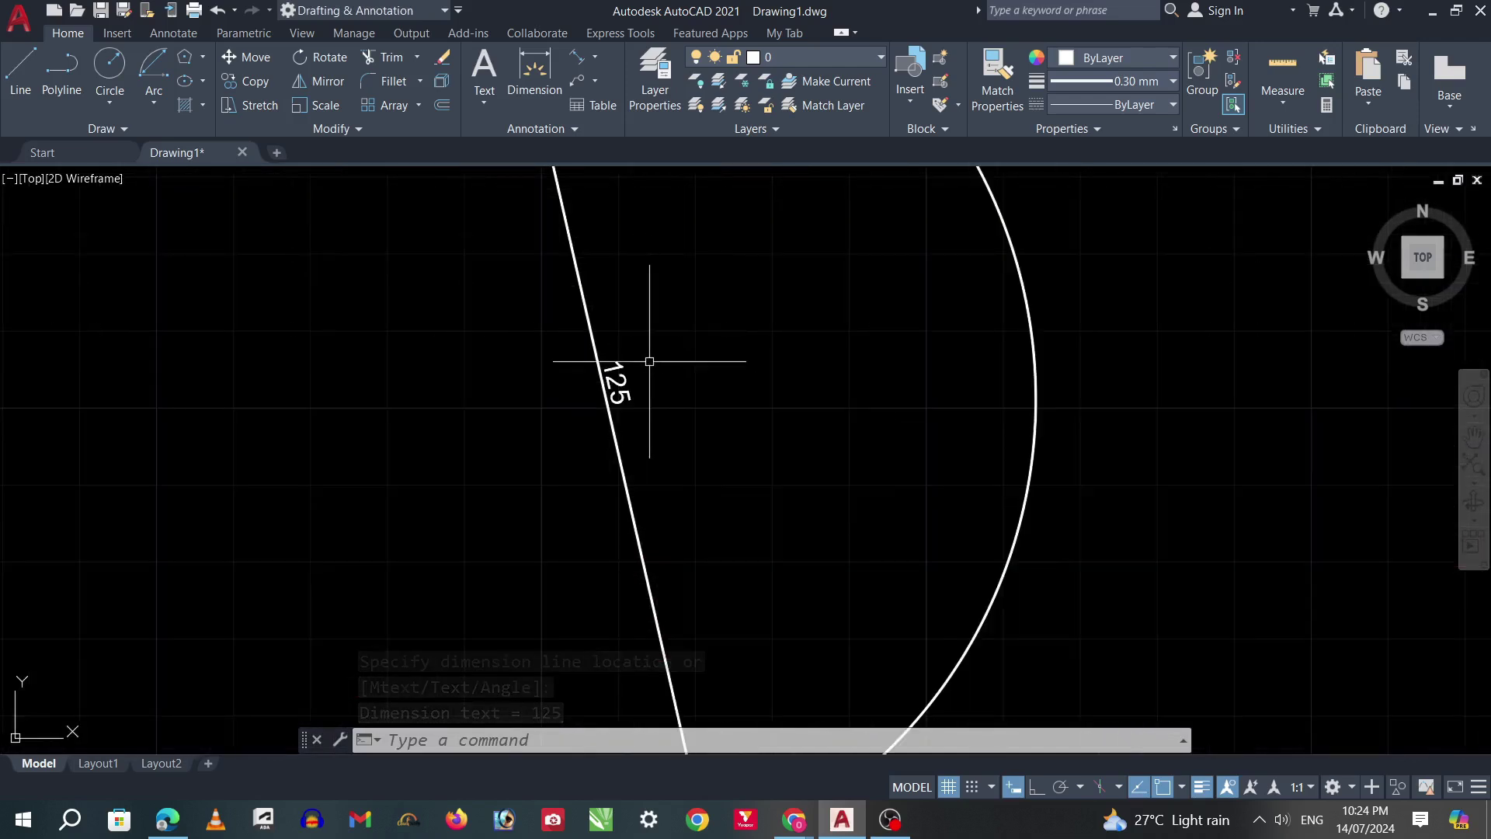
pyautogui.scroll(-3, 626, 399)
pyautogui.scroll(2, 643, 407)
pyautogui.hotkey('ctrl', 'z')
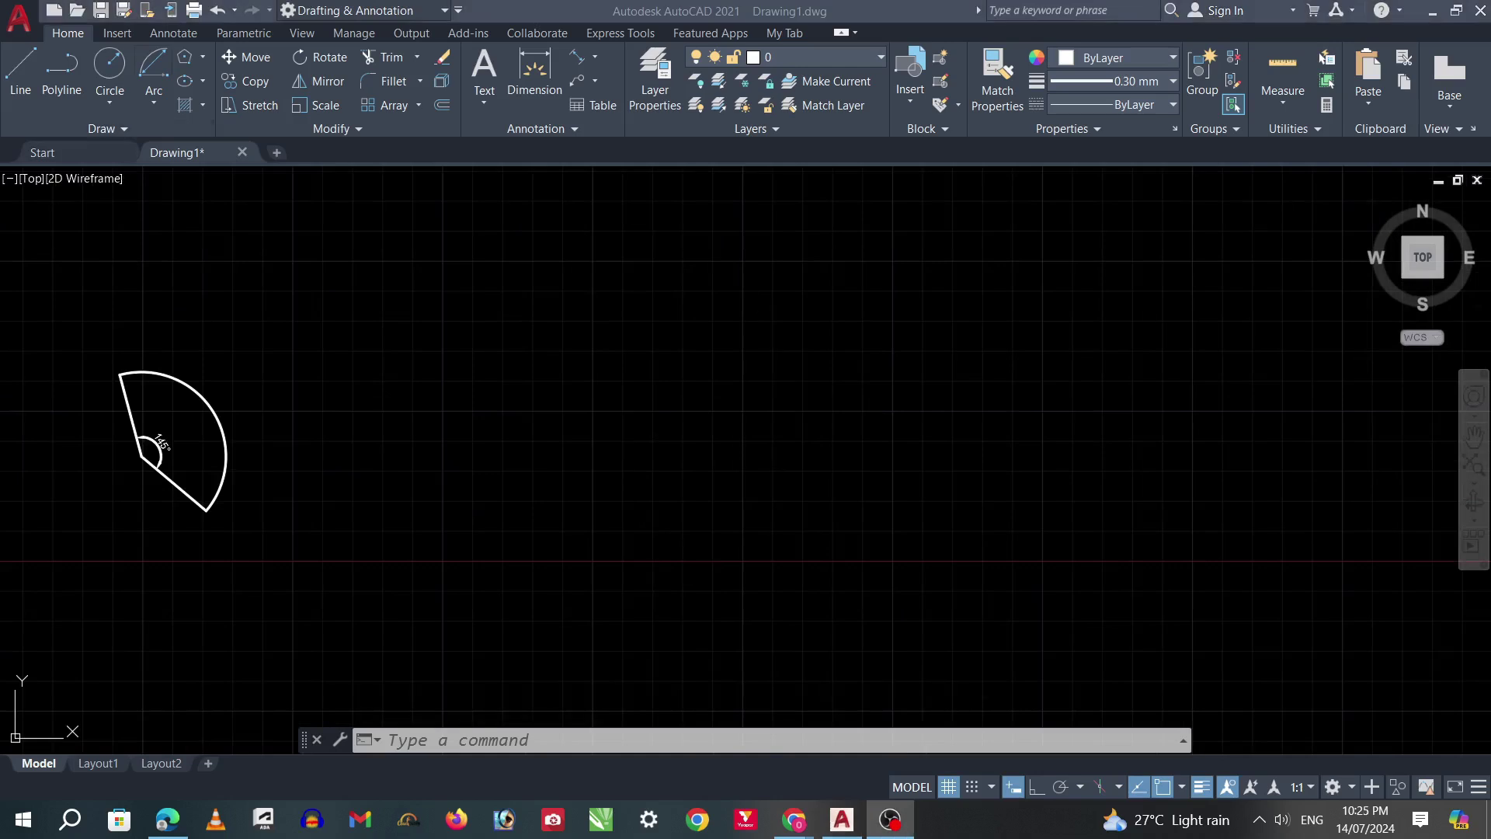
# Step: Draw an arc by start, centre and a 120 chord length beside the small sector
pyautogui.click(154, 101)
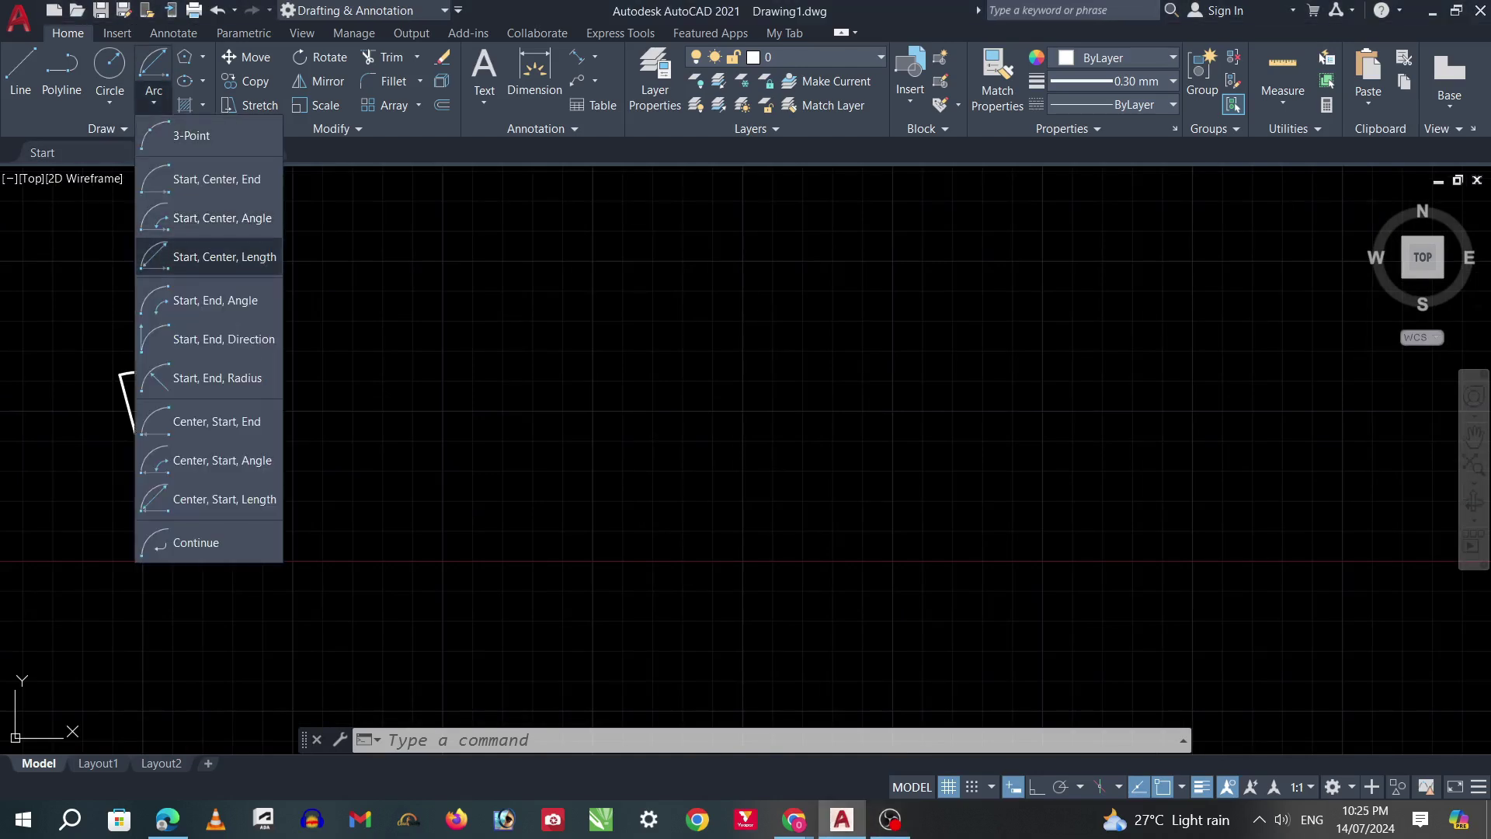
pyautogui.click(210, 256)
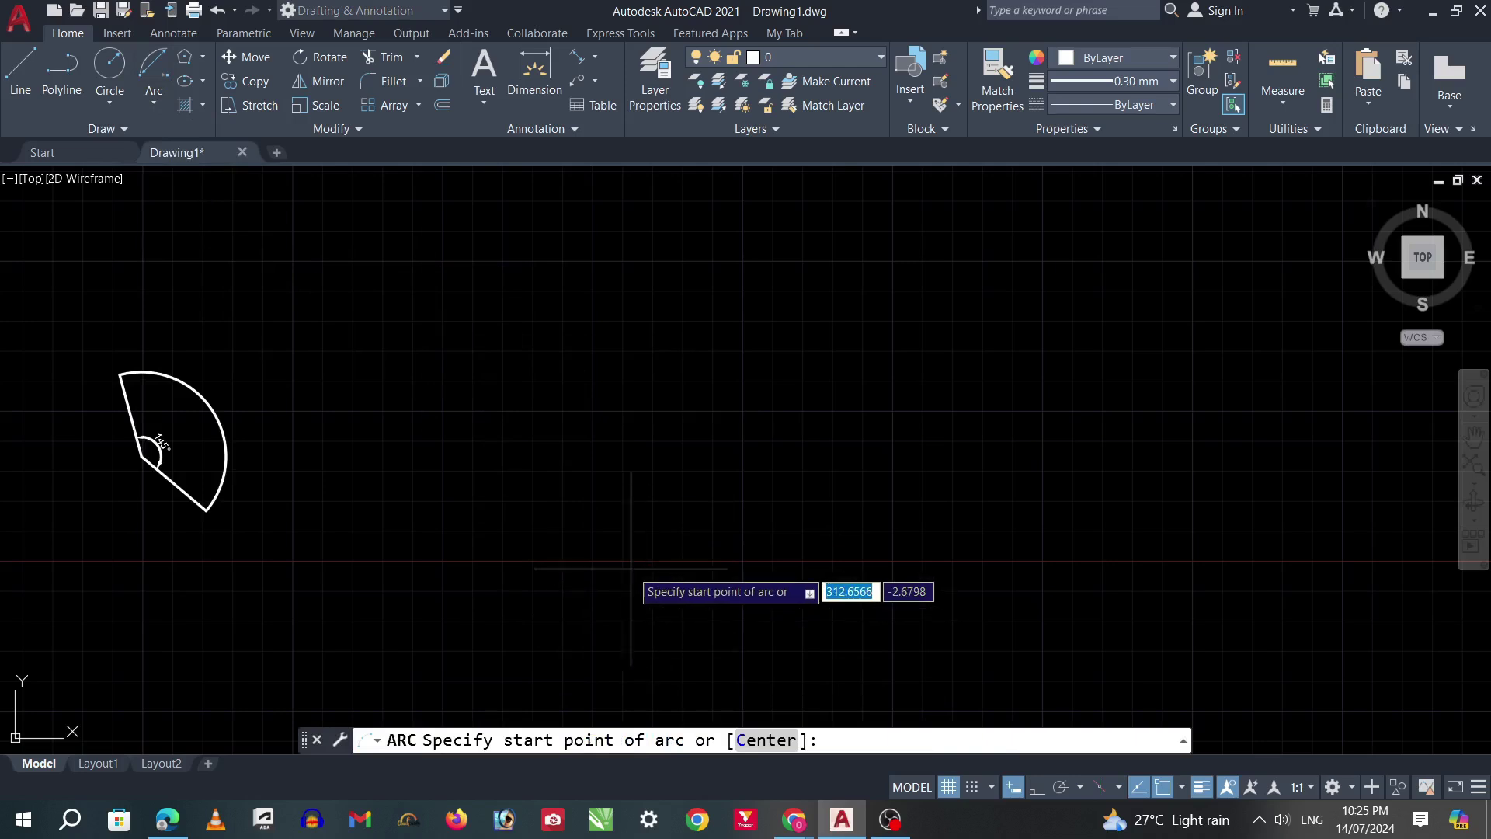
pyautogui.click(593, 565)
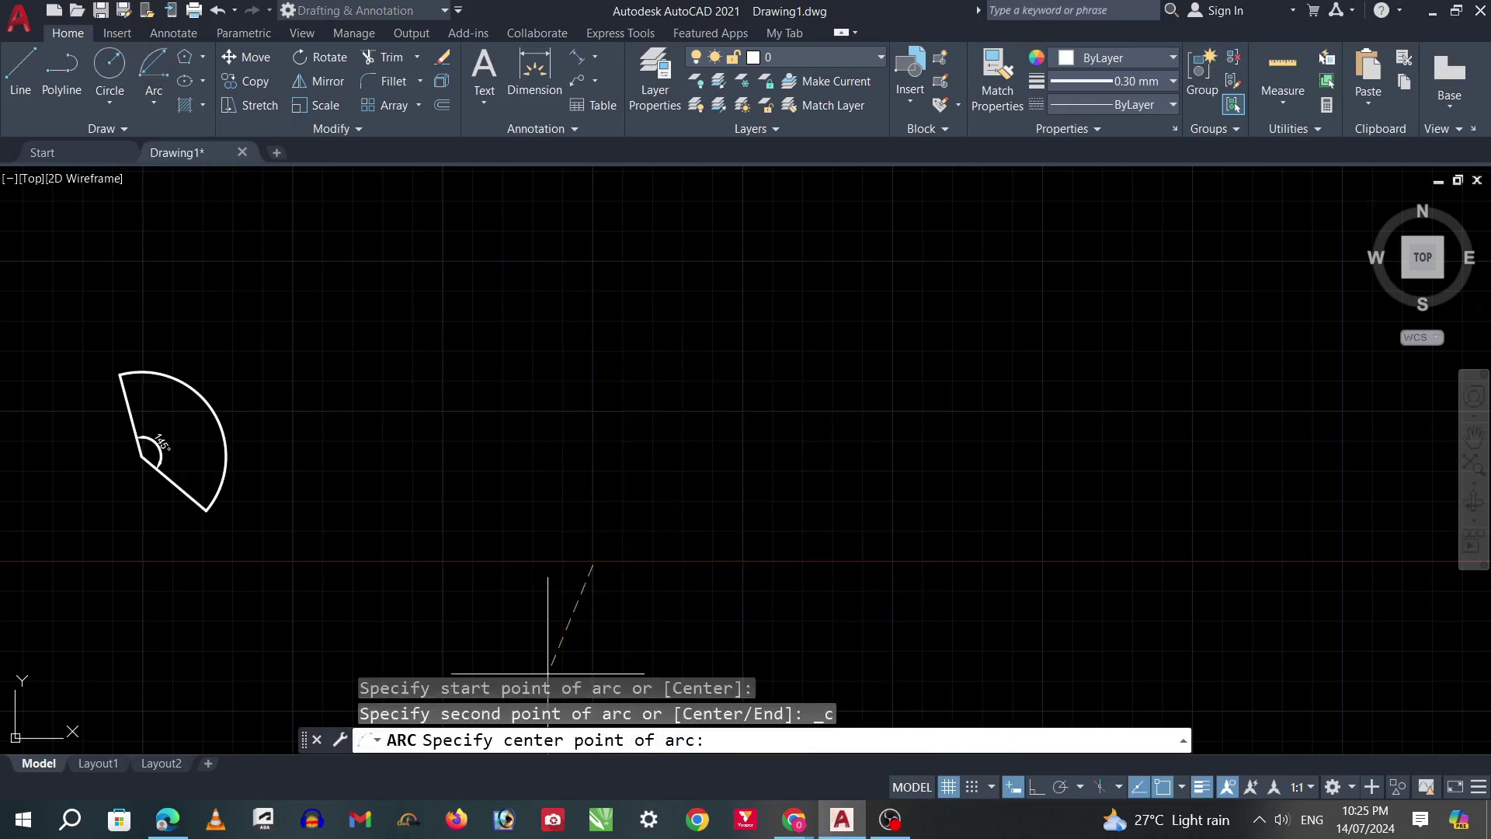
pyautogui.click(443, 413)
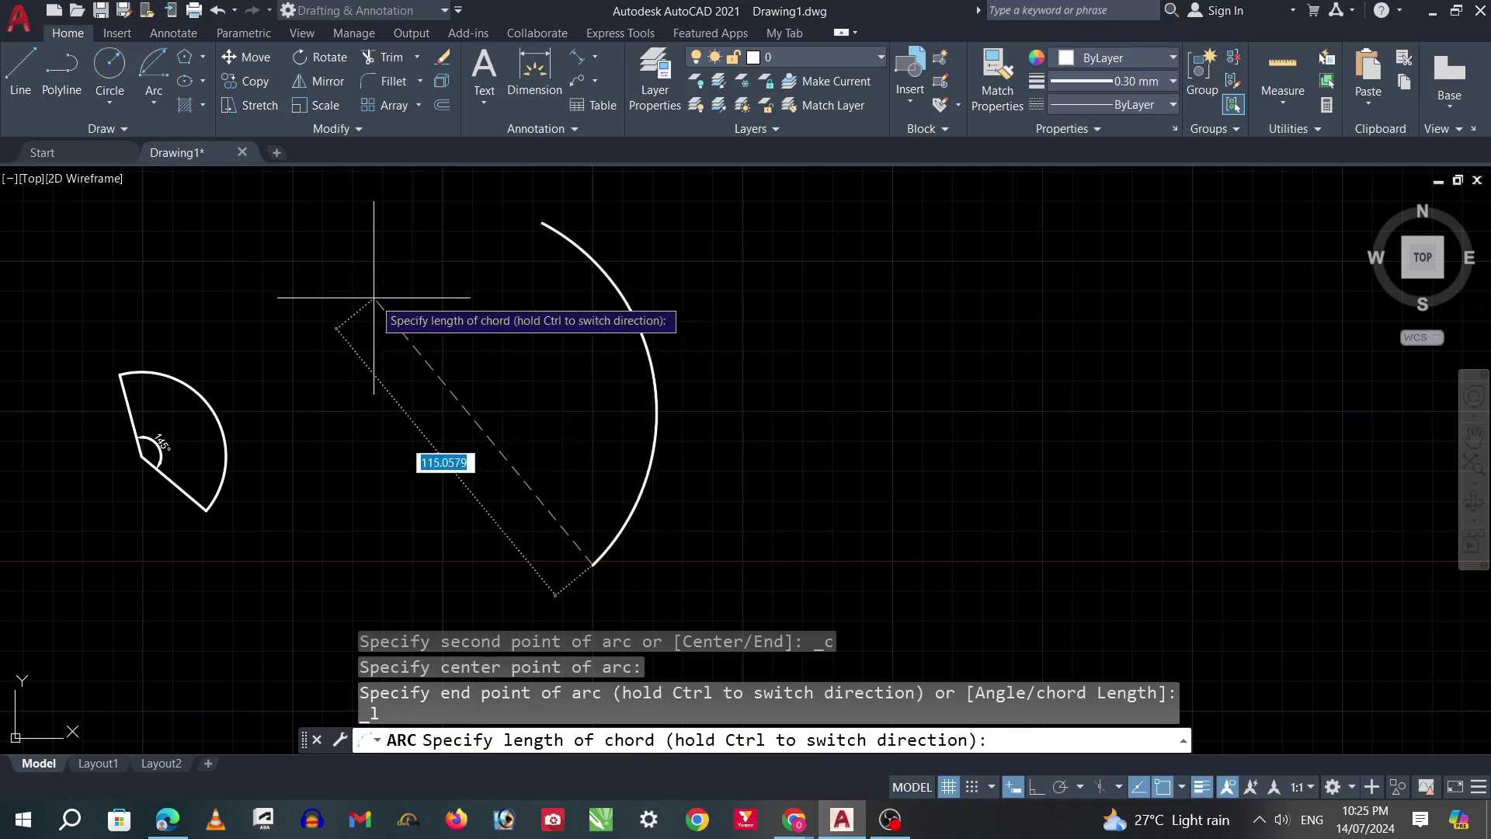
pyautogui.press('Return')
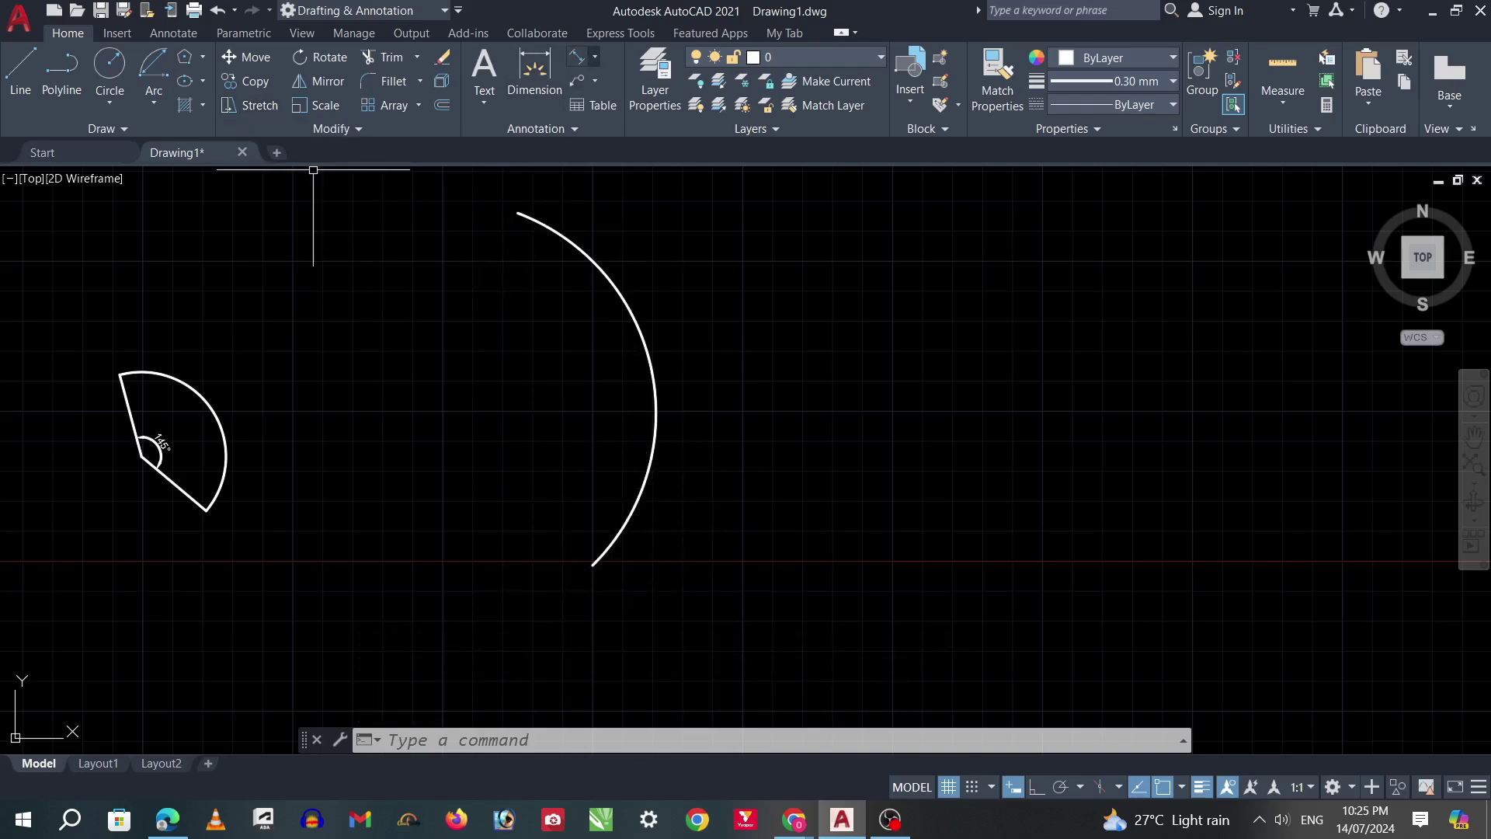
# Step: Add an aligned 120 dimension along the new arc's chord, between its top and bottom endpoints
pyautogui.click(595, 57)
pyautogui.click(614, 128)
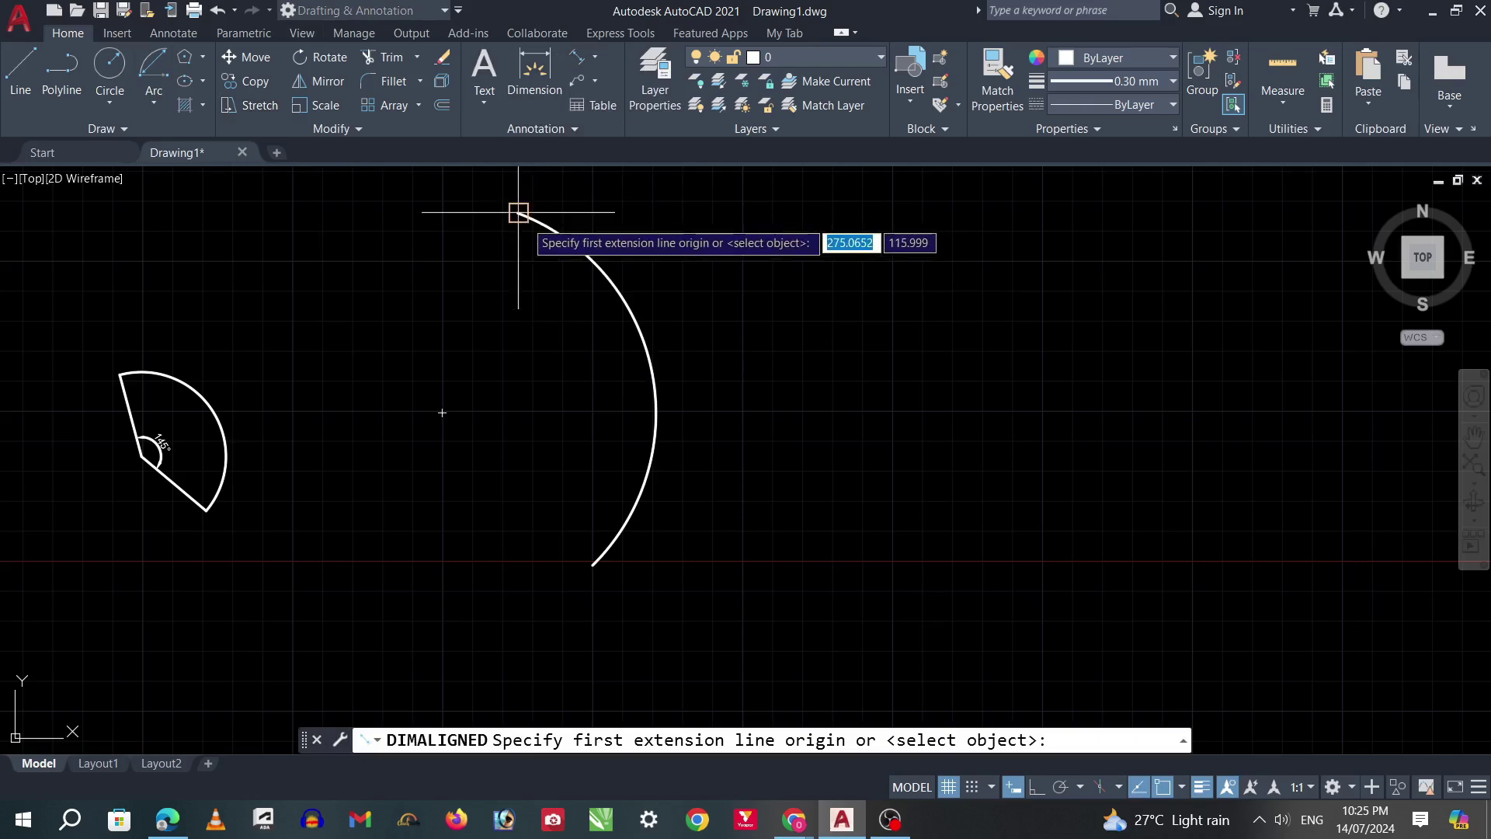
pyautogui.click(518, 212)
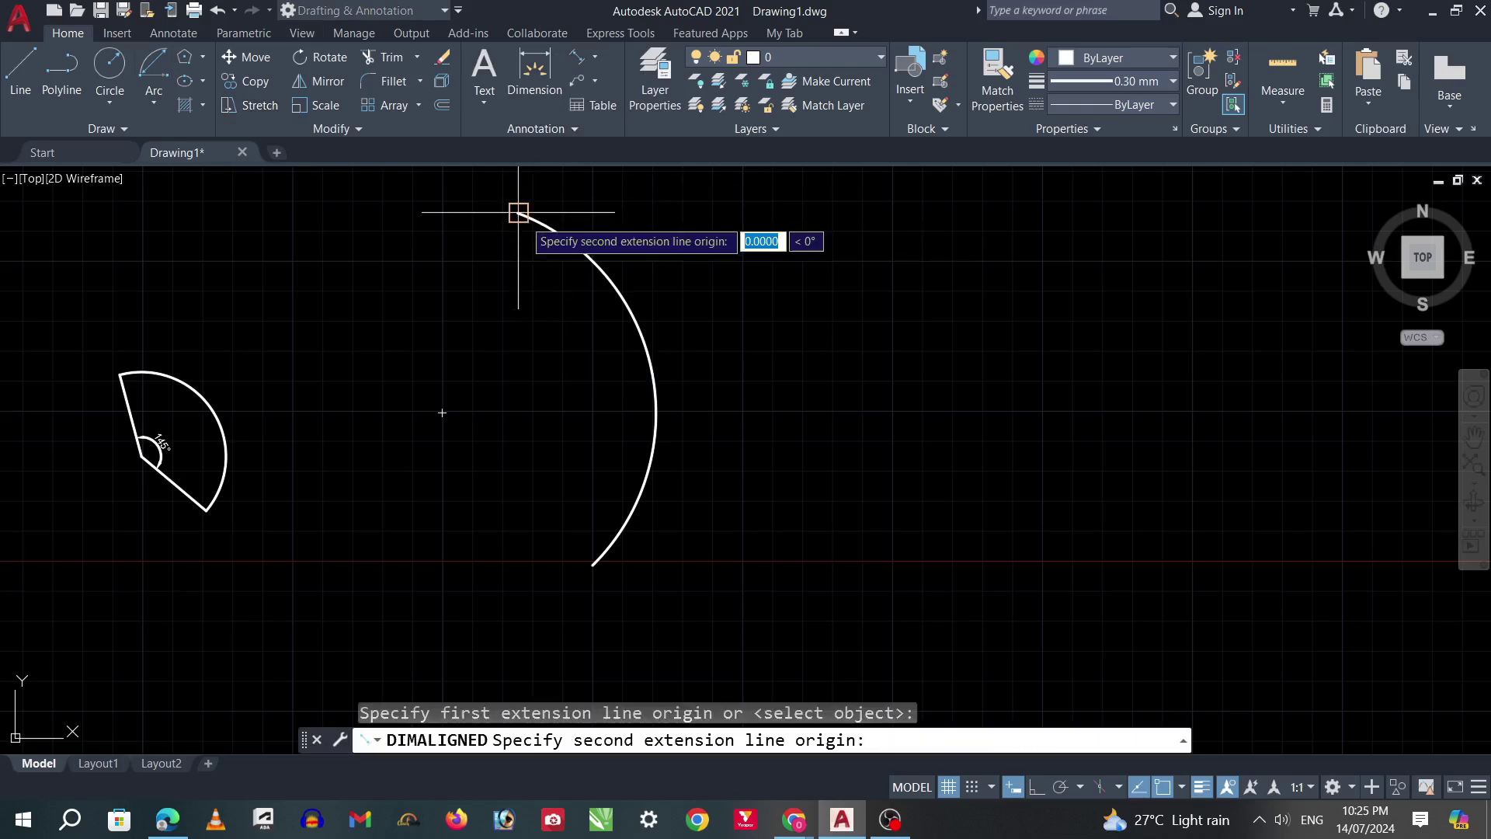
pyautogui.click(592, 565)
pyautogui.click(565, 399)
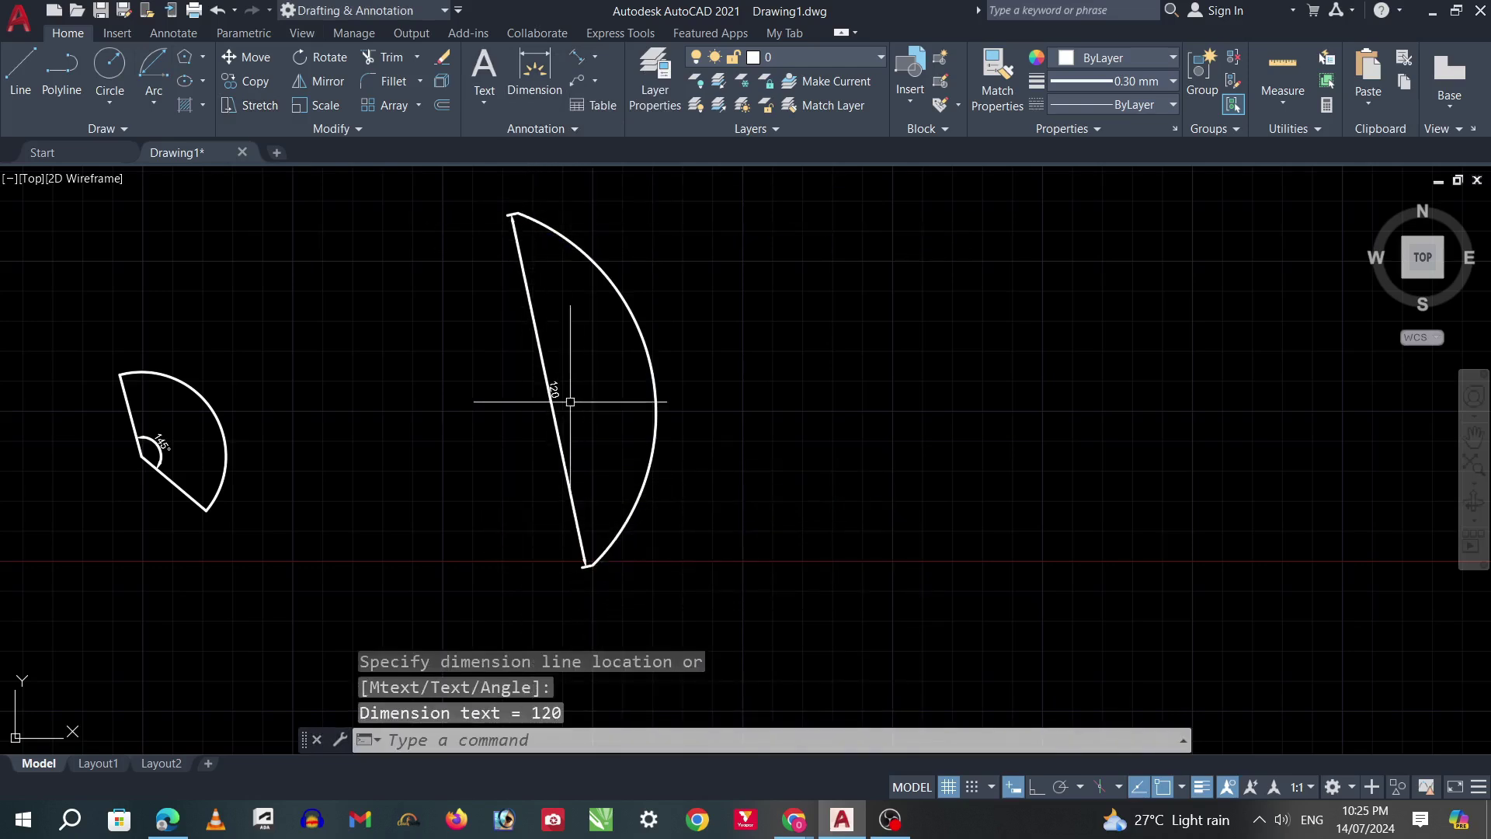
pyautogui.scroll(3, 564, 368)
pyautogui.scroll(3, 564, 368)
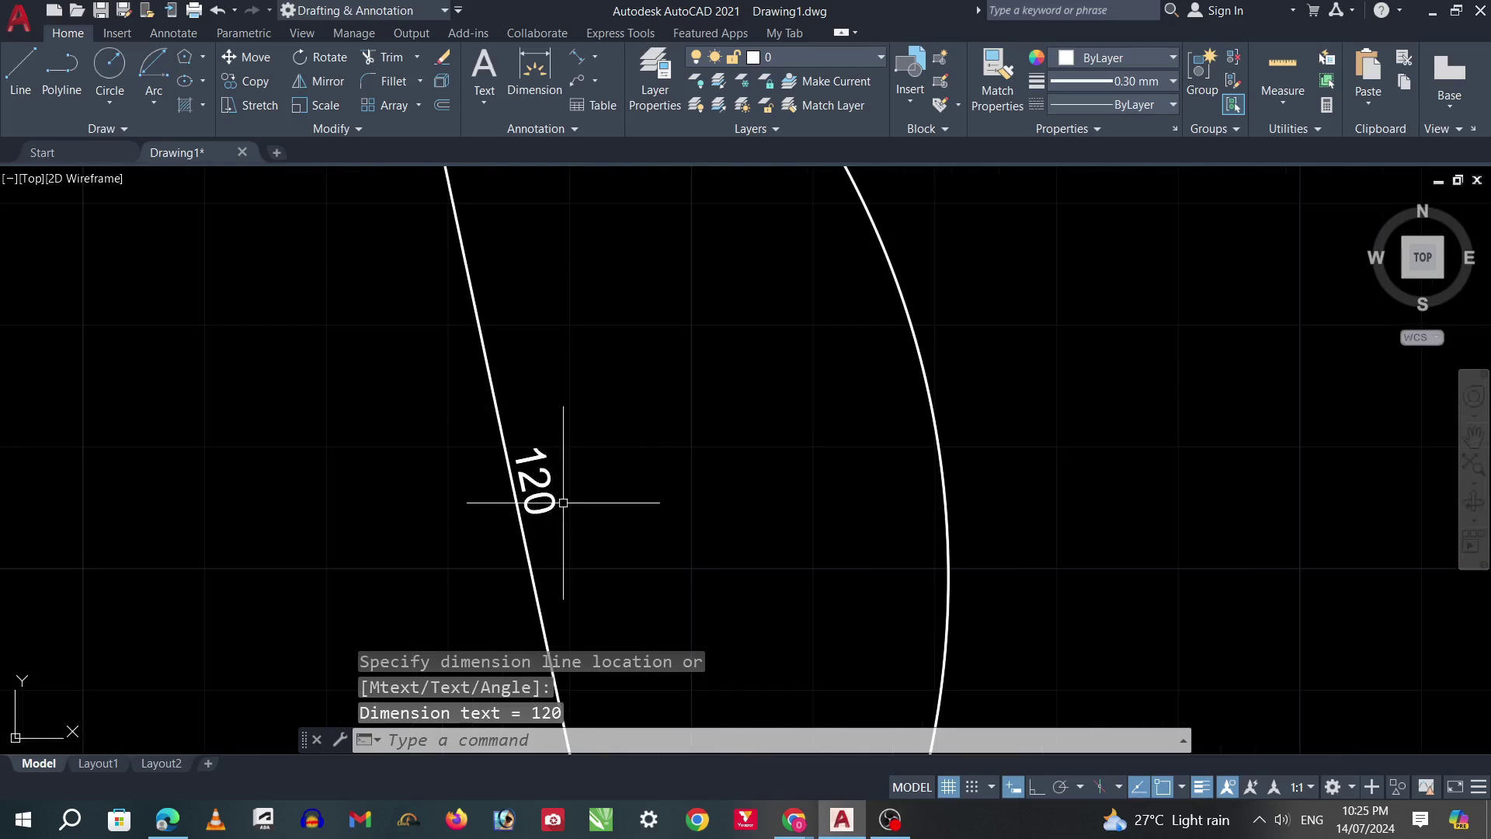
pyautogui.scroll(-2, 564, 503)
pyautogui.scroll(-3, 559, 506)
pyautogui.scroll(3, 550, 482)
pyautogui.scroll(2, 529, 421)
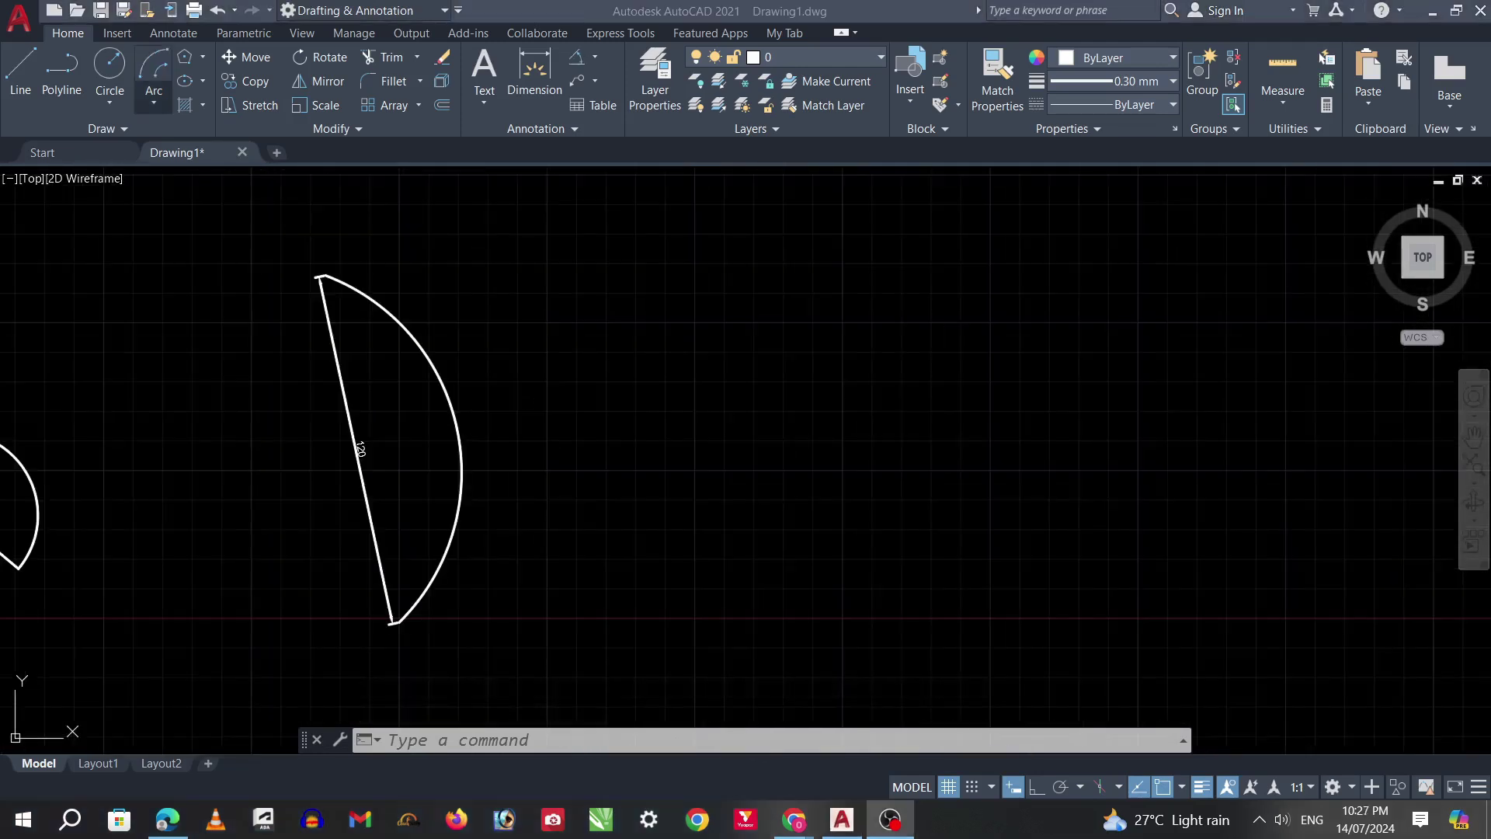
pyautogui.click(154, 102)
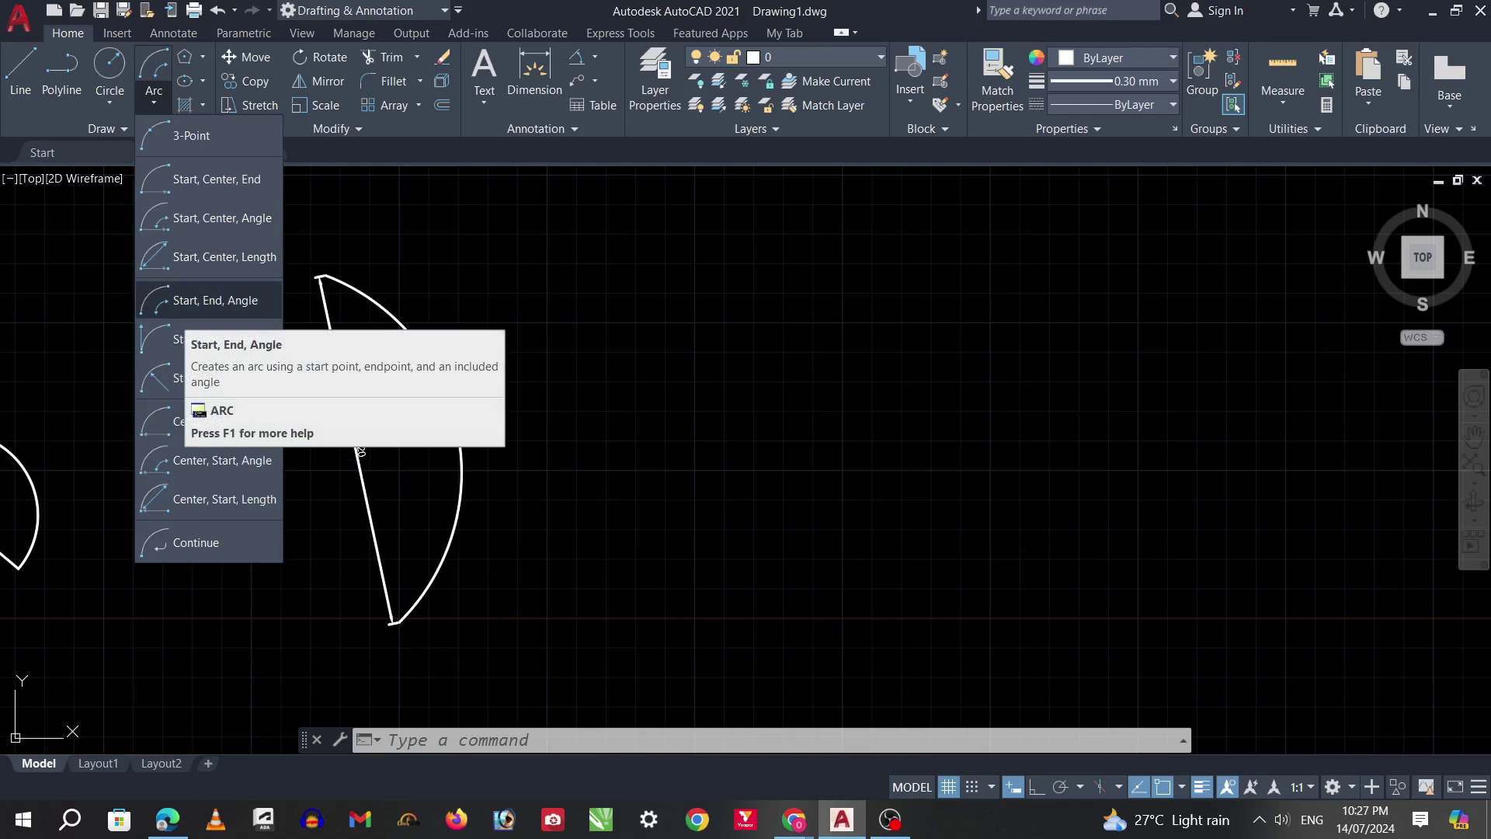
# Step: Draw a shallow arc right of the 120 arc using start, end and a 60° included angle
pyautogui.click(206, 302)
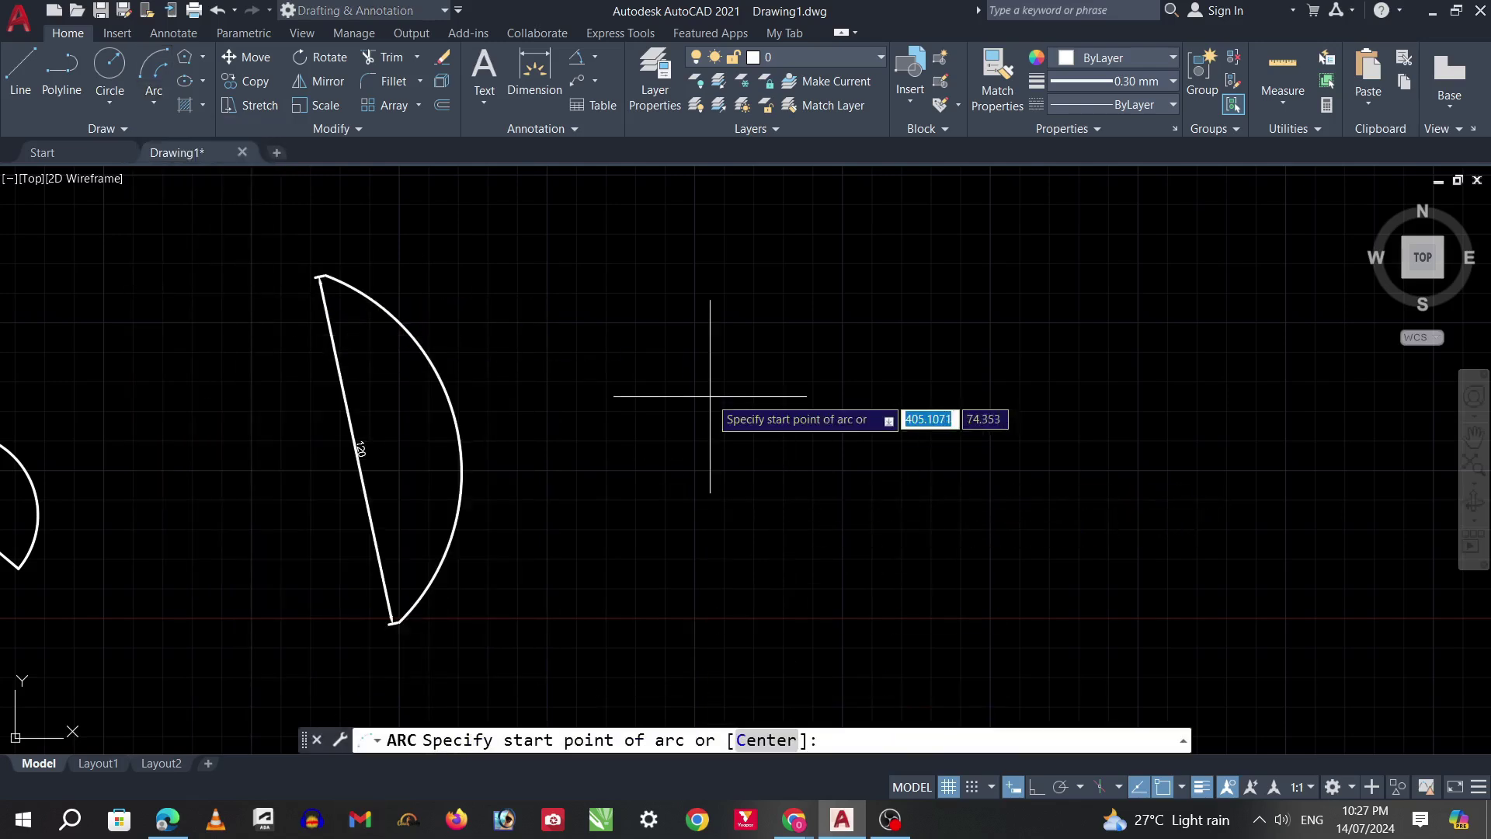
pyautogui.click(672, 466)
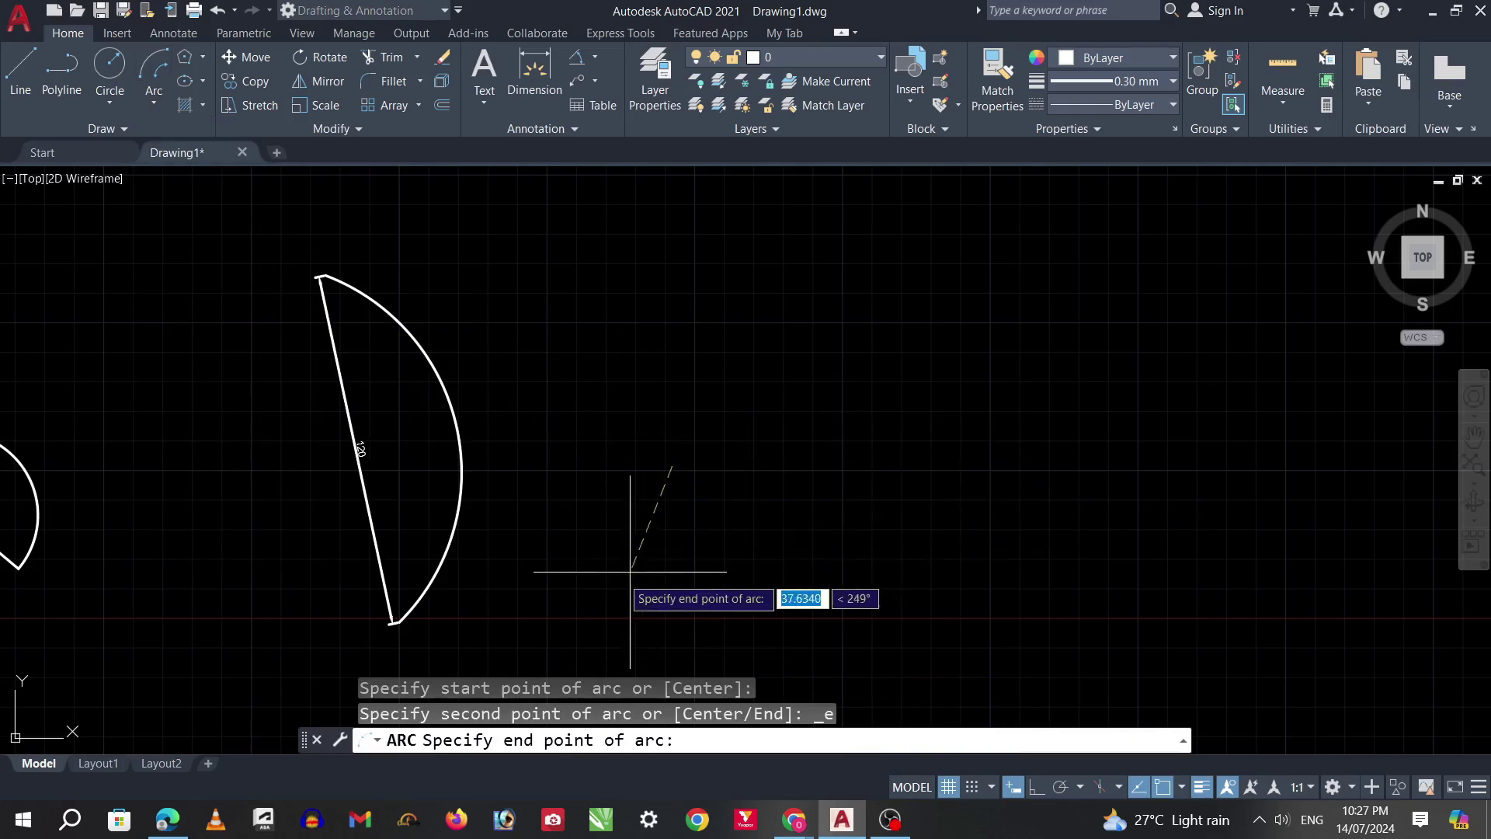
pyautogui.click(921, 466)
pyautogui.write('60')
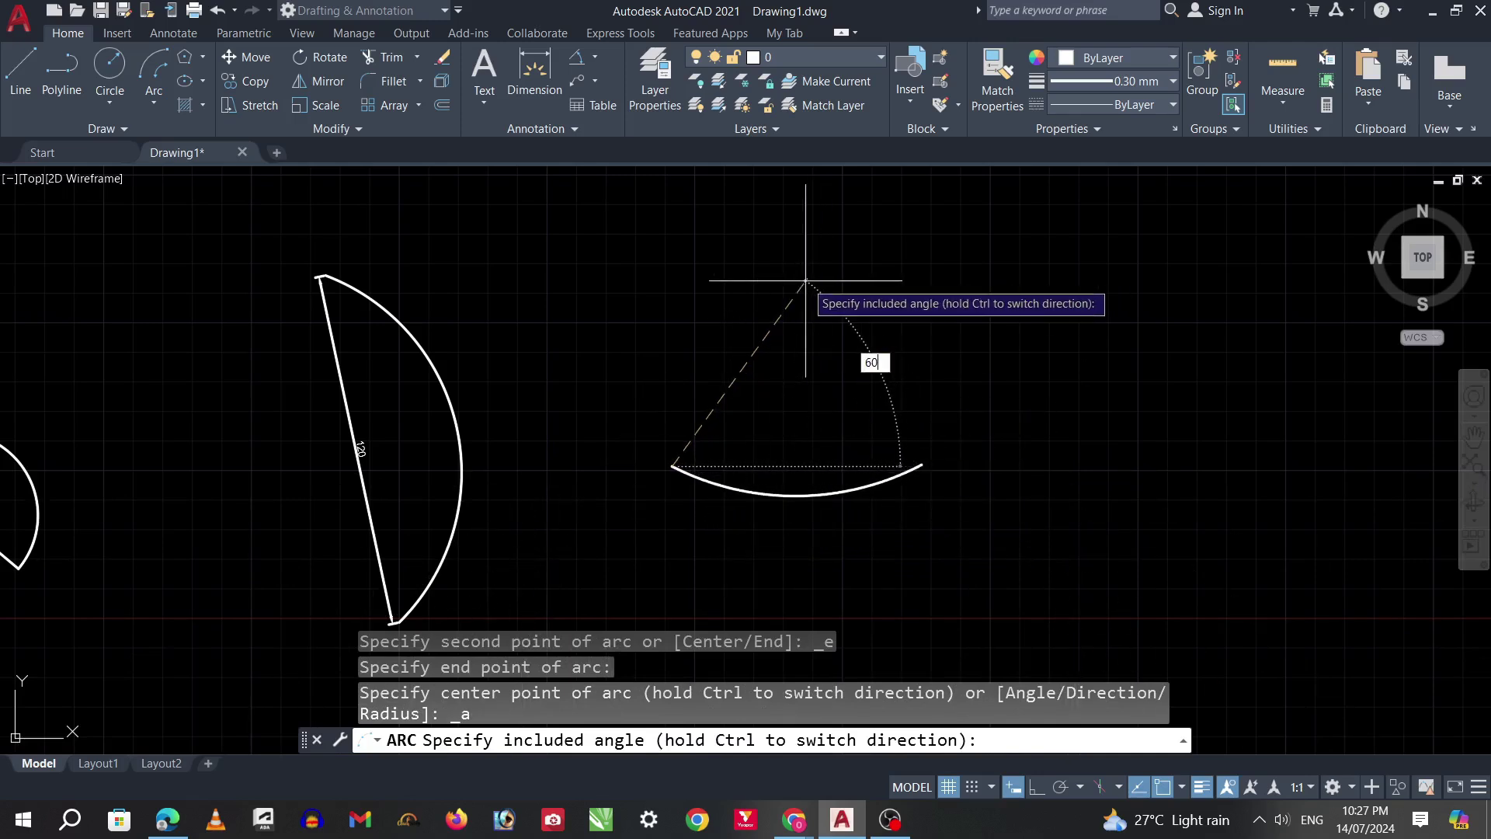
pyautogui.press('Return')
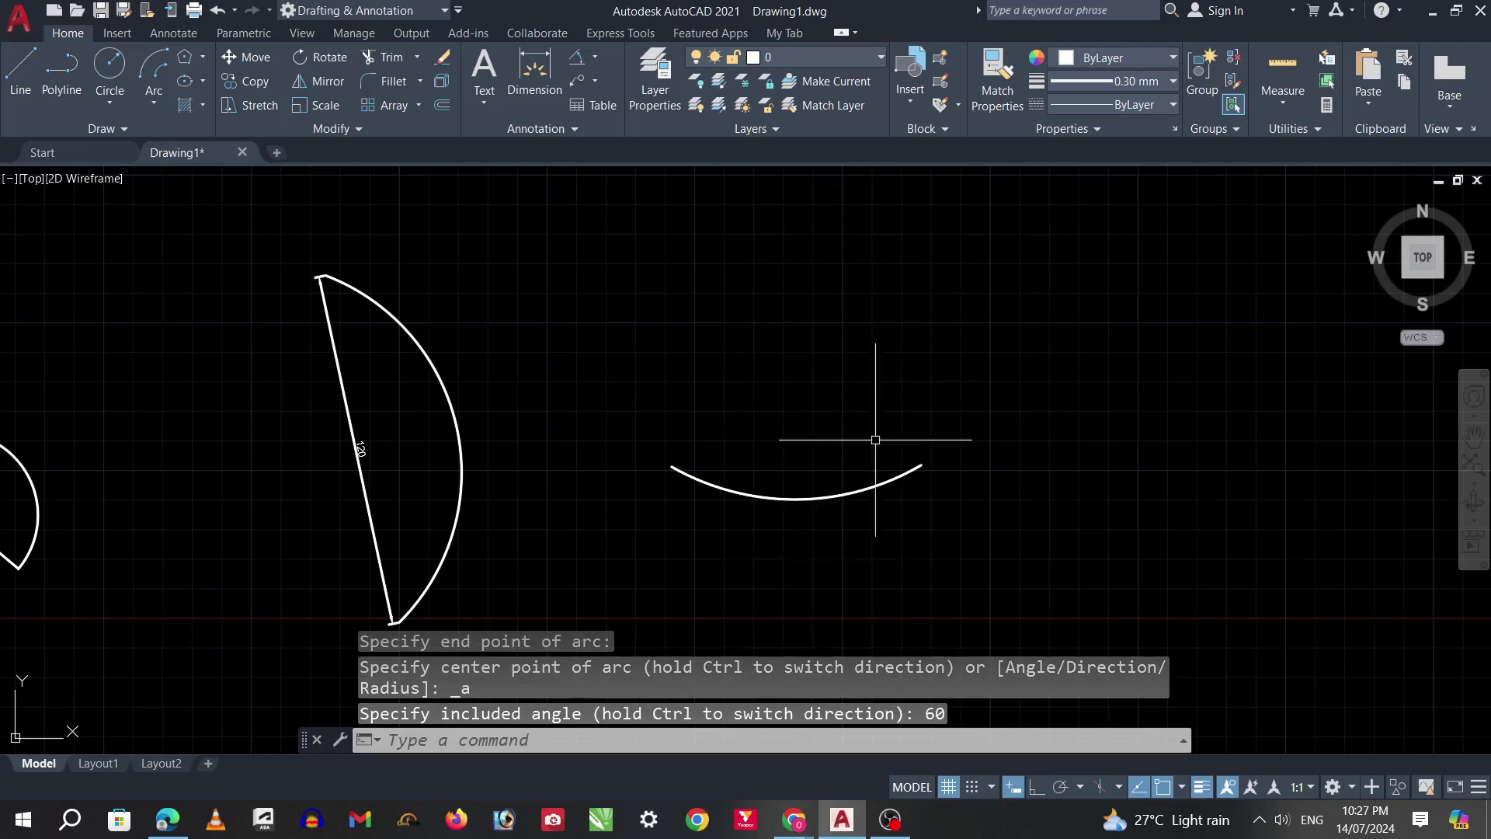
# Step: Draw two lines from the arc's ends up to a common apex, forming a sector
pyautogui.write('l')
pyautogui.press('Return')
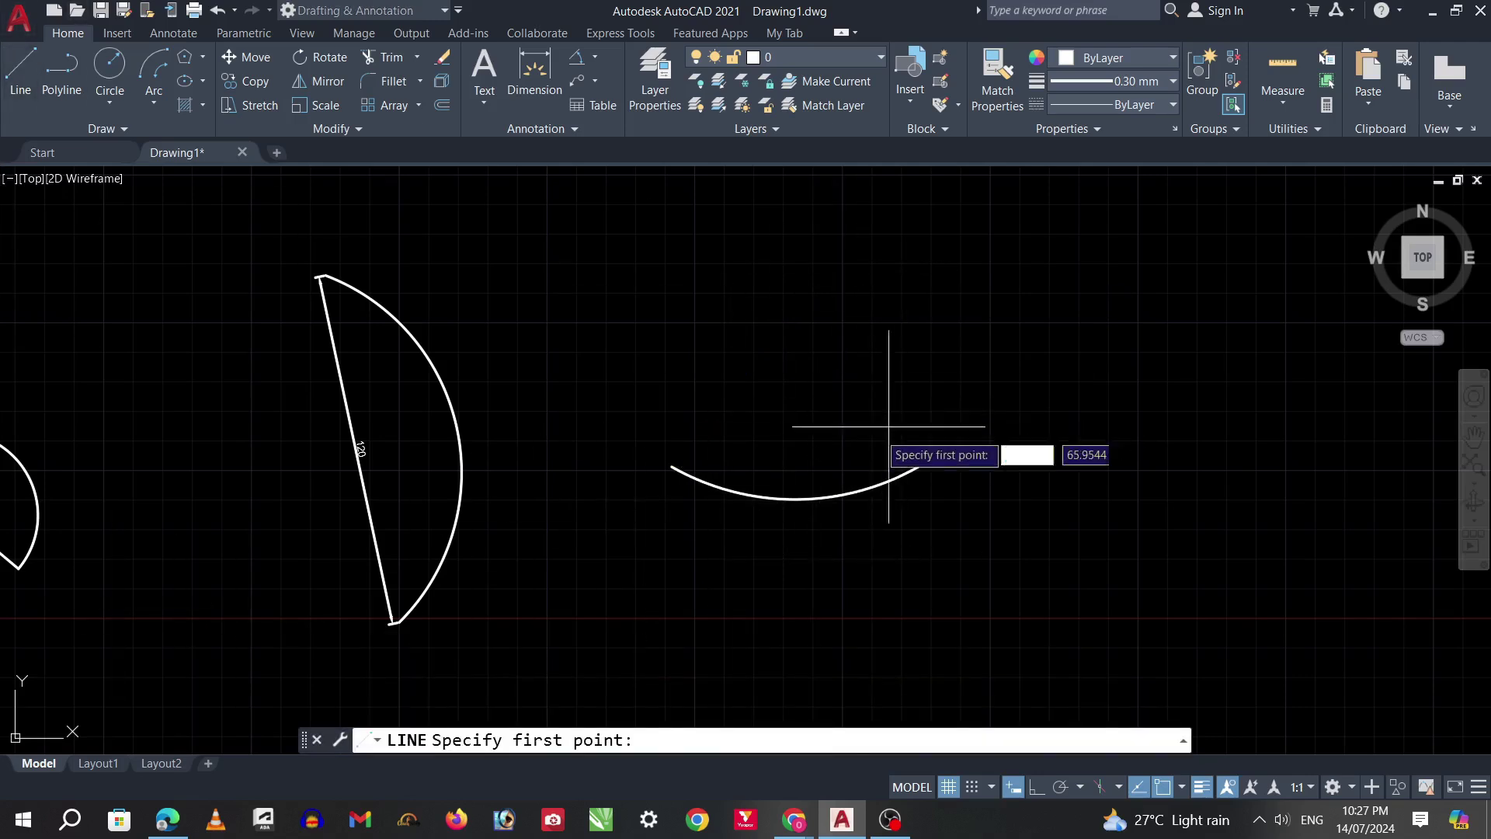
pyautogui.click(672, 466)
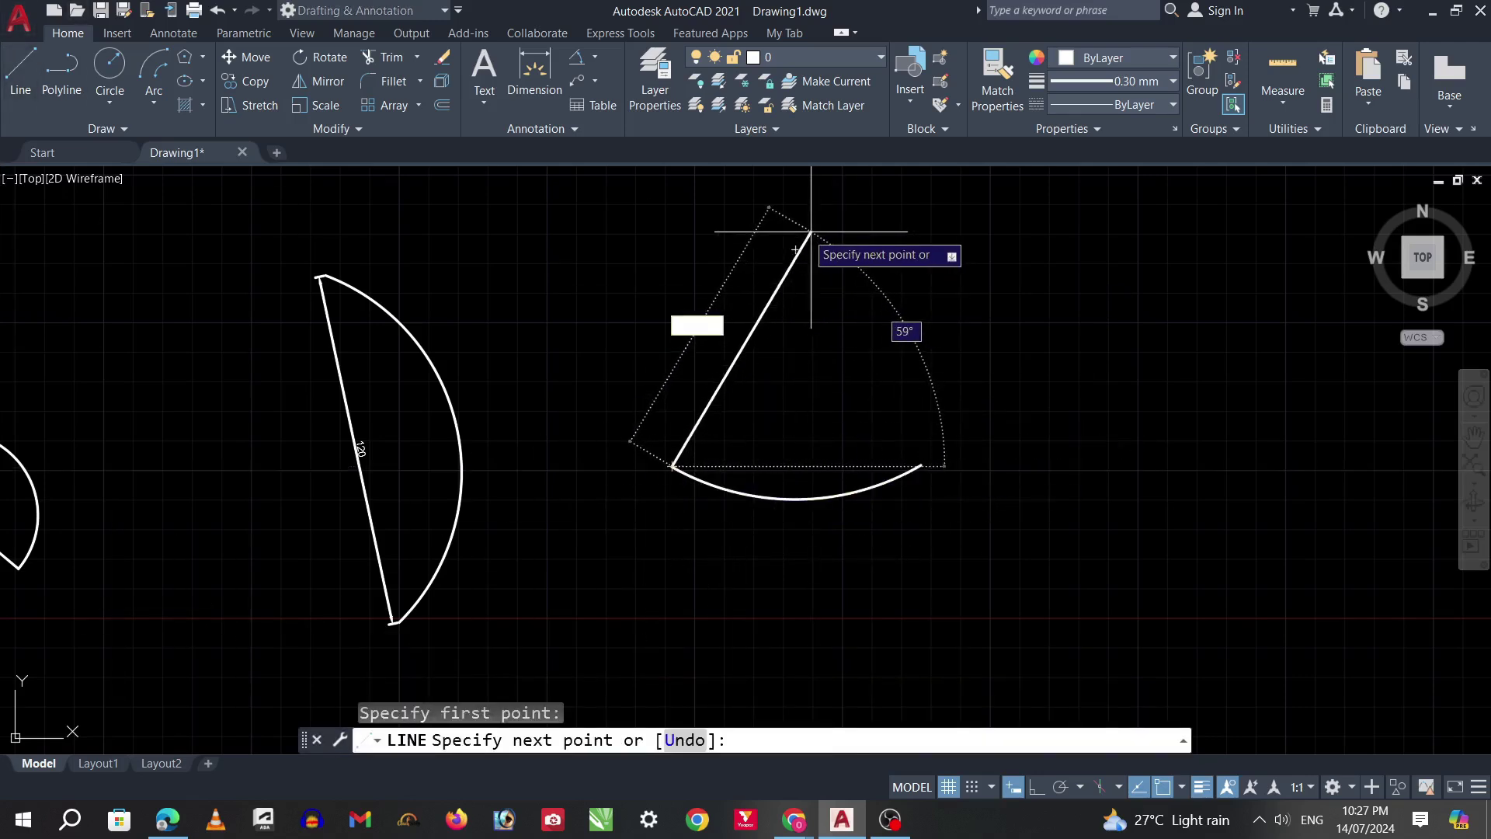
pyautogui.click(796, 249)
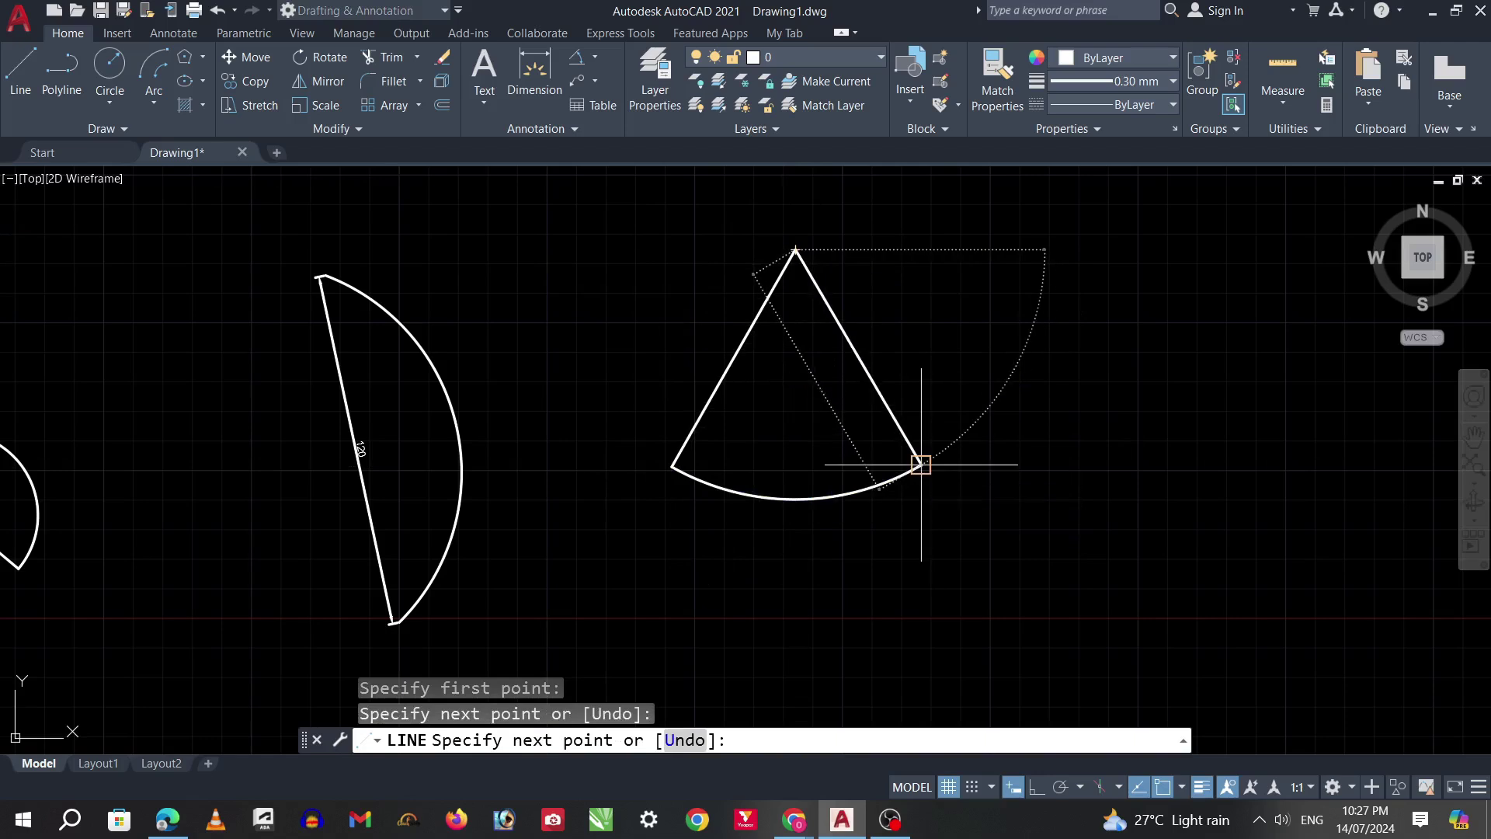
pyautogui.click(921, 466)
pyautogui.press('Escape')
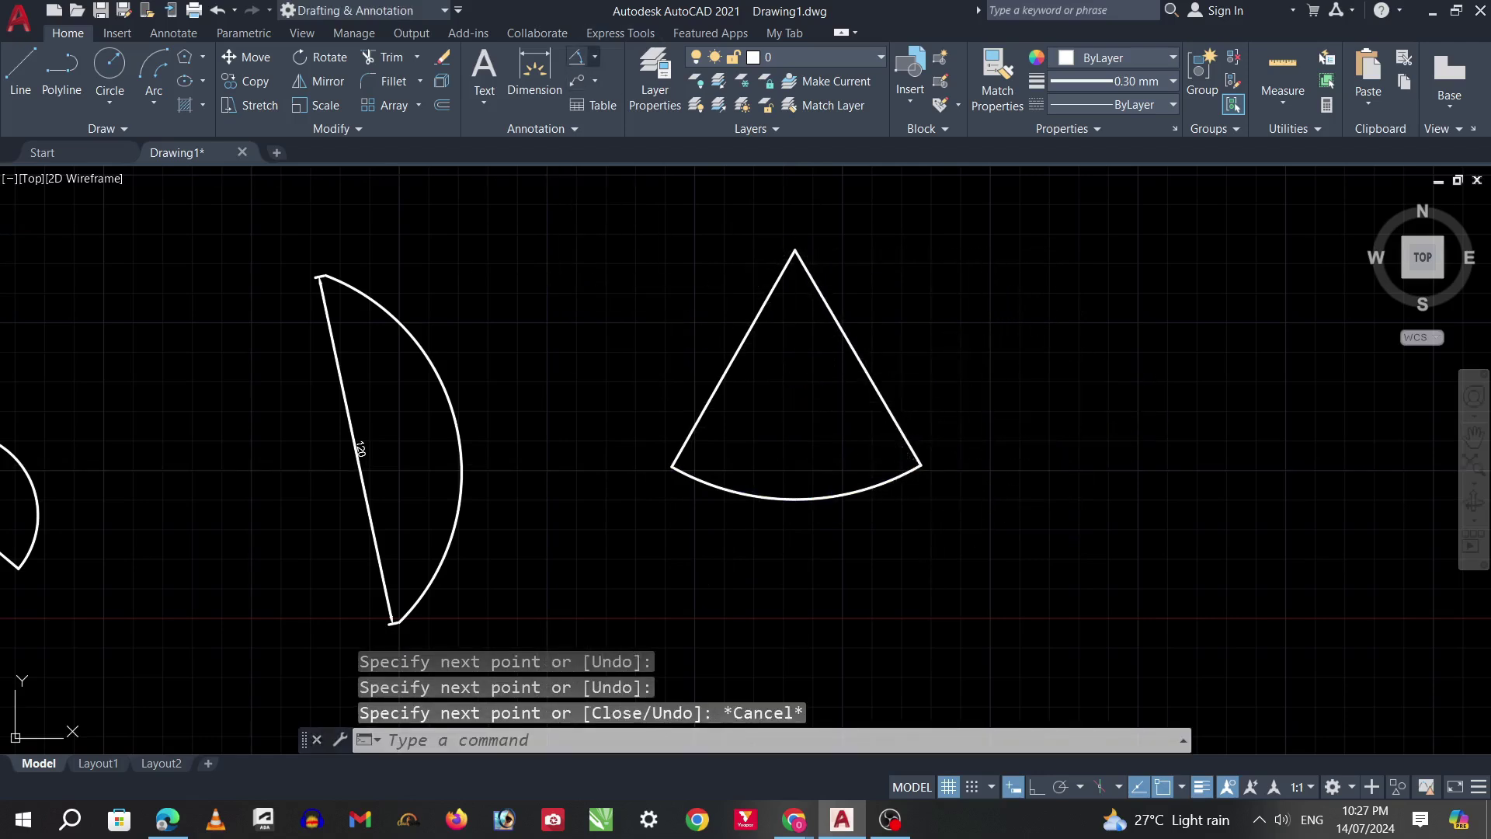
# Step: Add a 60° angular dimension between the sector's two sides
pyautogui.click(595, 57)
pyautogui.click(614, 166)
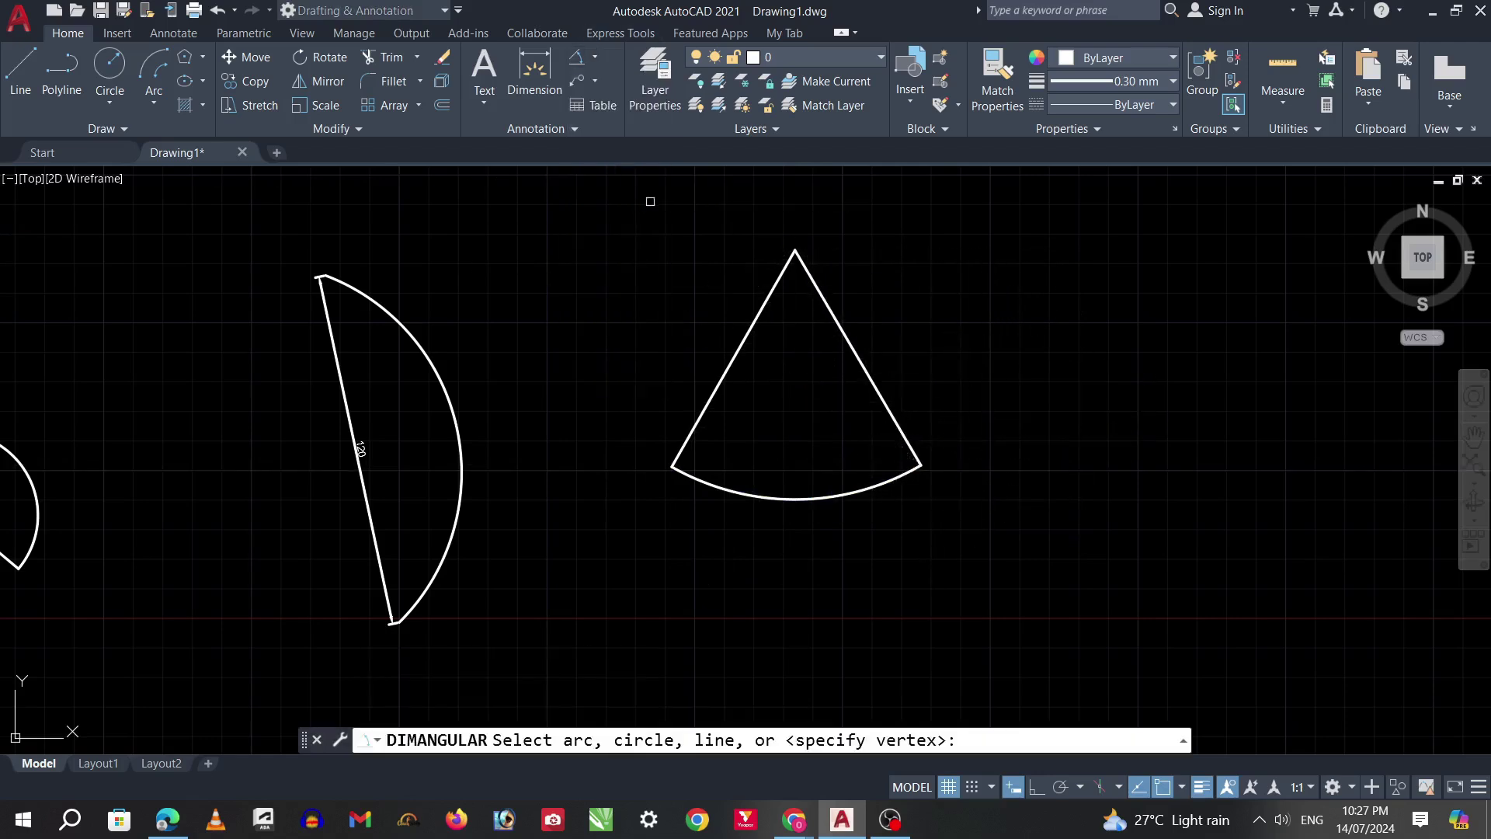
pyautogui.click(752, 325)
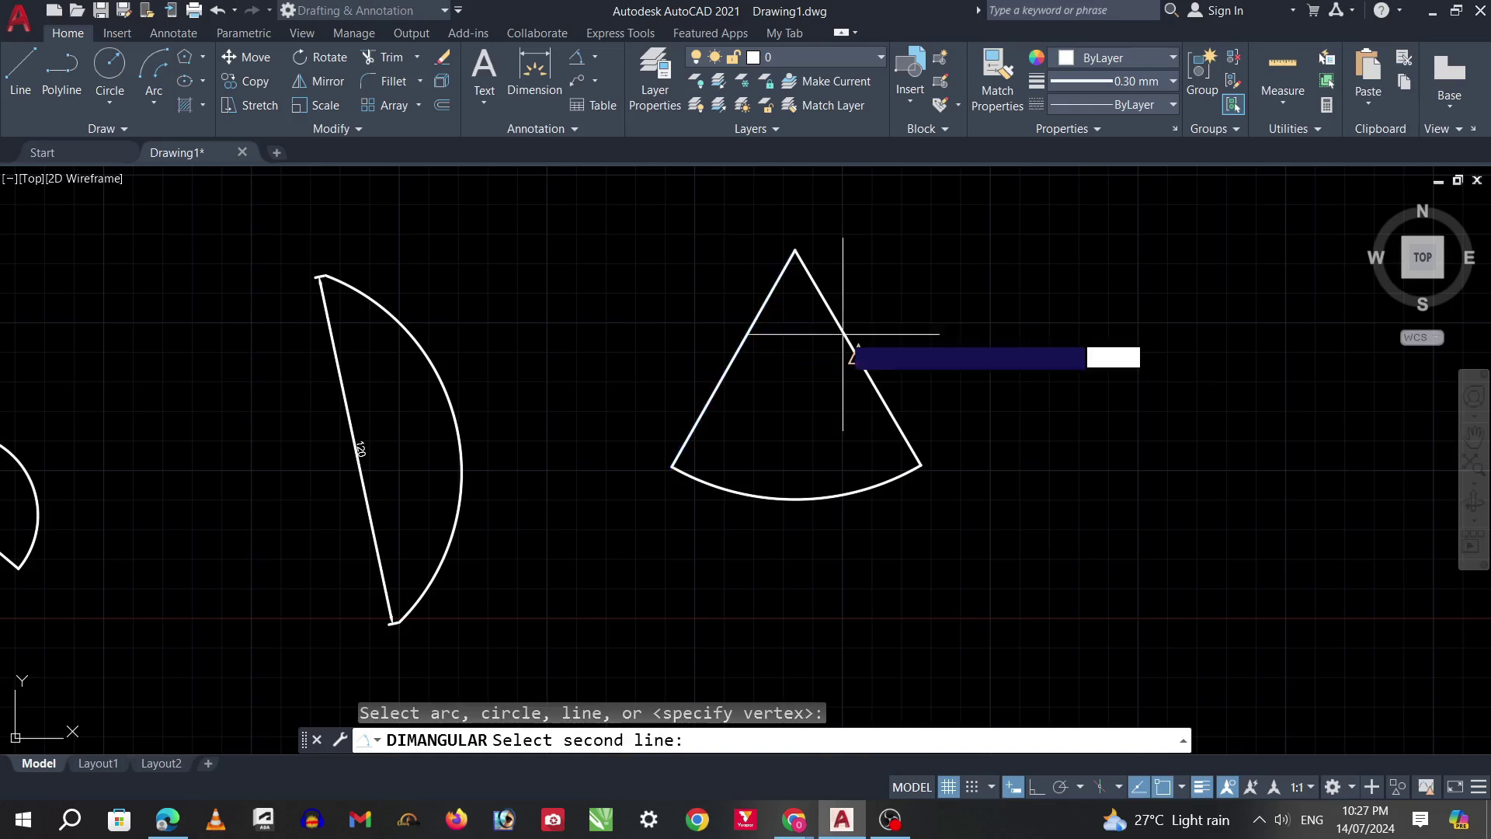
pyautogui.click(843, 332)
pyautogui.click(814, 338)
pyautogui.scroll(3, 800, 335)
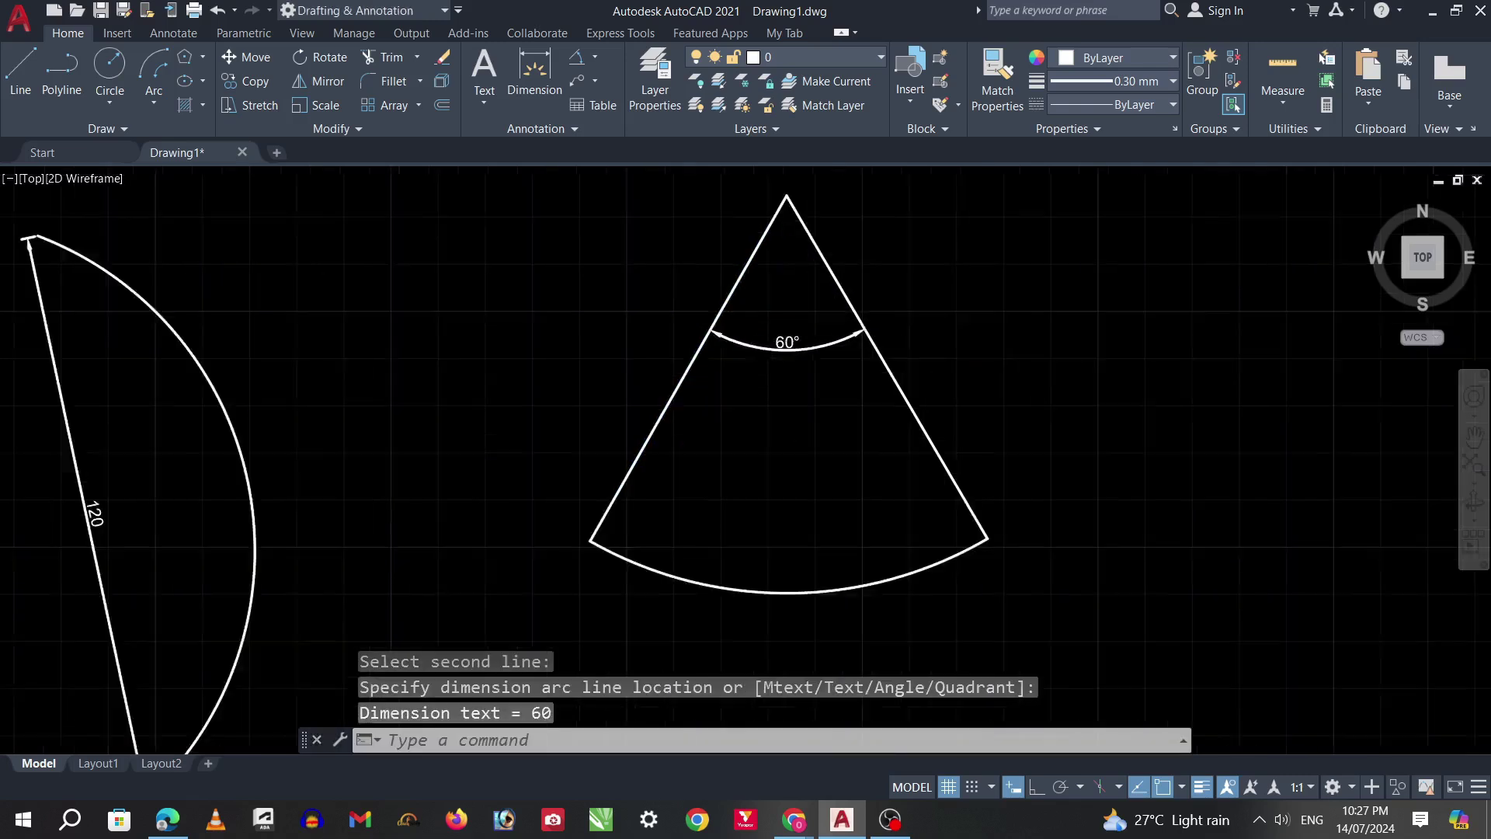
pyautogui.scroll(5, 800, 334)
pyautogui.scroll(-8, 805, 340)
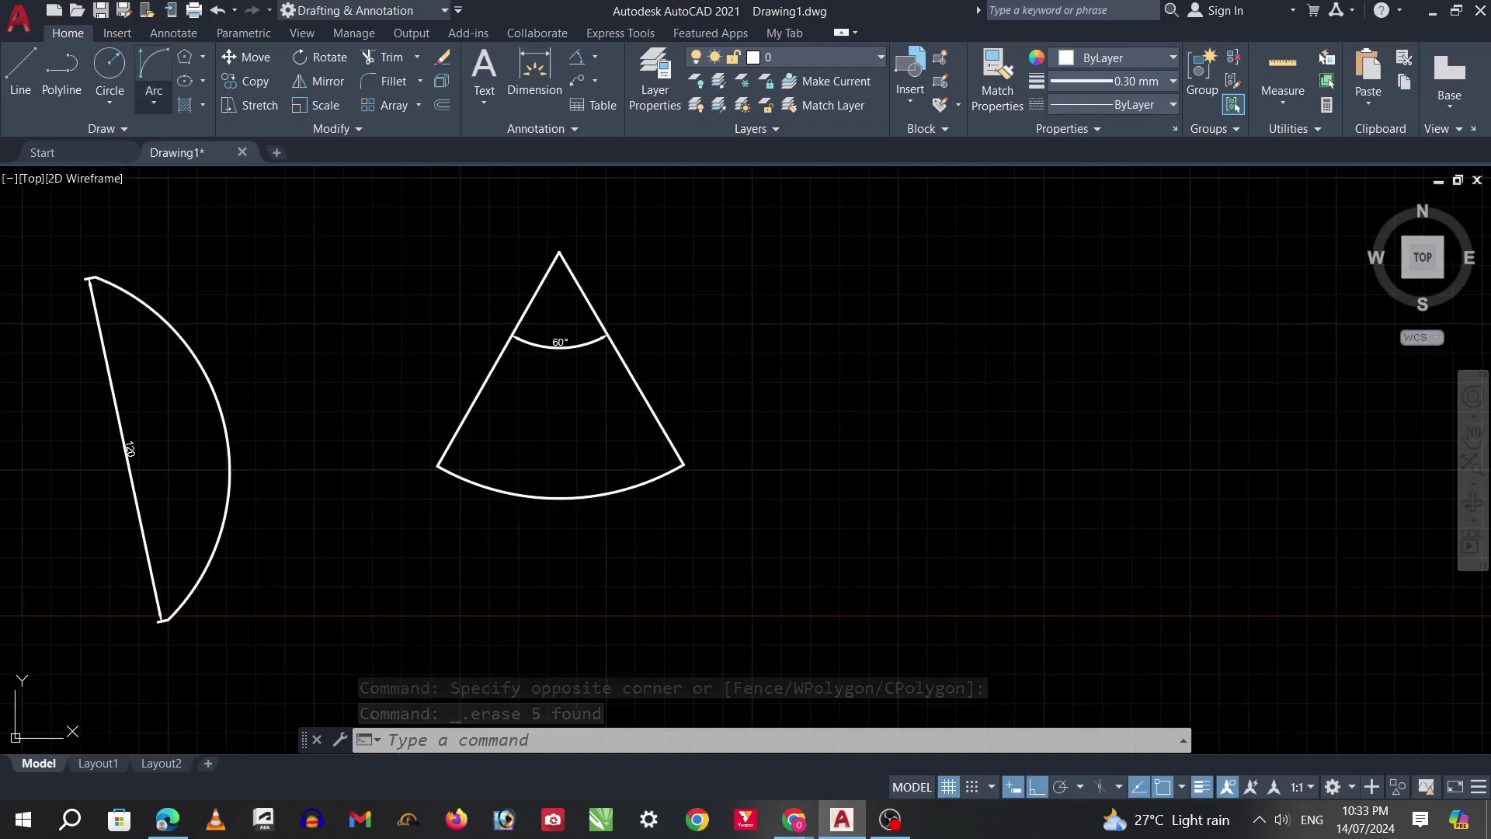
# Step: Draw an upper horizontal line to the right of the 60° sector
pyautogui.click(154, 103)
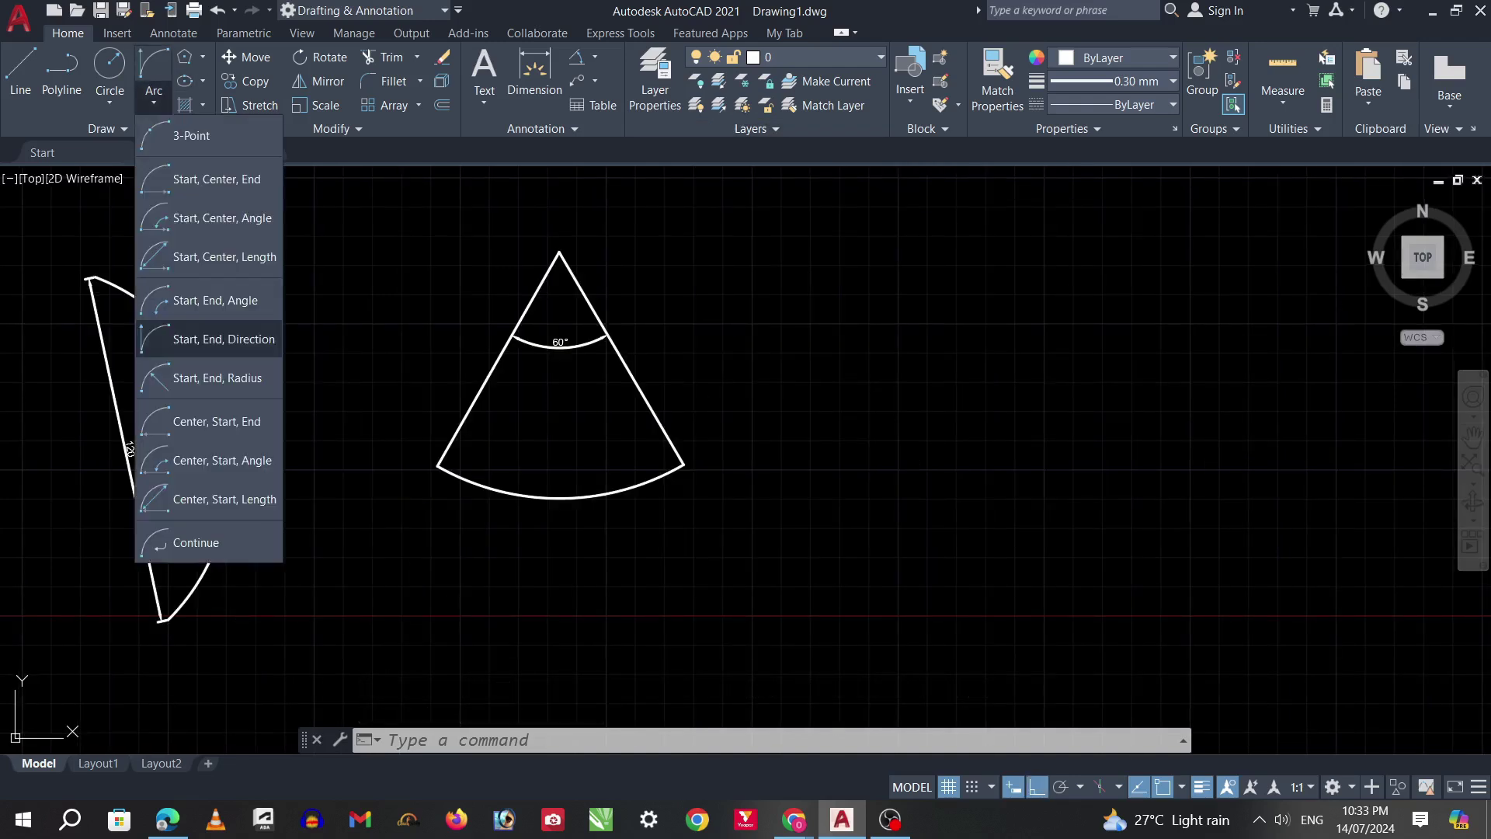
pyautogui.press('Escape')
pyautogui.press('Escape')
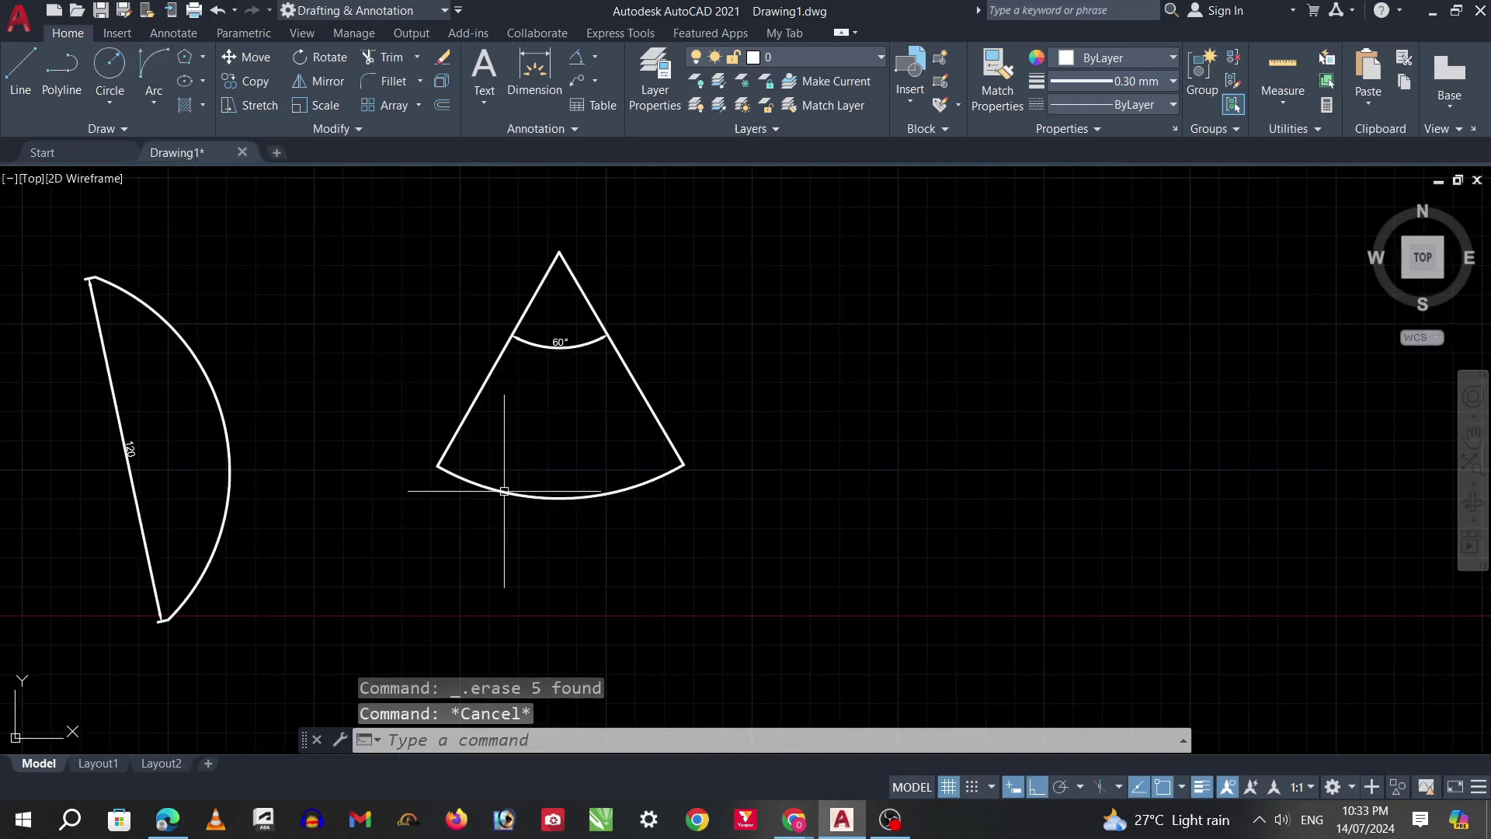
pyautogui.write('L')
pyautogui.press('Return')
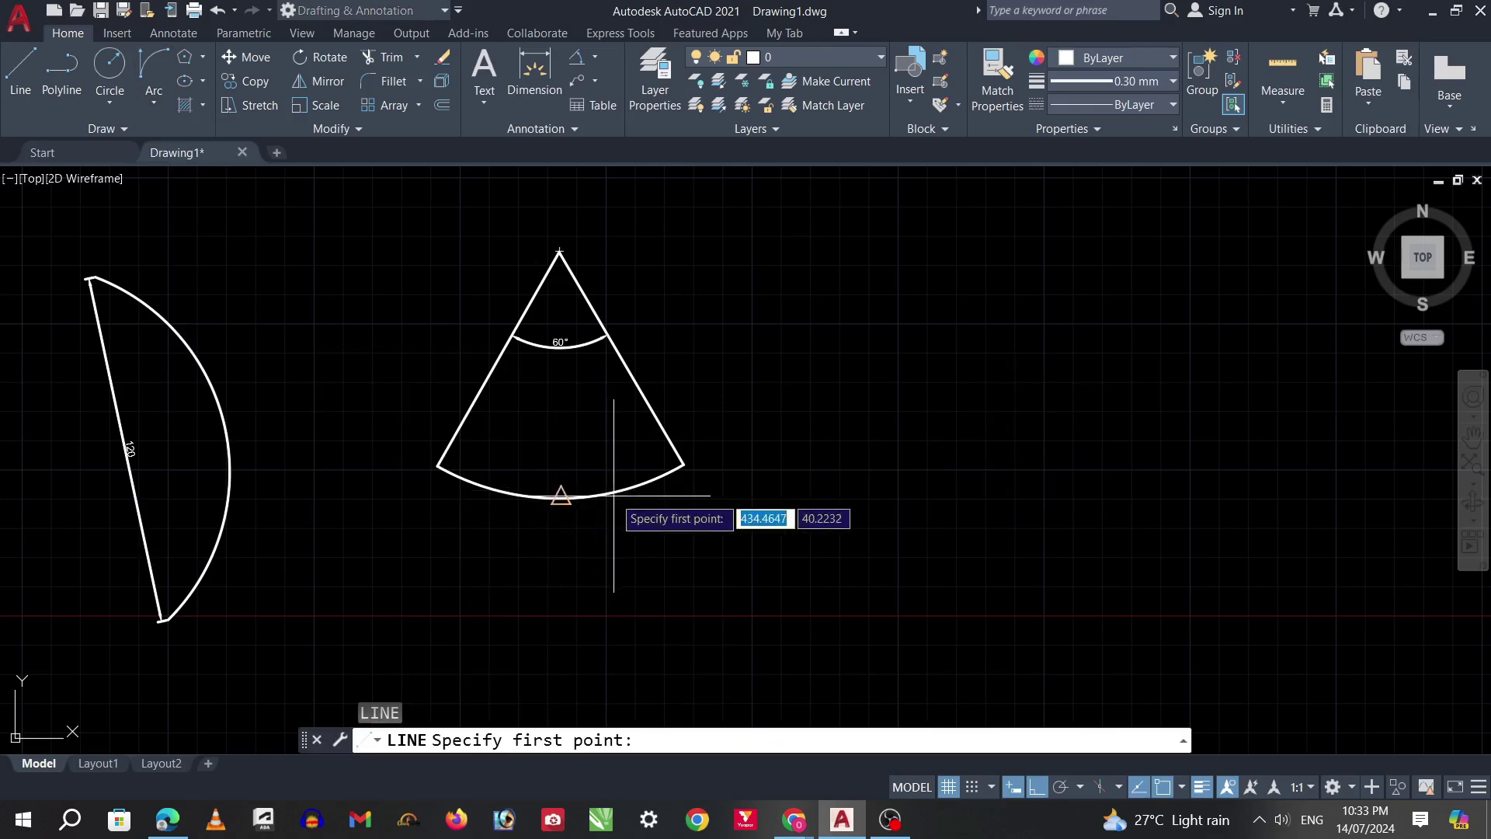
pyautogui.click(853, 373)
pyautogui.click(1170, 373)
pyautogui.press('Escape')
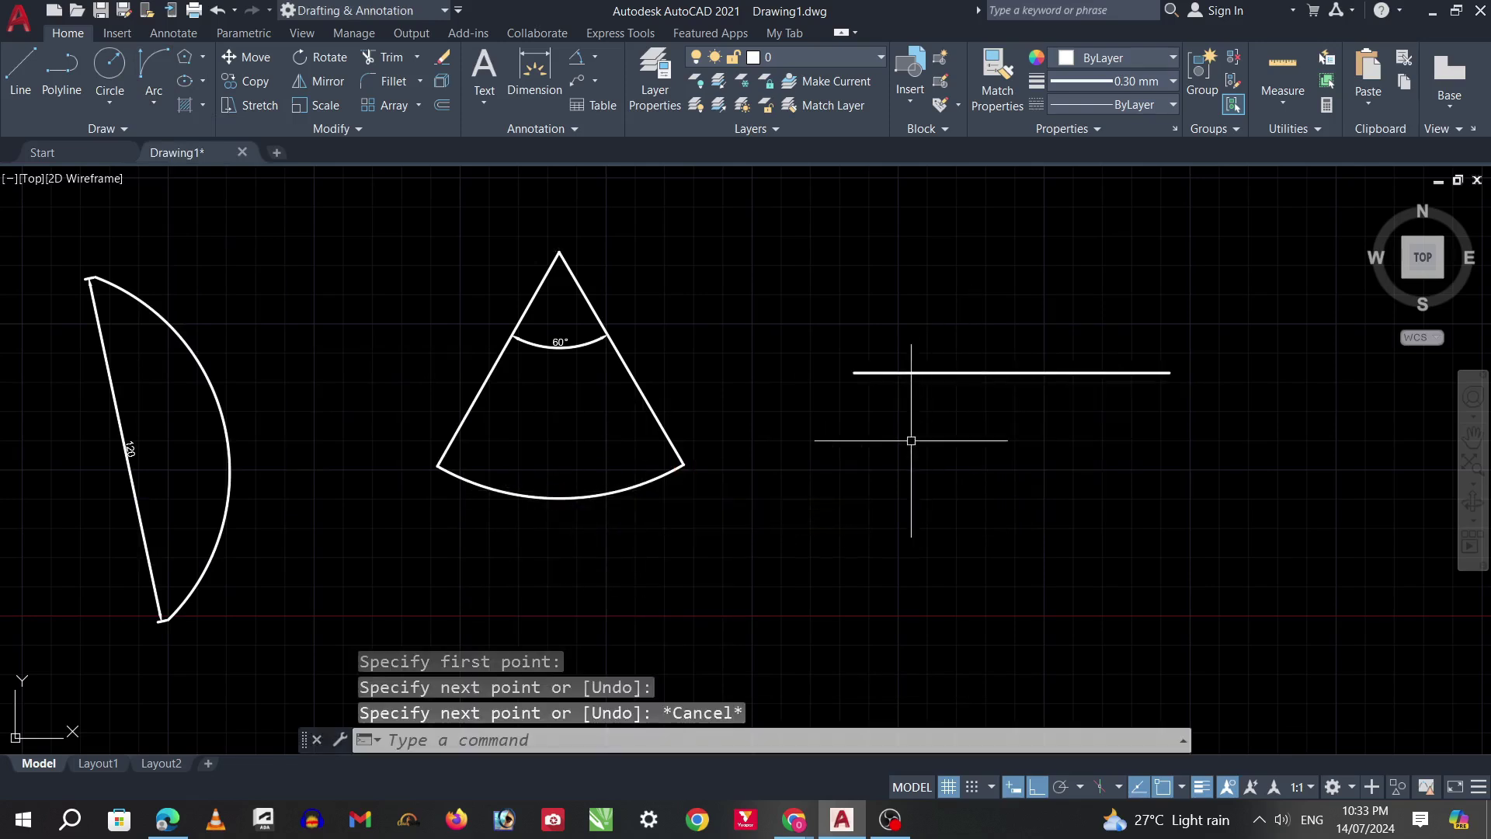
# Step: Draw a second horizontal line of equal length parallel below the first
pyautogui.write('L')
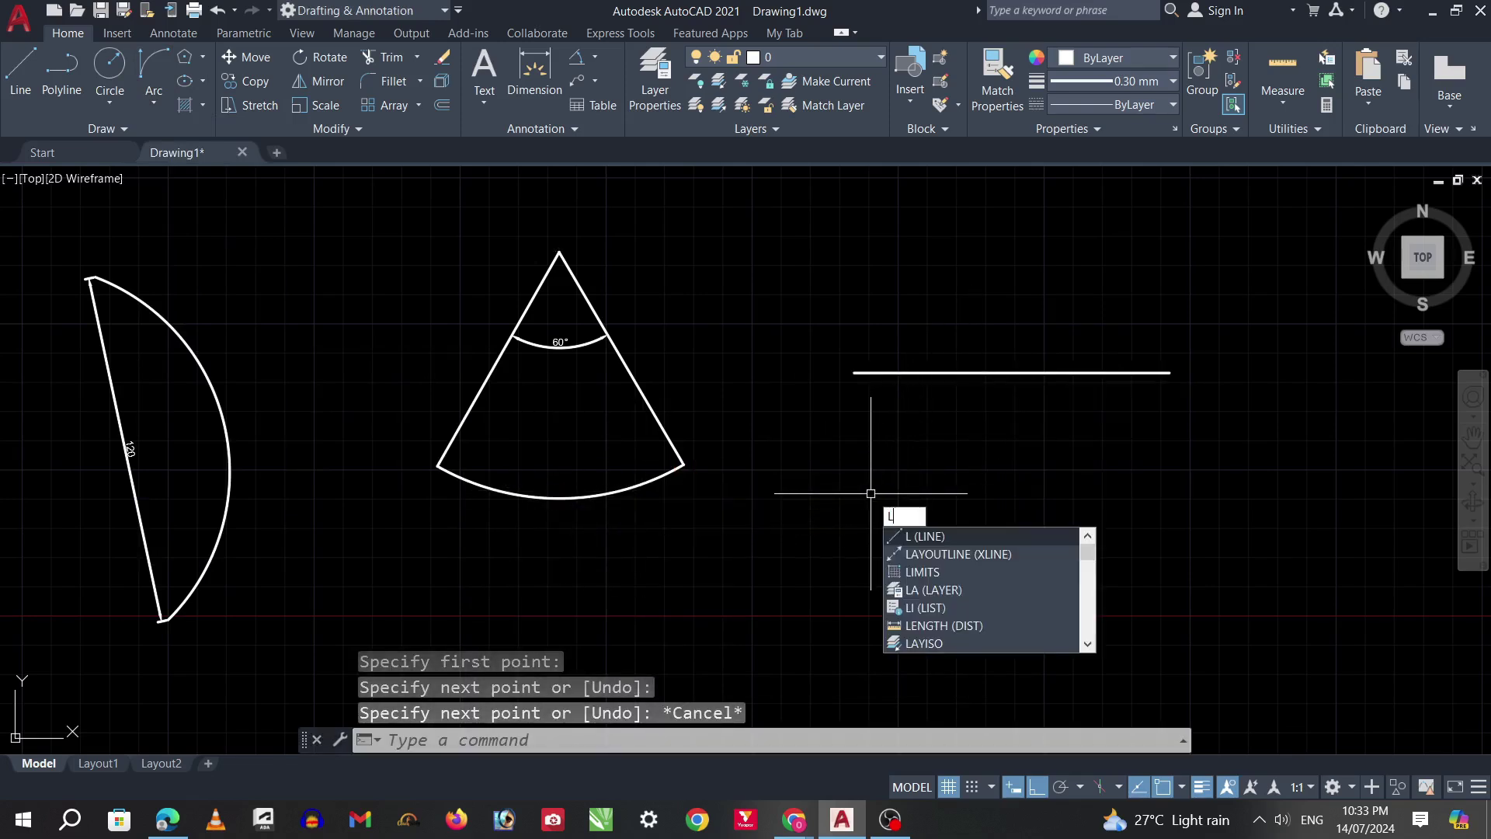
pyautogui.press('Return')
pyautogui.click(854, 373)
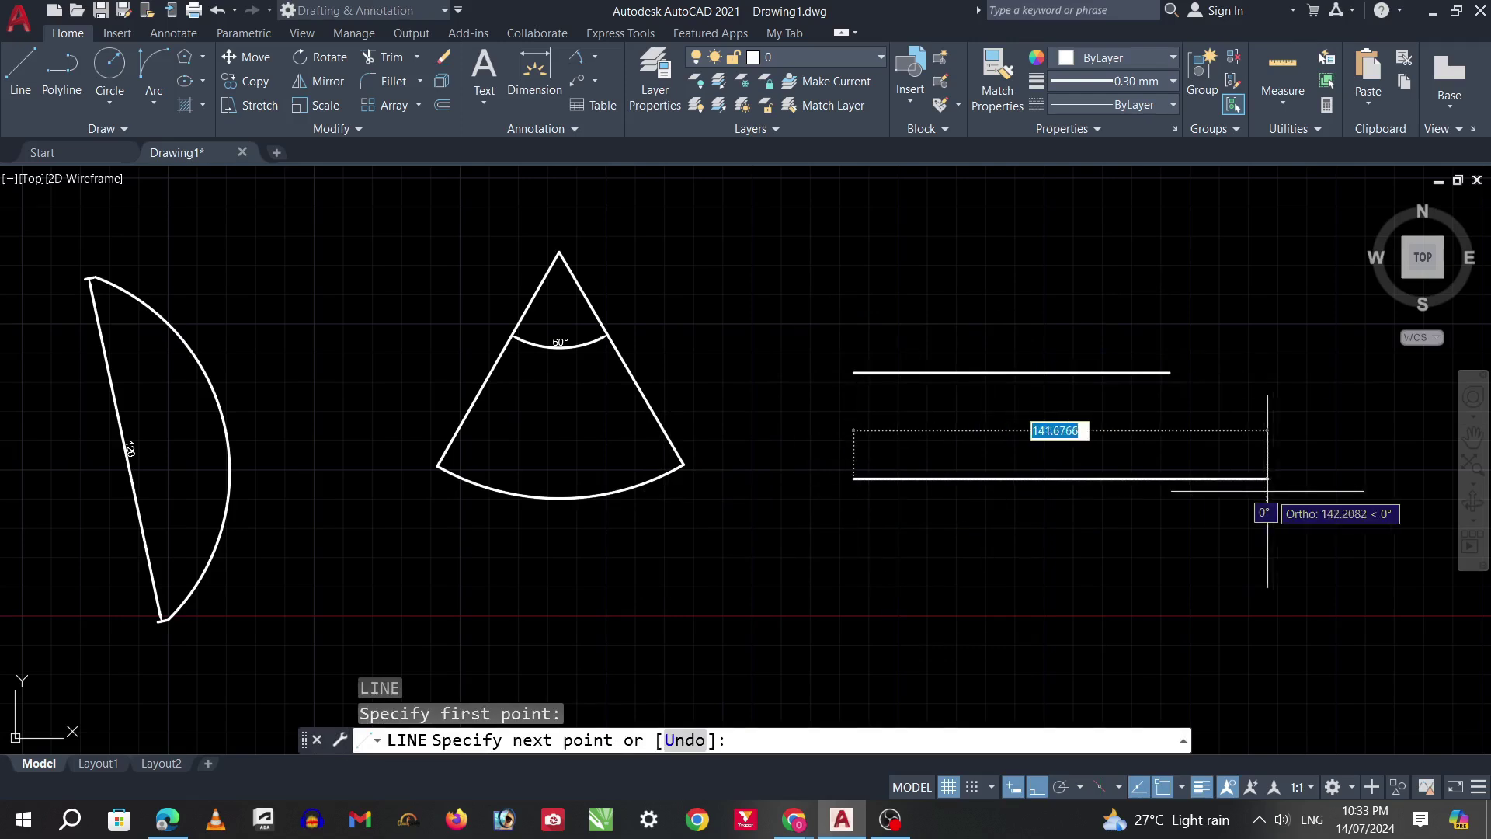
pyautogui.click(1171, 480)
pyautogui.press('Escape')
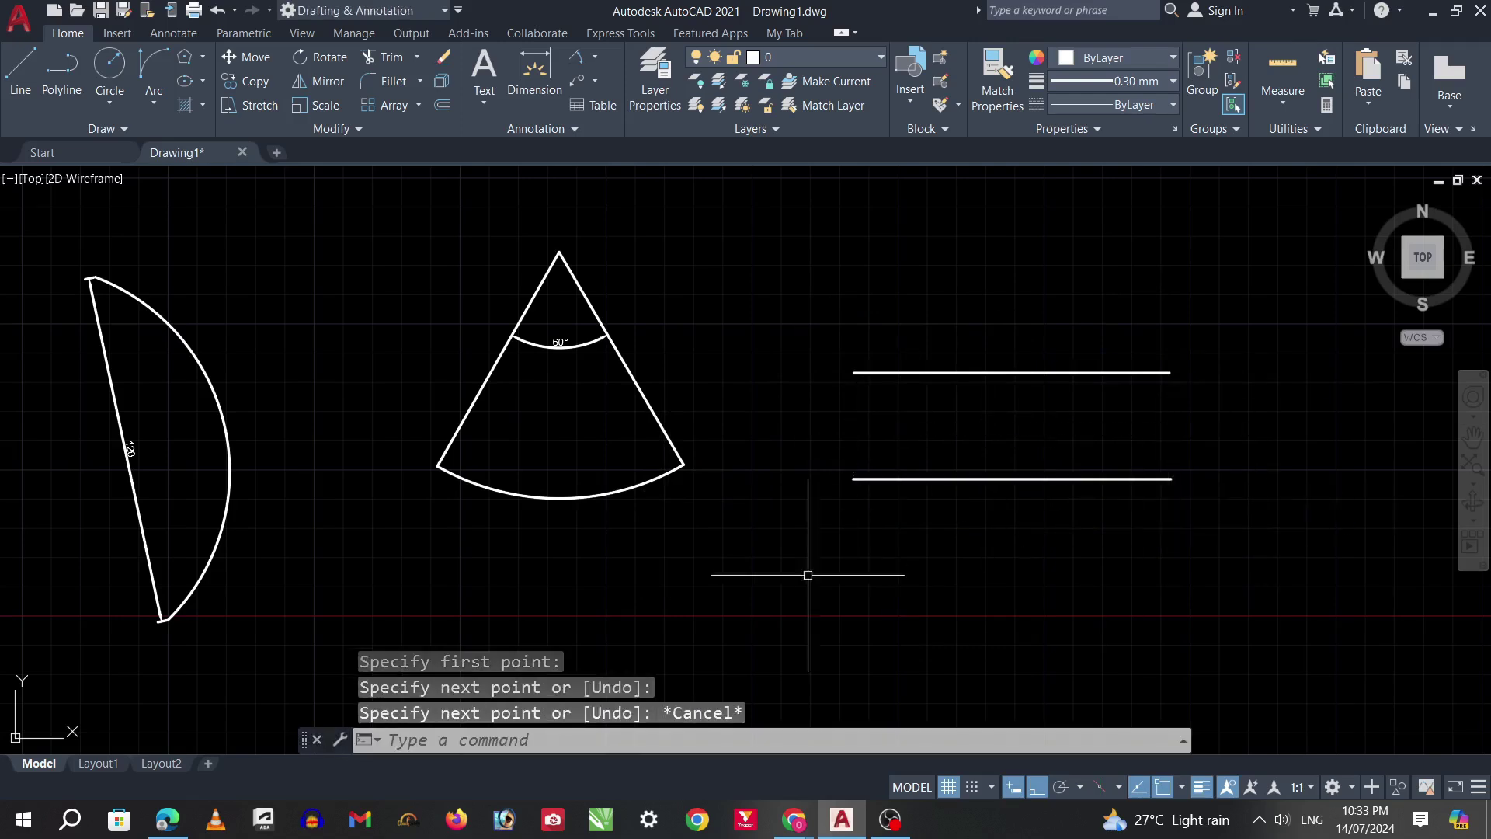
pyautogui.click(154, 103)
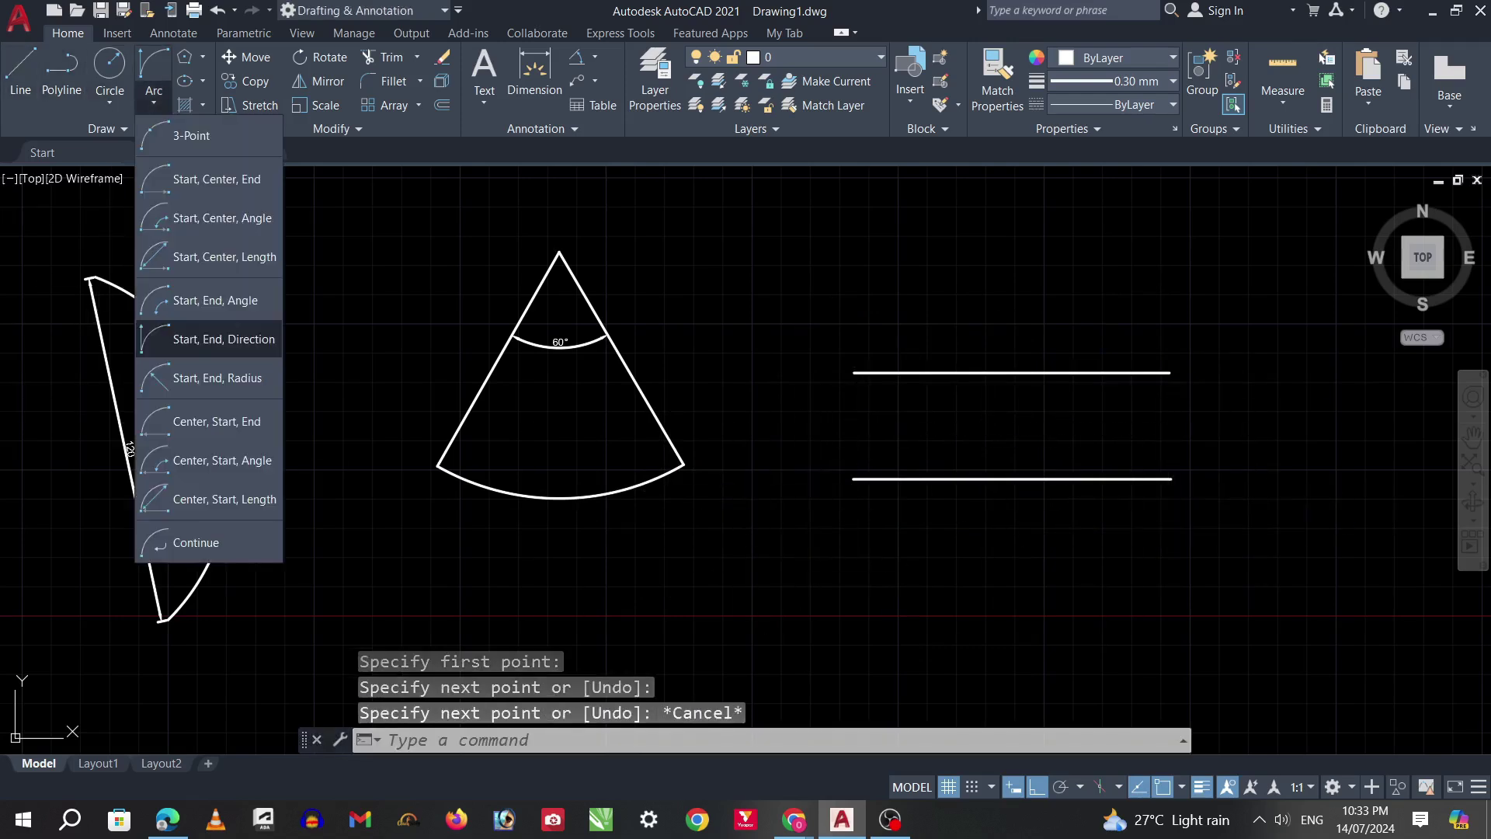
pyautogui.click(210, 338)
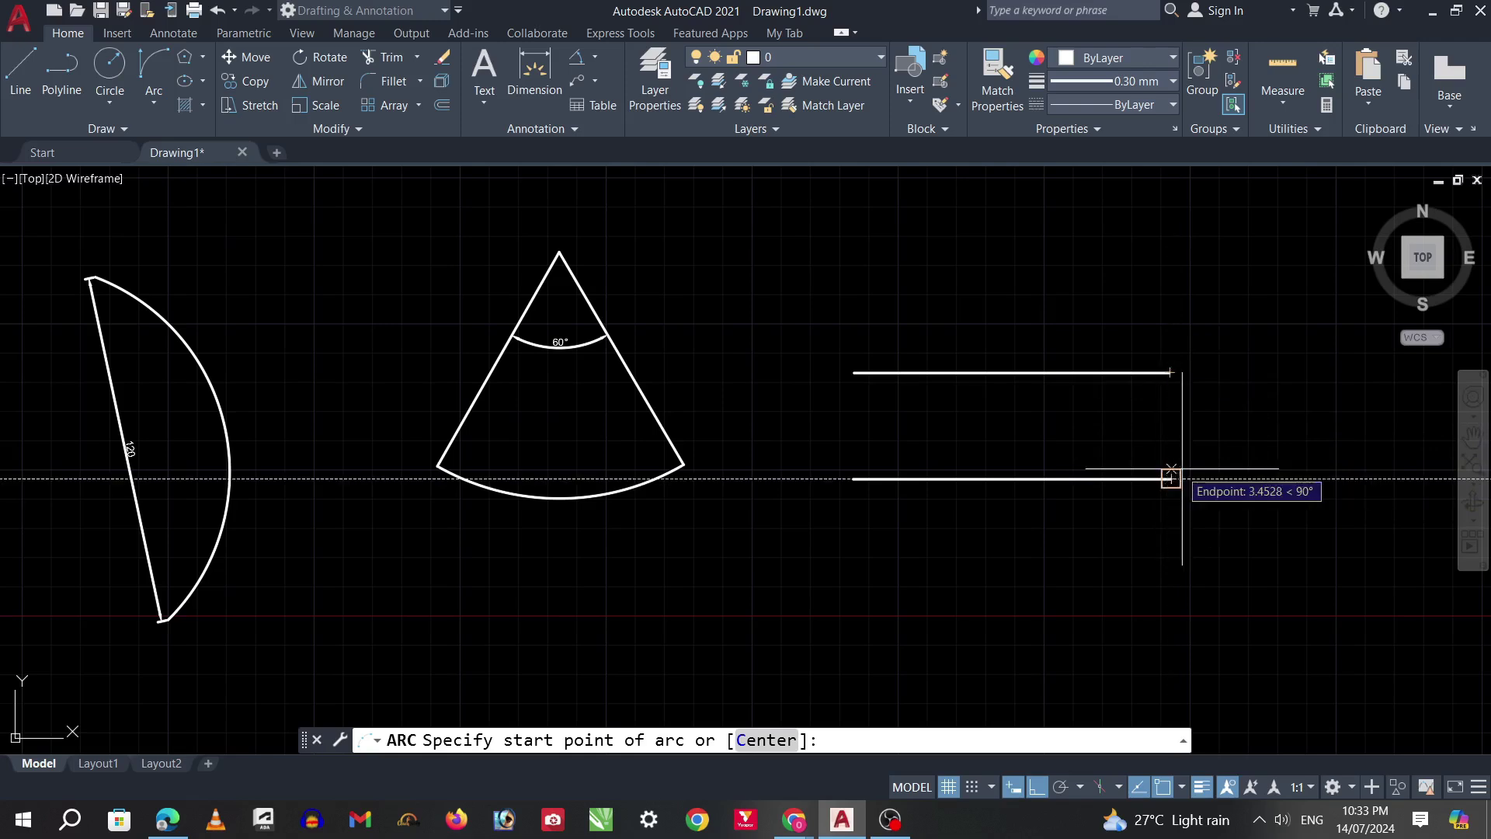
# Step: Close the lines' right ends with an inward-curving arc and their left ends with an outward-bulging arc
pyautogui.click(1170, 372)
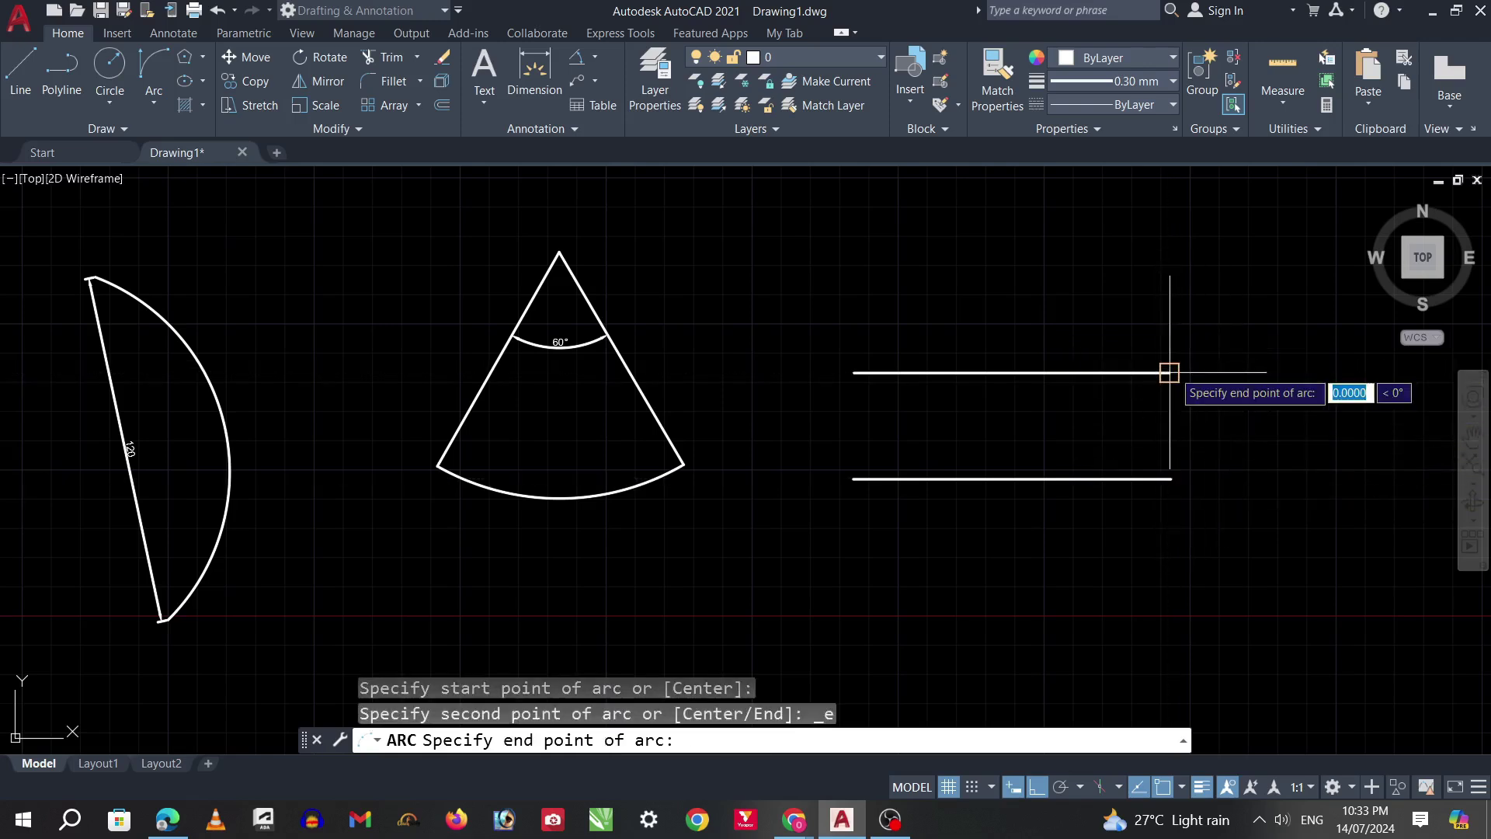
pyautogui.click(1171, 478)
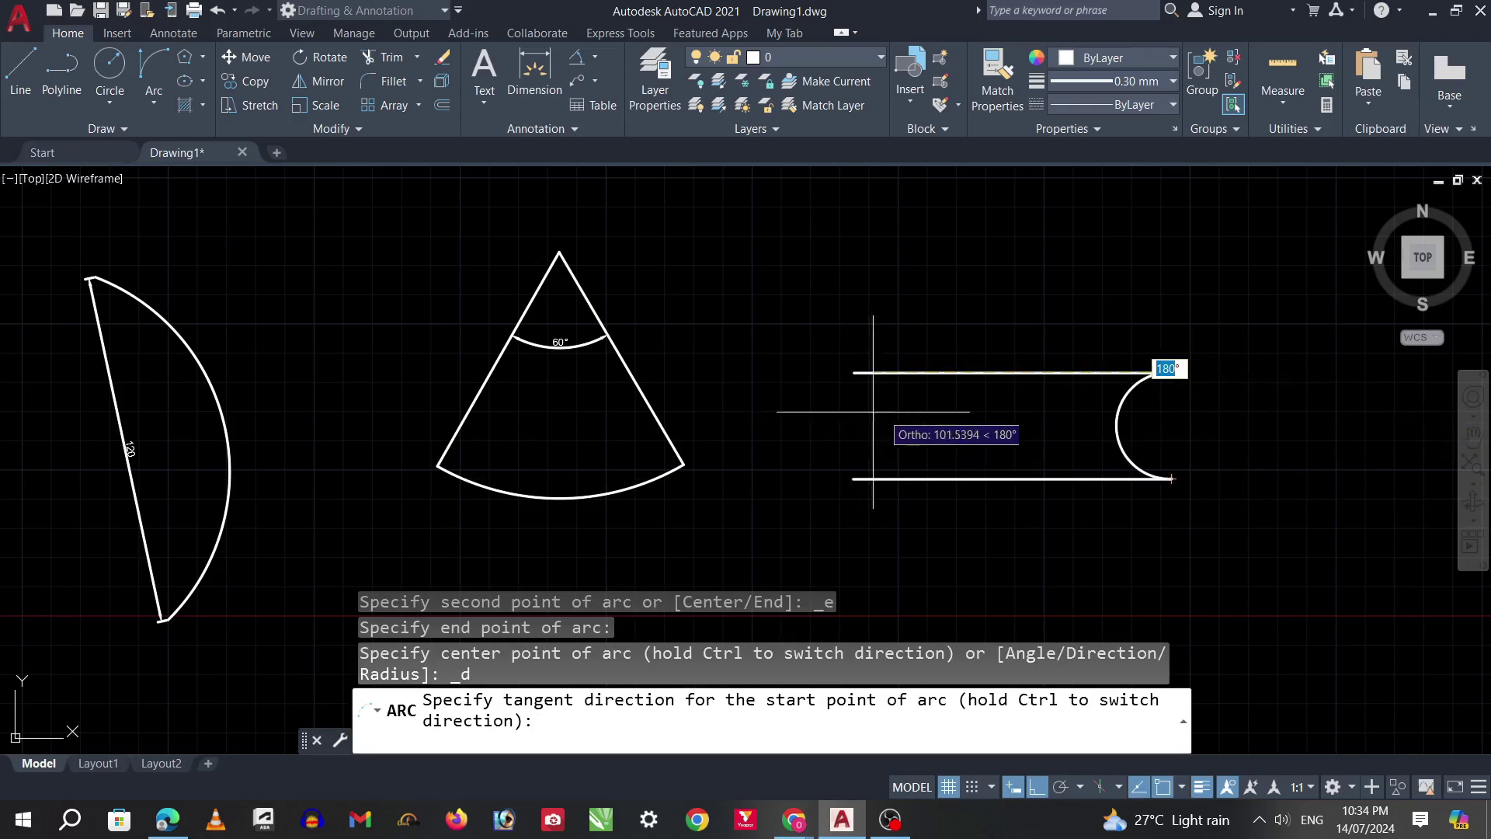
pyautogui.click(904, 436)
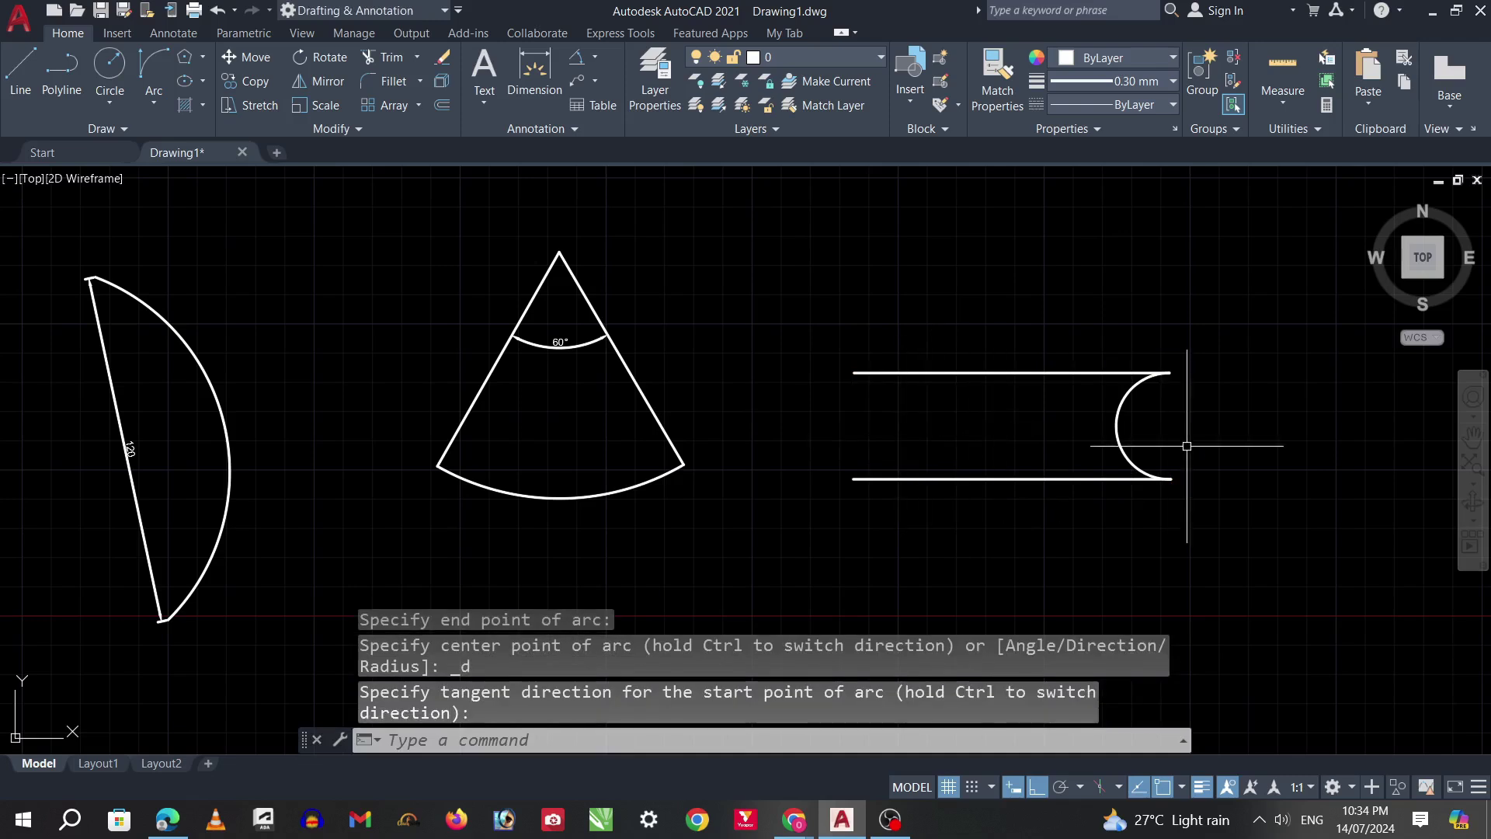
pyautogui.press('Return')
pyautogui.click(853, 373)
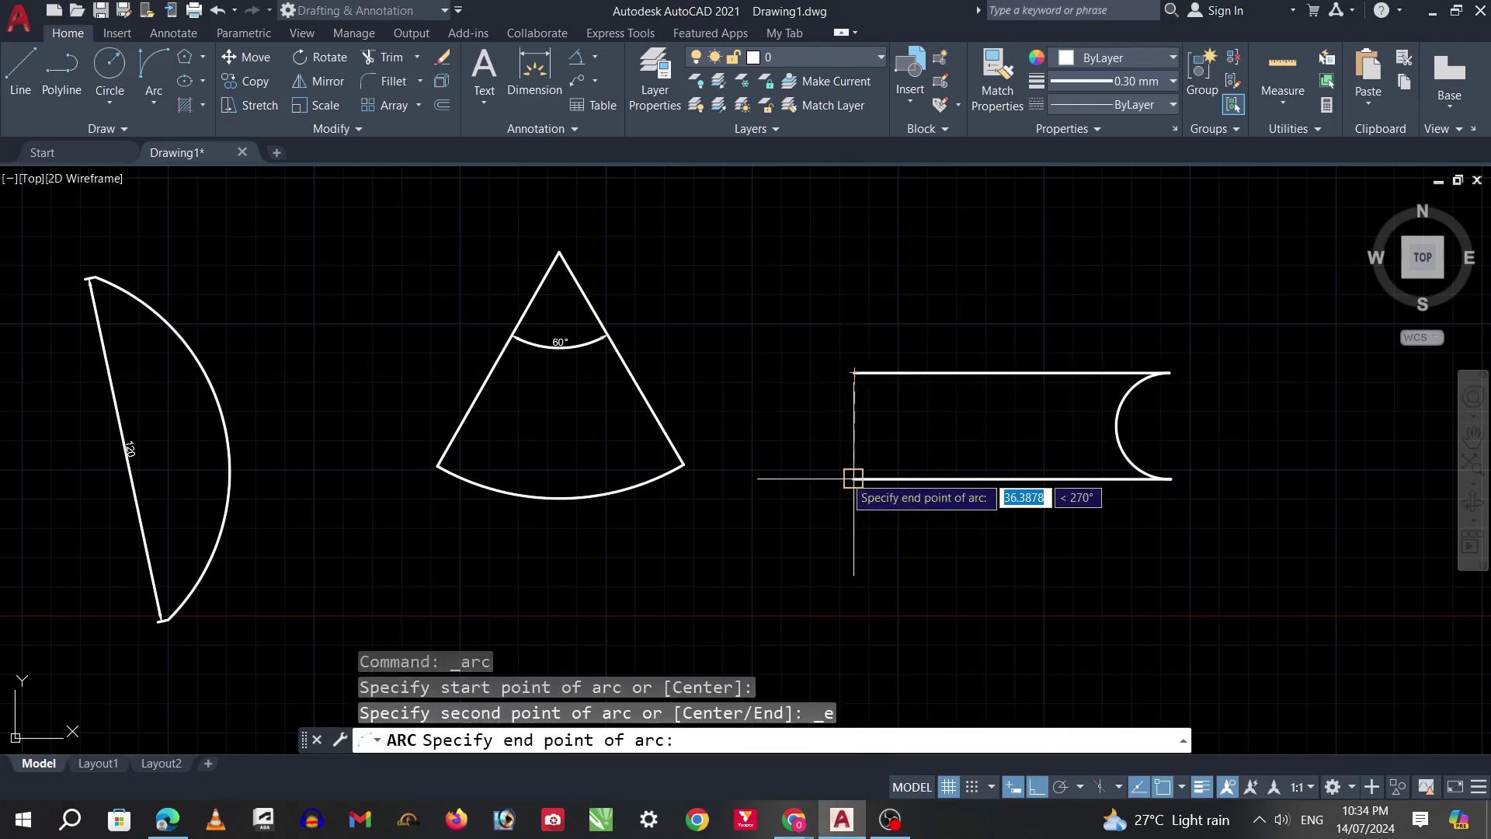
pyautogui.click(853, 478)
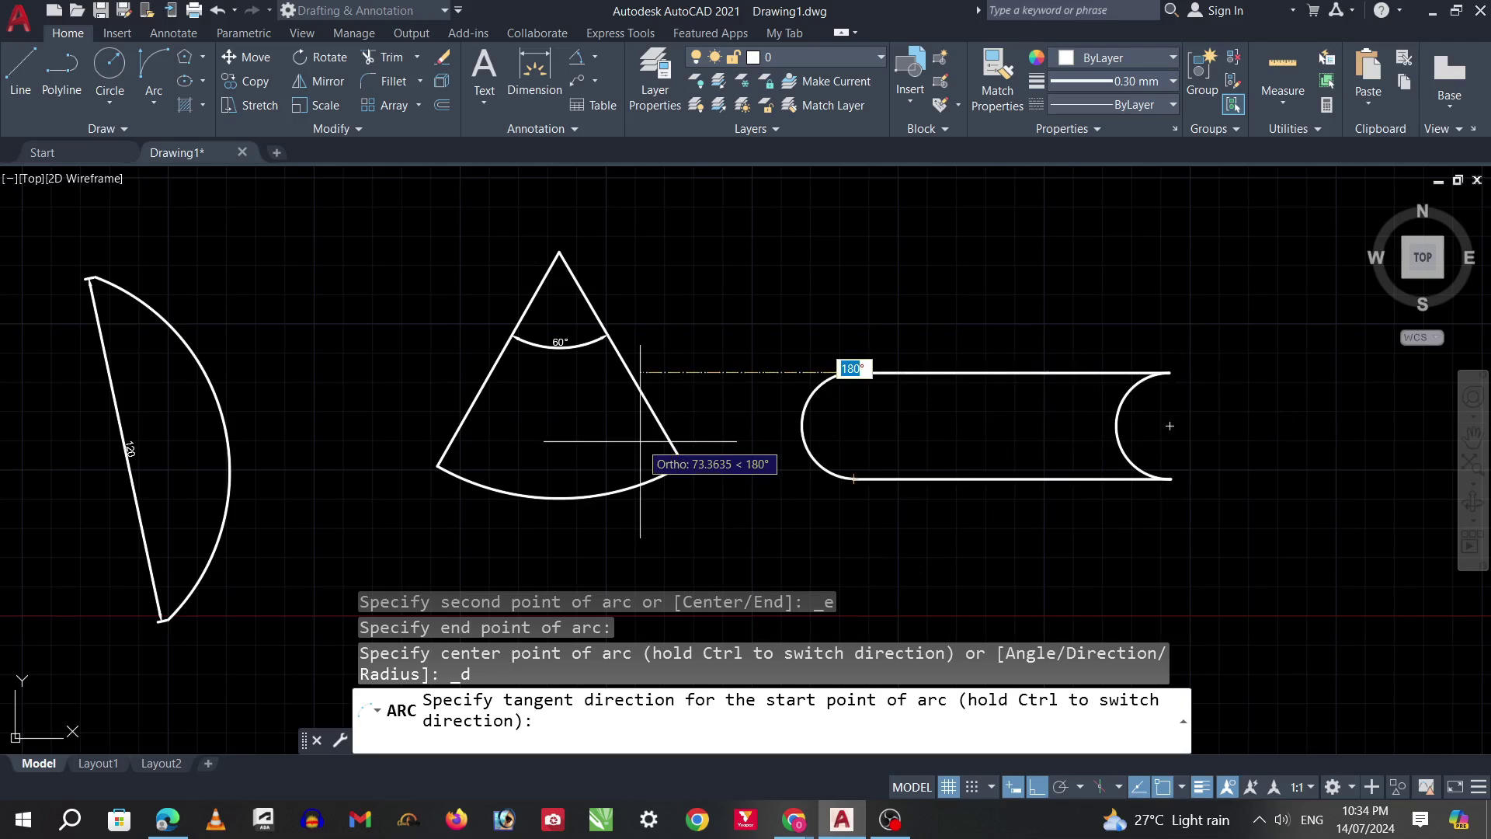
pyautogui.click(641, 441)
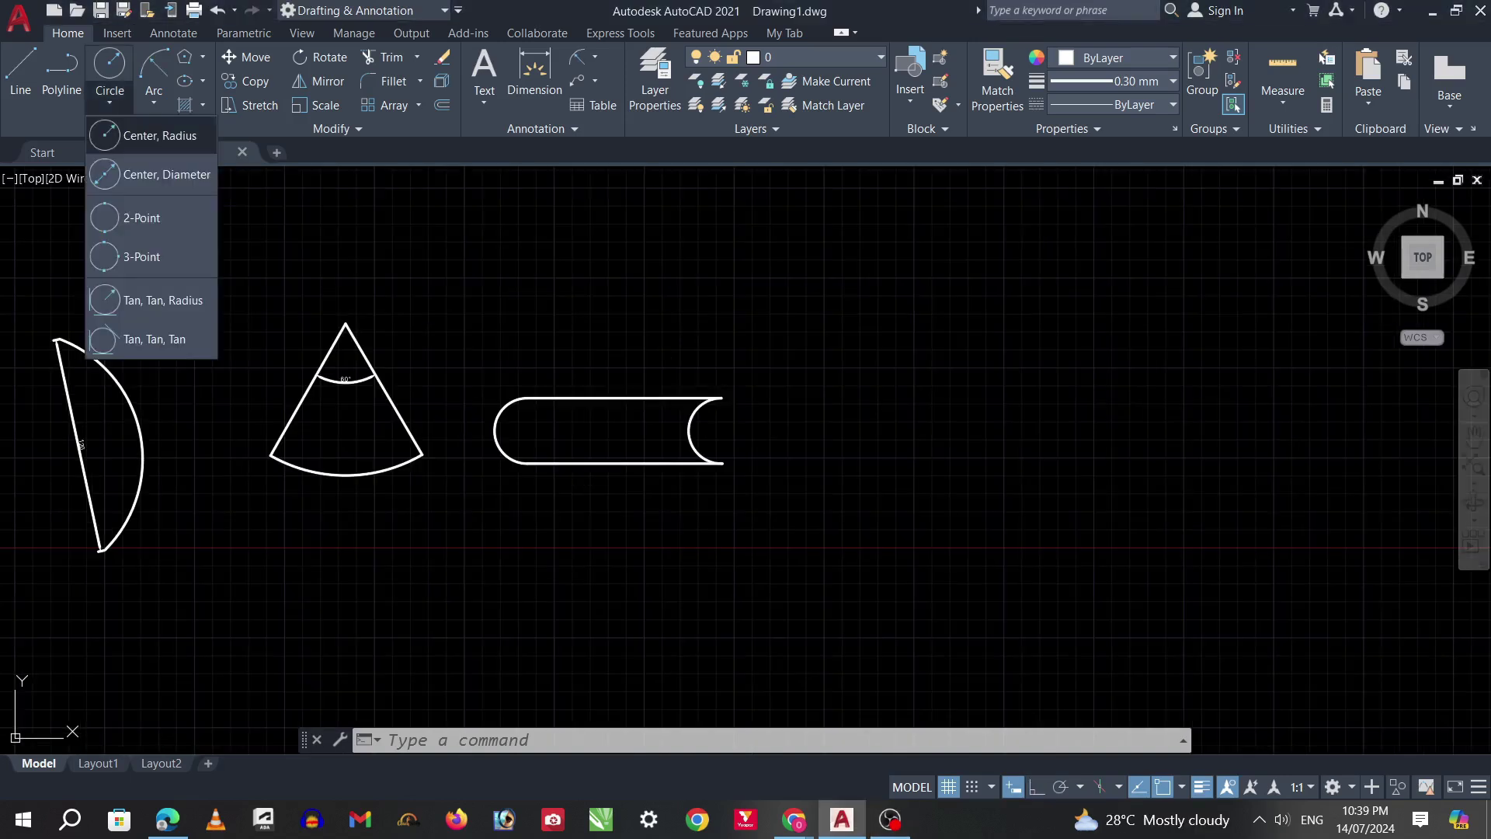
# Step: Turn Ortho on and draw an upper horizontal line to the right of the slot
pyautogui.click(154, 100)
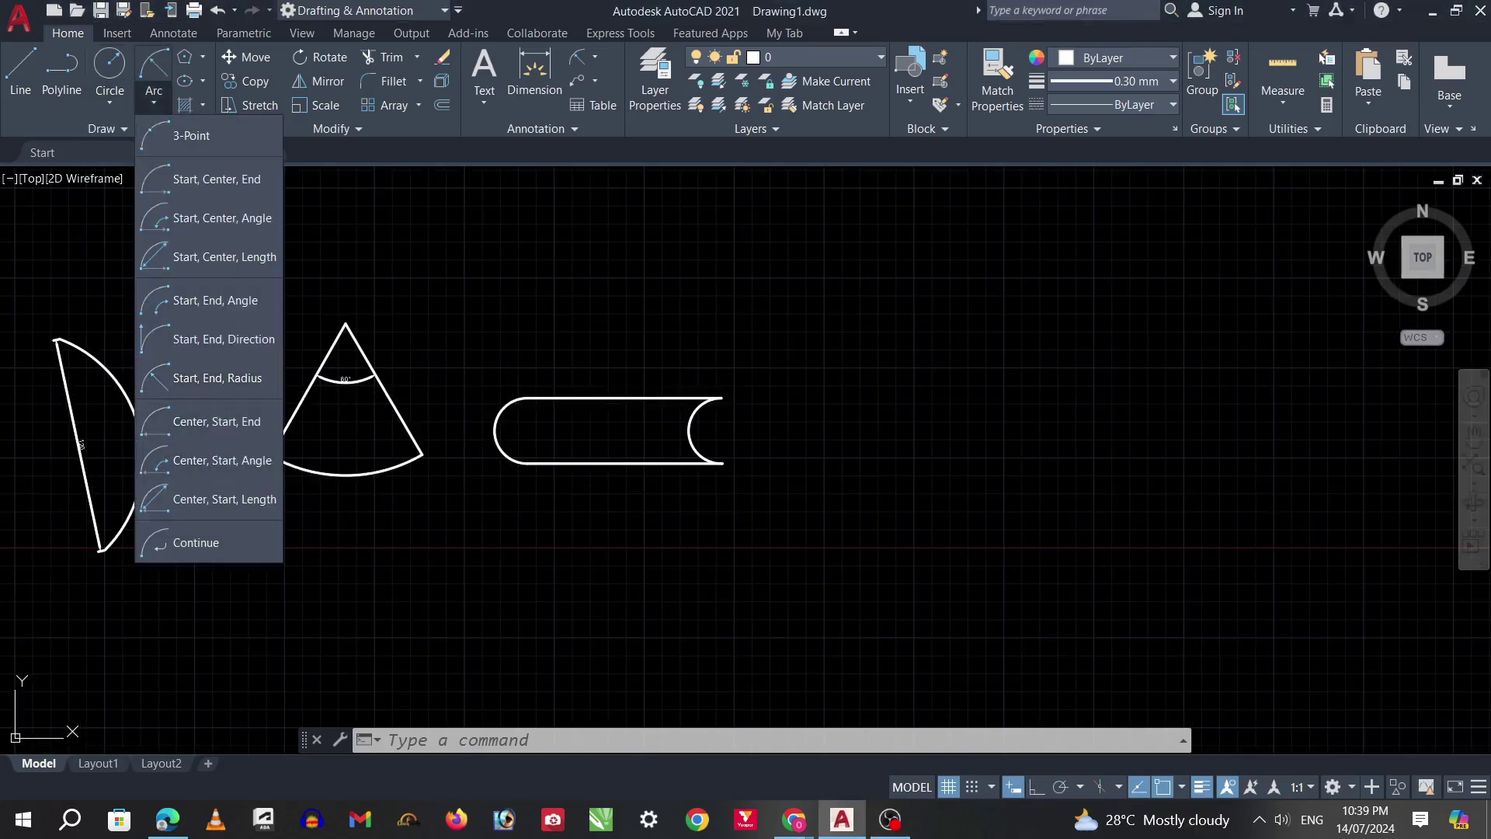
pyautogui.press('Escape')
pyautogui.write('l')
pyautogui.press('Return')
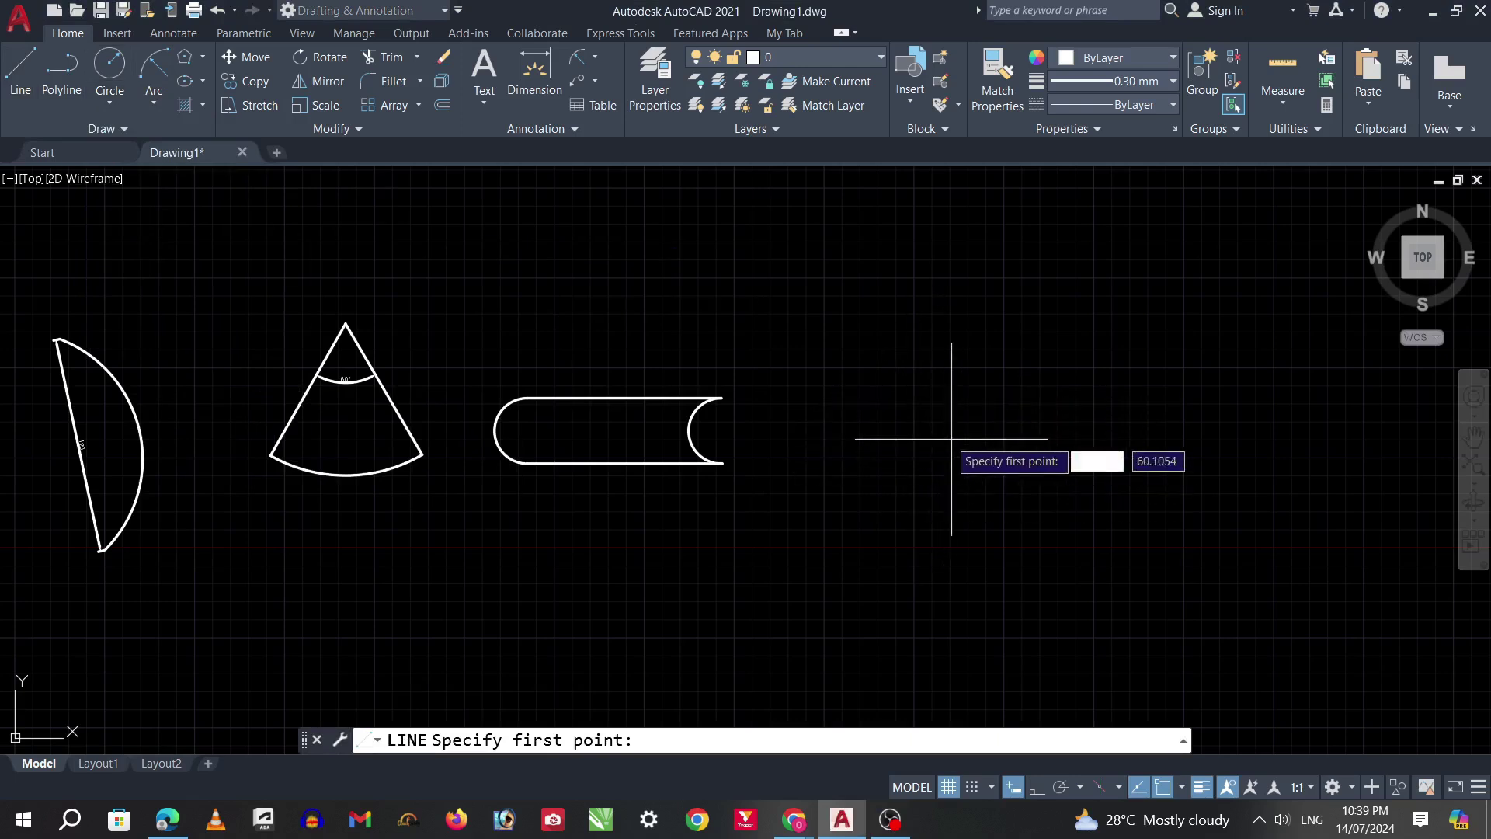
pyautogui.press('F8')
pyautogui.click(898, 398)
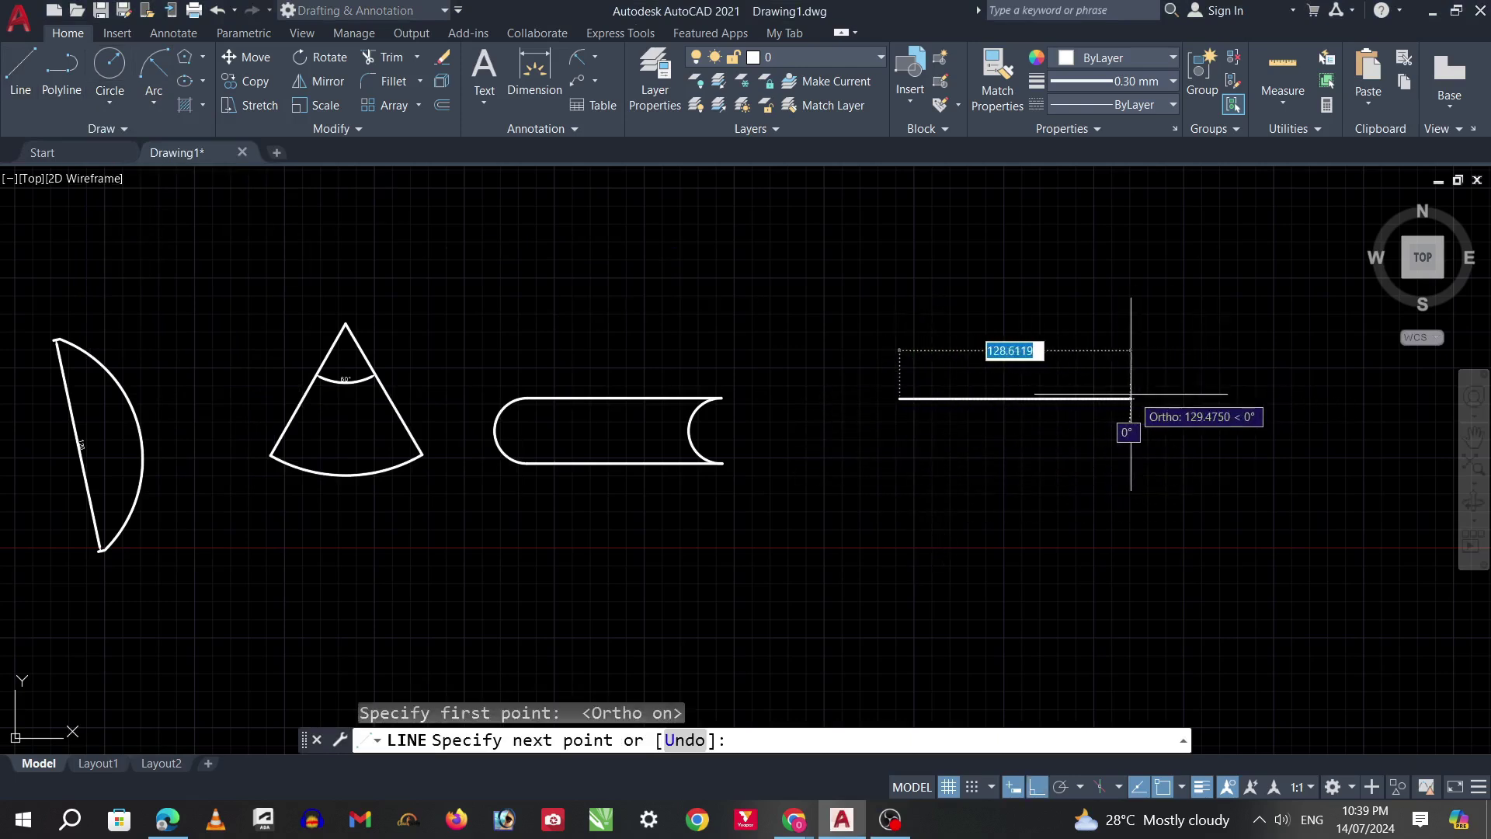
pyautogui.click(1183, 386)
pyautogui.press('Escape')
# Step: Draw a parallel lower horizontal line of equal length, then turn Ortho off
pyautogui.press('Return')
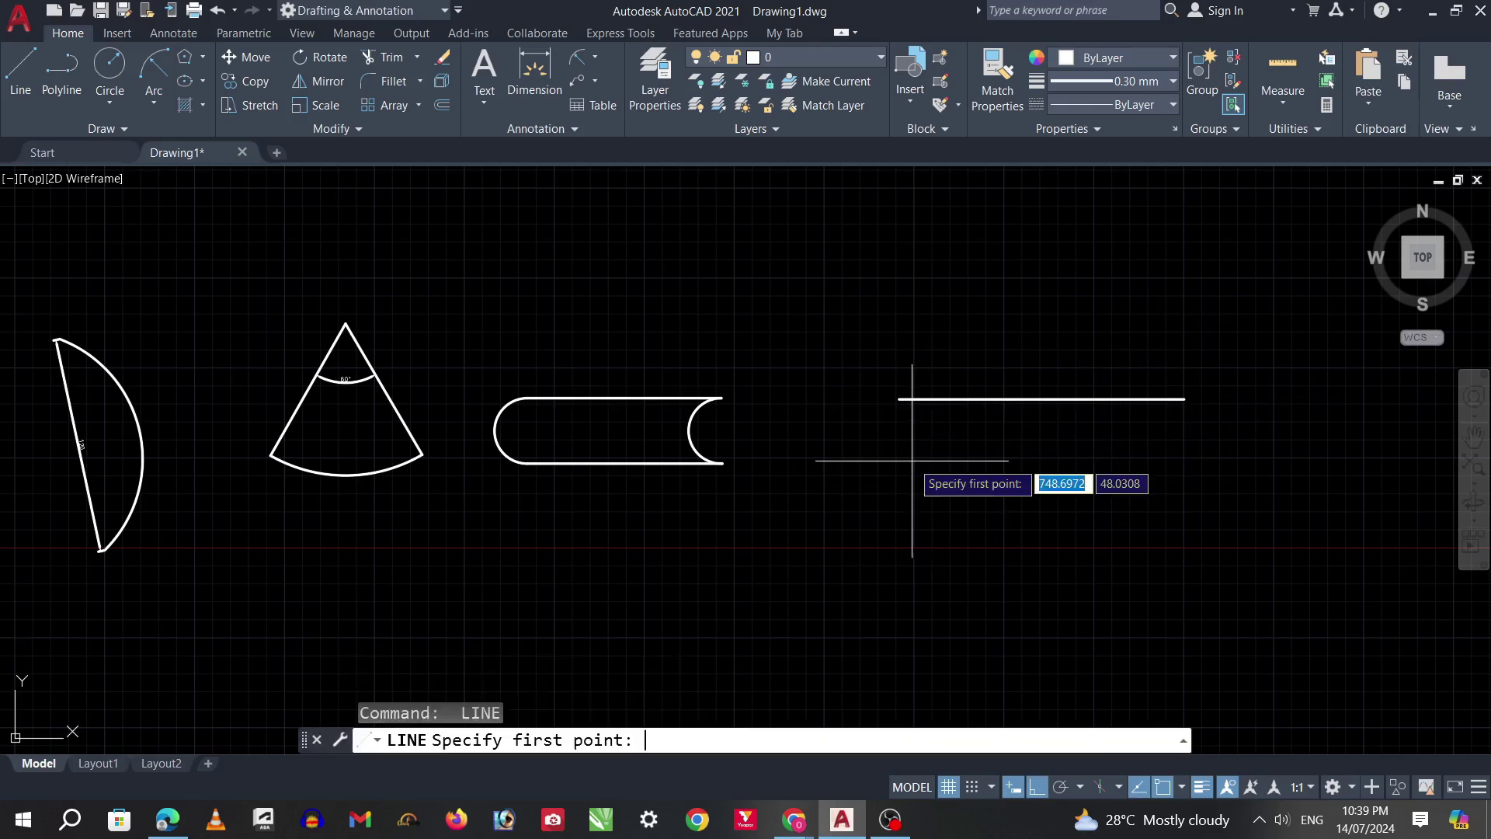
pyautogui.click(897, 398)
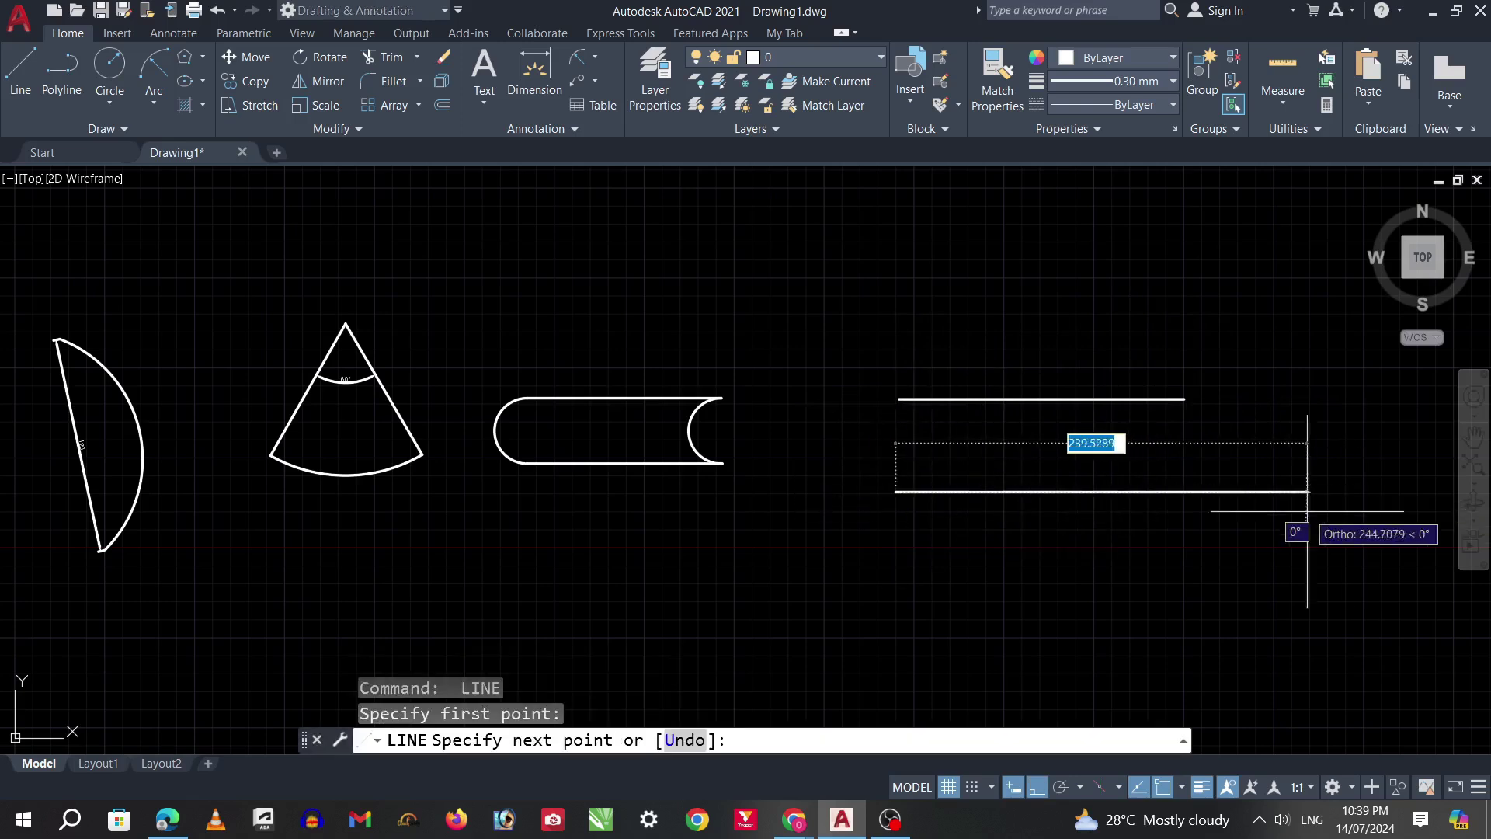
pyautogui.click(1183, 513)
pyautogui.press('Escape')
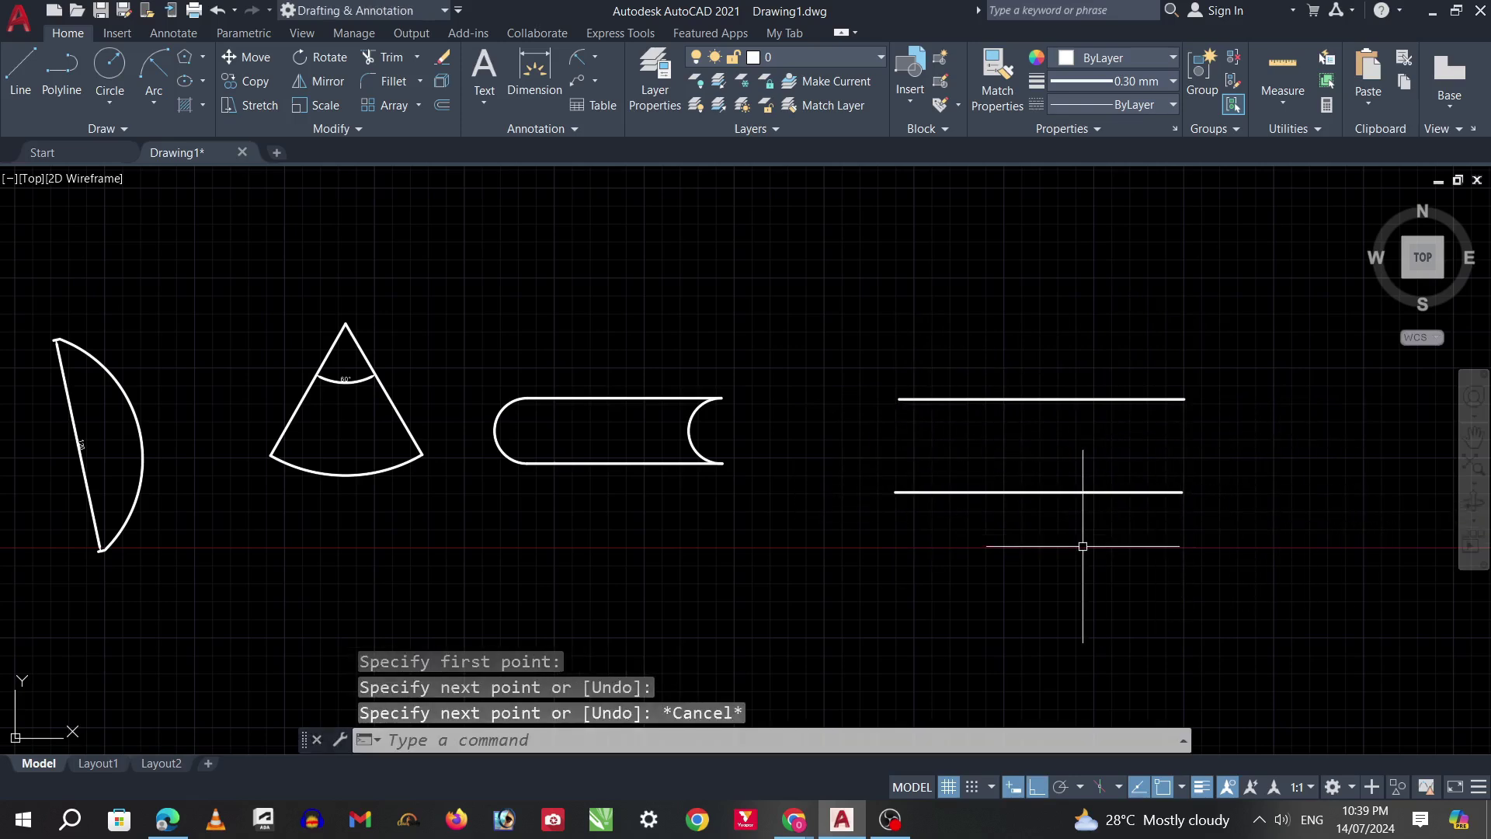
pyautogui.press('F8')
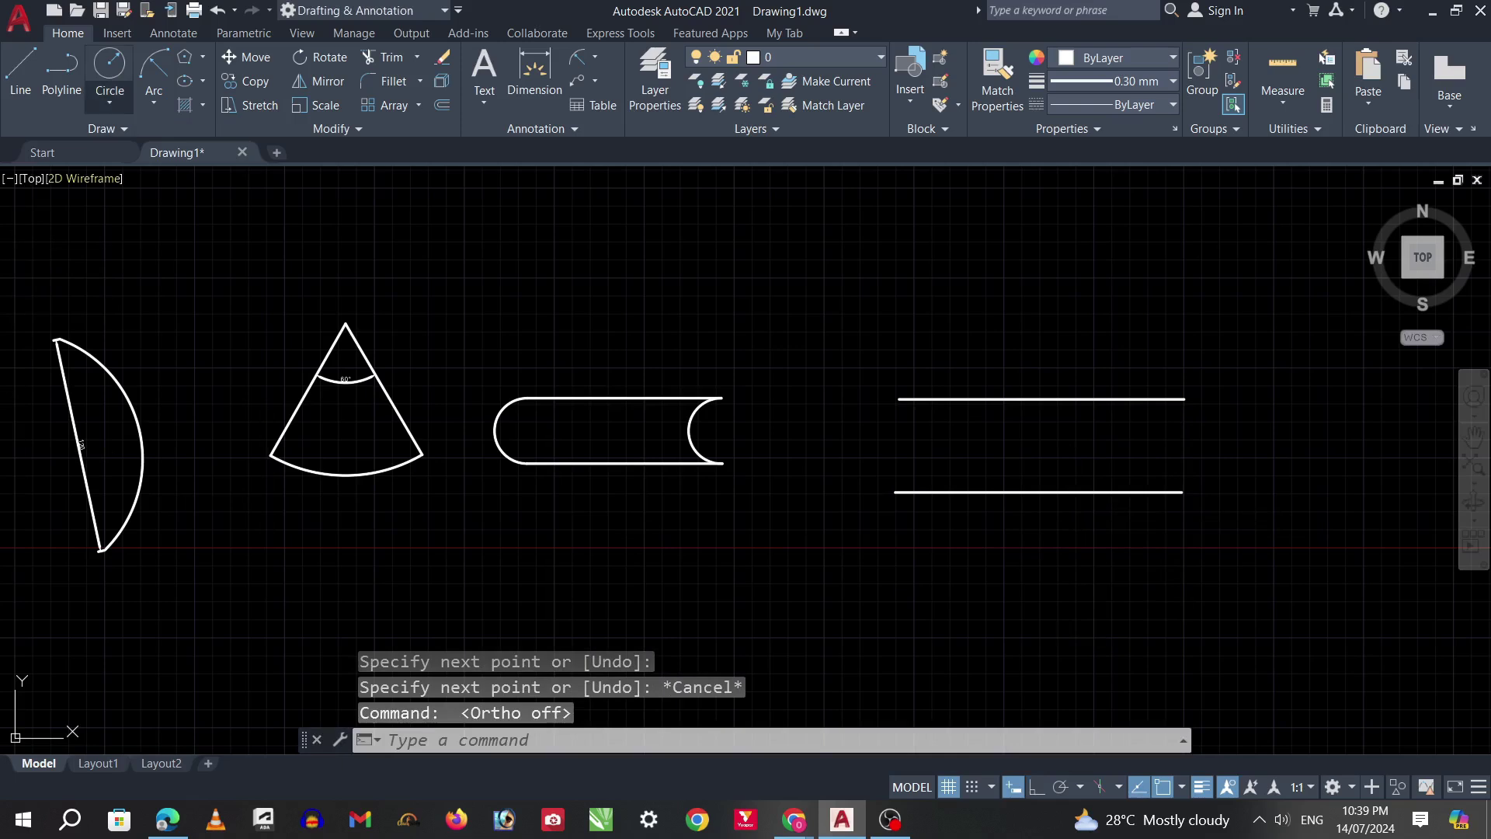
pyautogui.click(154, 101)
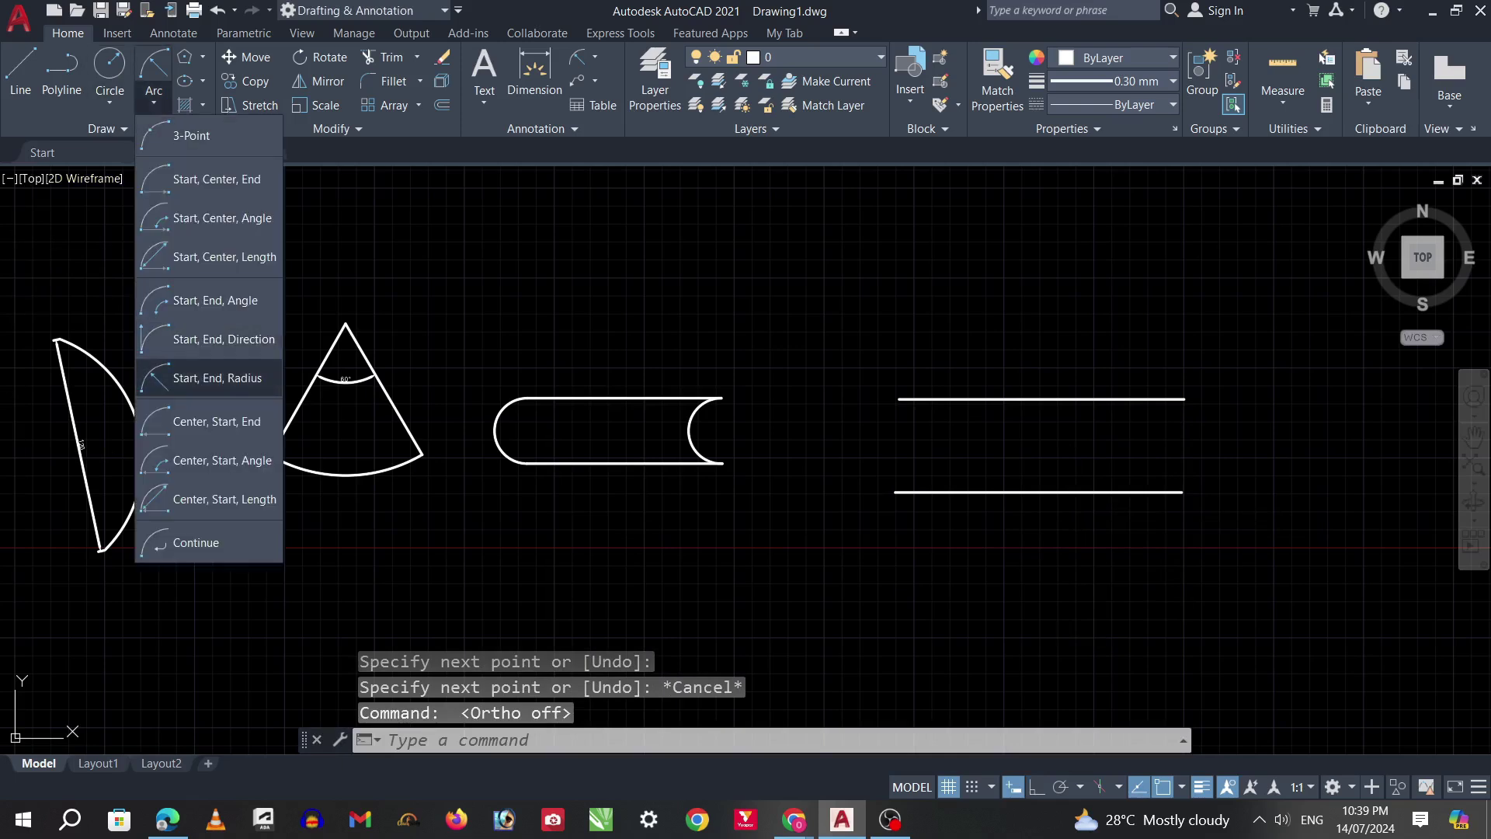
# Step: Join the two lines' right ends with a shallow radius-170 arc
pyautogui.click(194, 377)
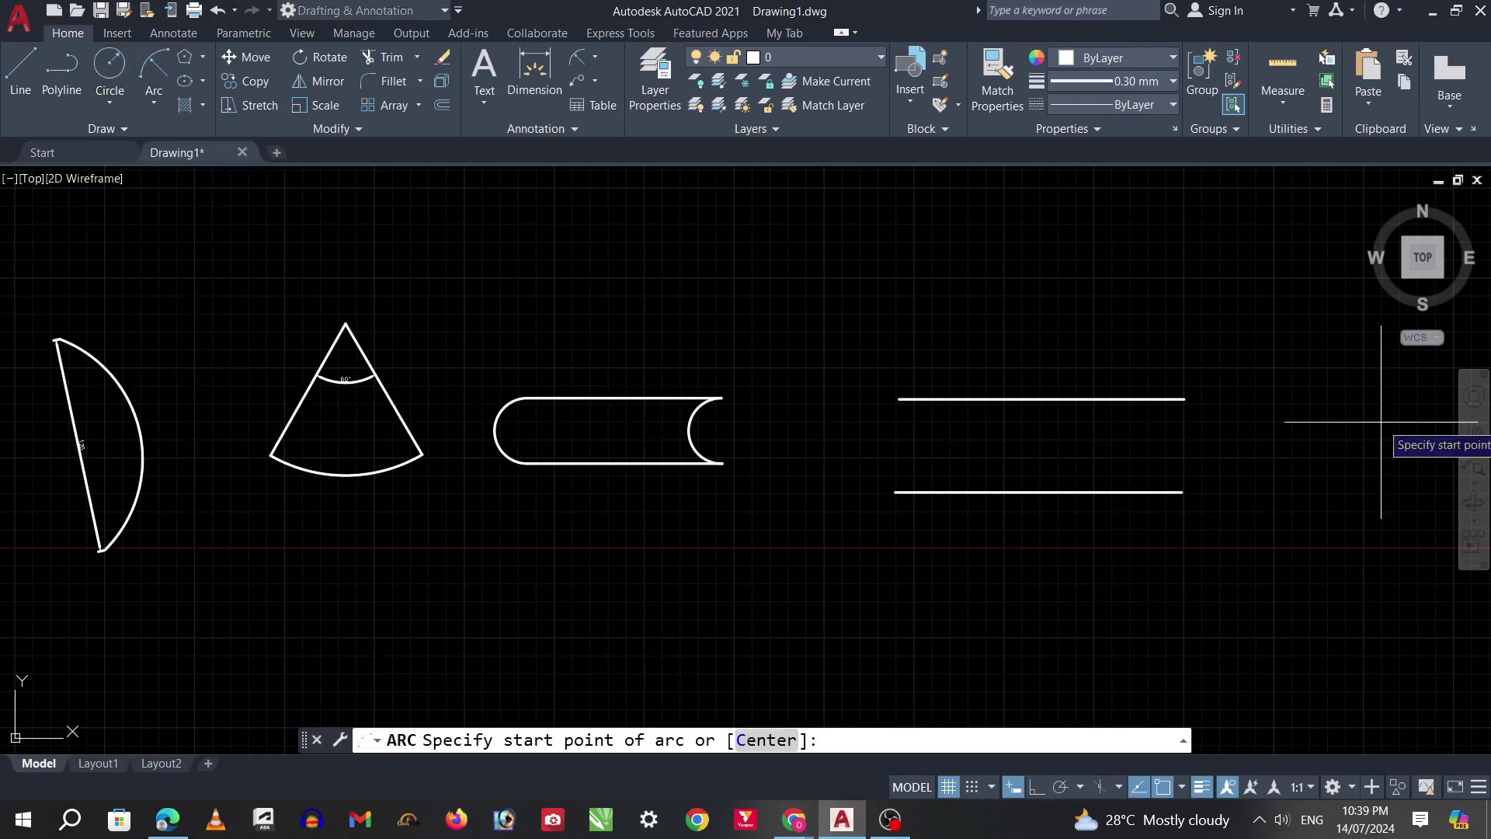
pyautogui.click(1184, 399)
pyautogui.click(1183, 491)
pyautogui.write('170')
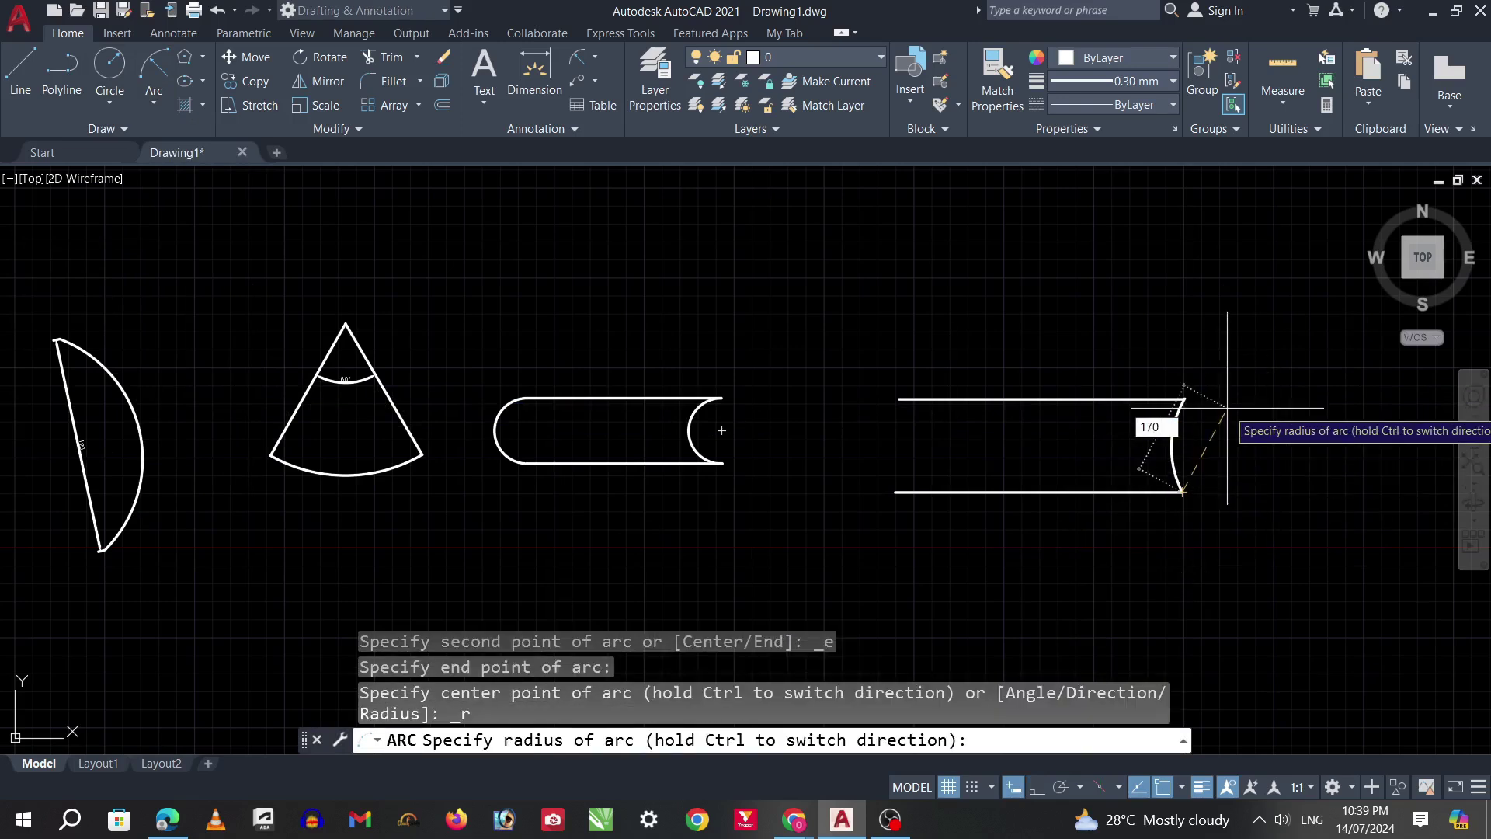
pyautogui.press('Return')
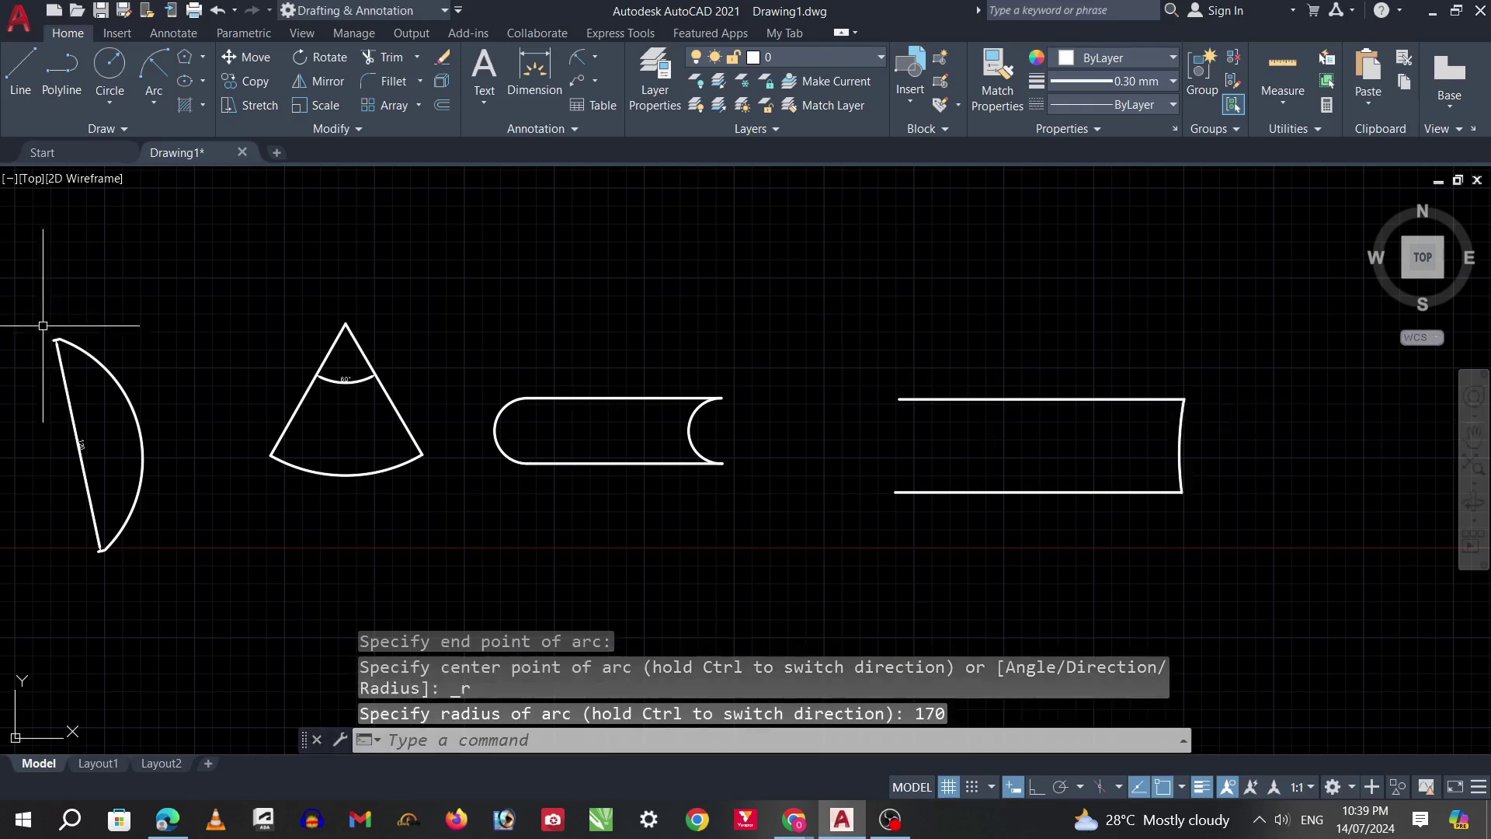
# Step: Join the two lines' left ends with a rounded radius-20 arc
pyautogui.click(154, 103)
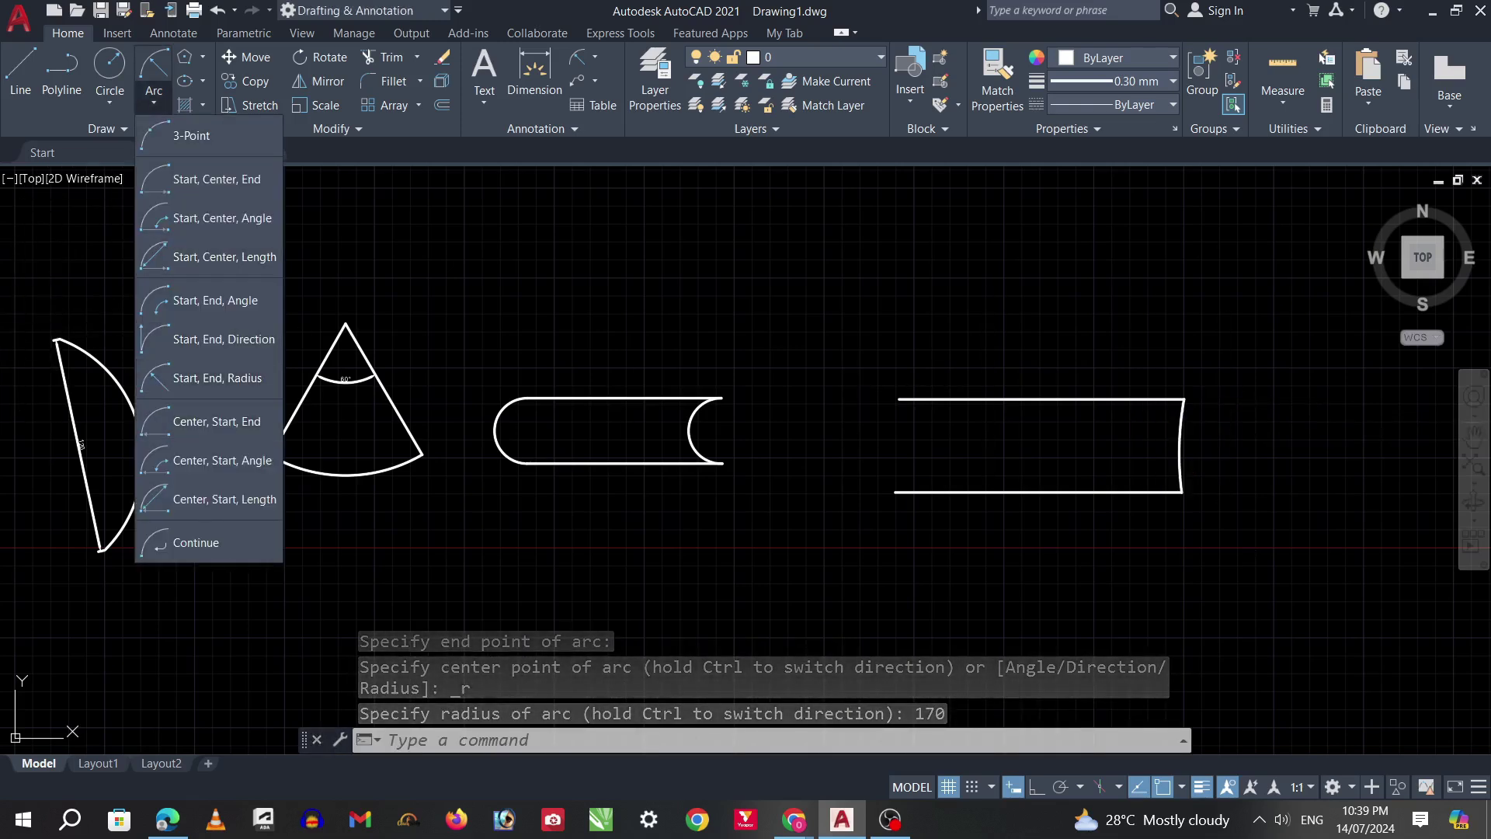
pyautogui.click(186, 378)
pyautogui.click(900, 399)
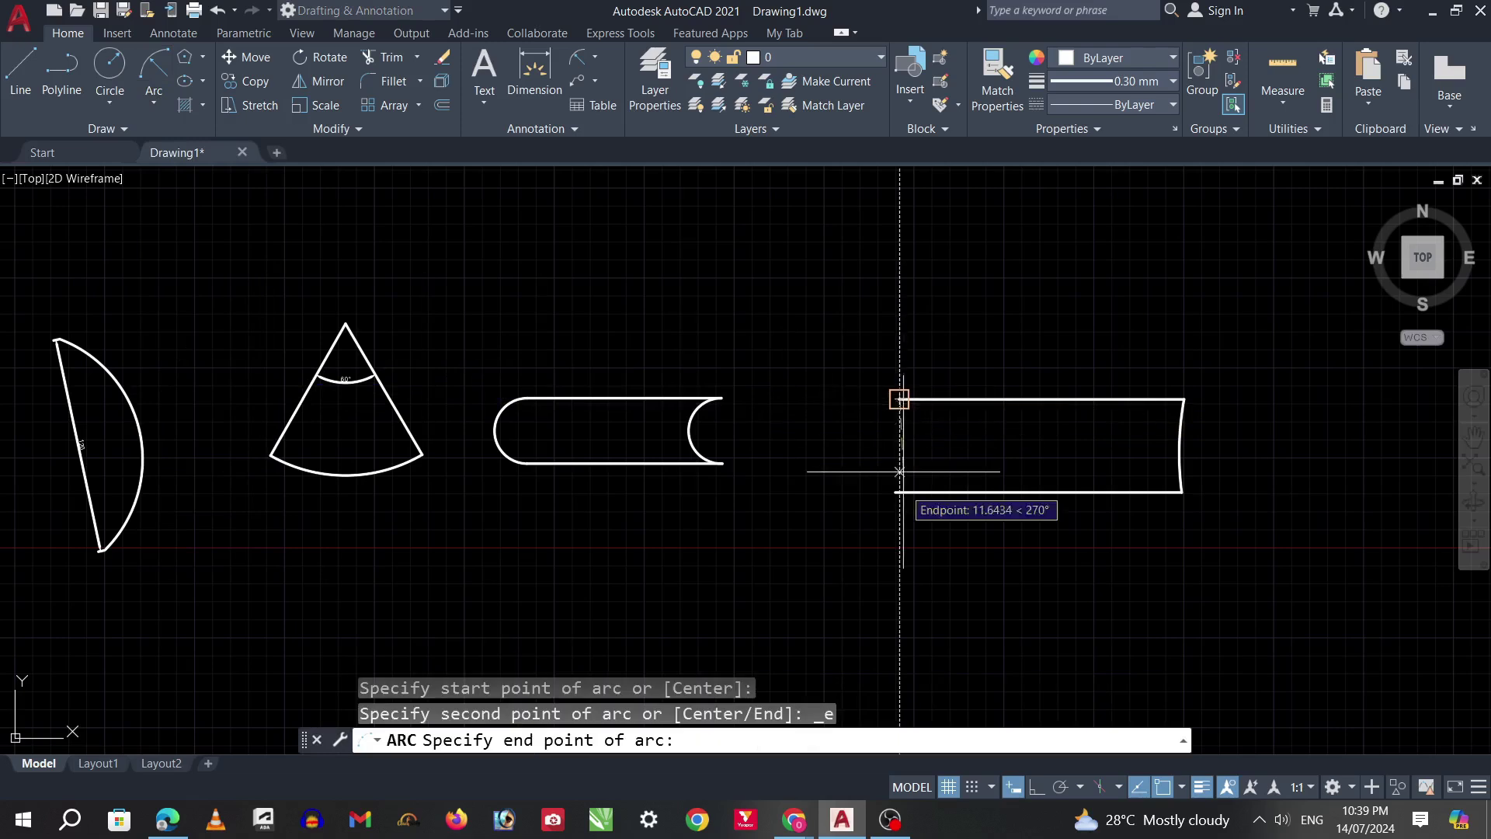
pyautogui.click(896, 491)
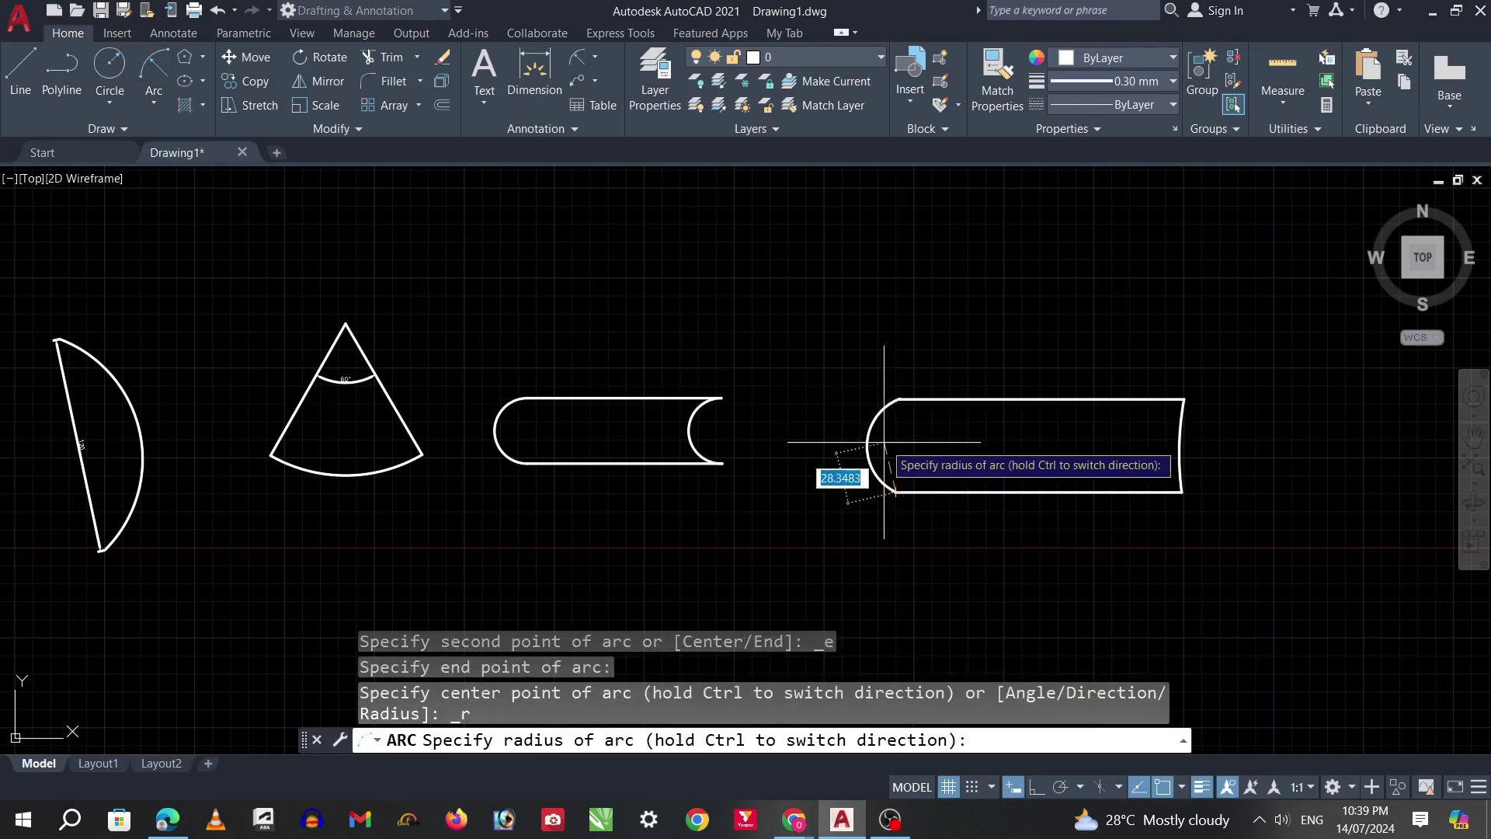
pyautogui.write('20')
pyautogui.press('Return')
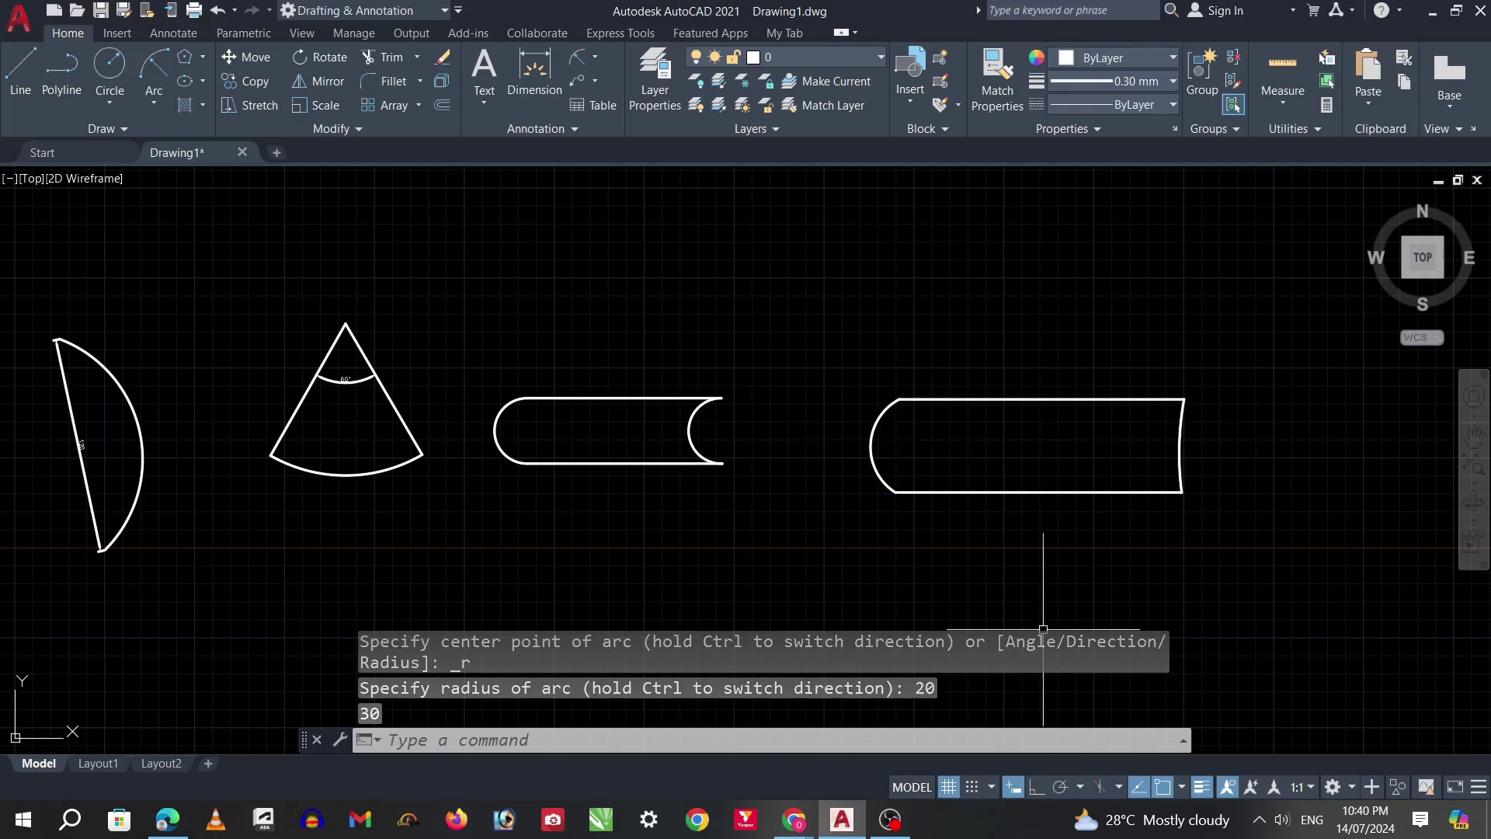
pyautogui.scroll(2, 1262, 439)
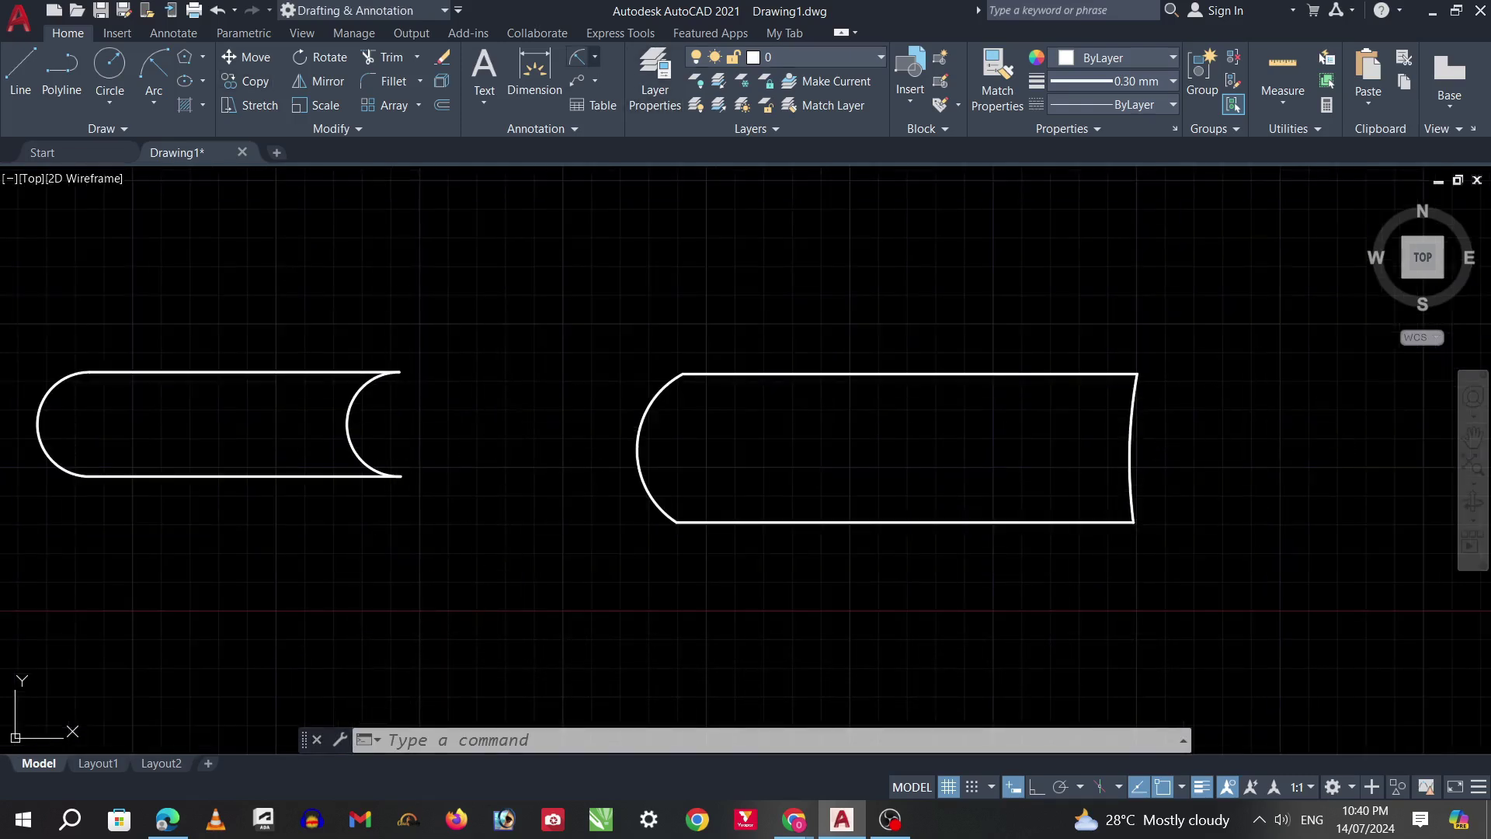
# Step: Add an R170 radius dimension to the shape's shallow right arc
pyautogui.click(594, 57)
pyautogui.click(622, 248)
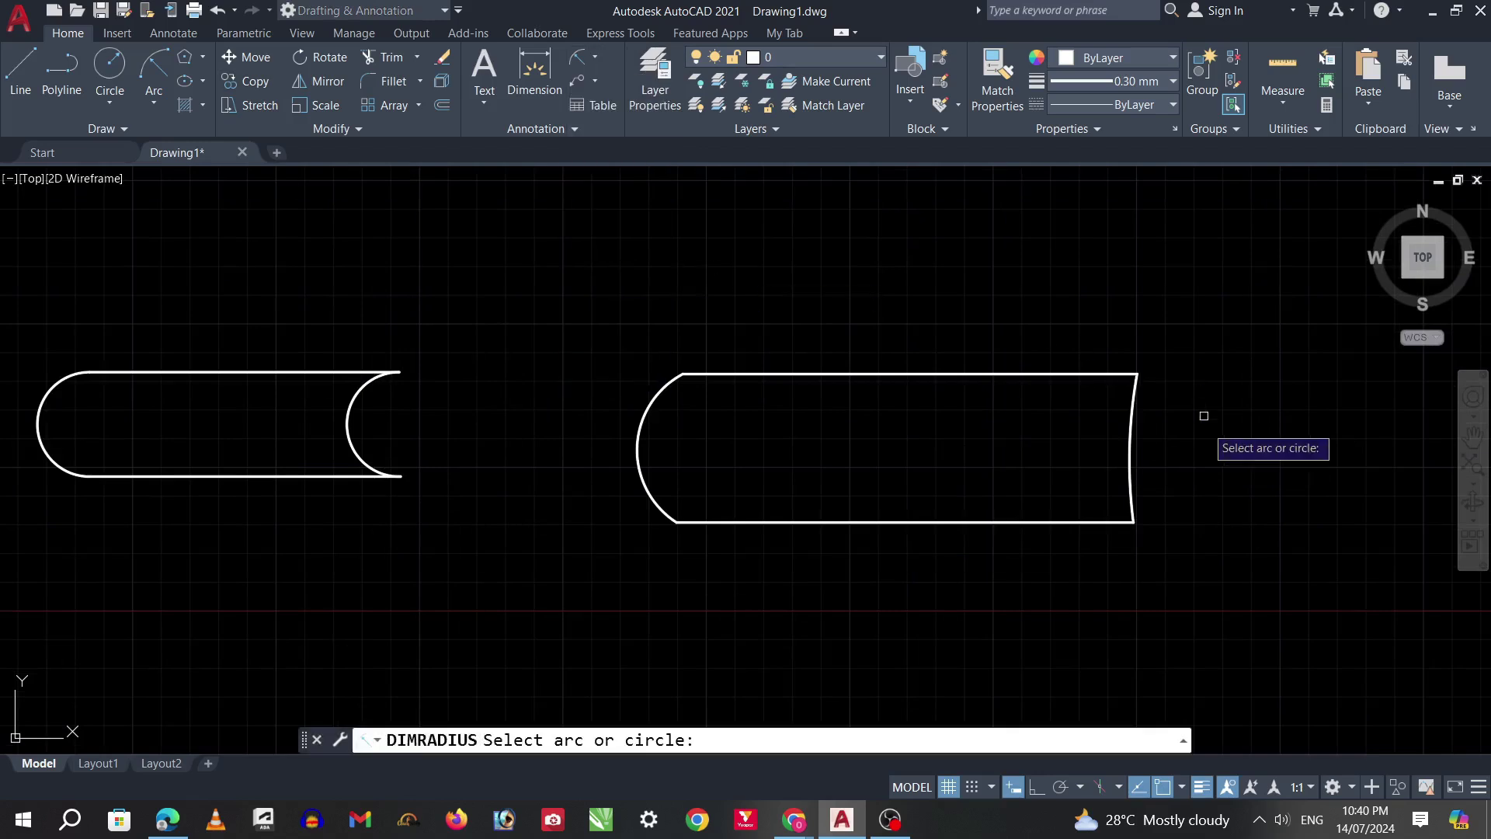
pyautogui.click(1132, 449)
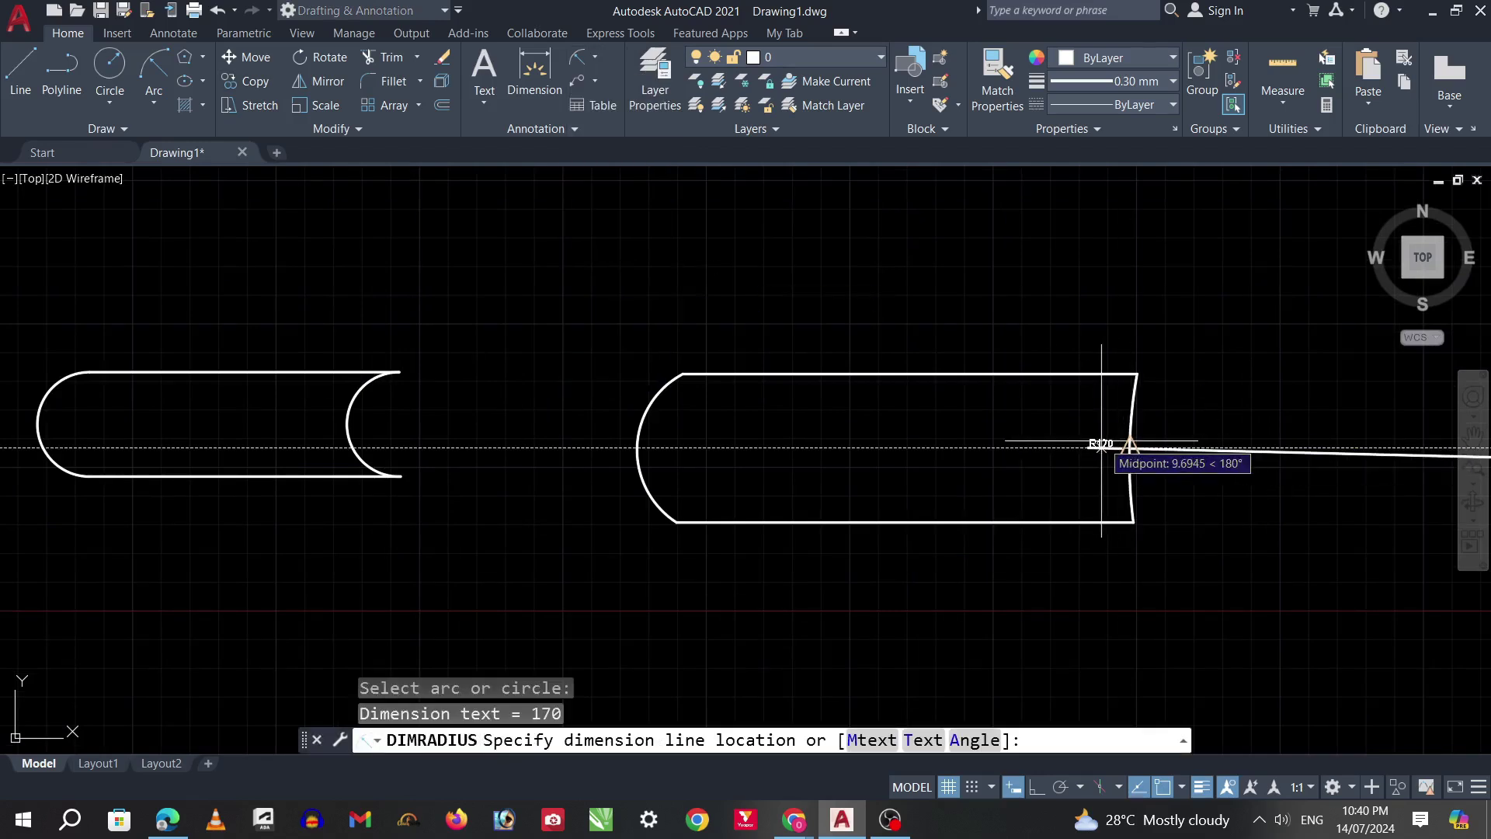
pyautogui.click(1102, 444)
pyautogui.scroll(4, 1114, 452)
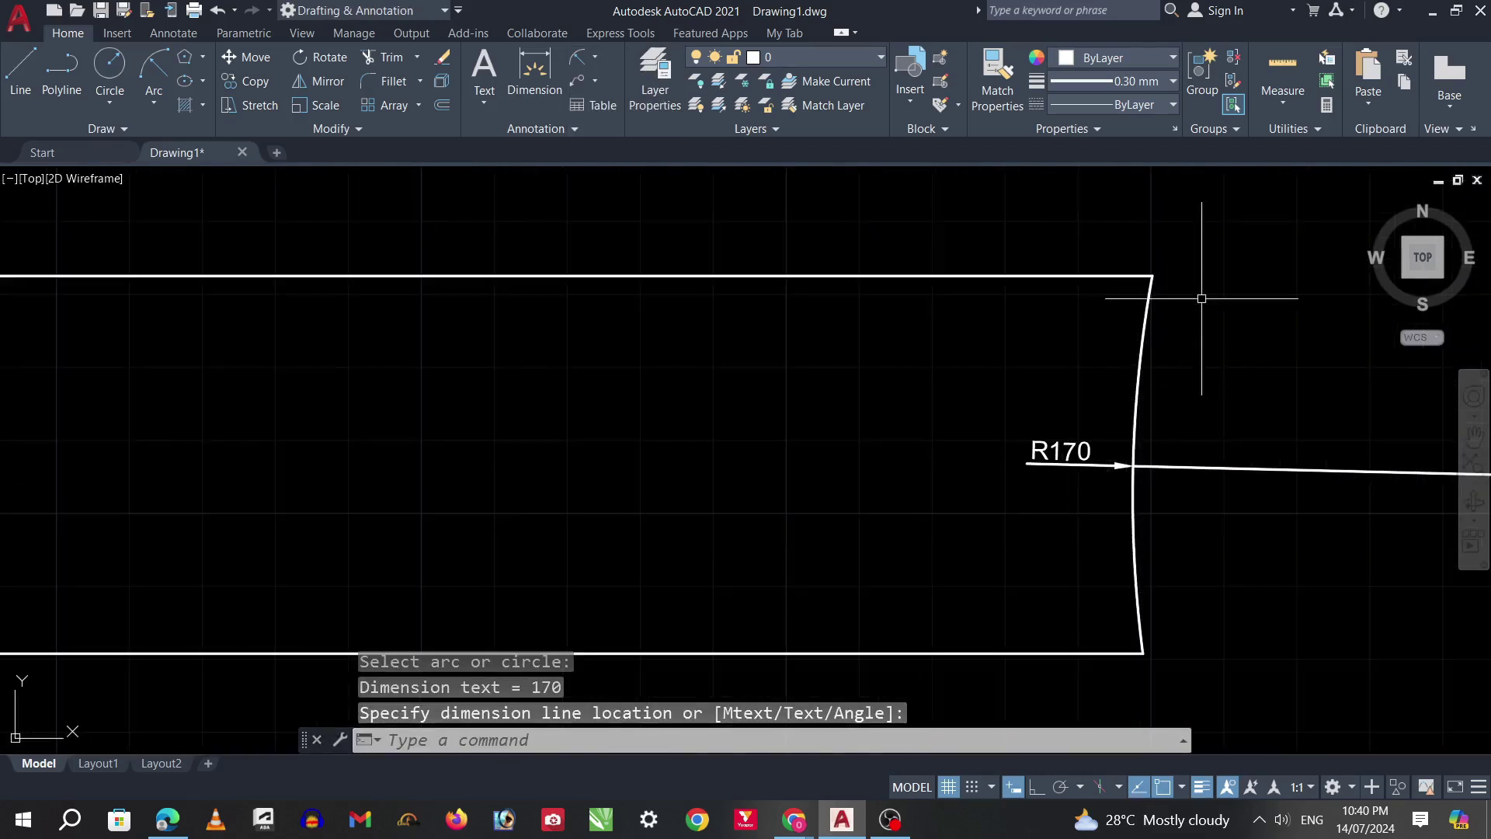
pyautogui.scroll(-5, 1115, 450)
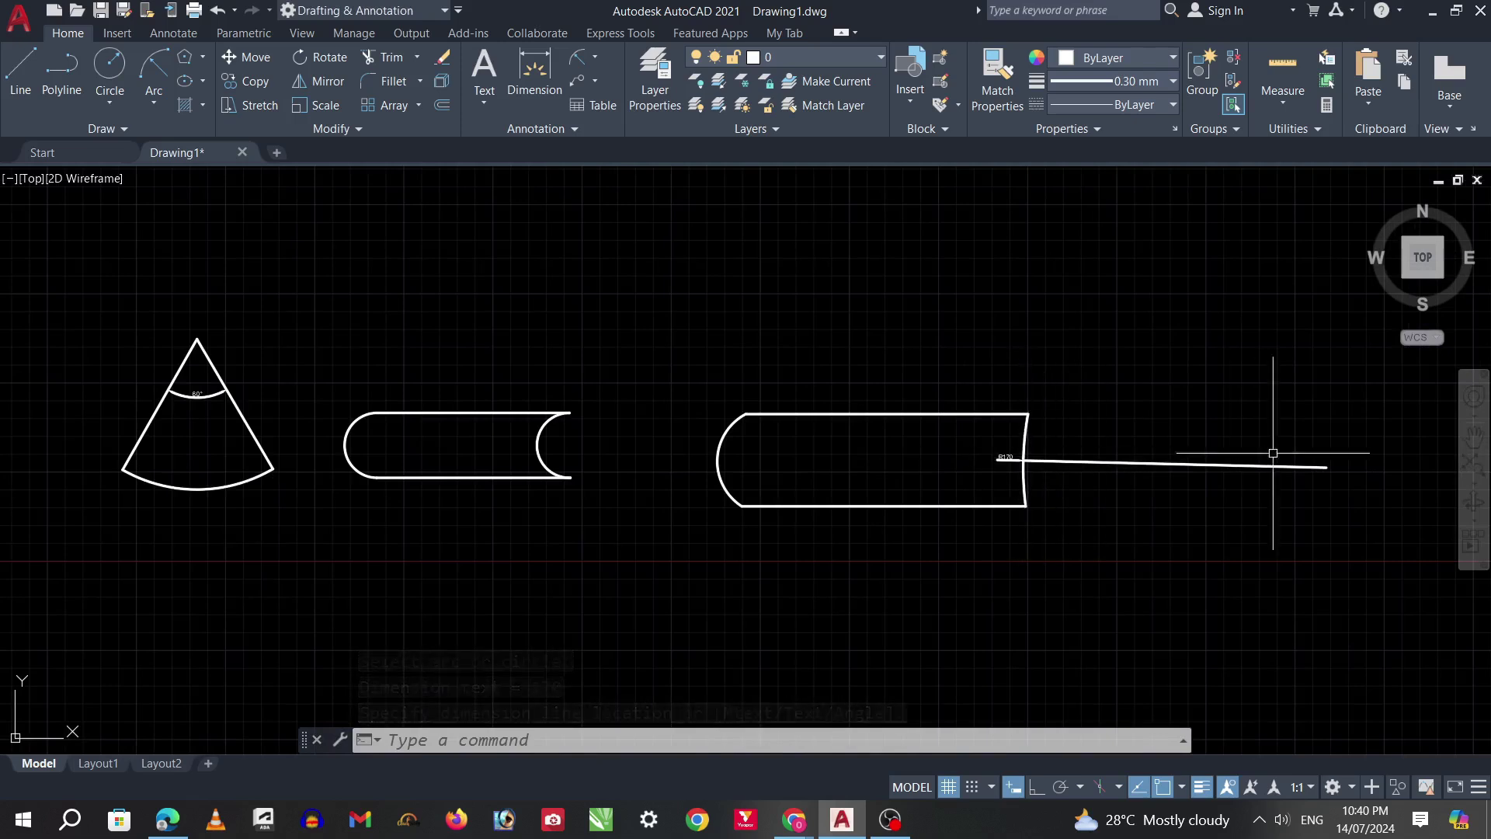
pyautogui.scroll(2, 610, 466)
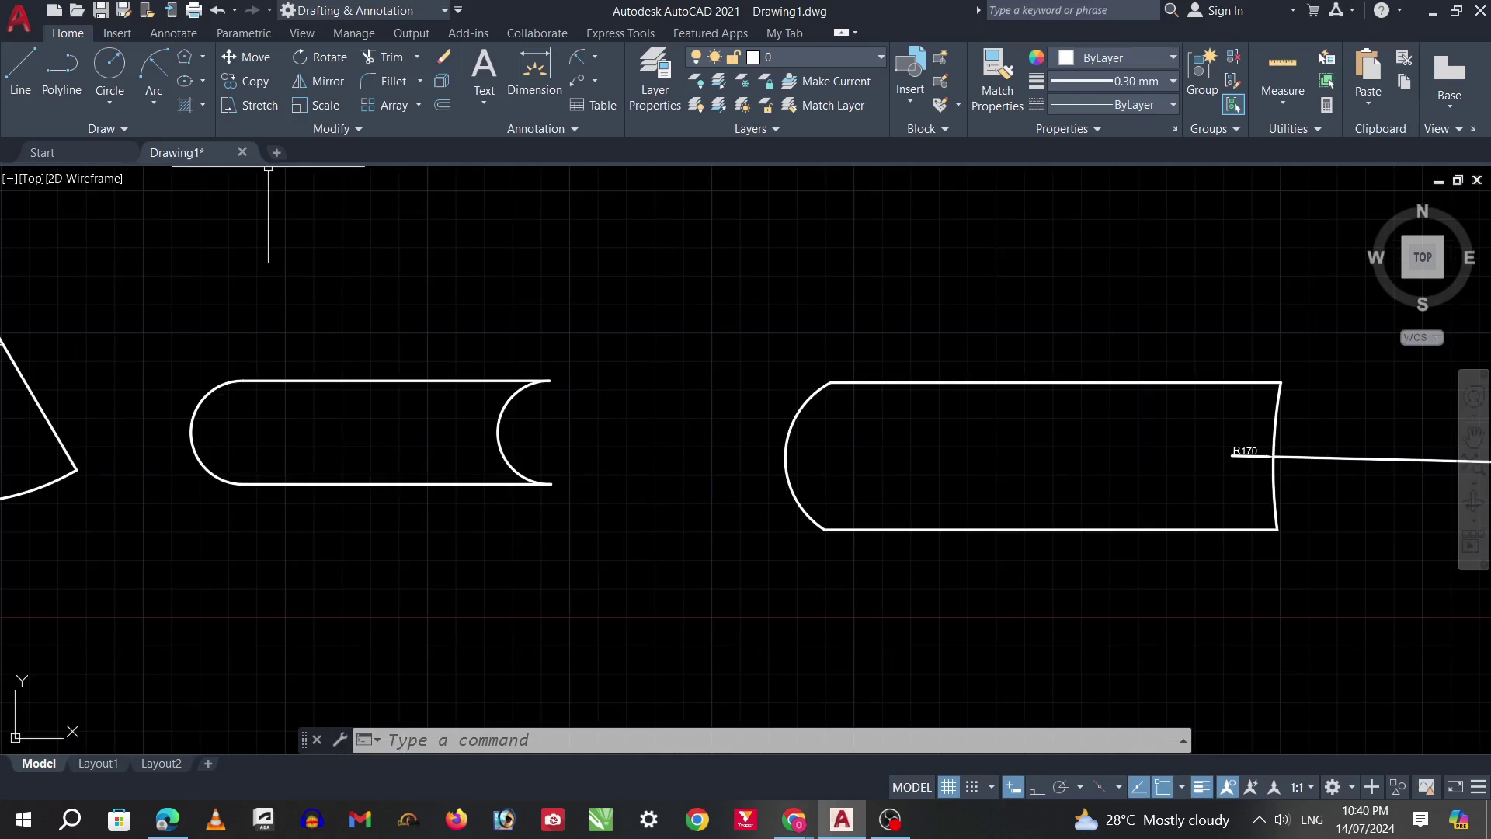
pyautogui.press('Escape')
# Step: Add an R30 radius dimension to the shape's small left arc
pyautogui.click(595, 57)
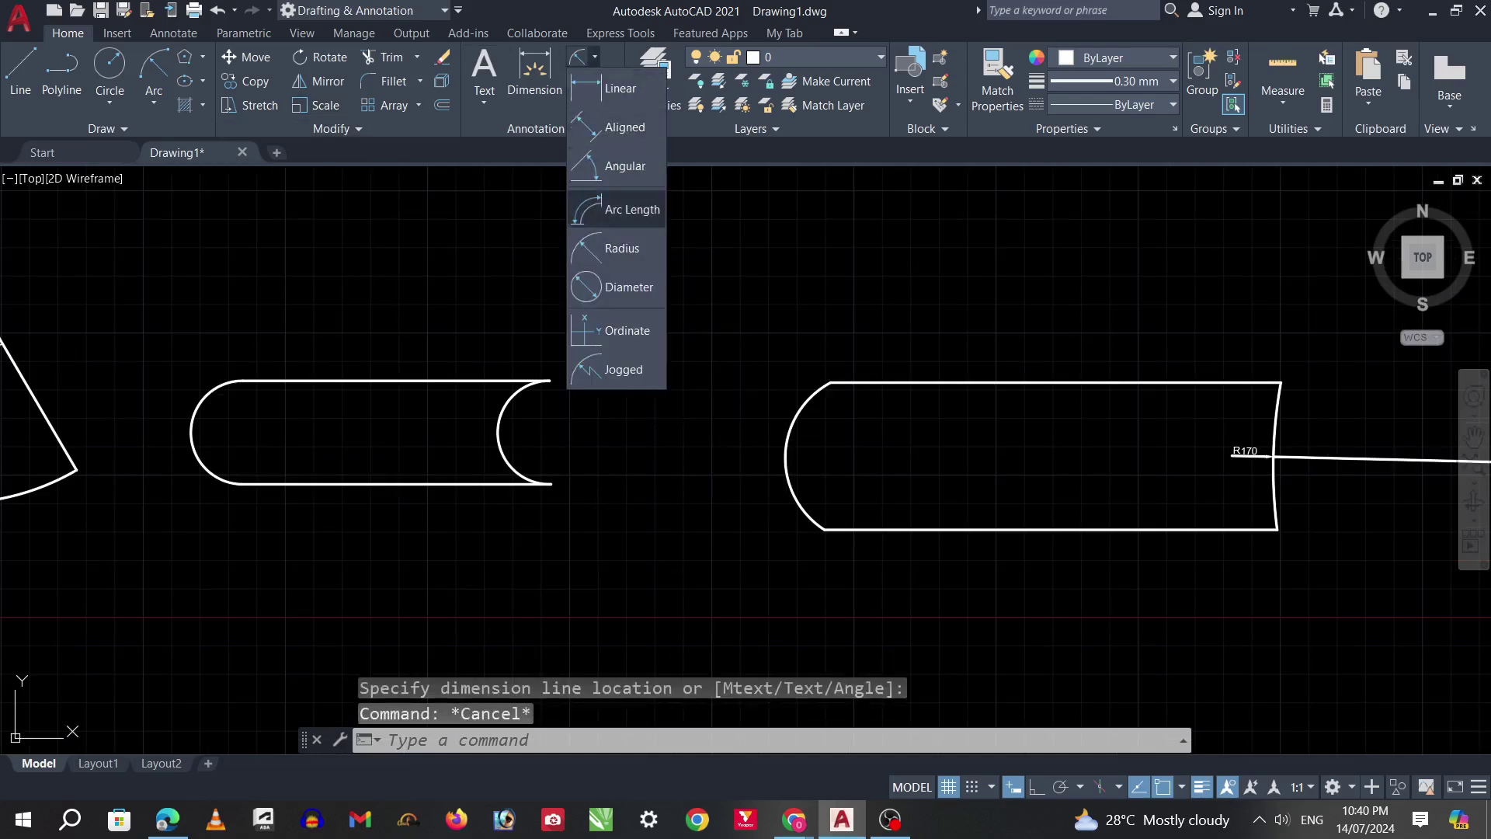
pyautogui.click(614, 246)
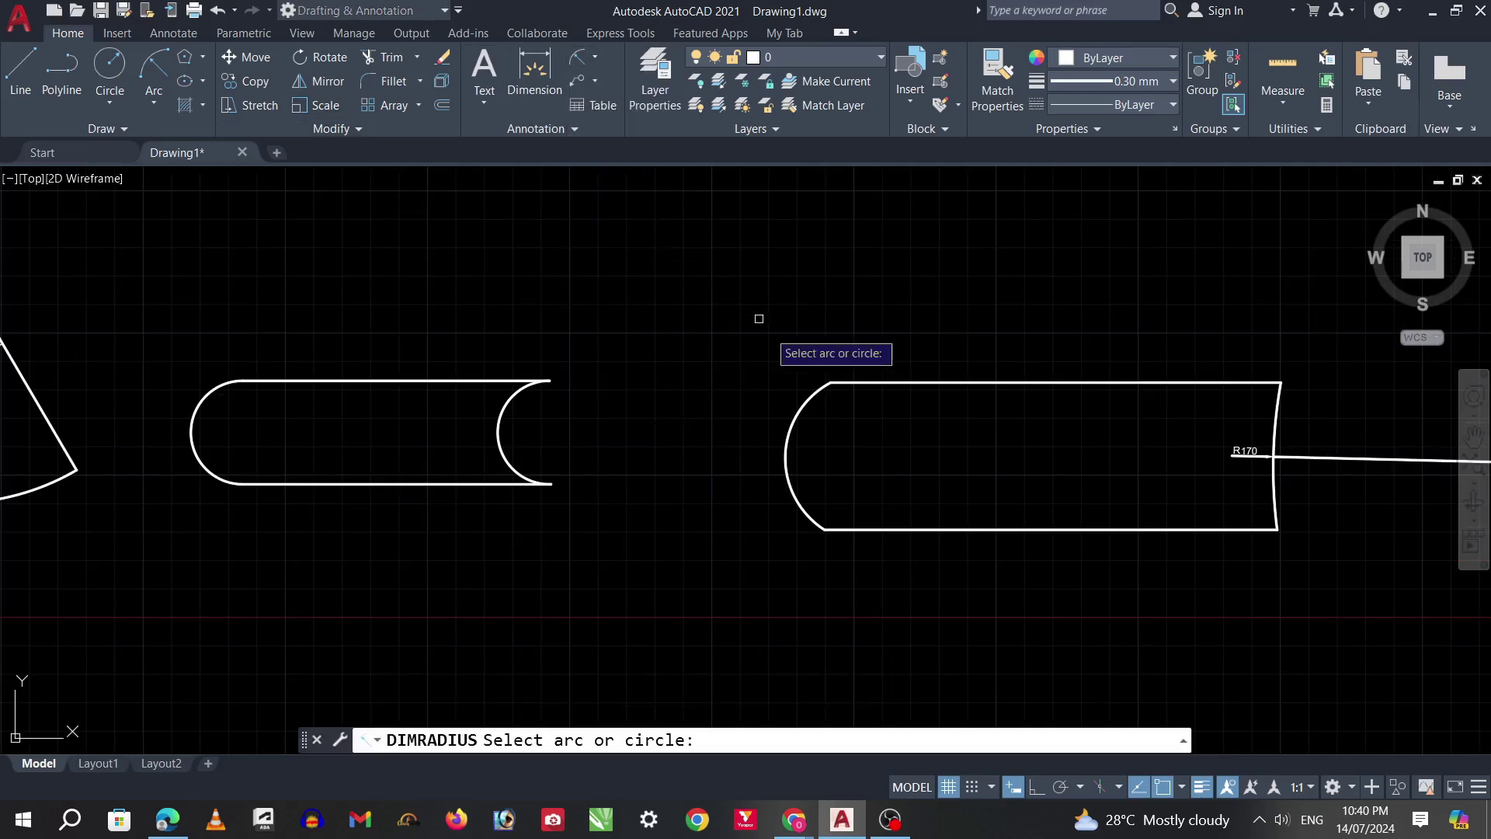
pyautogui.click(787, 439)
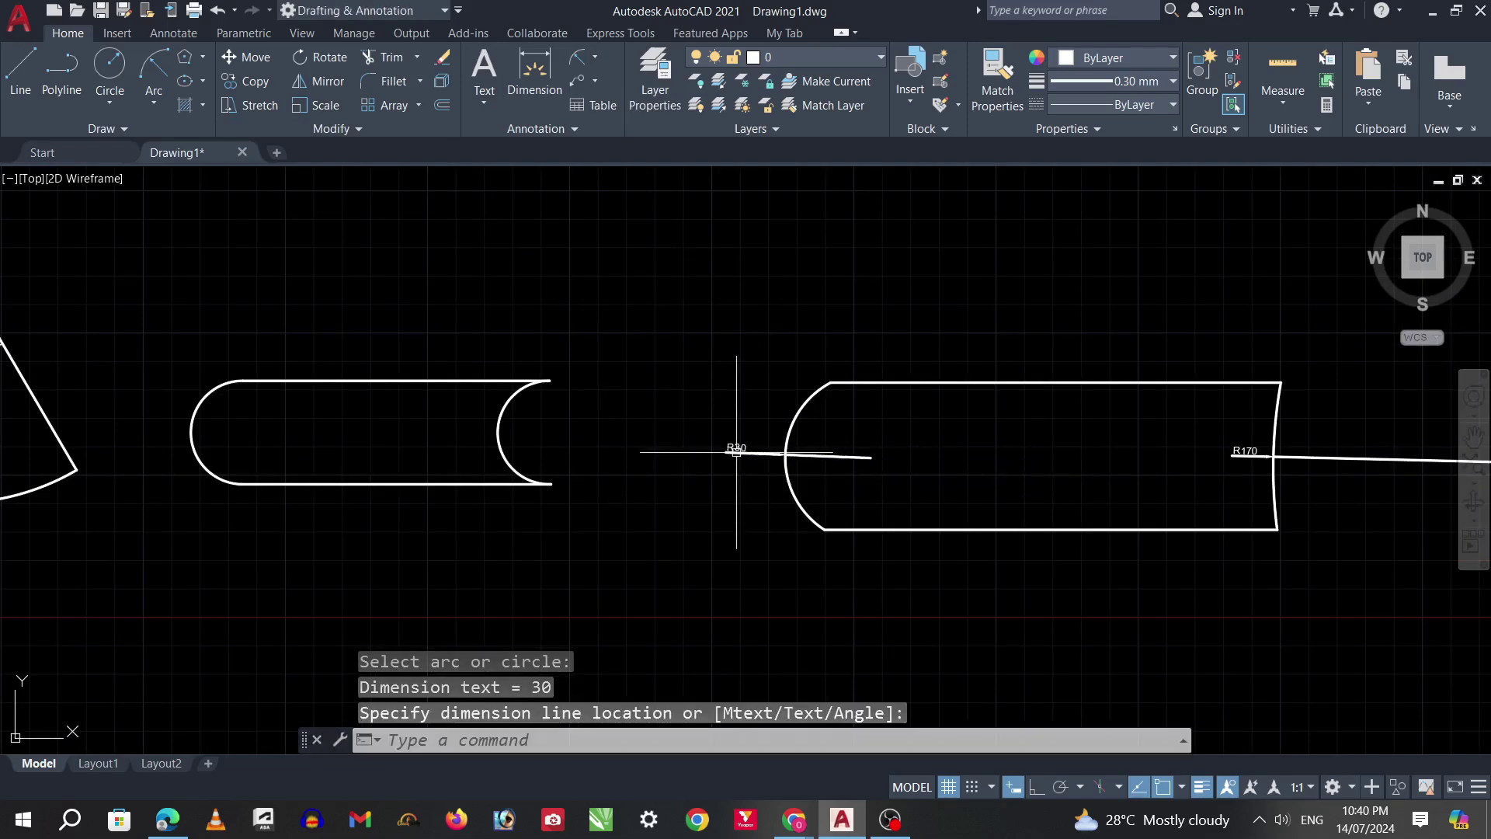
pyautogui.scroll(3, 766, 457)
pyautogui.scroll(2, 764, 458)
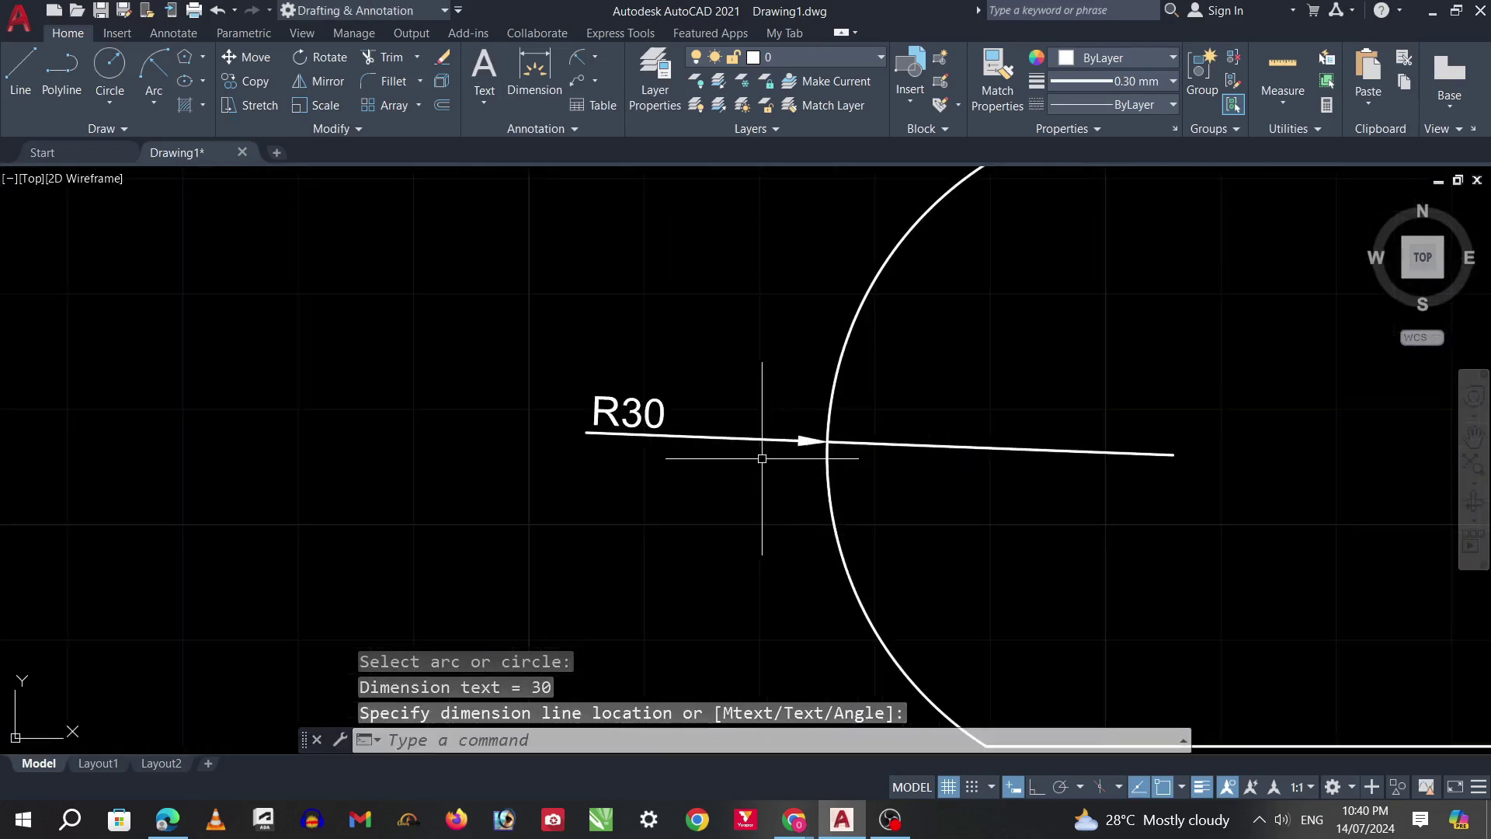
pyautogui.scroll(-4, 666, 422)
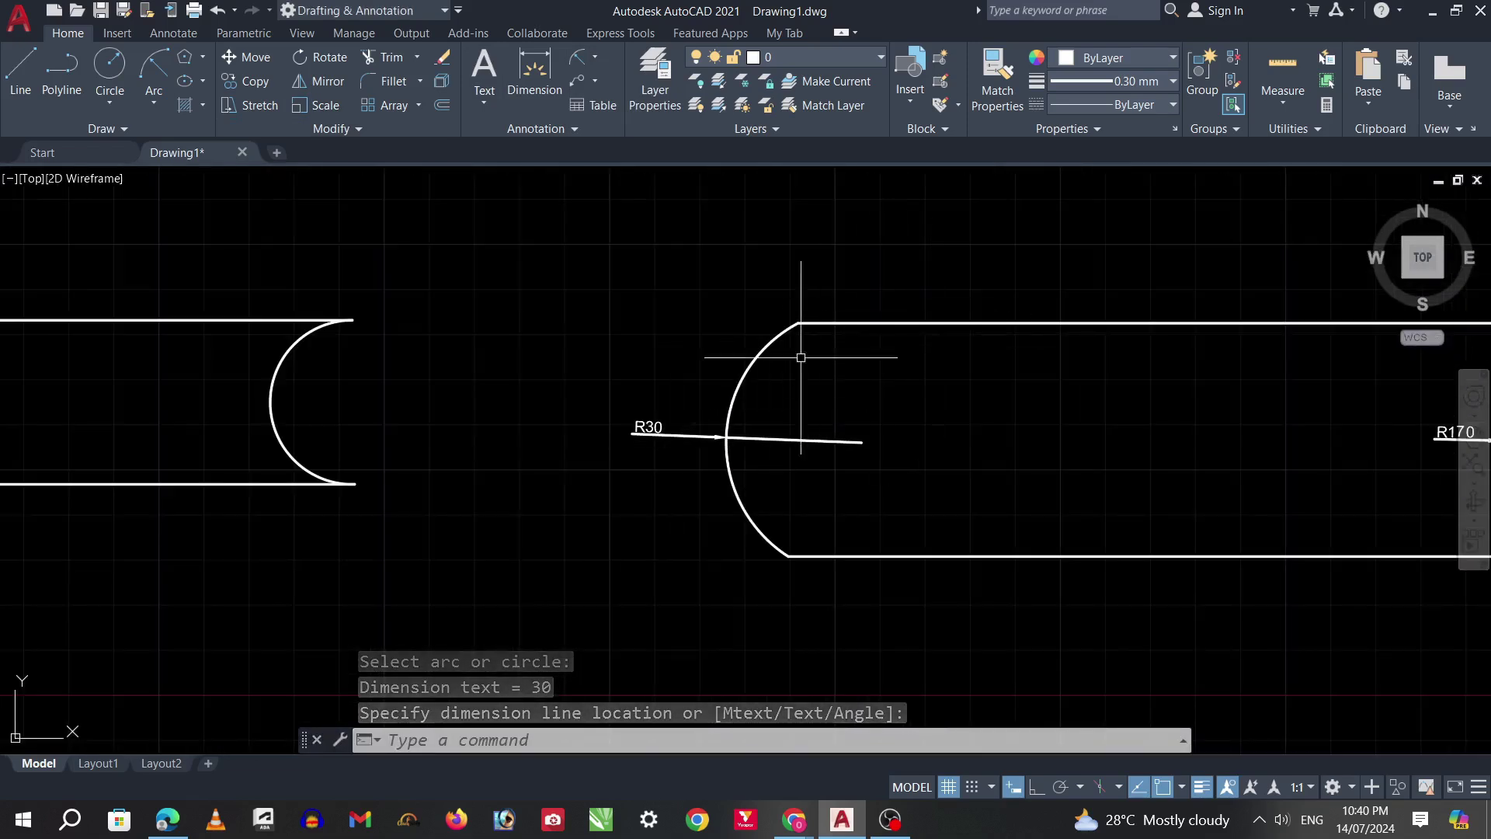
pyautogui.scroll(-2, 866, 443)
pyautogui.click(789, 488)
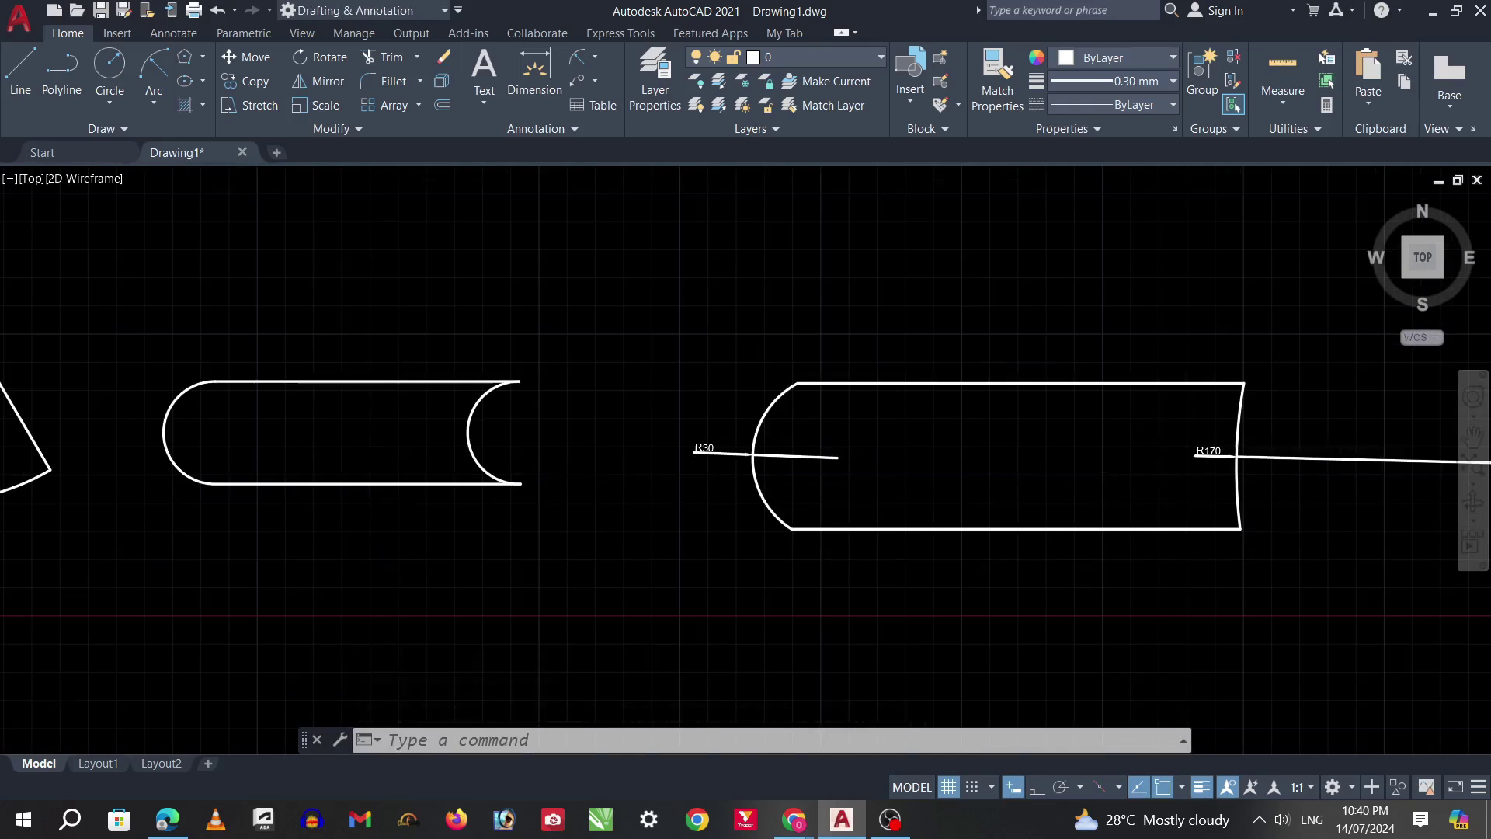
pyautogui.scroll(4, 1263, 439)
pyautogui.scroll(-4, 1219, 457)
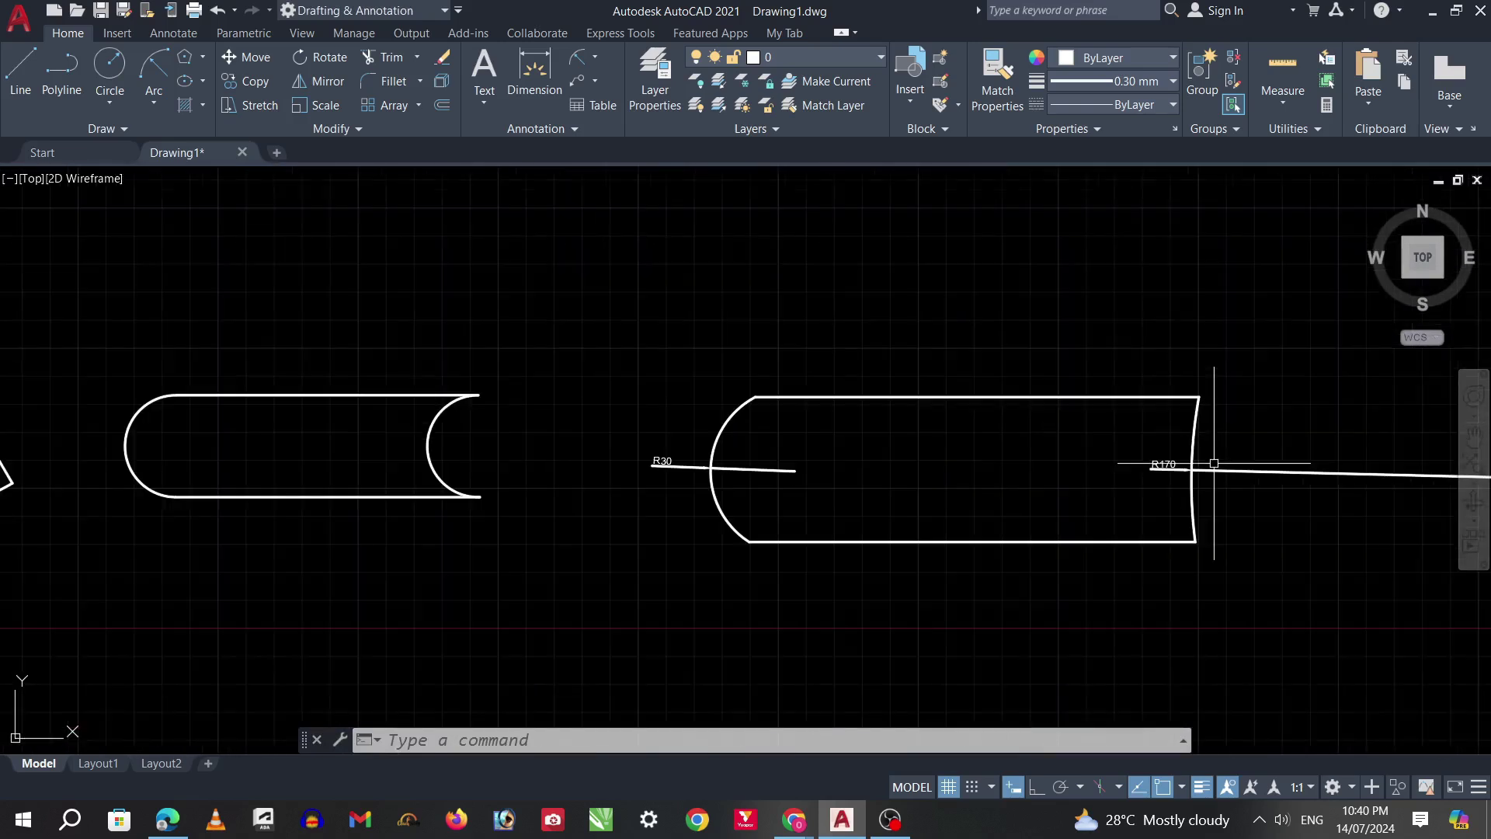
pyautogui.scroll(-2, 887, 559)
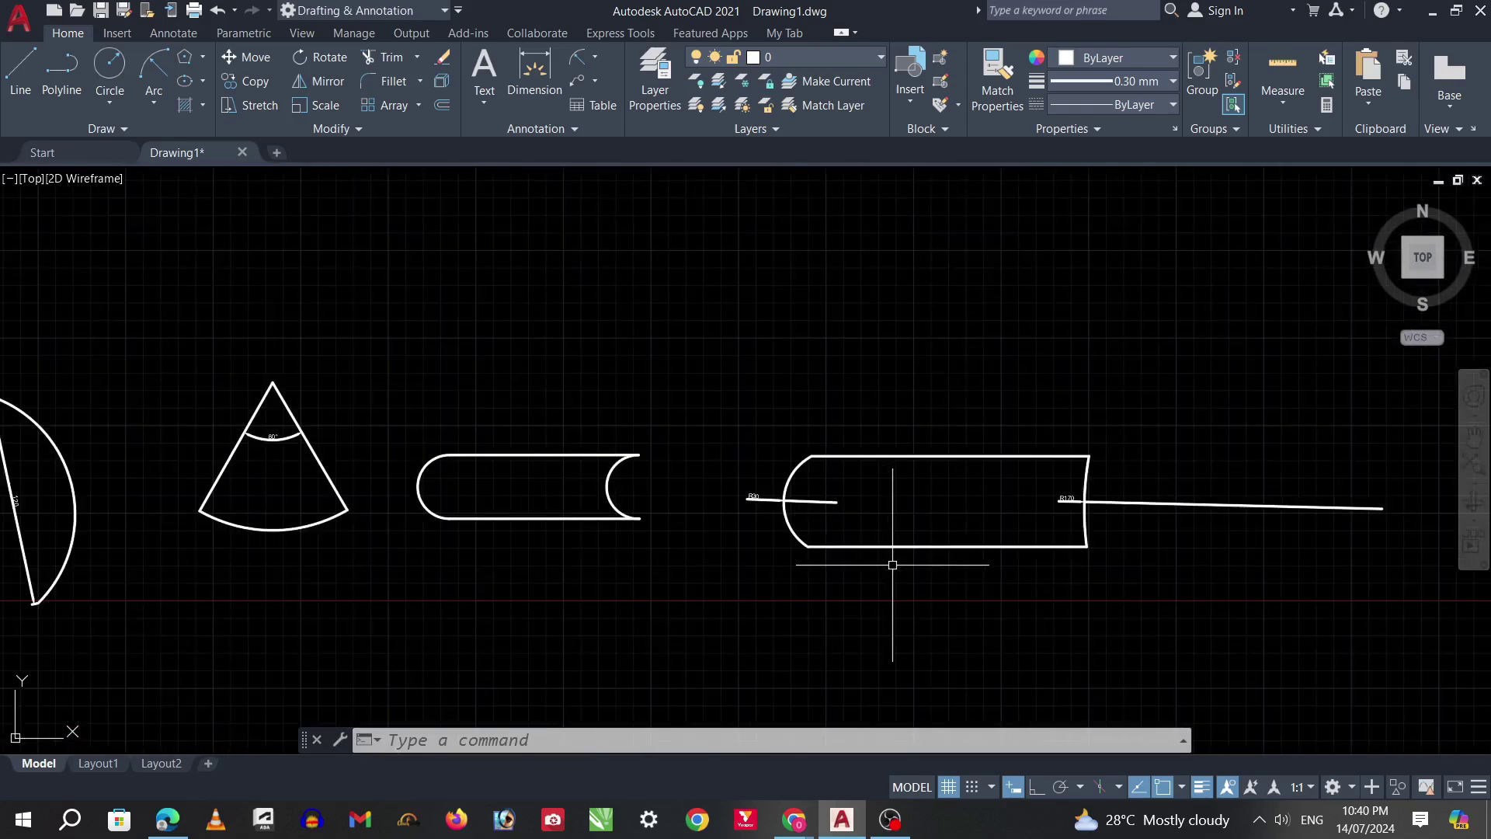
# Step: Draw a five-sided inscribed pentagon in empty space with the POL command
pyautogui.click(154, 103)
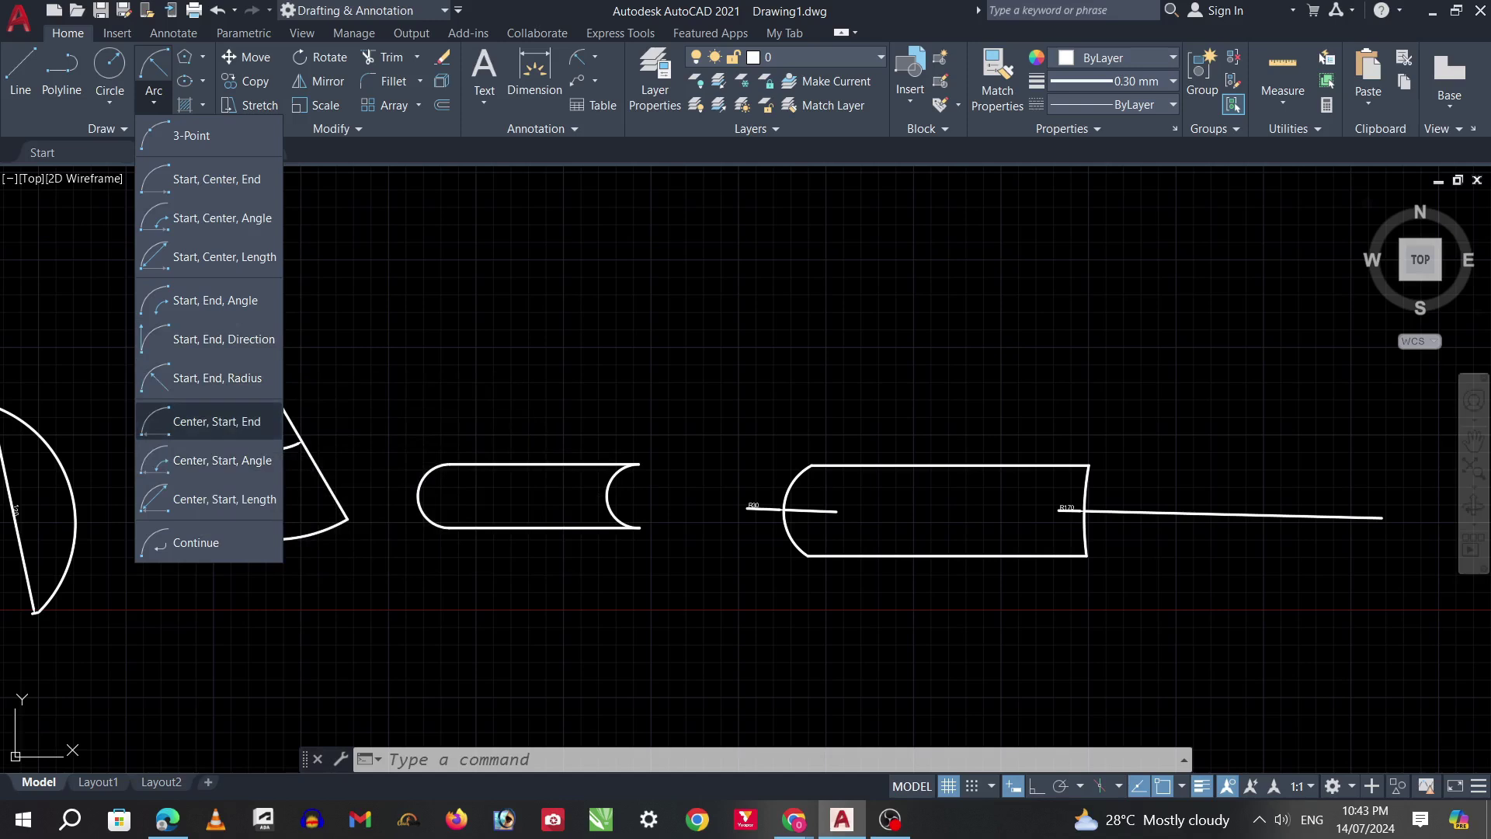
pyautogui.click(210, 421)
pyautogui.scroll(-2, 567, 499)
pyautogui.moveTo(592, 517); pyautogui.dragTo(910, 560, button='middle')
pyautogui.press('Escape')
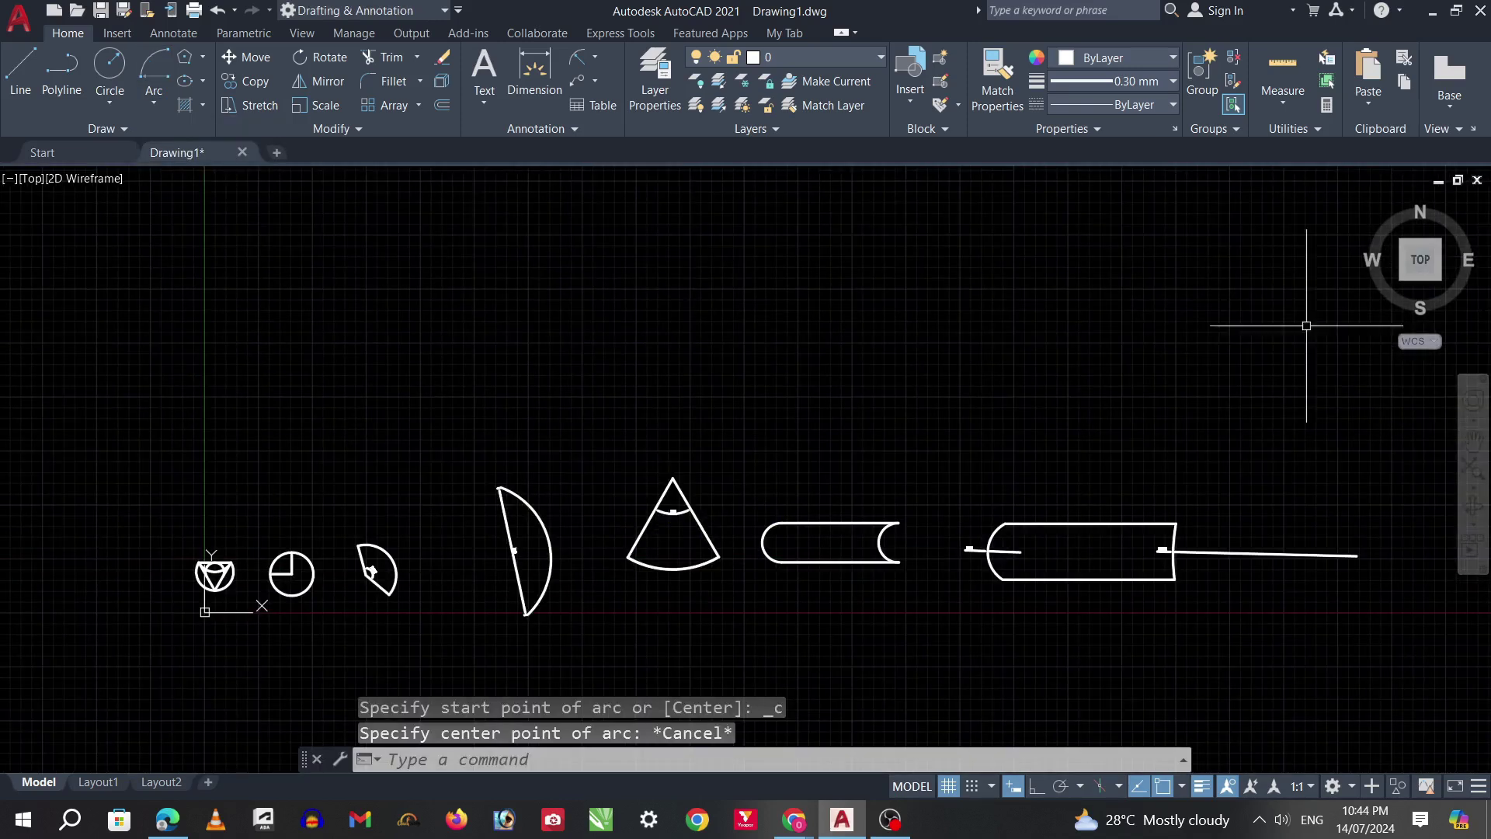
pyautogui.scroll(4, 447, 332)
pyautogui.write('pol')
pyautogui.press('Return')
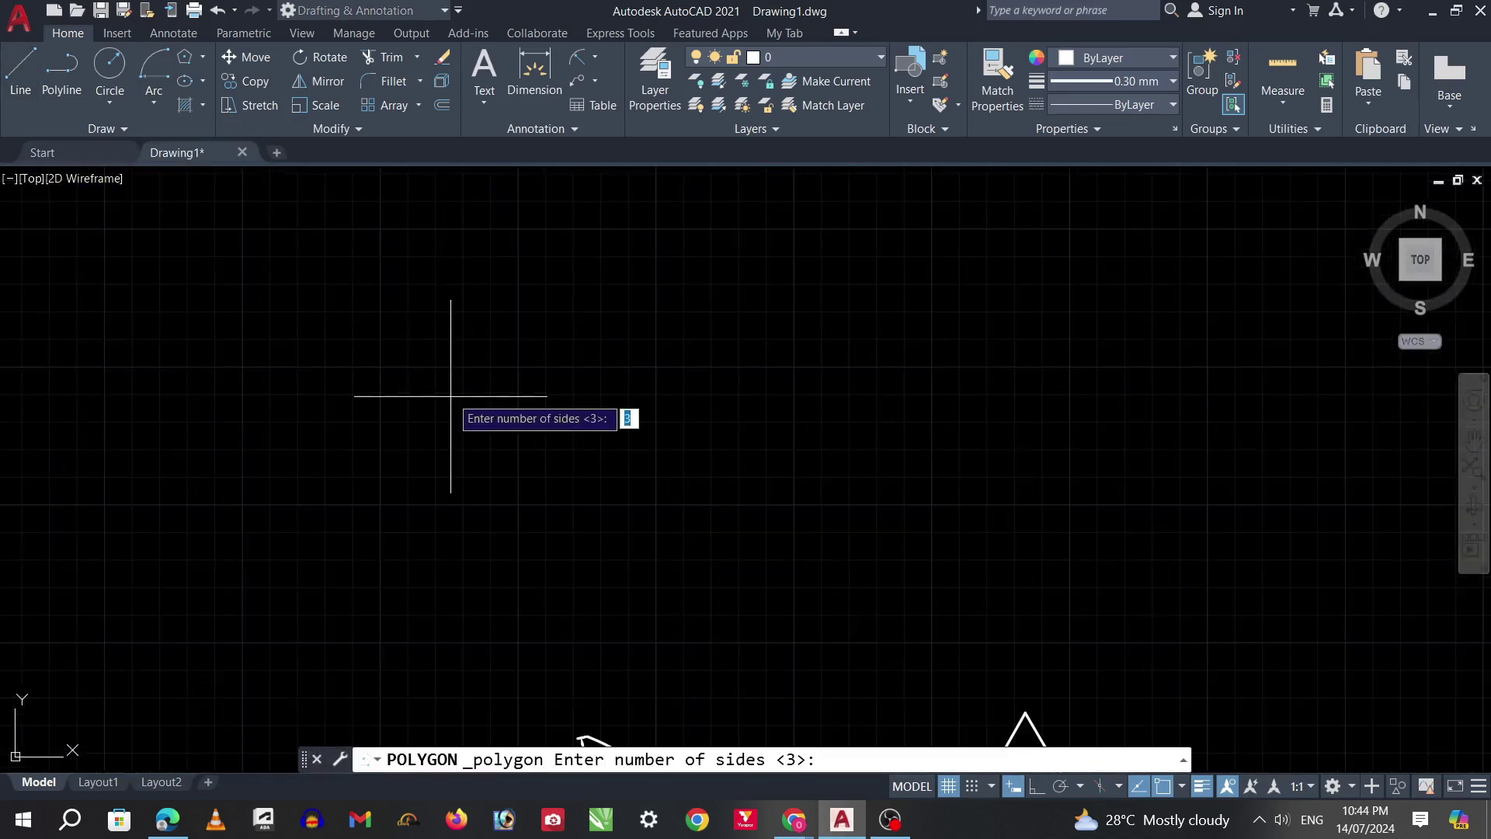
pyautogui.write('5')
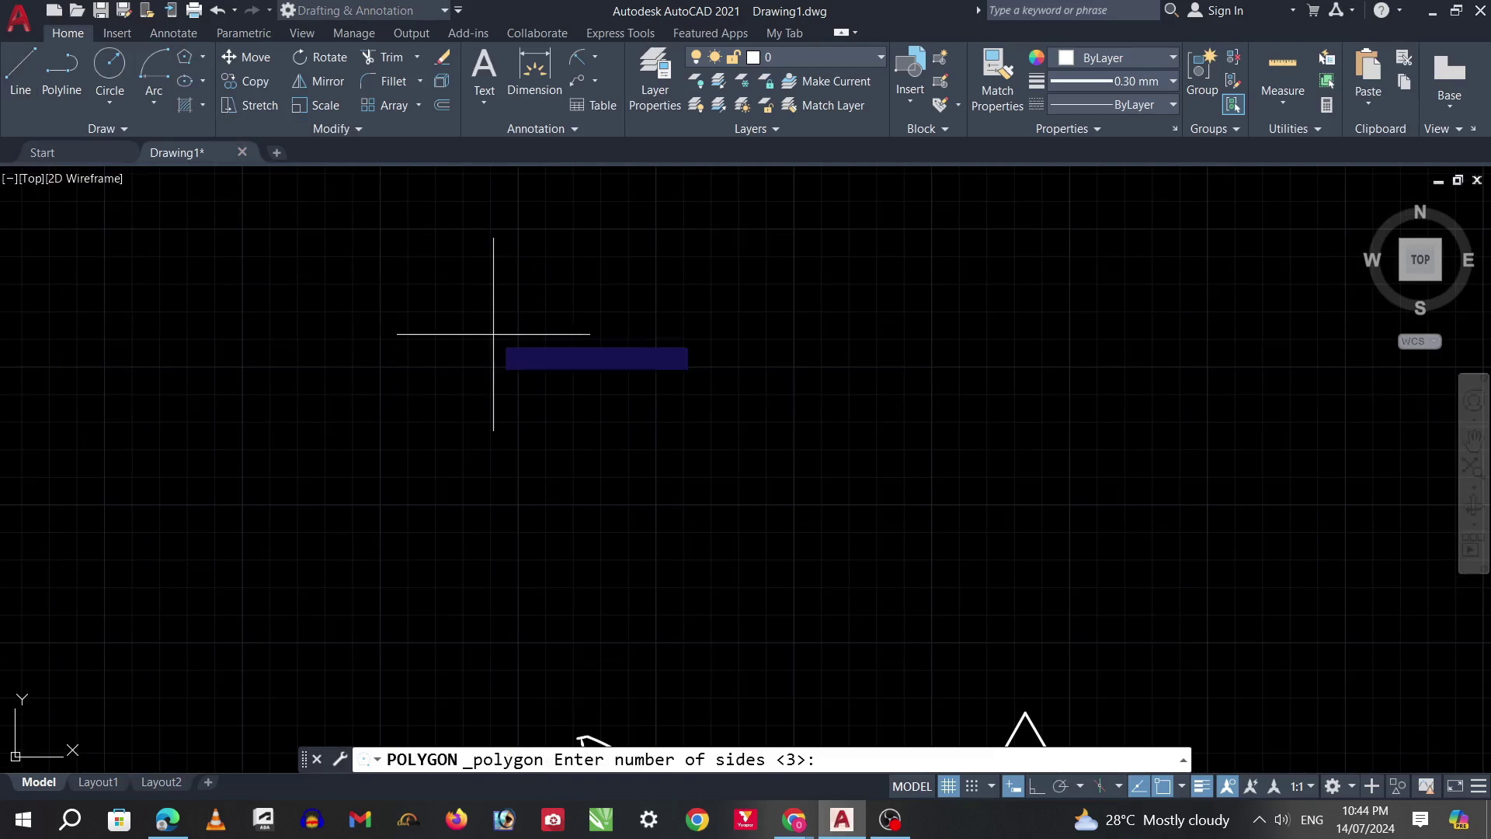
pyautogui.press('Return')
pyautogui.press('Return')
pyautogui.click(453, 407)
pyautogui.press('Return')
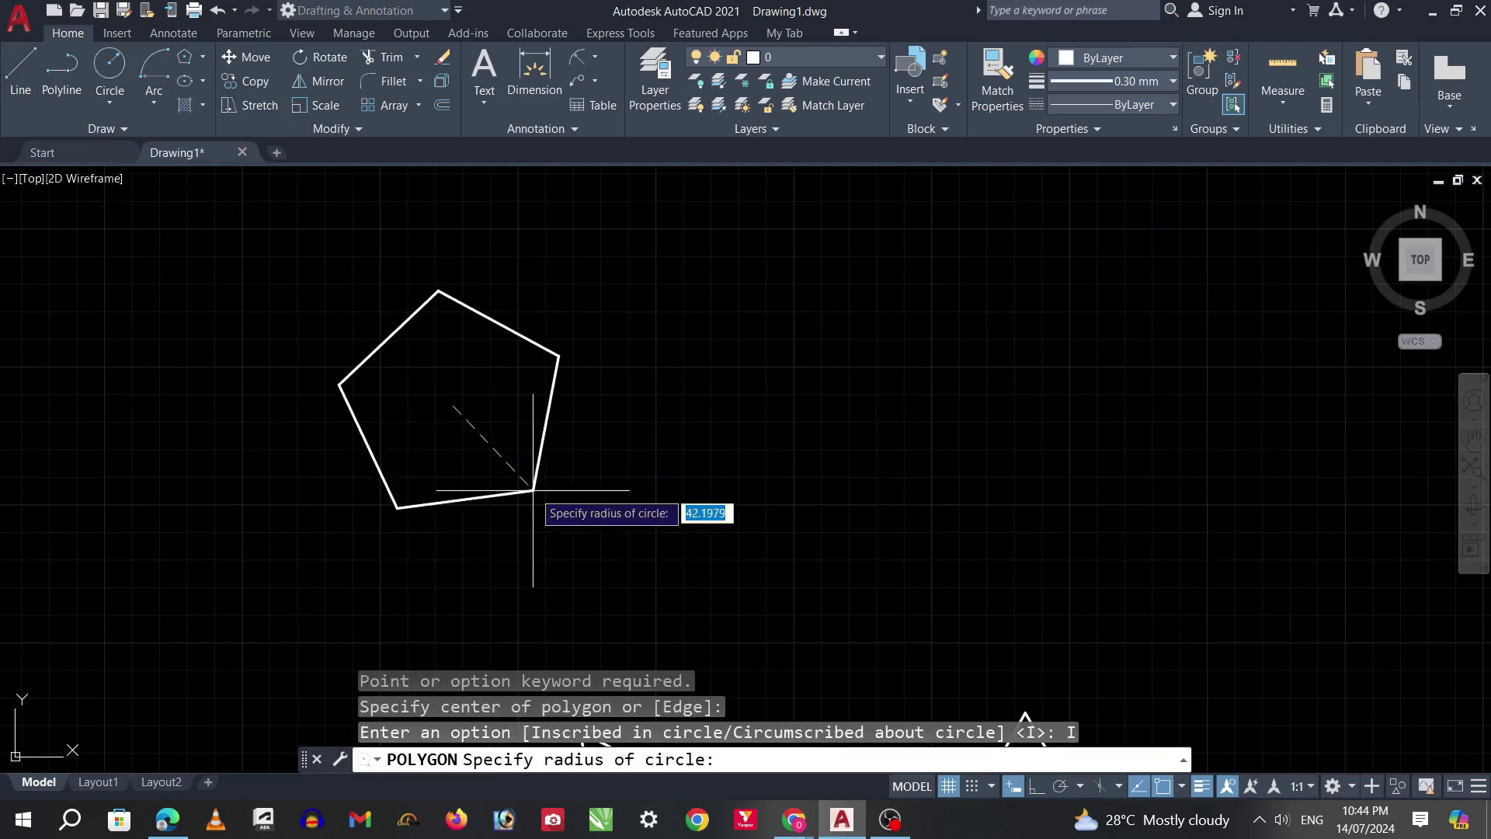
pyautogui.click(519, 497)
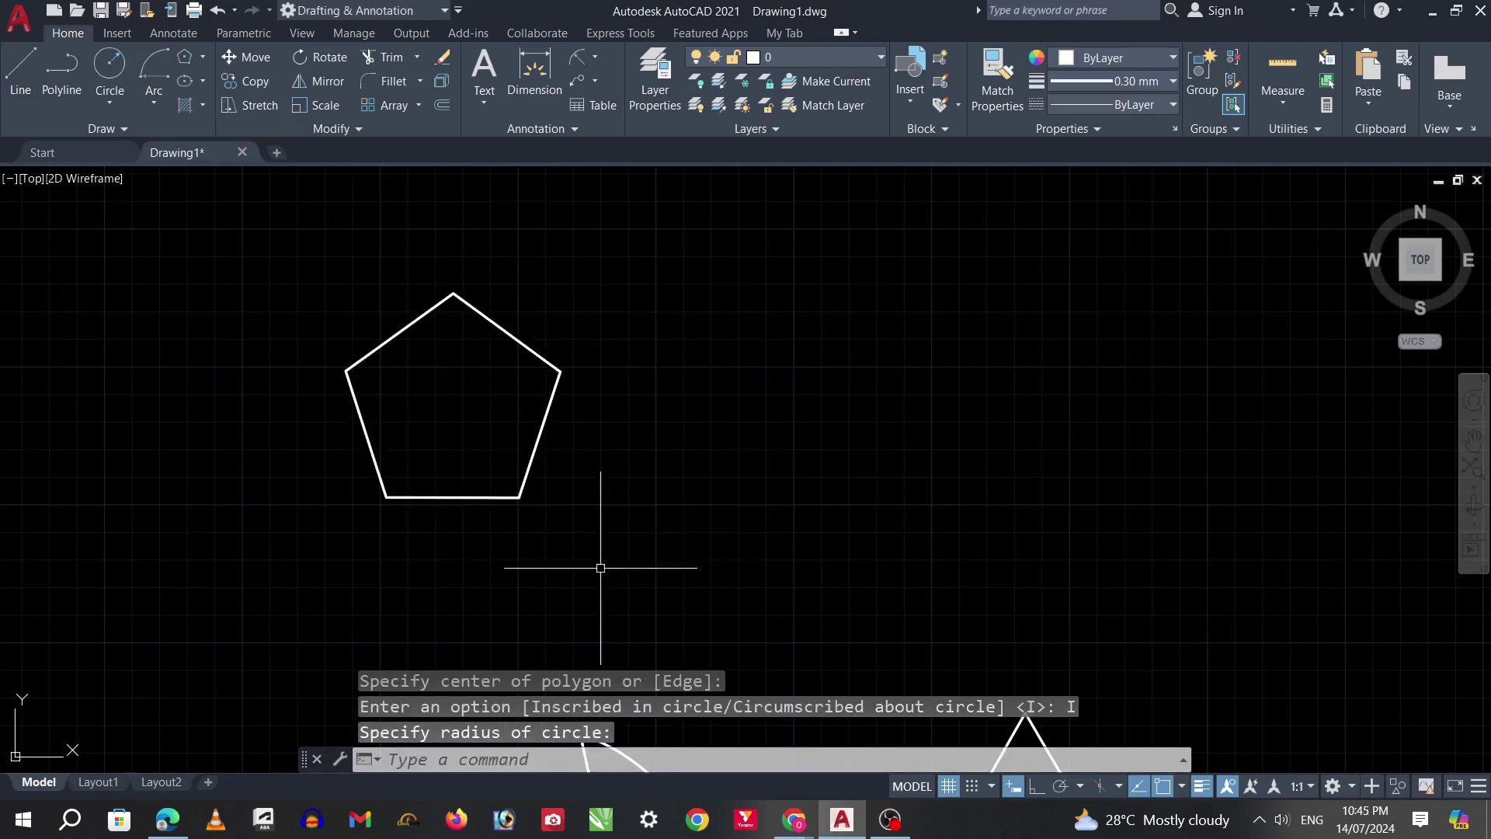
# Step: Draw an arc centred on the pentagon's top vertex from its left vertex to its right vertex
pyautogui.click(154, 101)
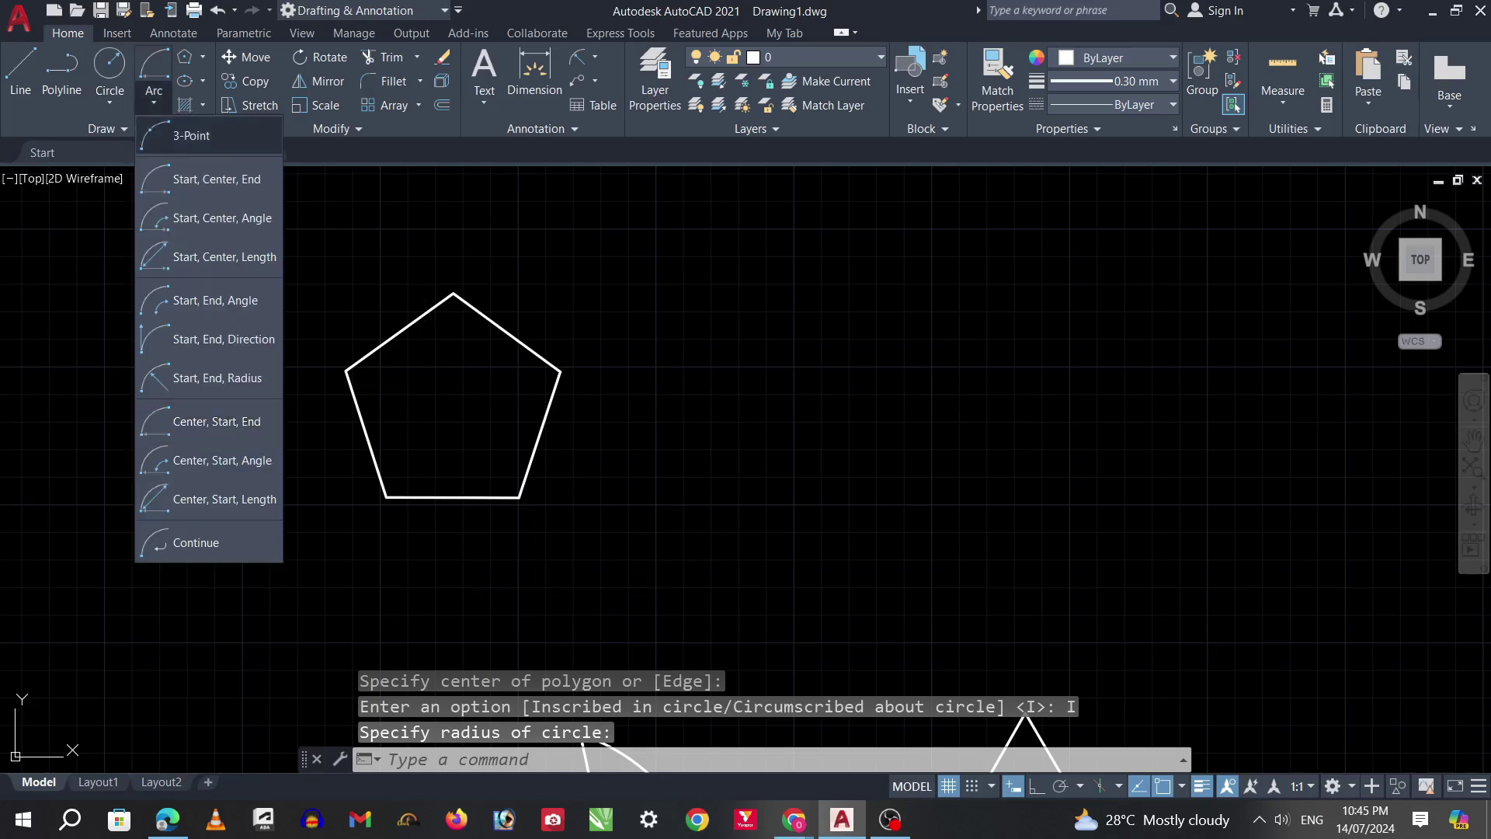
pyautogui.click(214, 423)
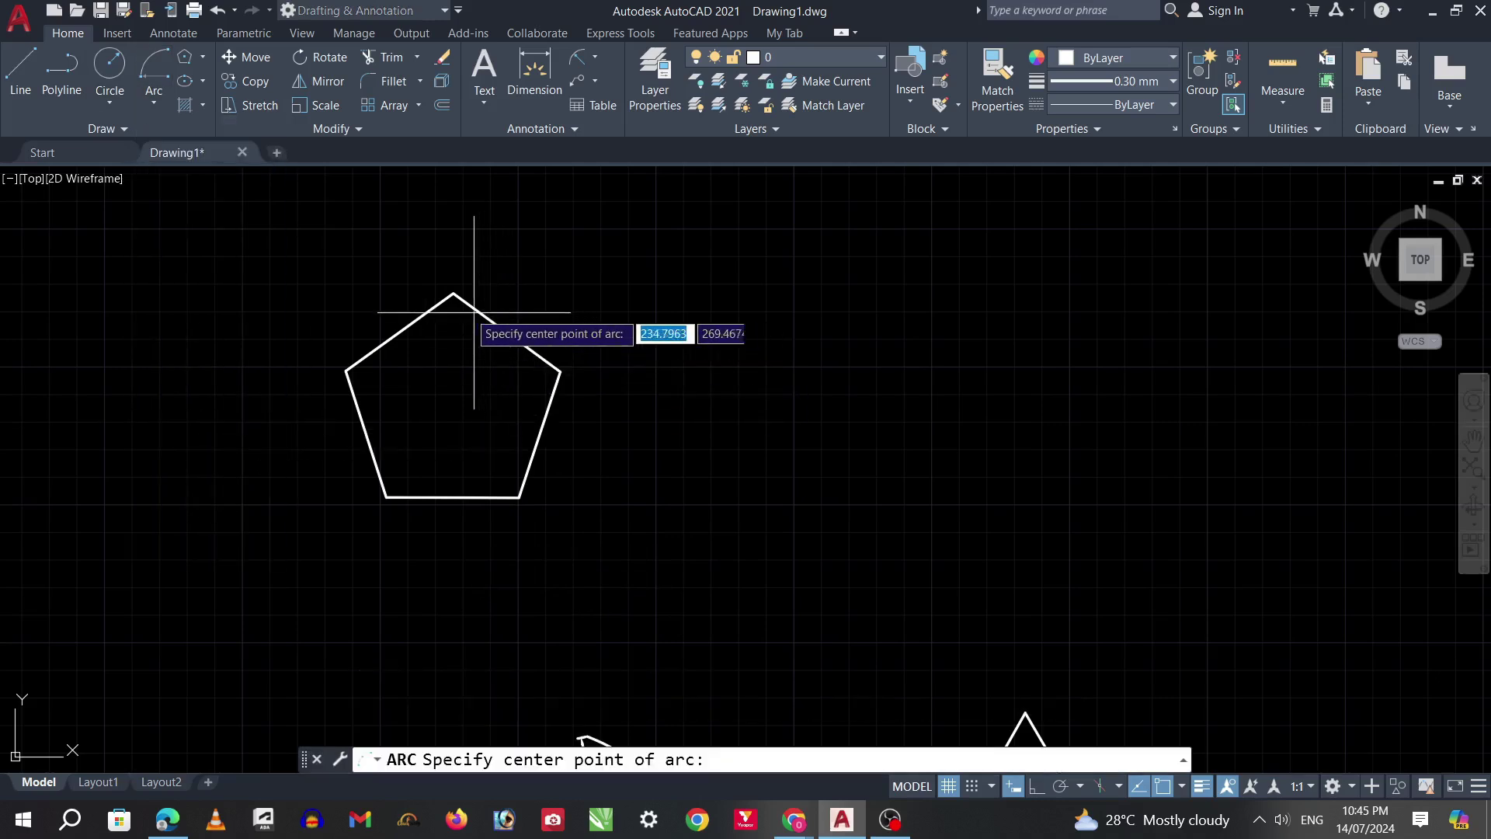
pyautogui.click(454, 293)
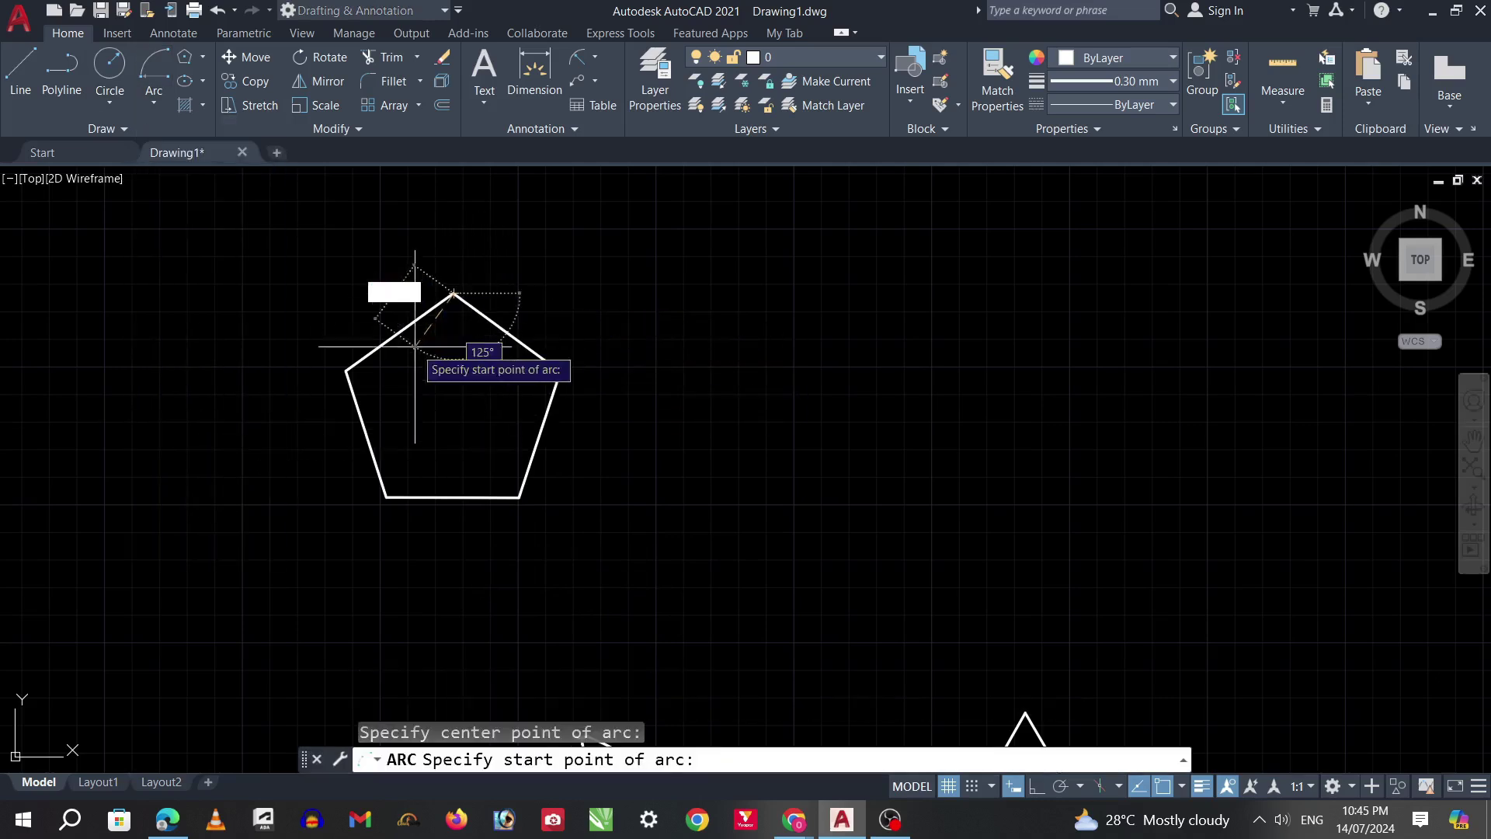
pyautogui.click(347, 371)
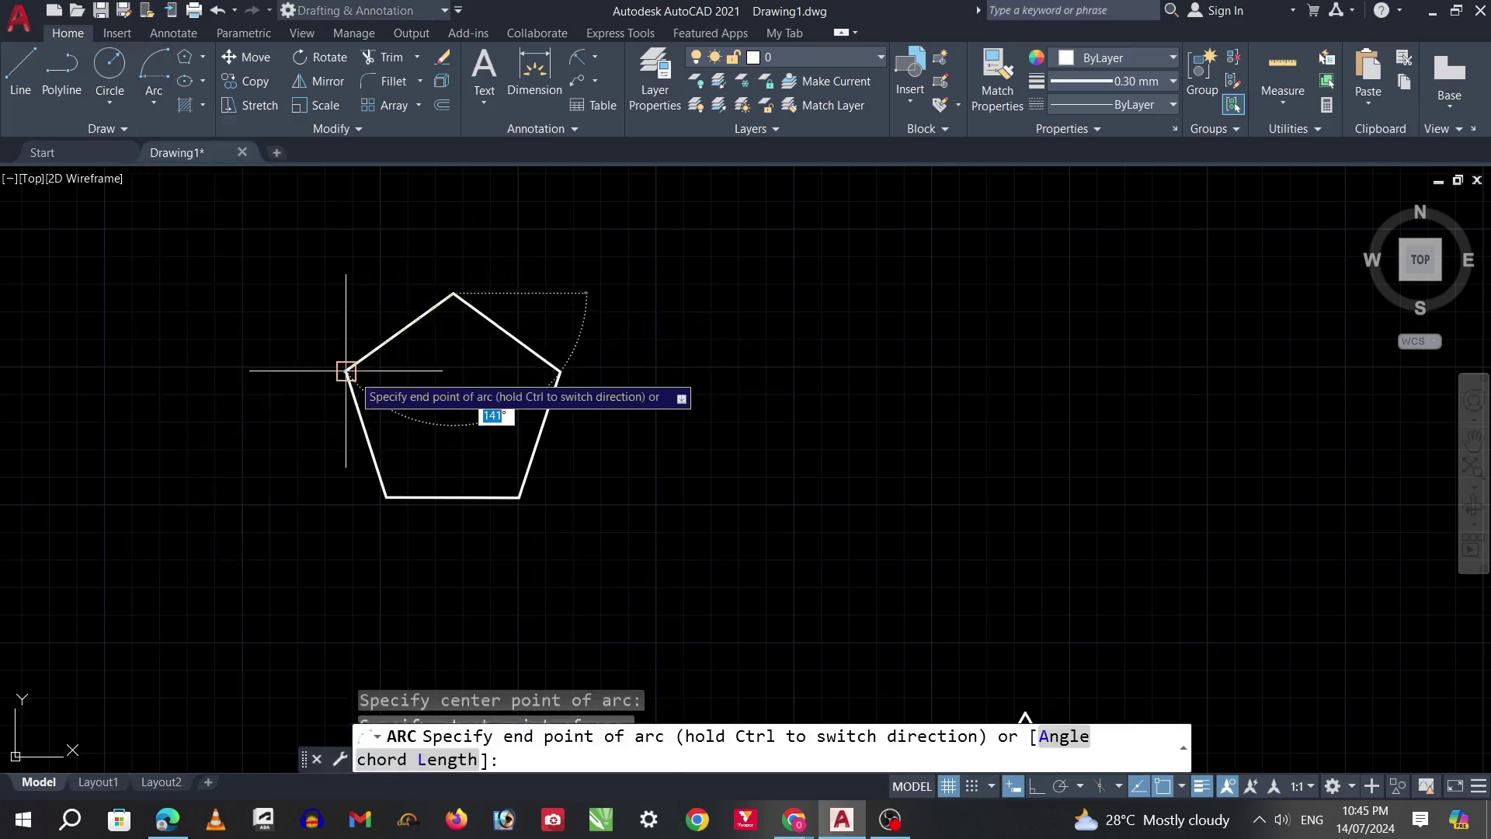
pyautogui.click(560, 372)
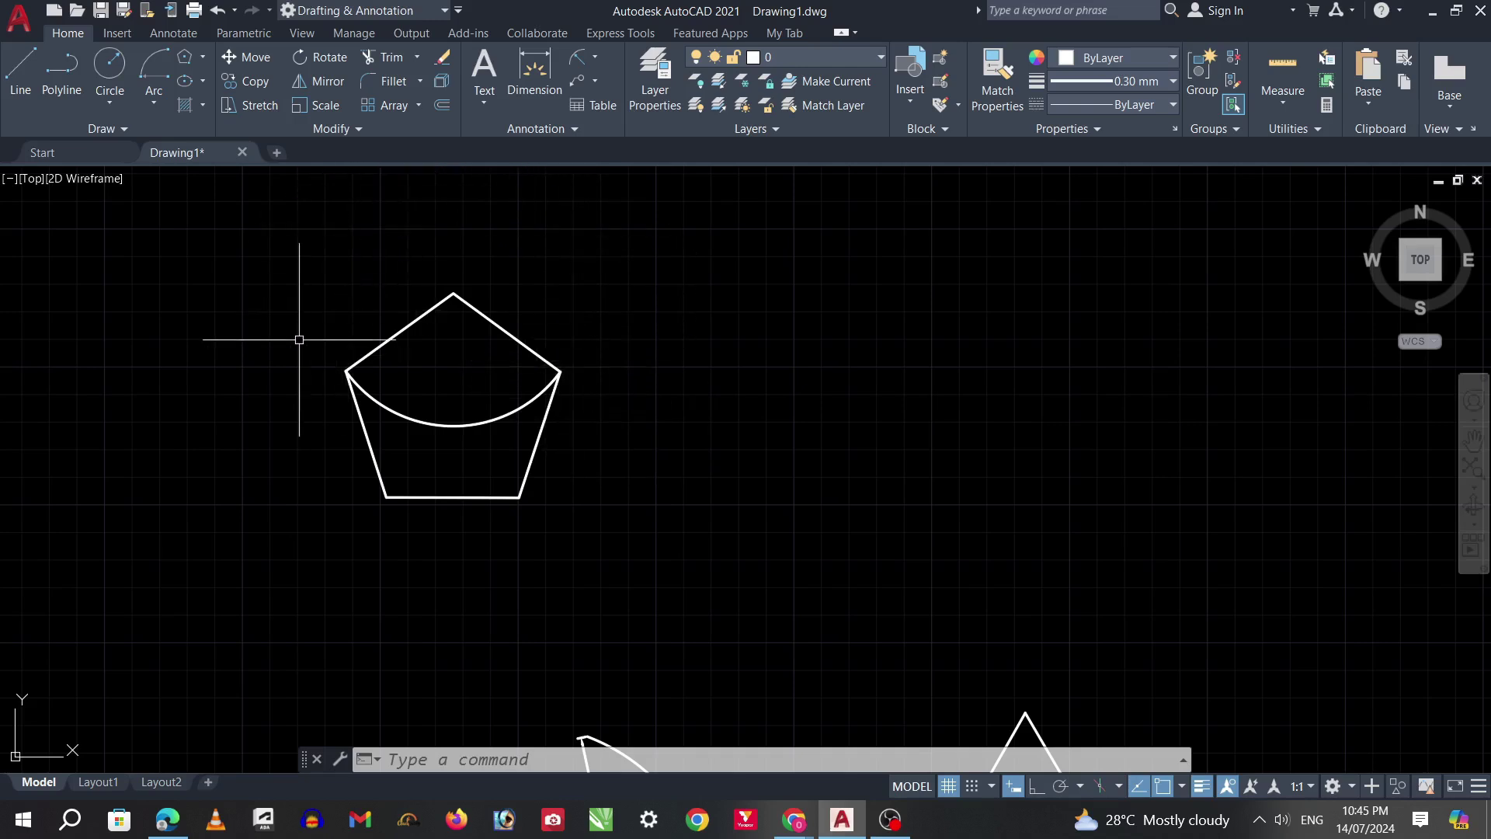
# Step: Draw the complementary arc, also centred on the top vertex, from right vertex back to left, completing the circle
pyautogui.click(154, 103)
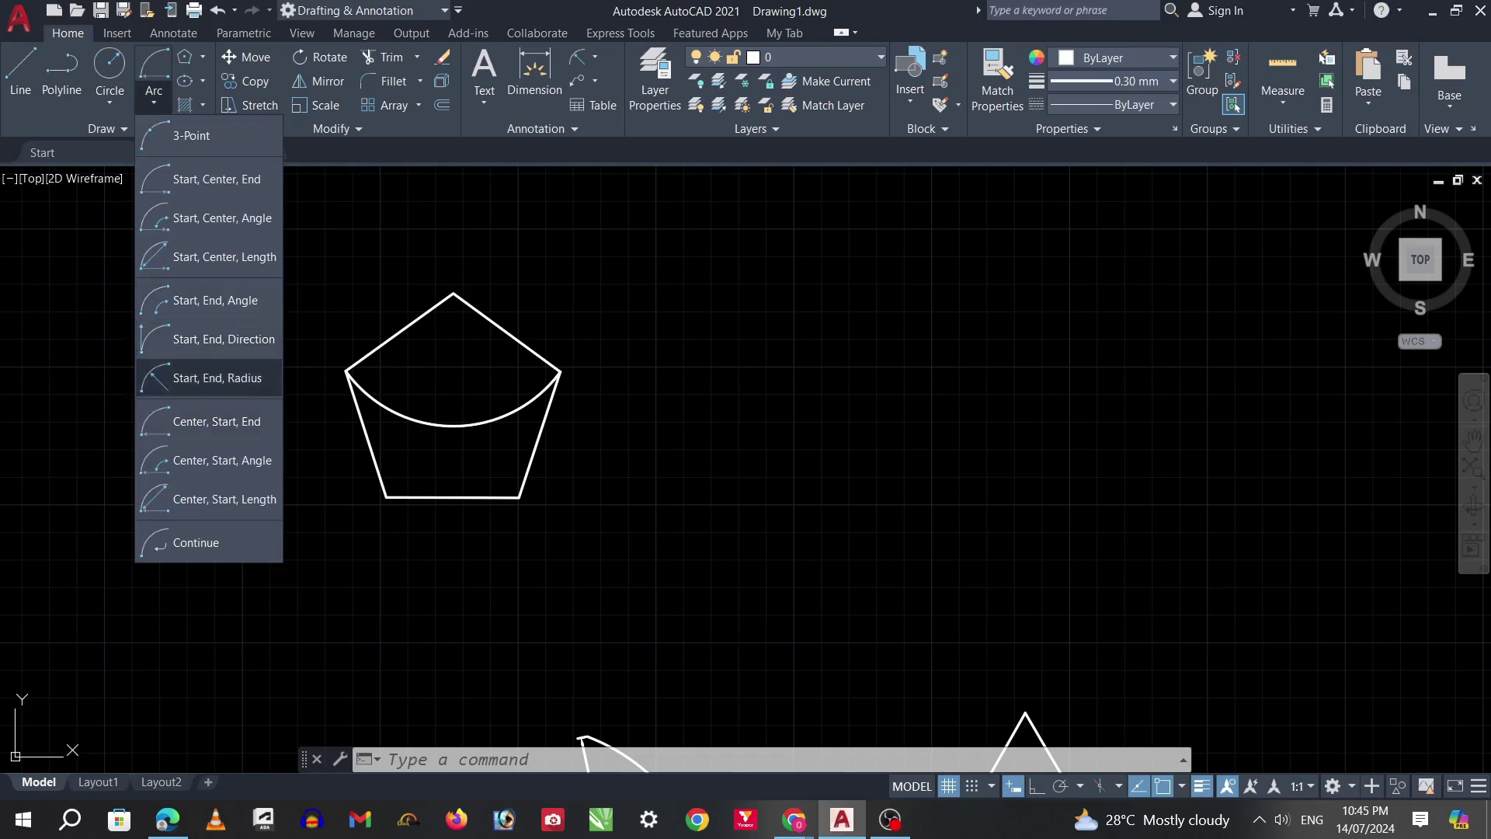
pyautogui.click(210, 421)
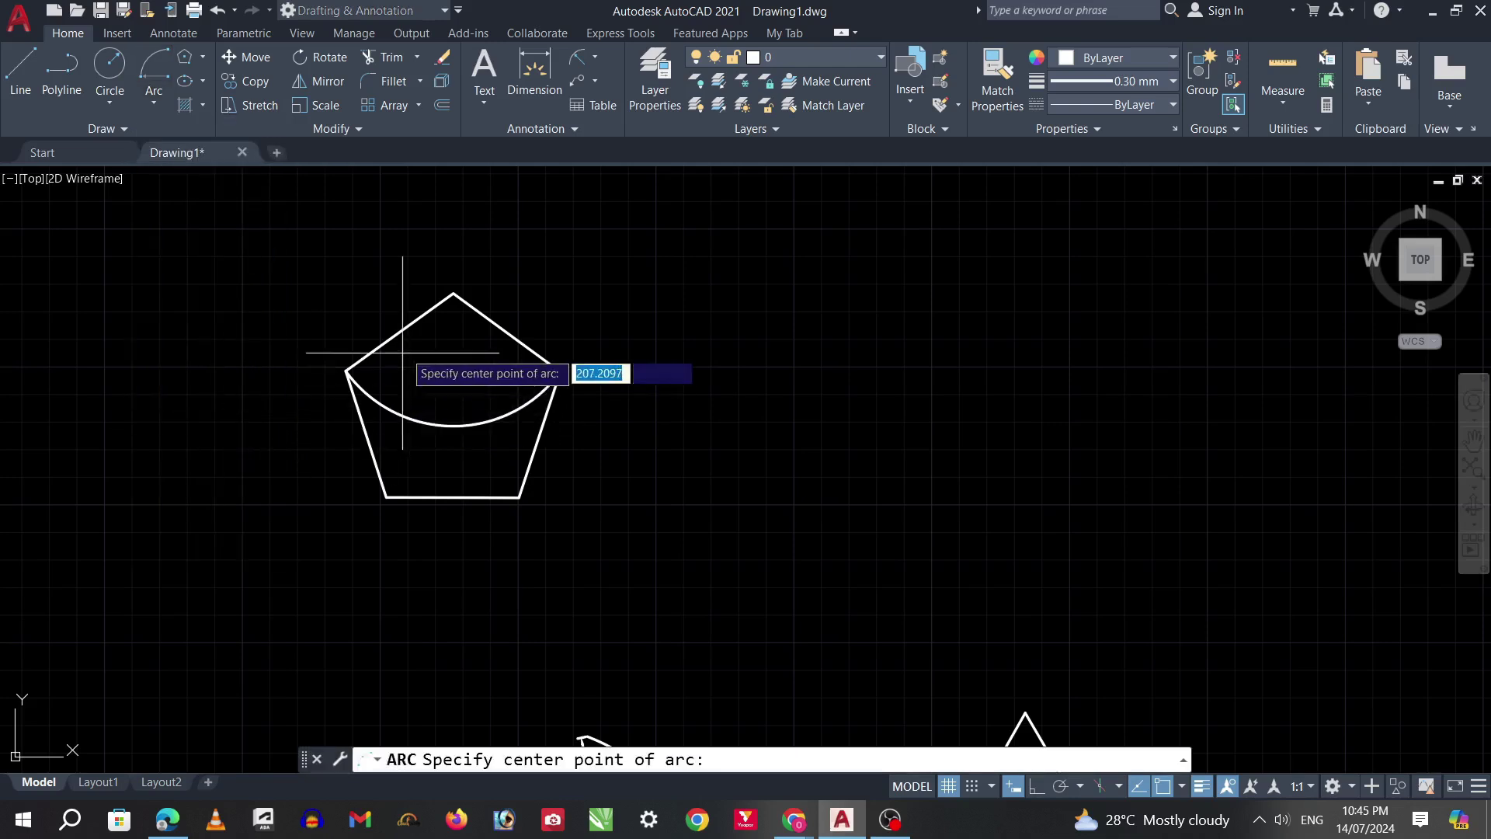
pyautogui.click(454, 294)
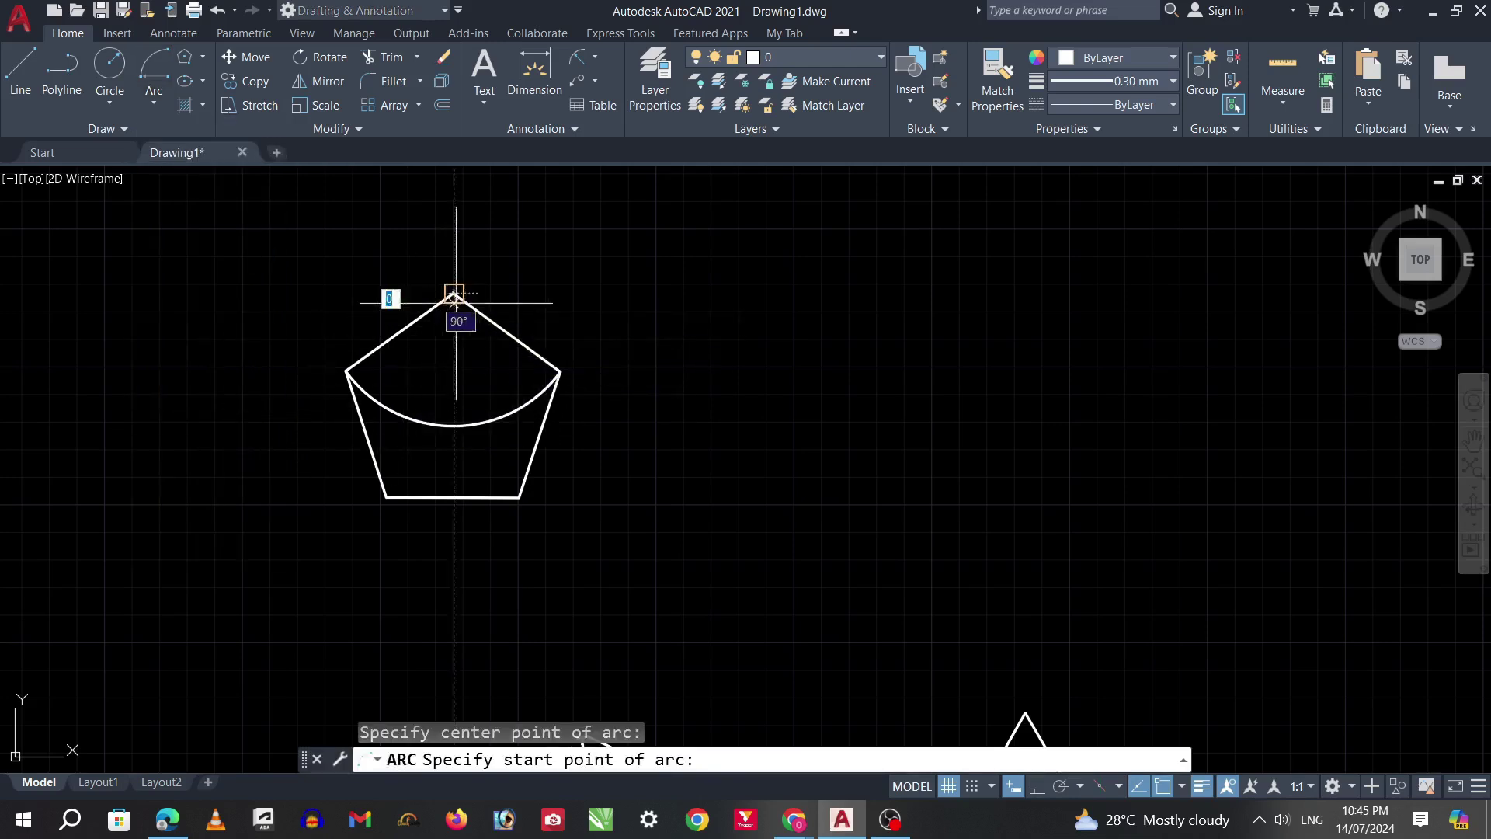
pyautogui.click(561, 372)
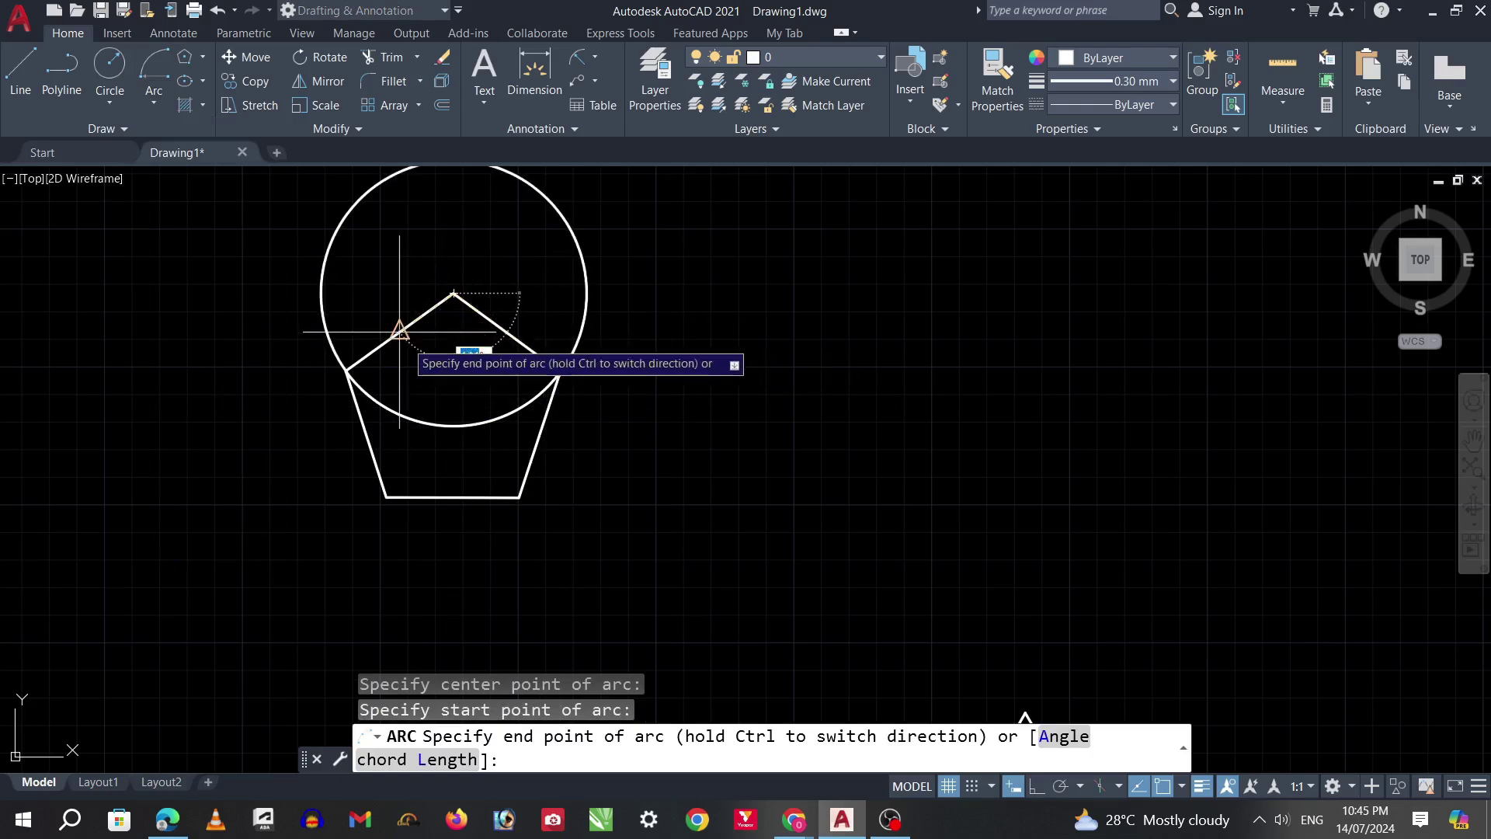
pyautogui.click(346, 370)
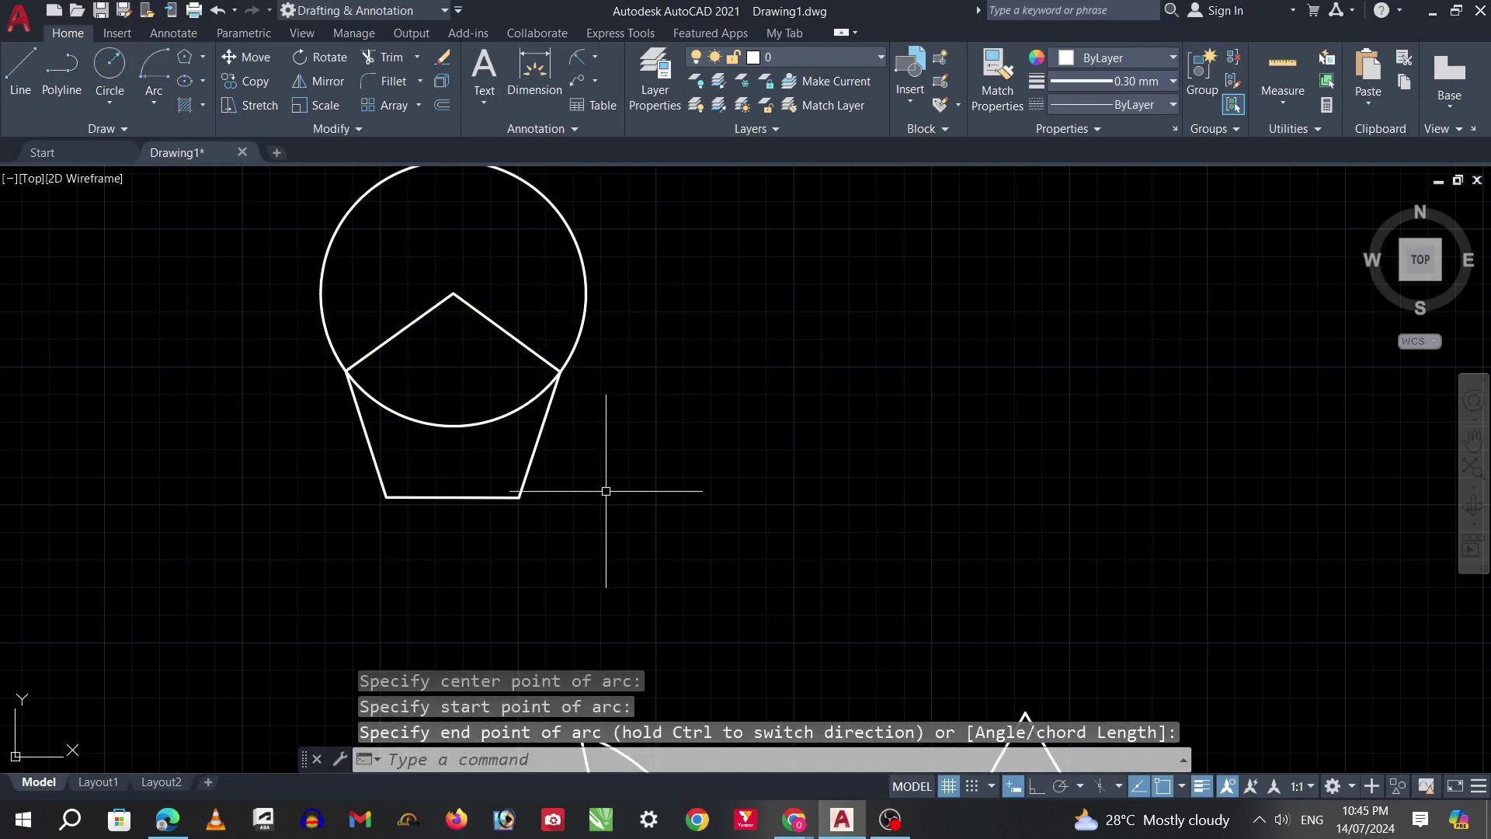
pyautogui.click(154, 103)
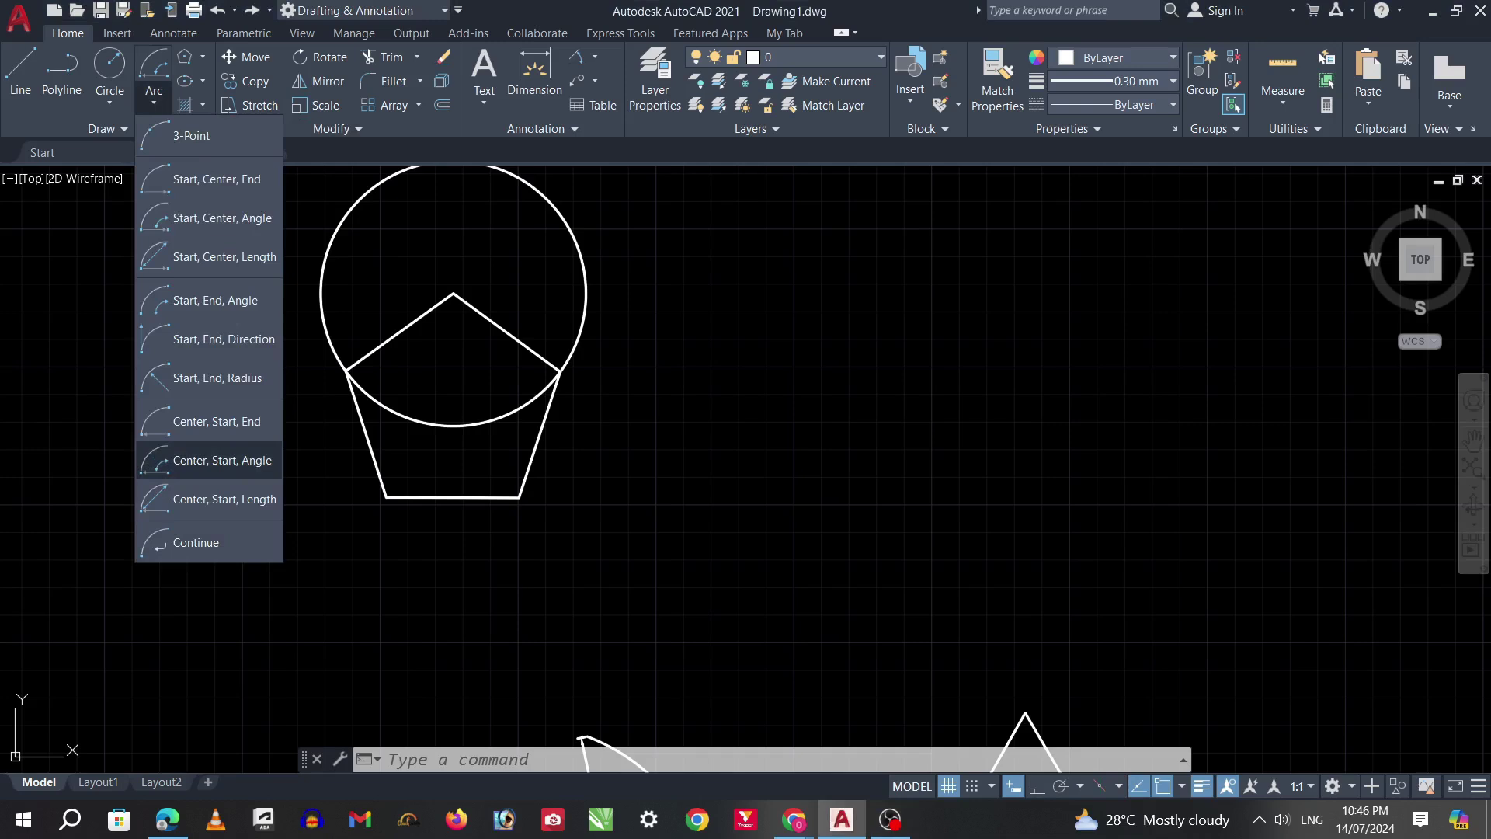
# Step: Draw a 90° arc centred on the pentagon's bottom-edge midpoint, starting at its lower-left corner
pyautogui.click(217, 460)
pyautogui.scroll(-3, 550, 507)
pyautogui.scroll(3, 466, 323)
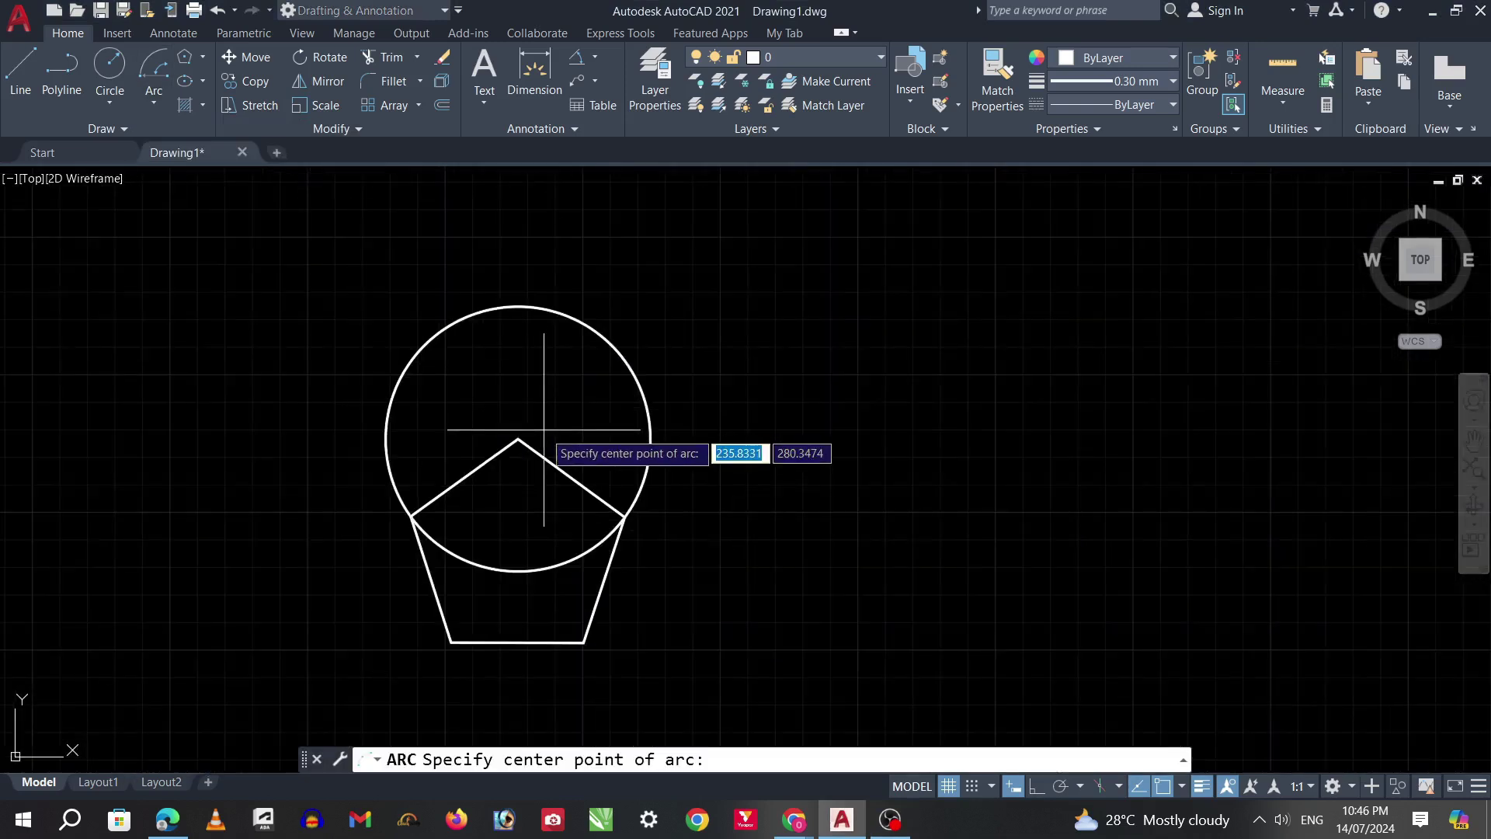
pyautogui.scroll(2, 549, 533)
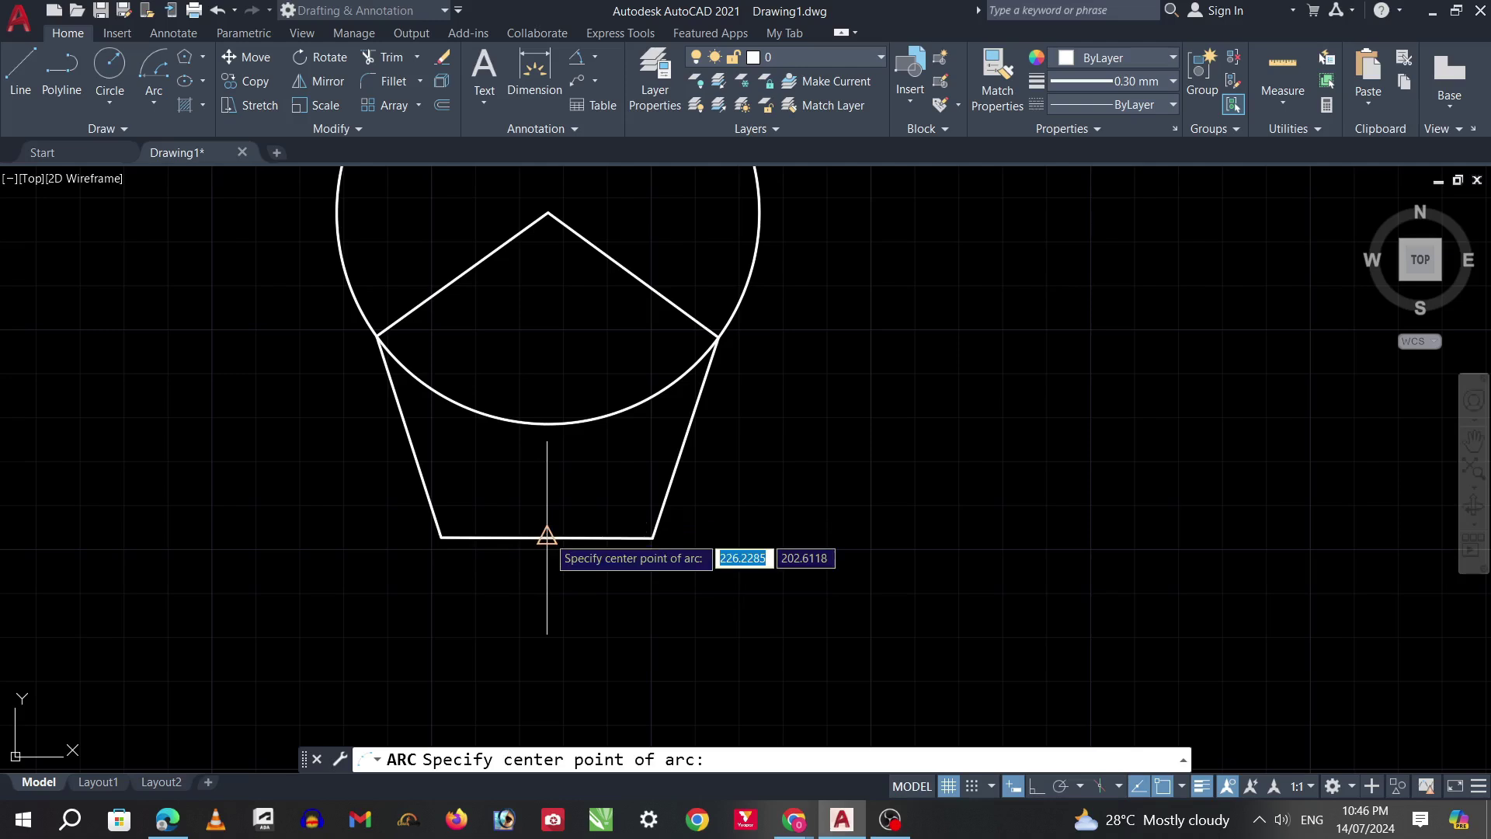
pyautogui.click(547, 536)
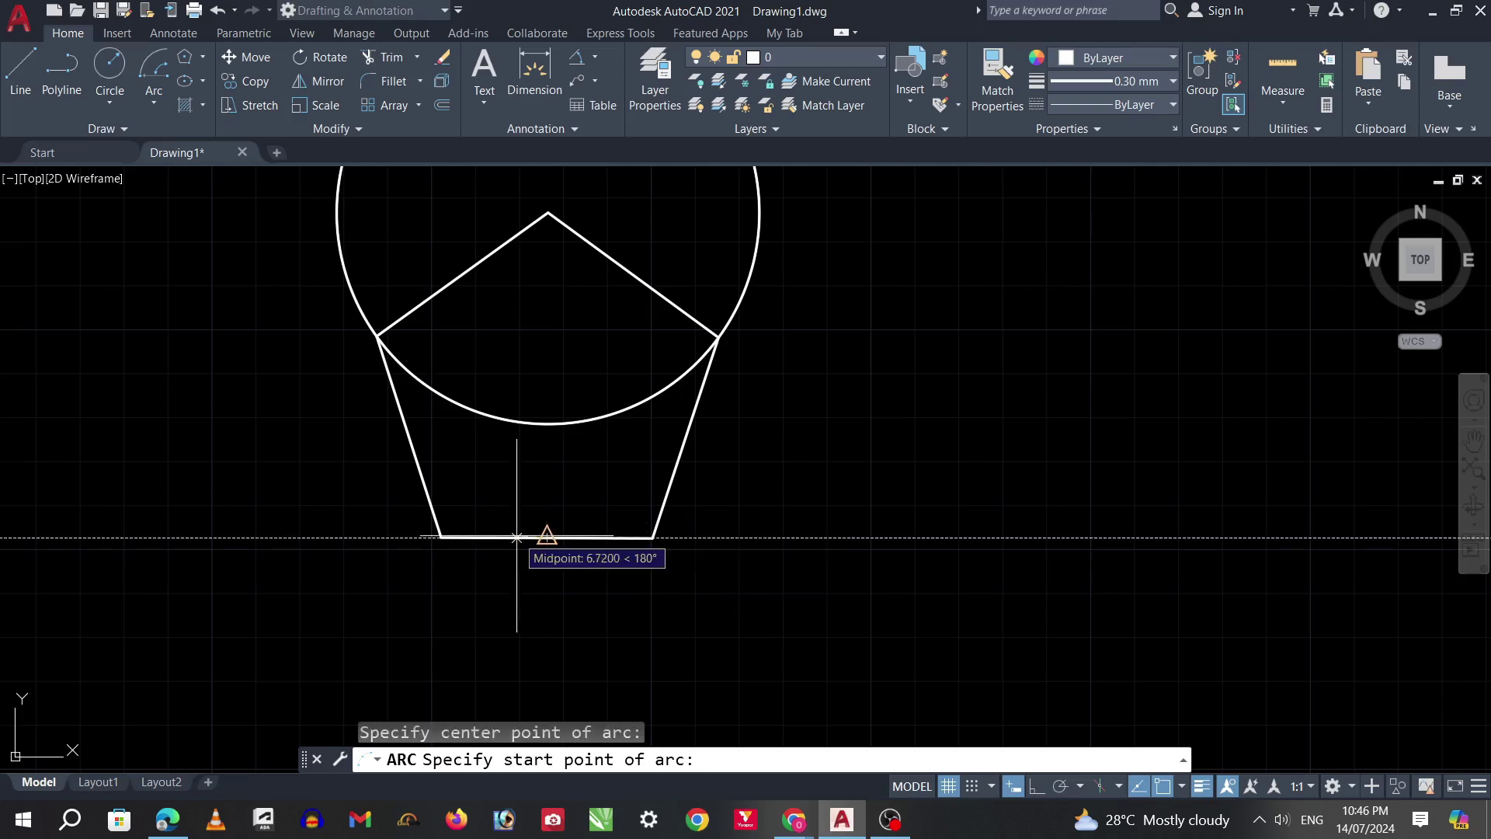
pyautogui.click(441, 536)
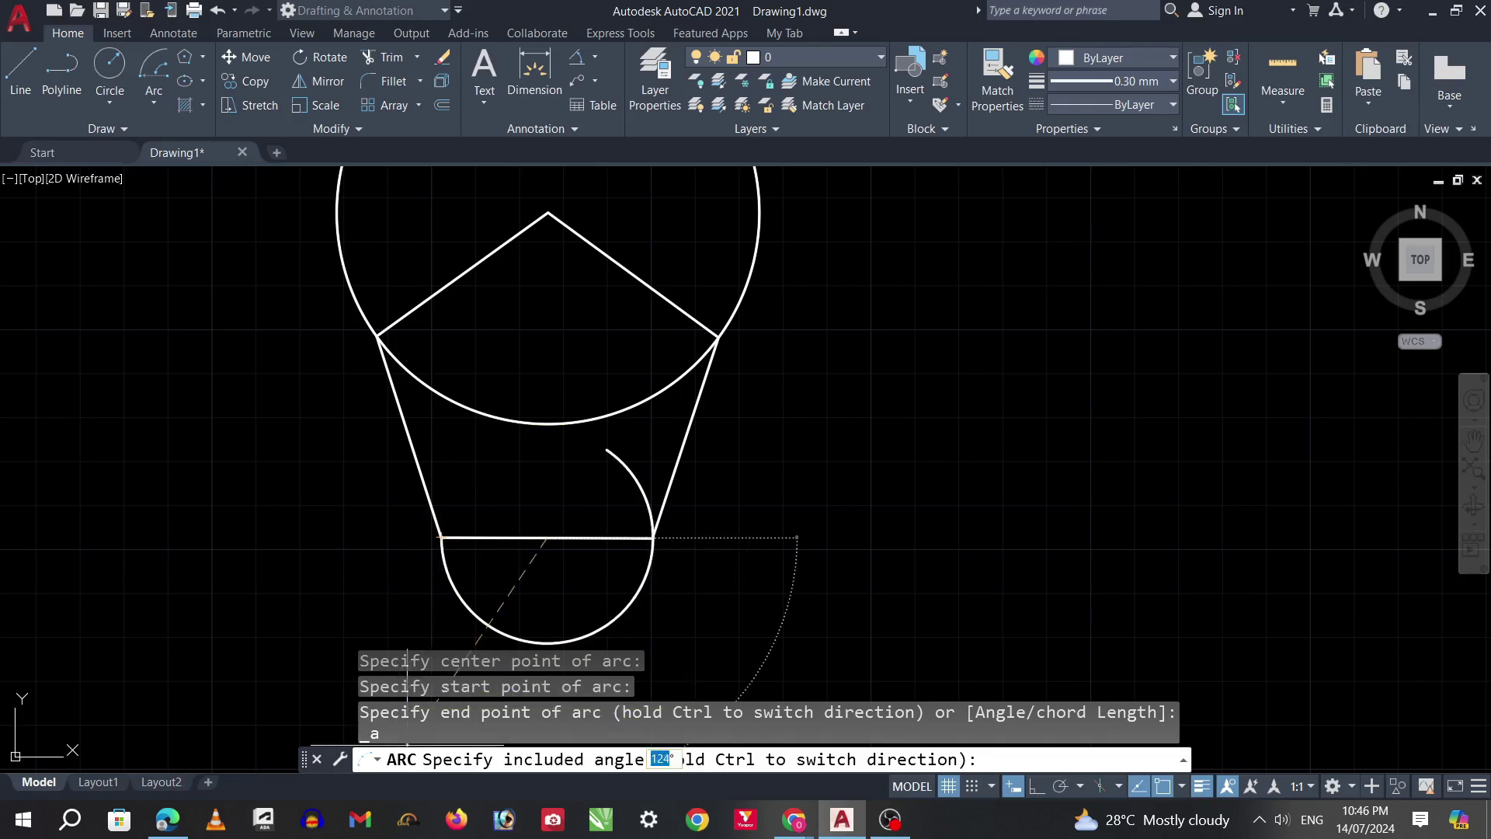
pyautogui.scroll(-1, 546, 560)
pyautogui.write('90')
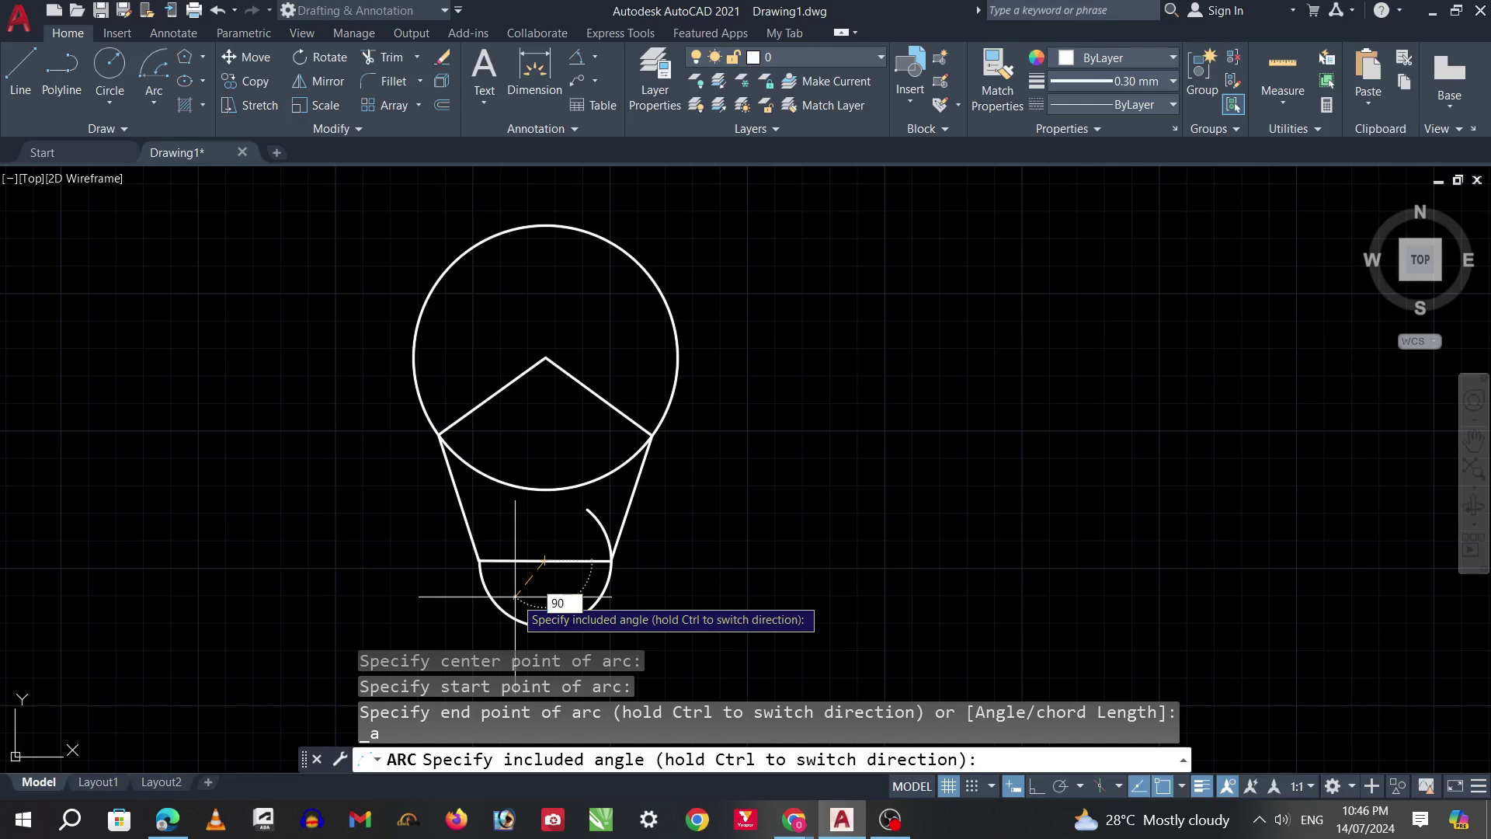
pyautogui.press('Return')
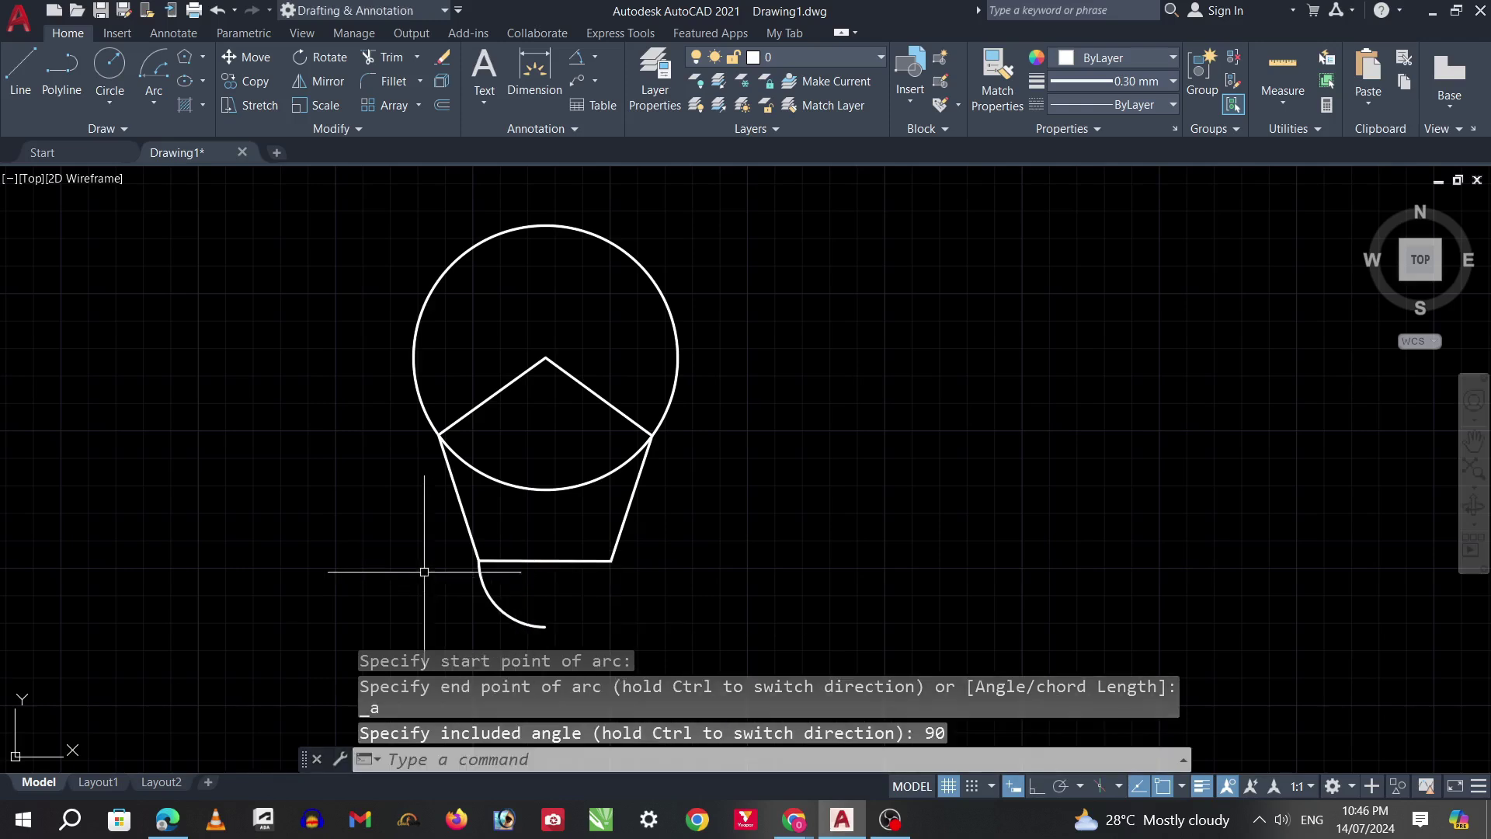
pyautogui.scroll(2, 592, 456)
pyautogui.scroll(-3, 979, 216)
pyautogui.scroll(3, 935, 299)
pyautogui.scroll(1, 637, 432)
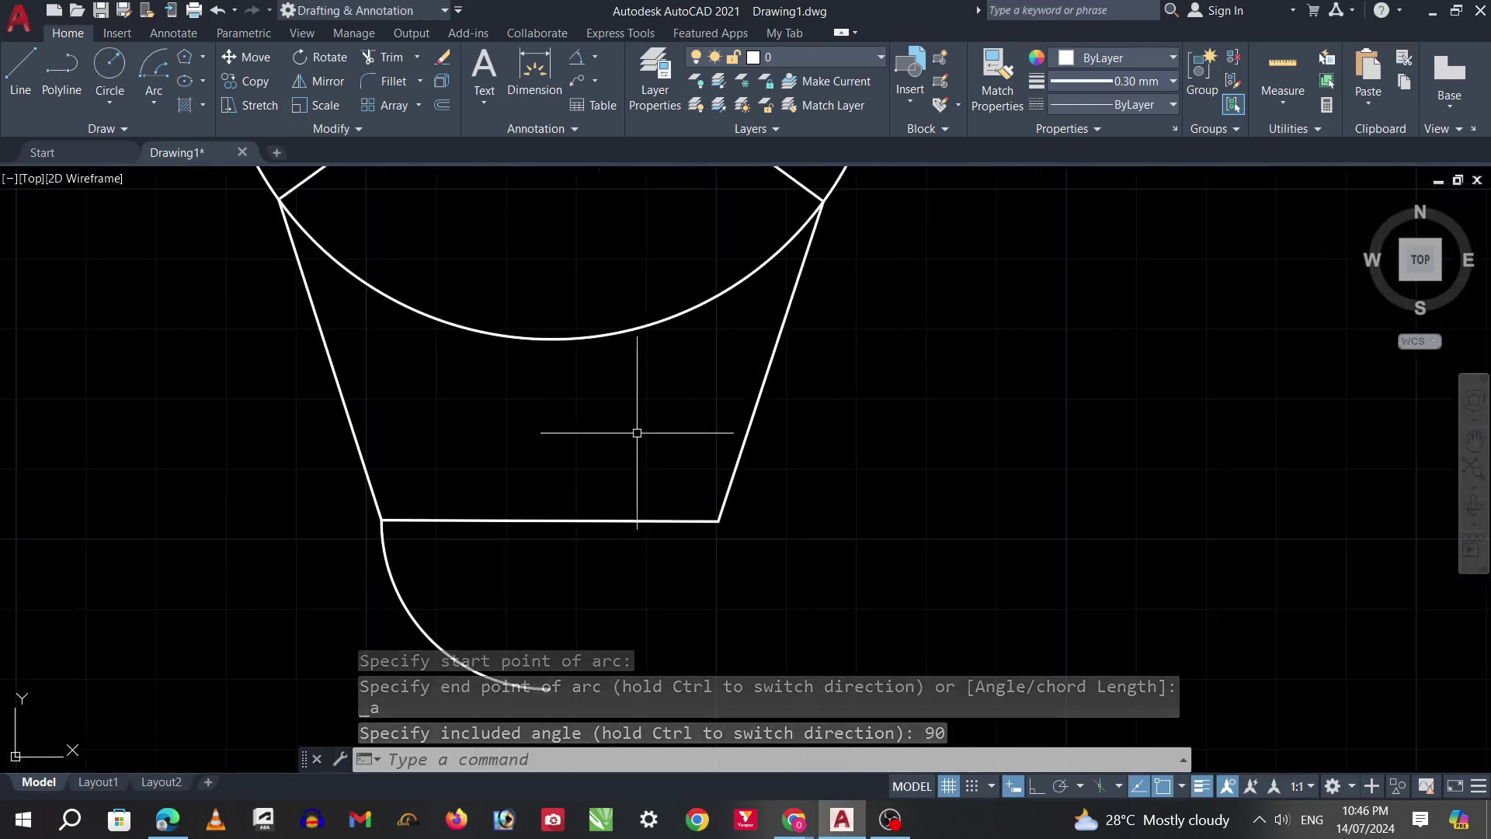
pyautogui.scroll(-2, 637, 432)
pyautogui.click(20, 74)
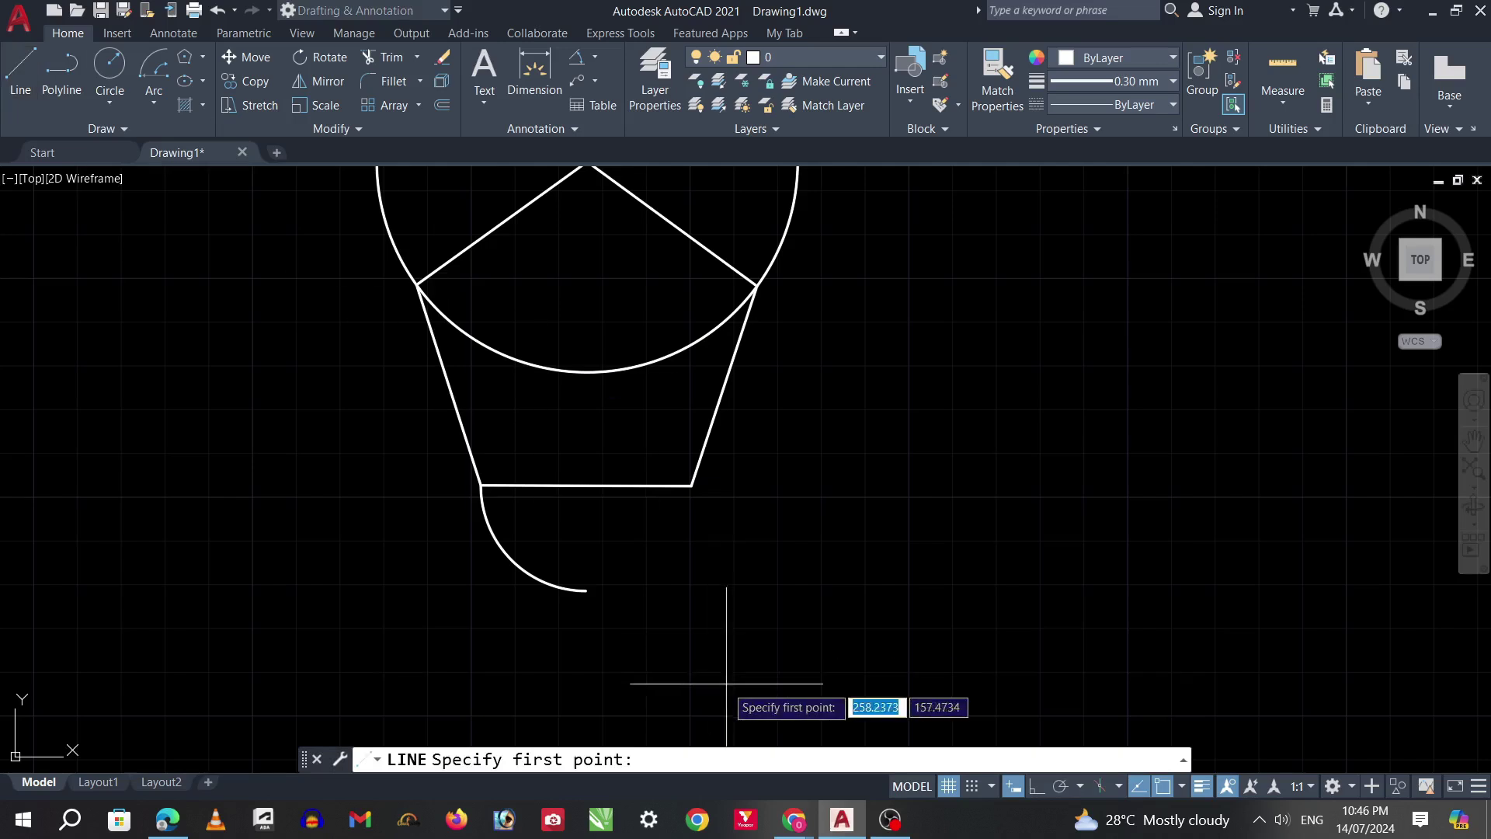
# Step: Draw a vertical line from the quarter arc's end up to the pentagon's bottom edge
pyautogui.click(585, 591)
pyautogui.click(585, 486)
pyautogui.press('Escape')
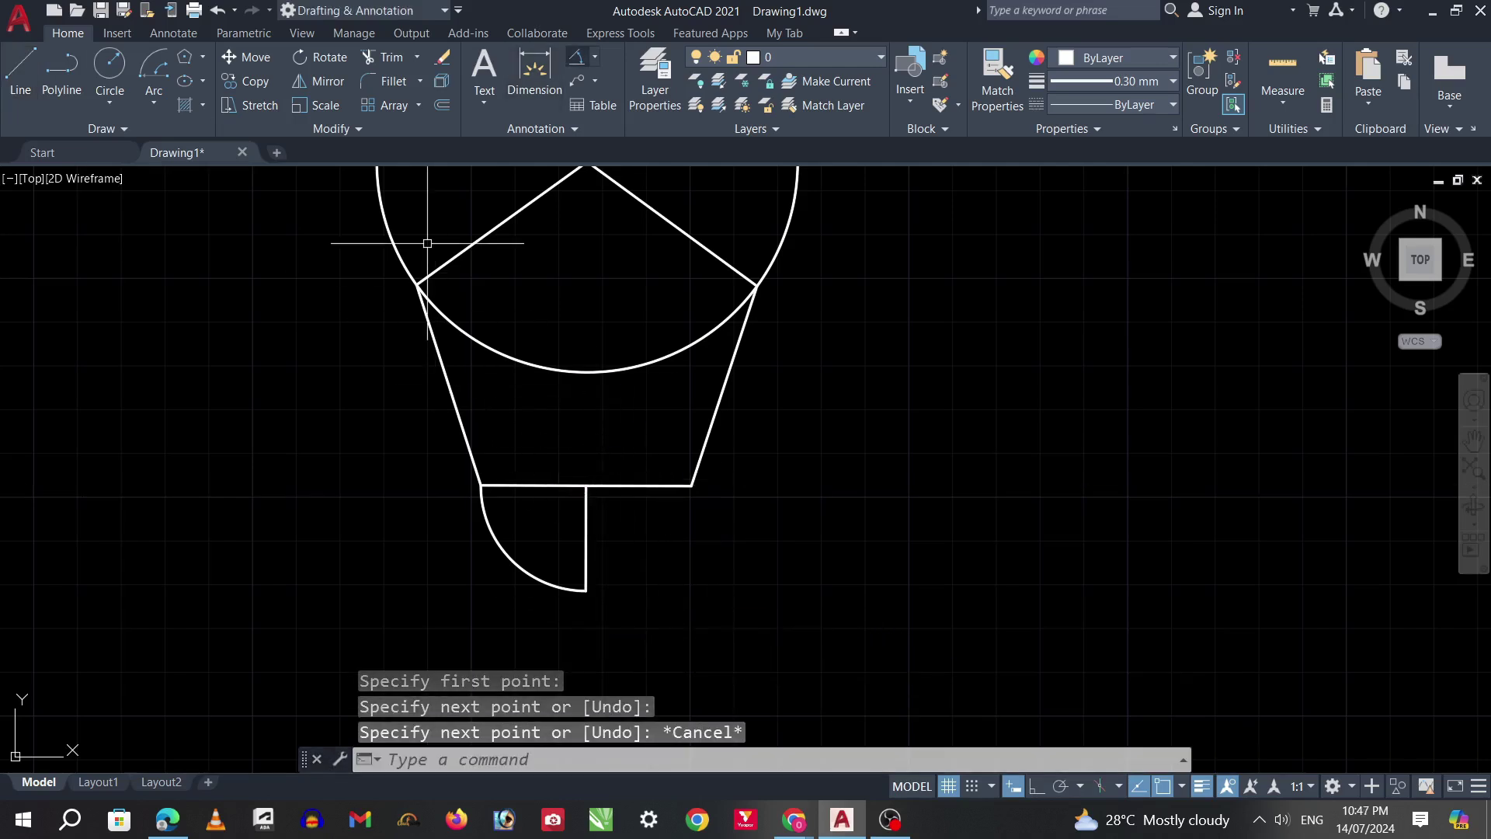
# Step: Add a 90° angular dimension between the pentagon base and the vertical line
pyautogui.click(576, 56)
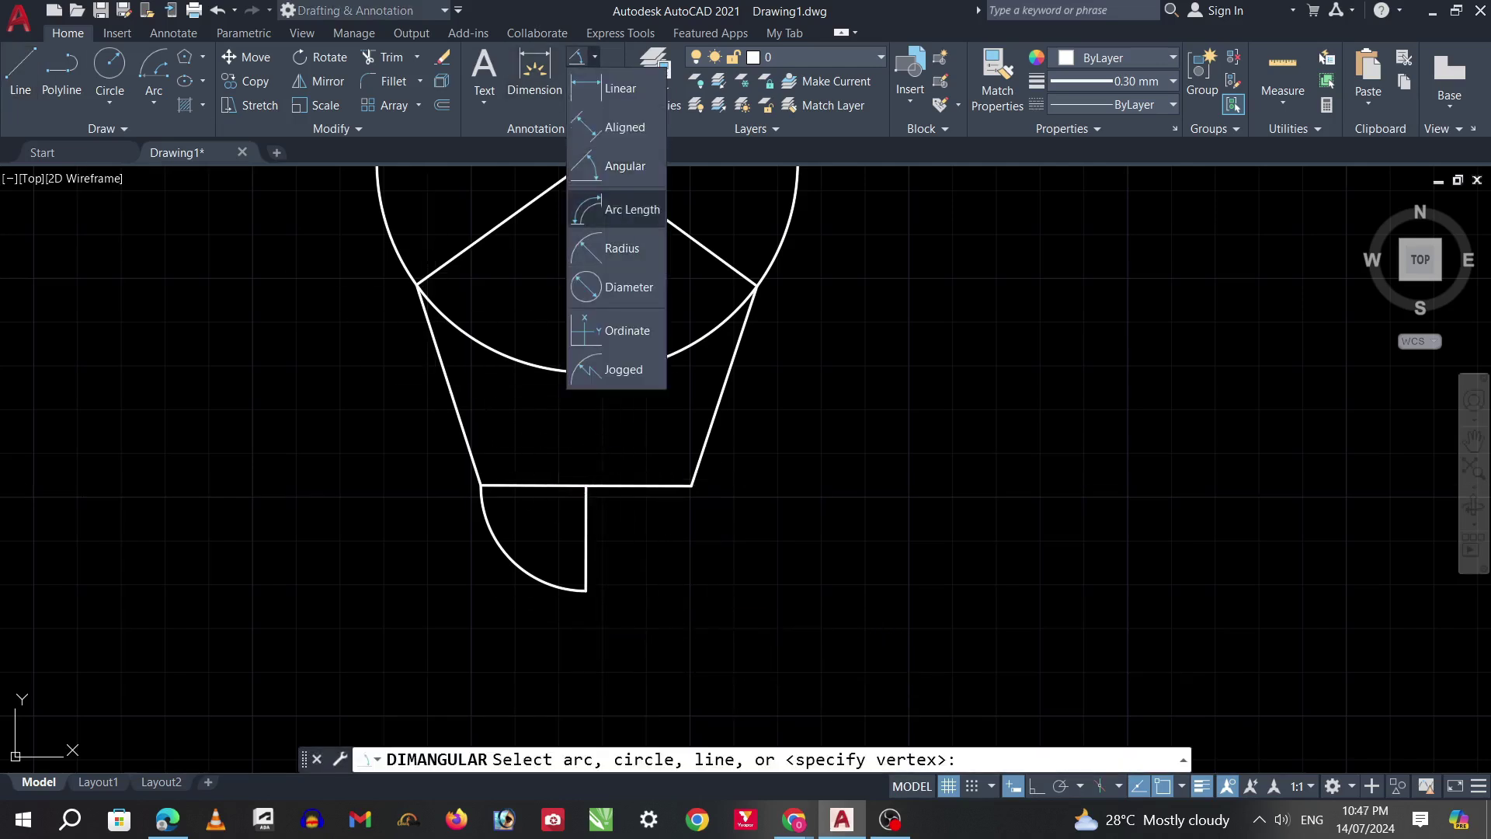
pyautogui.click(622, 166)
pyautogui.click(552, 486)
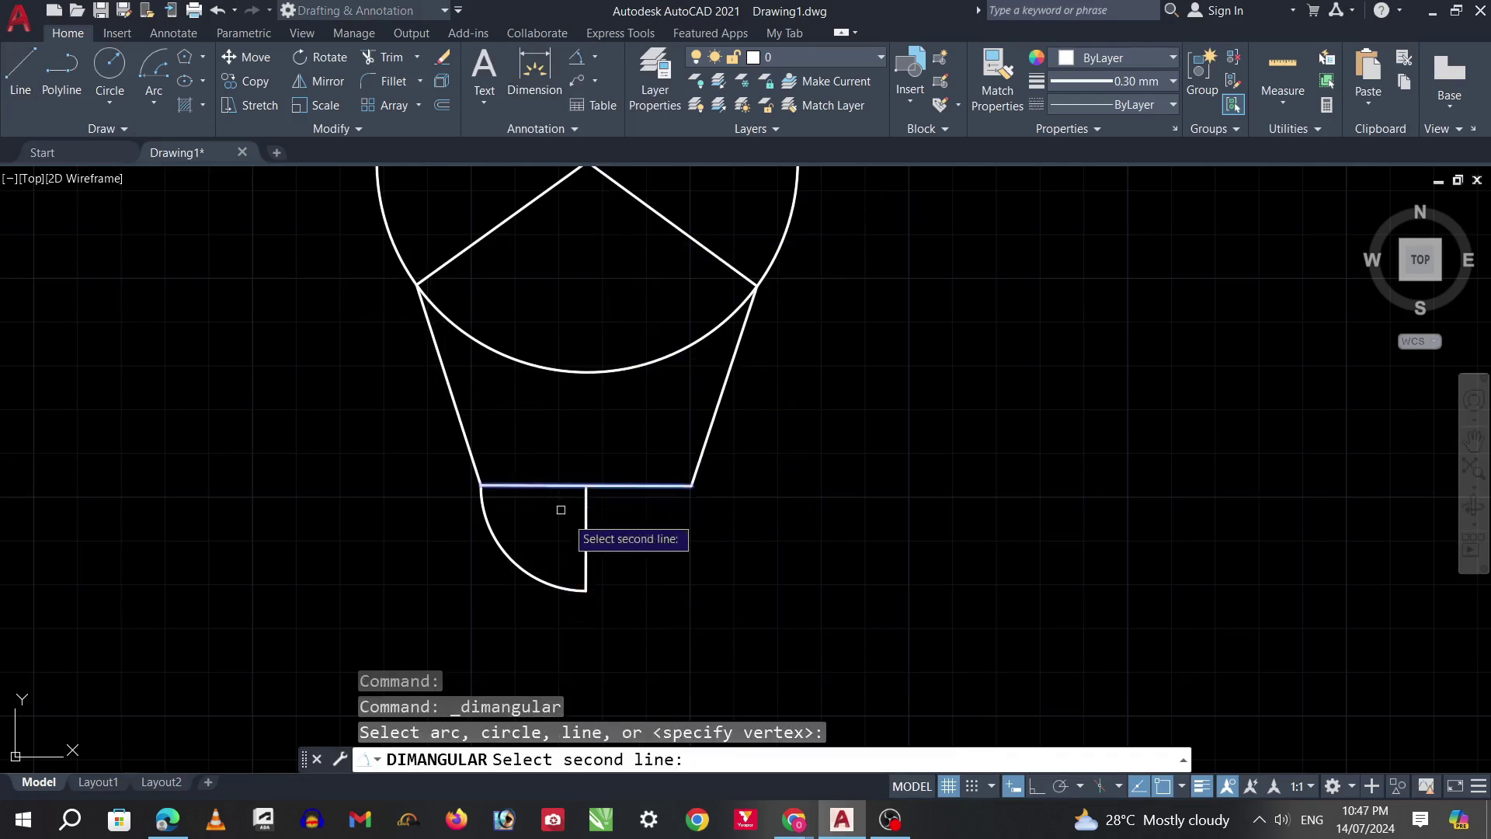
pyautogui.click(584, 528)
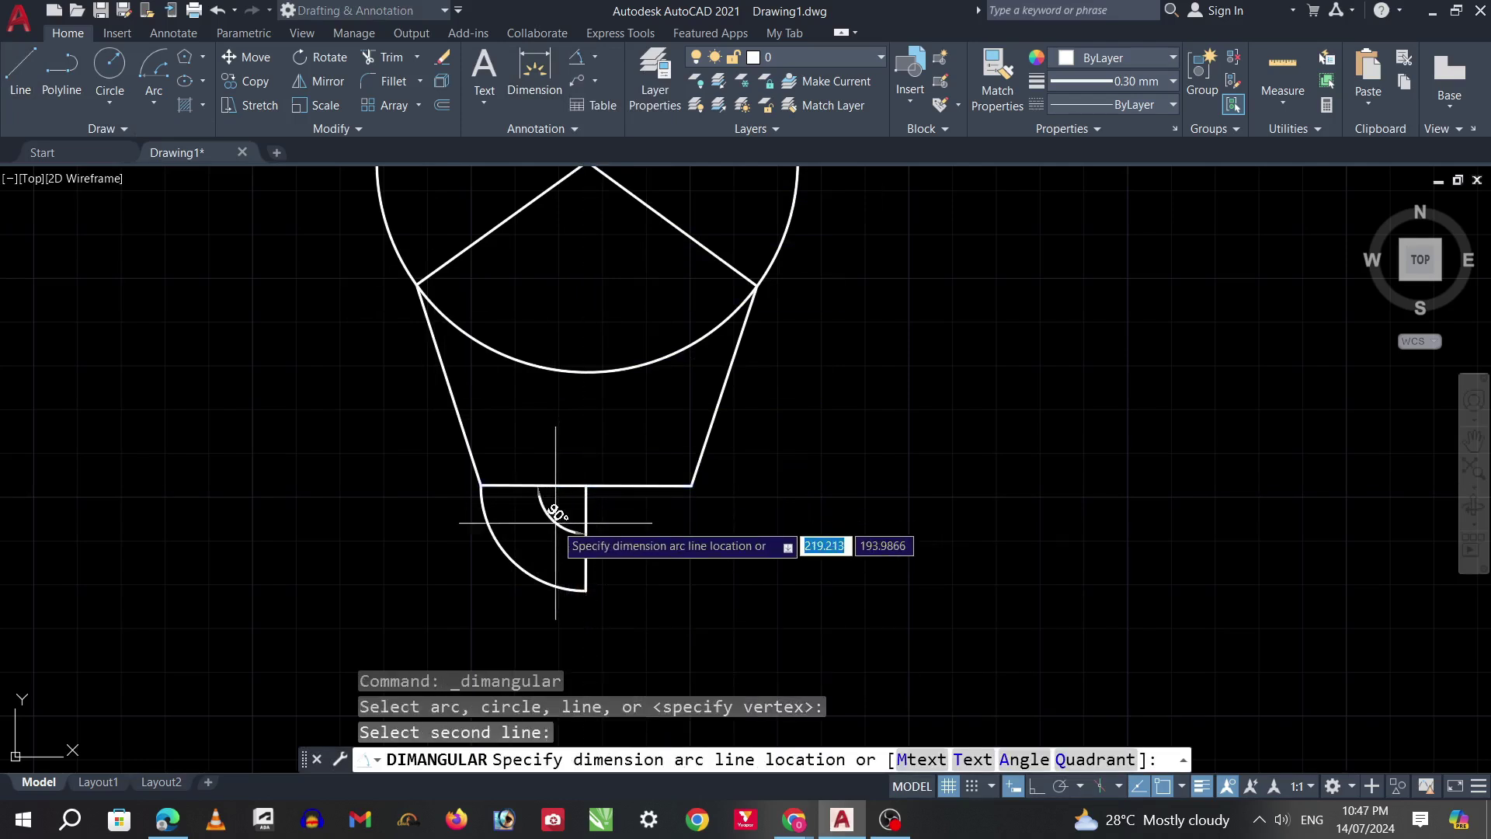
pyautogui.click(563, 511)
pyautogui.scroll(4, 563, 511)
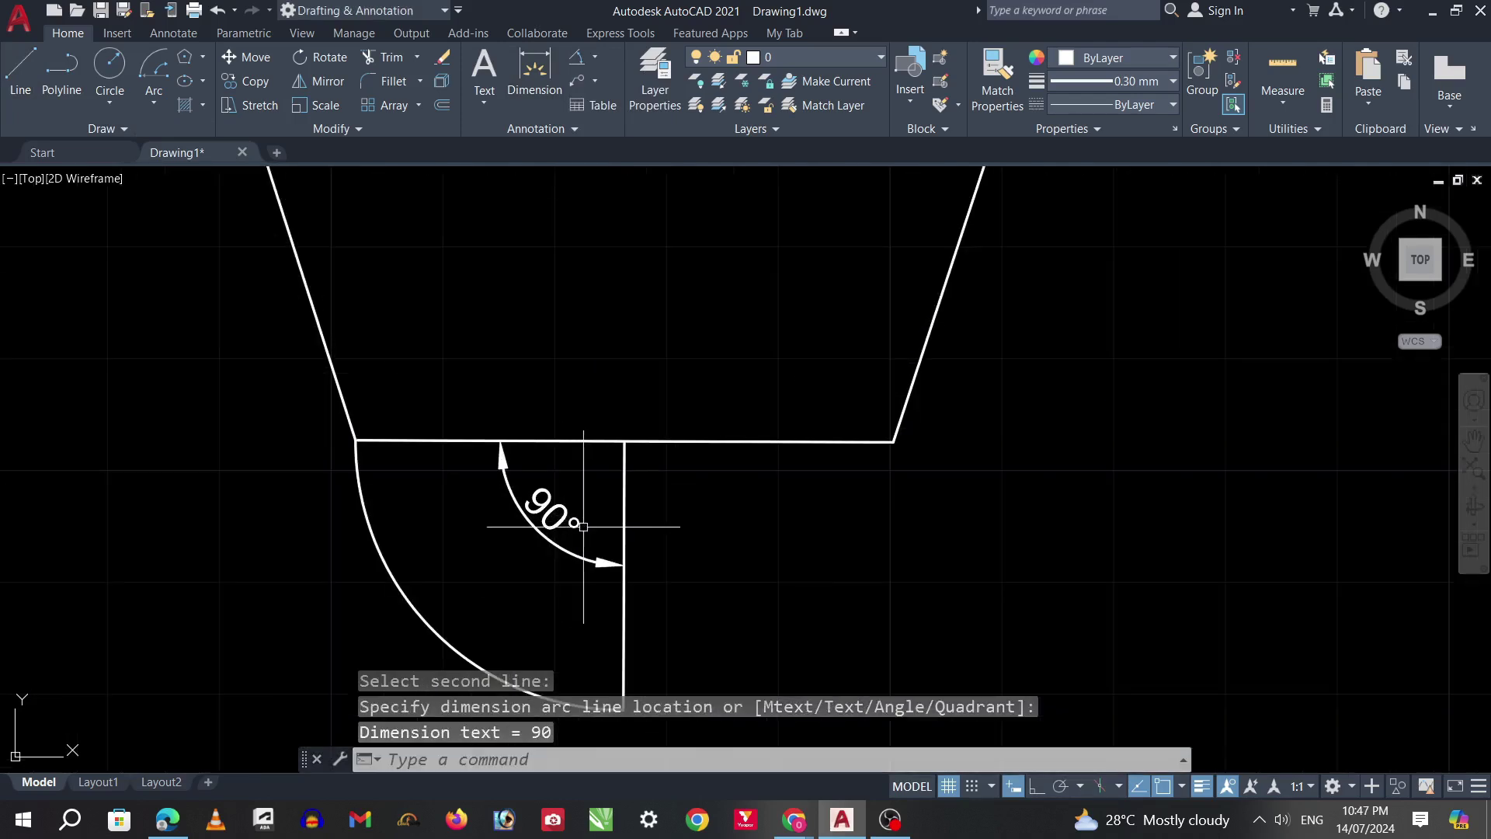
pyautogui.scroll(-2, 583, 527)
pyautogui.scroll(-2, 583, 527)
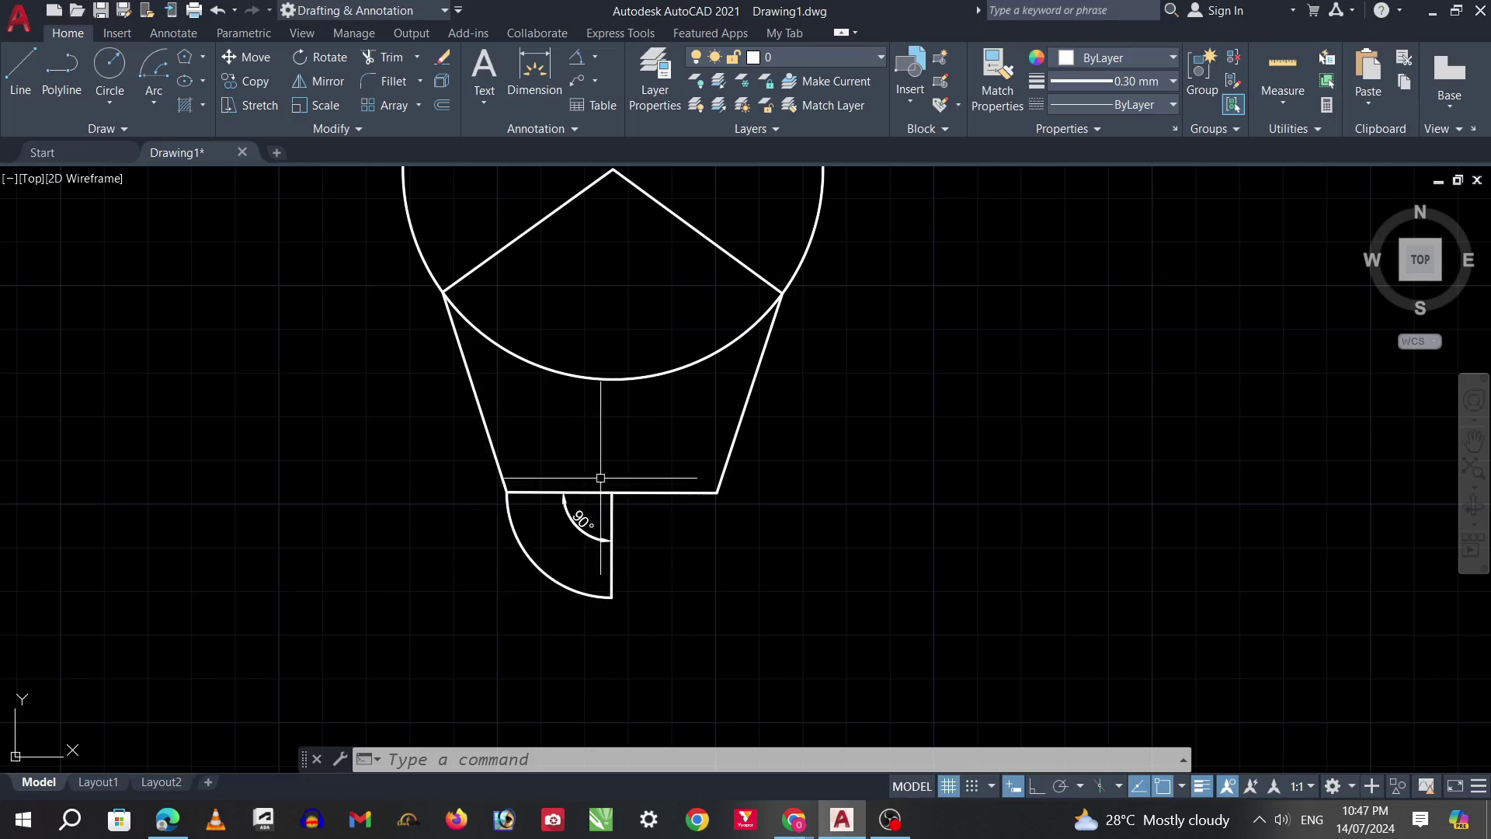
# Step: Draw a Center, Start, Length arc with chord length 200 right of the pentagon
pyautogui.hotkey('ctrl', 'z')
pyautogui.click(154, 102)
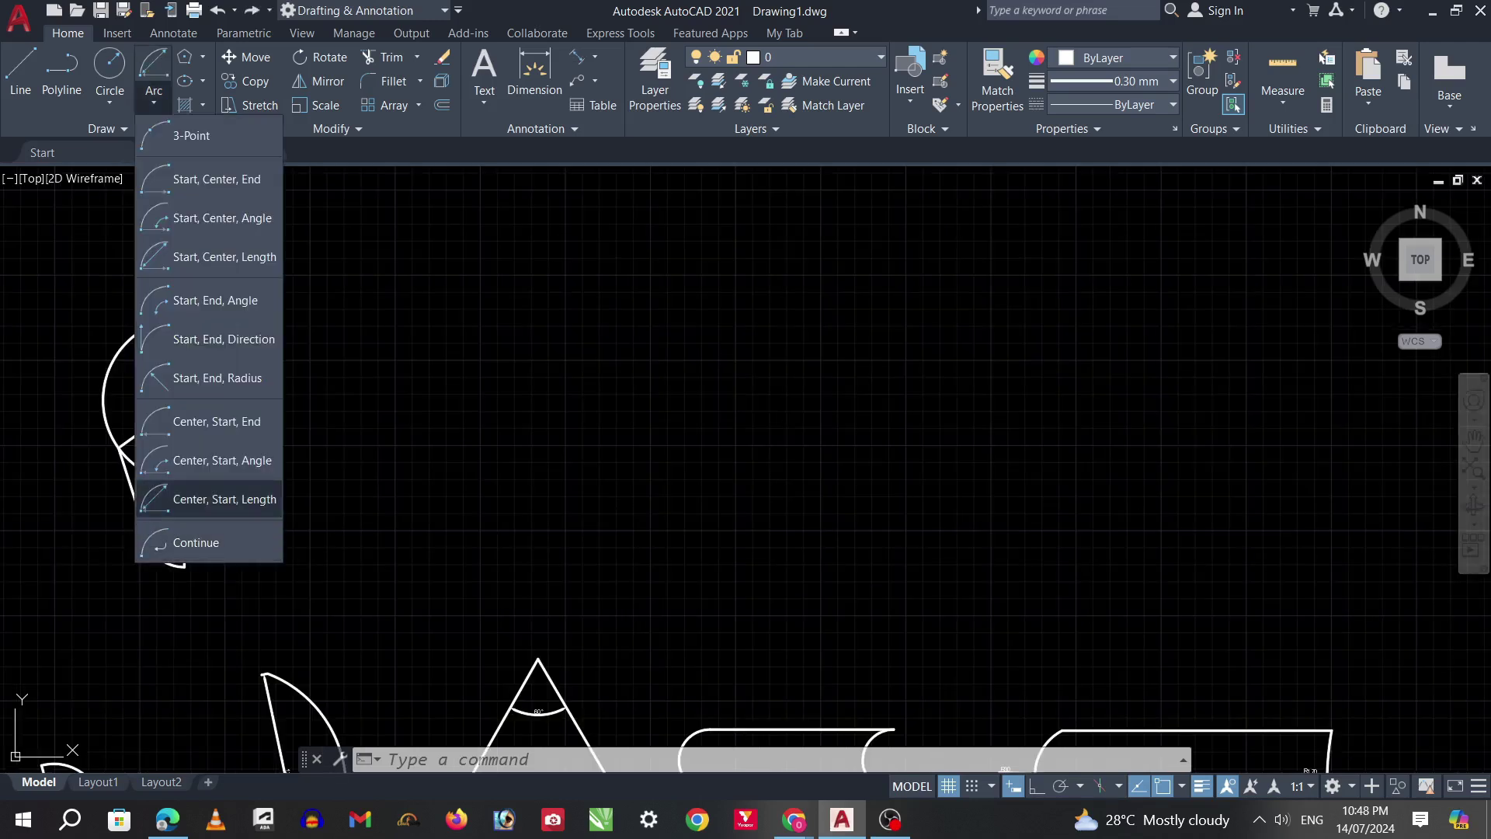
pyautogui.click(217, 499)
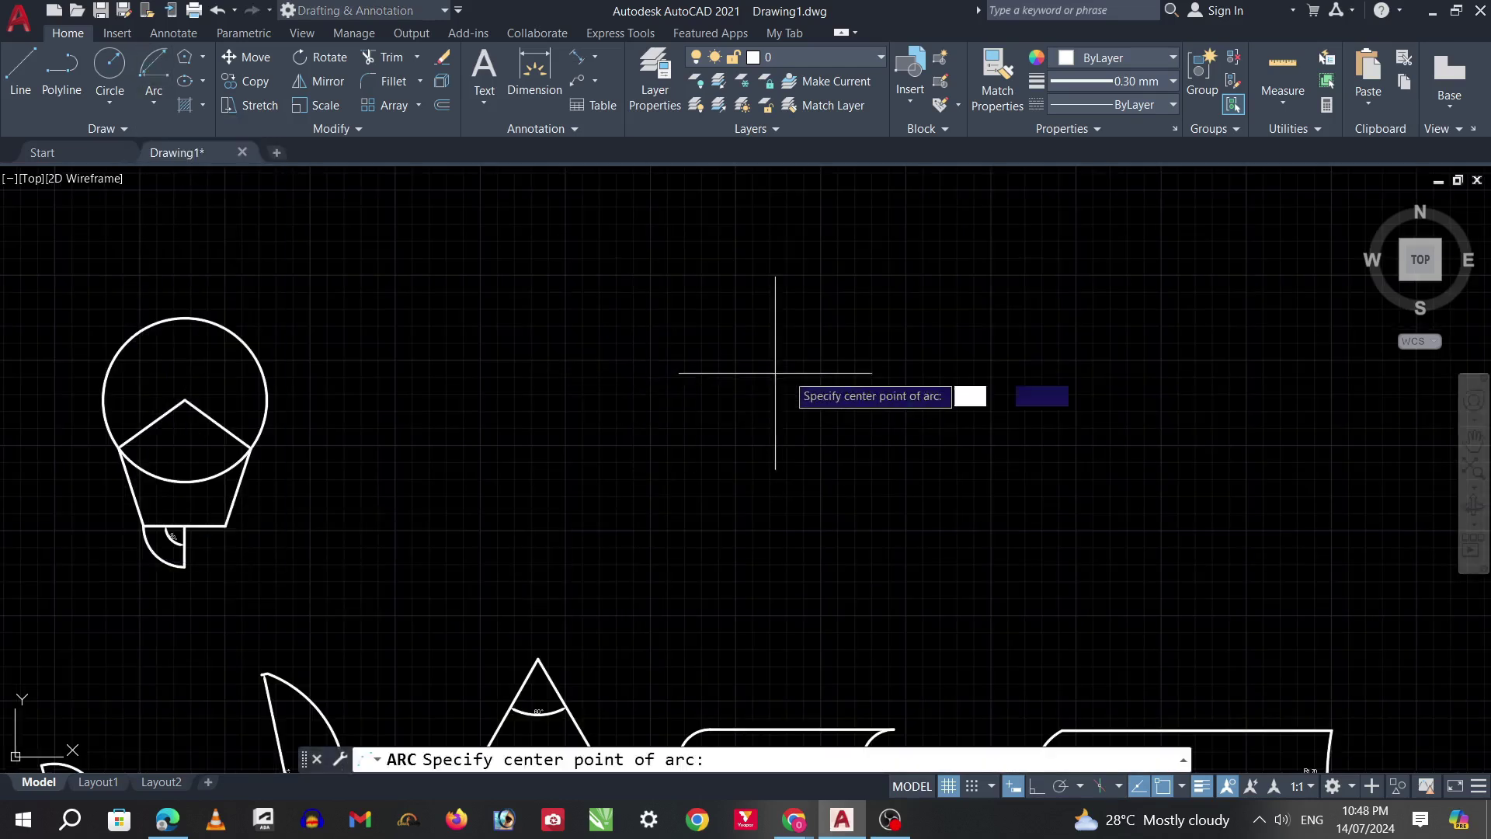
pyautogui.click(738, 361)
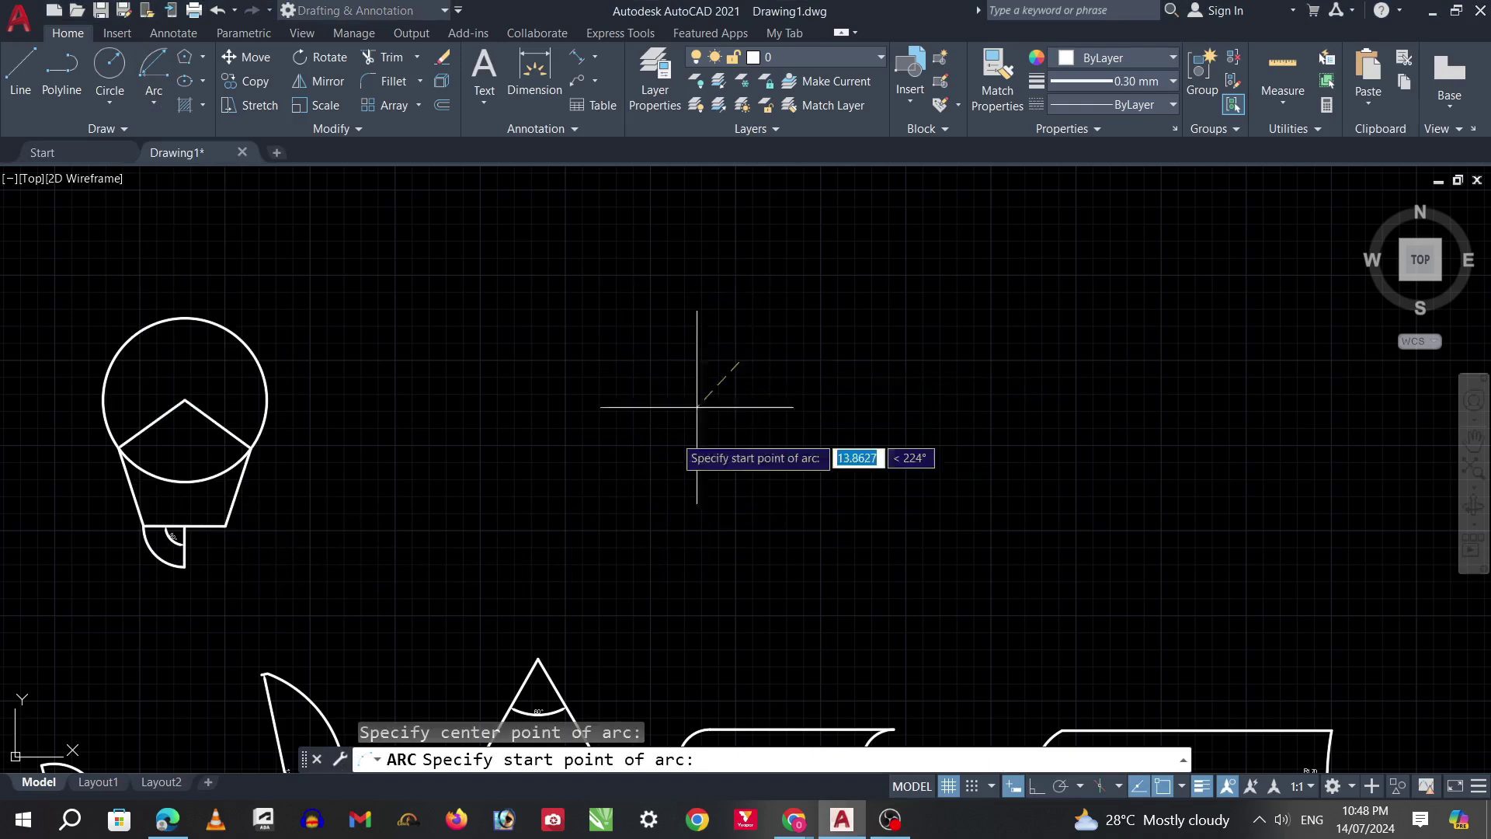
pyautogui.click(649, 530)
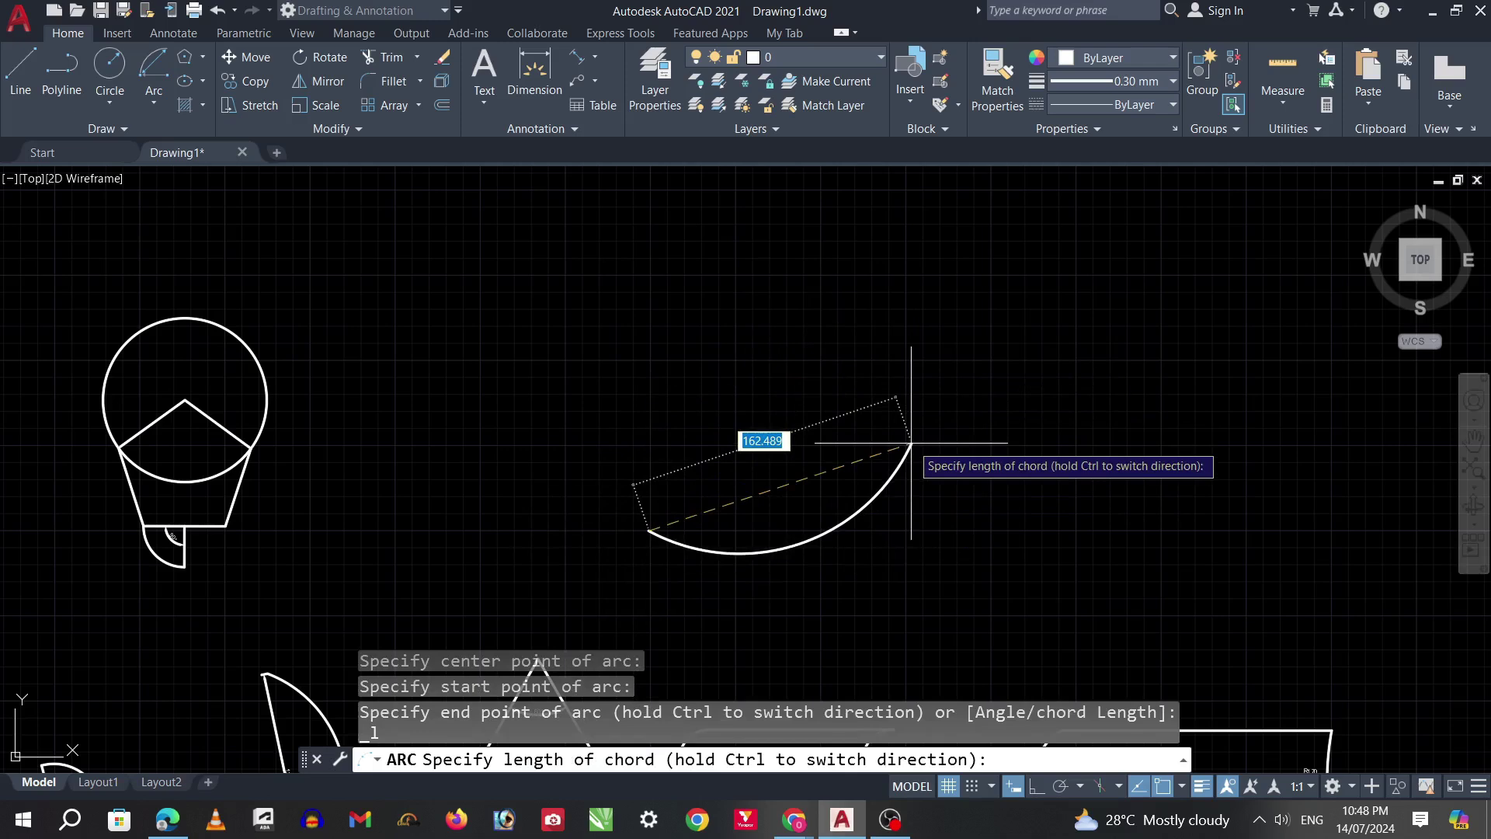
pyautogui.press('Return')
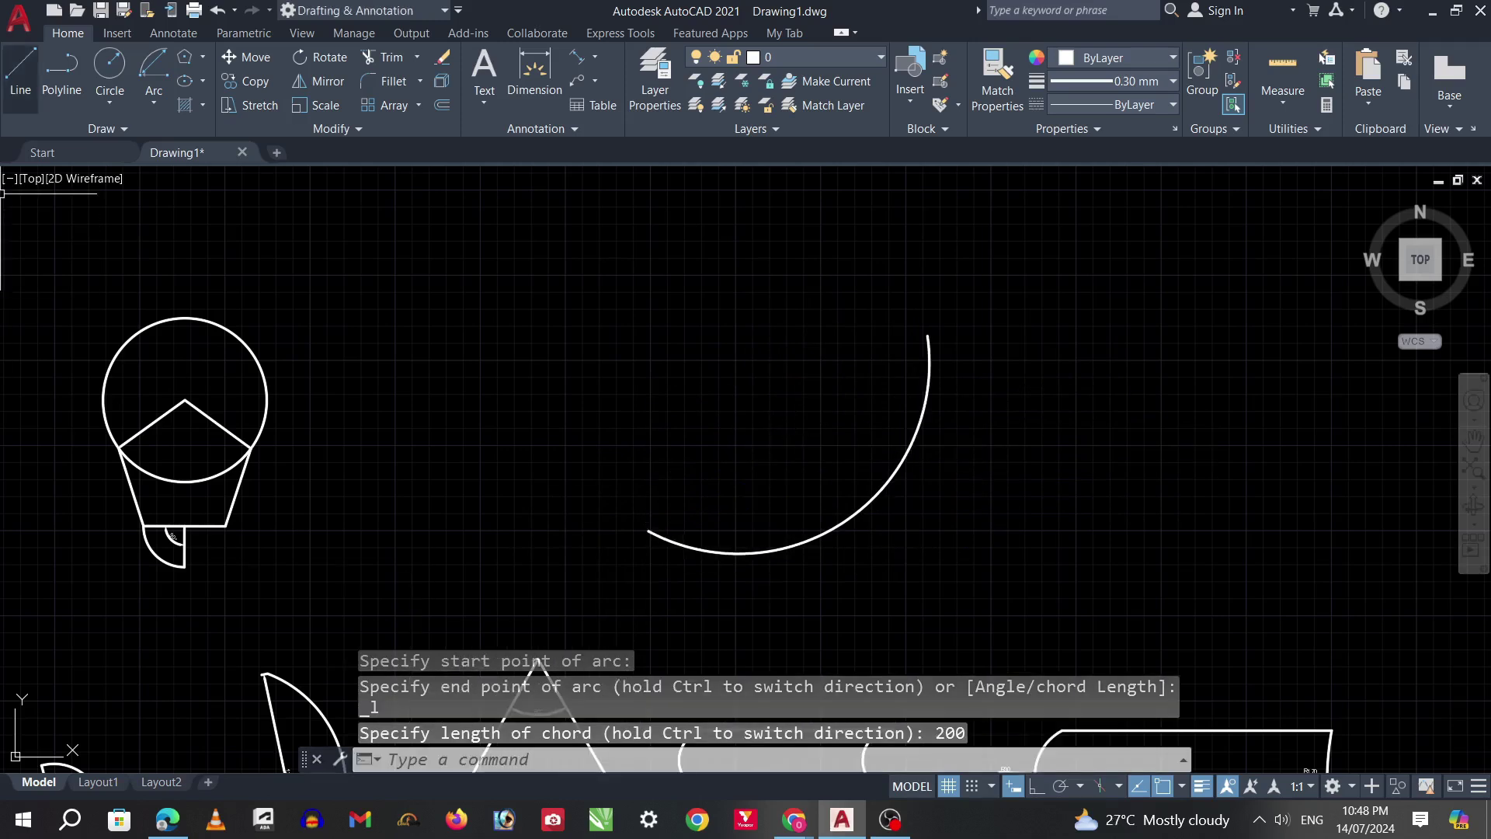
# Step: Add an aligned 200 dimension between the arc's two endpoints
pyautogui.click(576, 57)
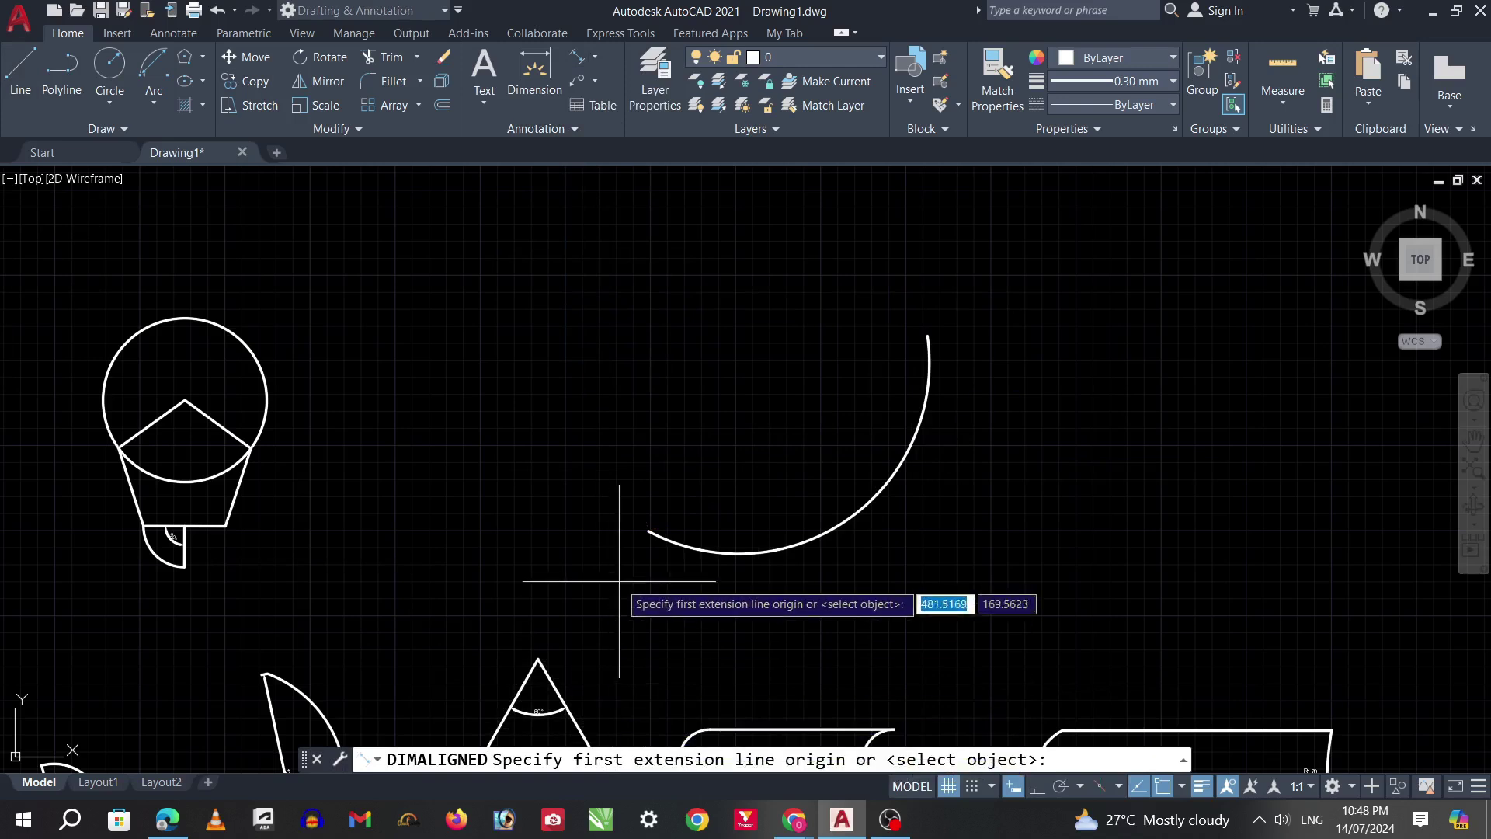
pyautogui.click(649, 530)
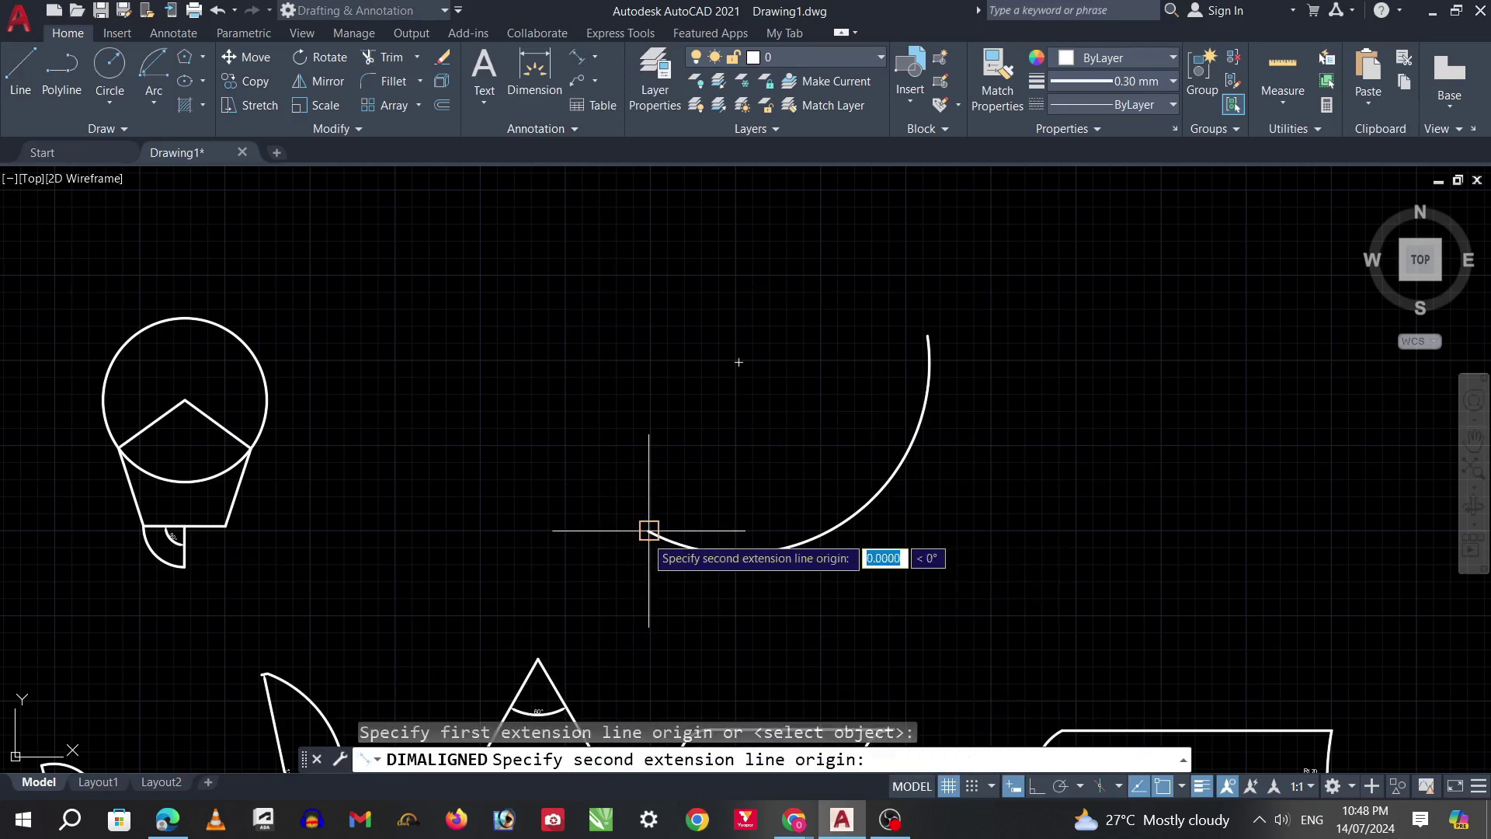
pyautogui.click(927, 336)
pyautogui.click(769, 446)
pyautogui.scroll(2, 759, 406)
pyautogui.scroll(4, 759, 414)
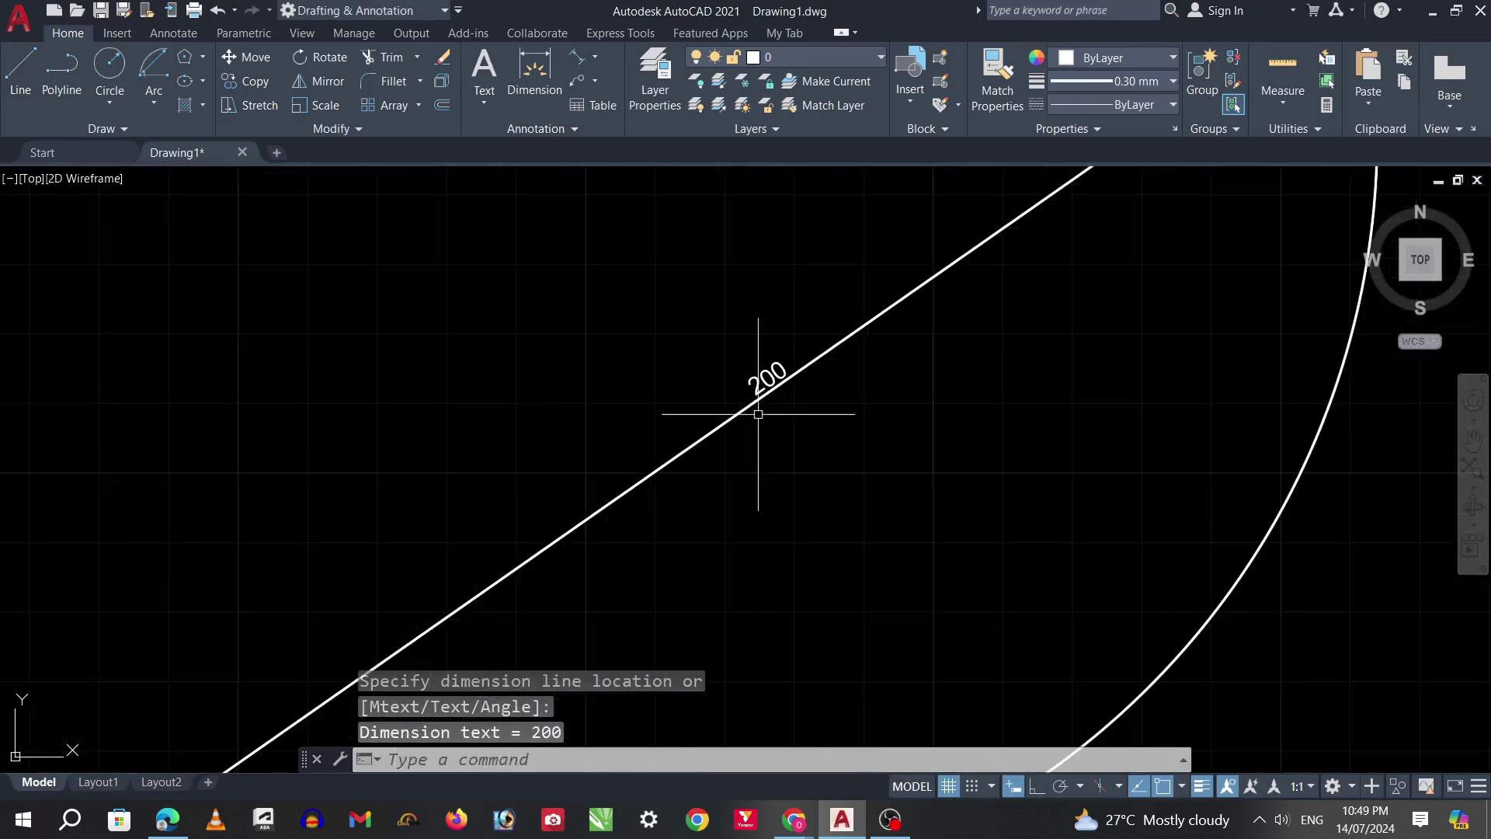
pyautogui.scroll(-3, 771, 356)
pyautogui.scroll(-4, 788, 389)
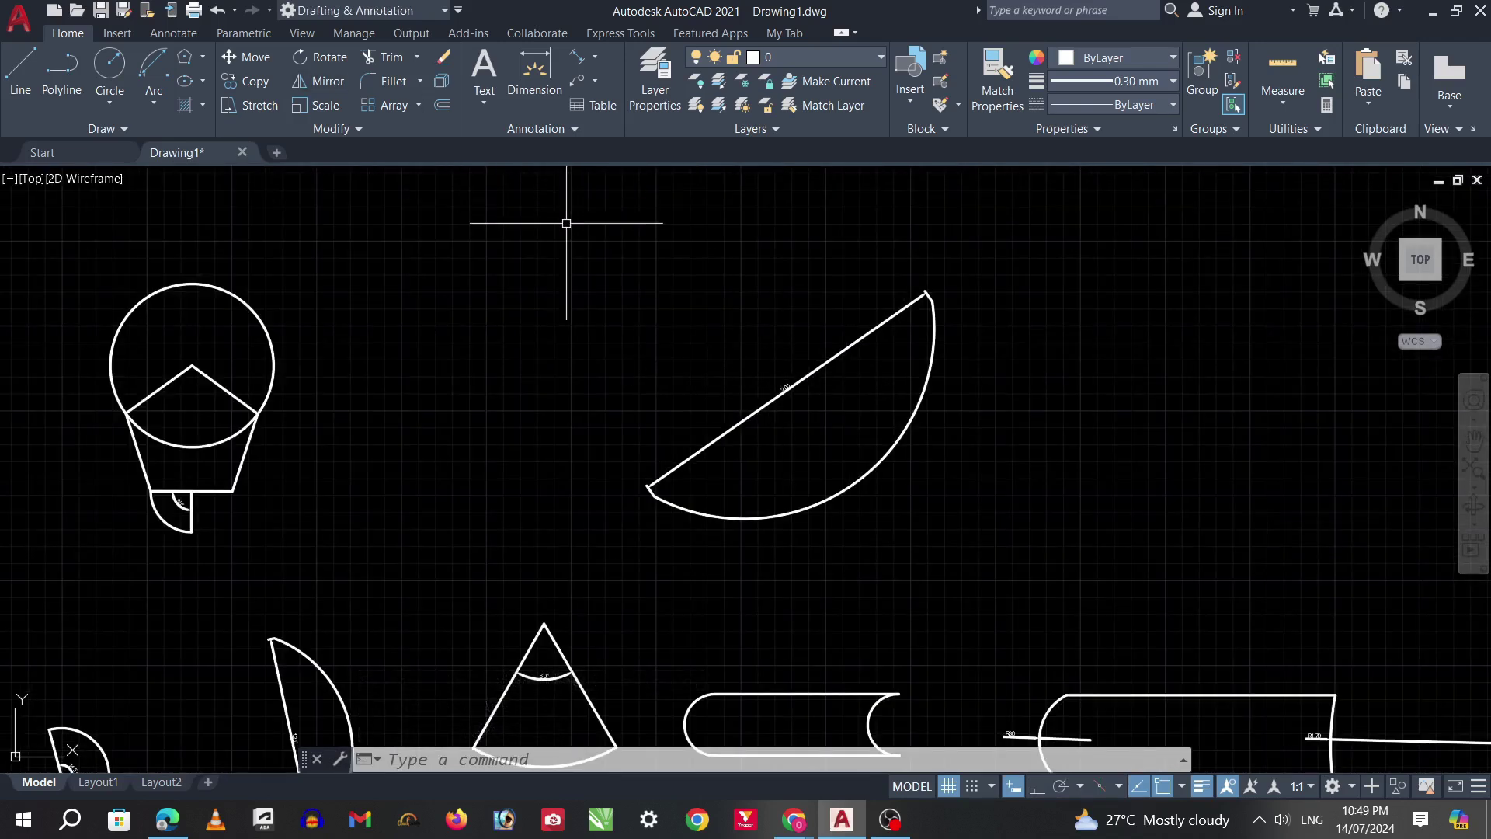
# Step: Draw two lines from the 200-chord arc's left end through an apex to its top end
pyautogui.press('l')
pyautogui.press('Return')
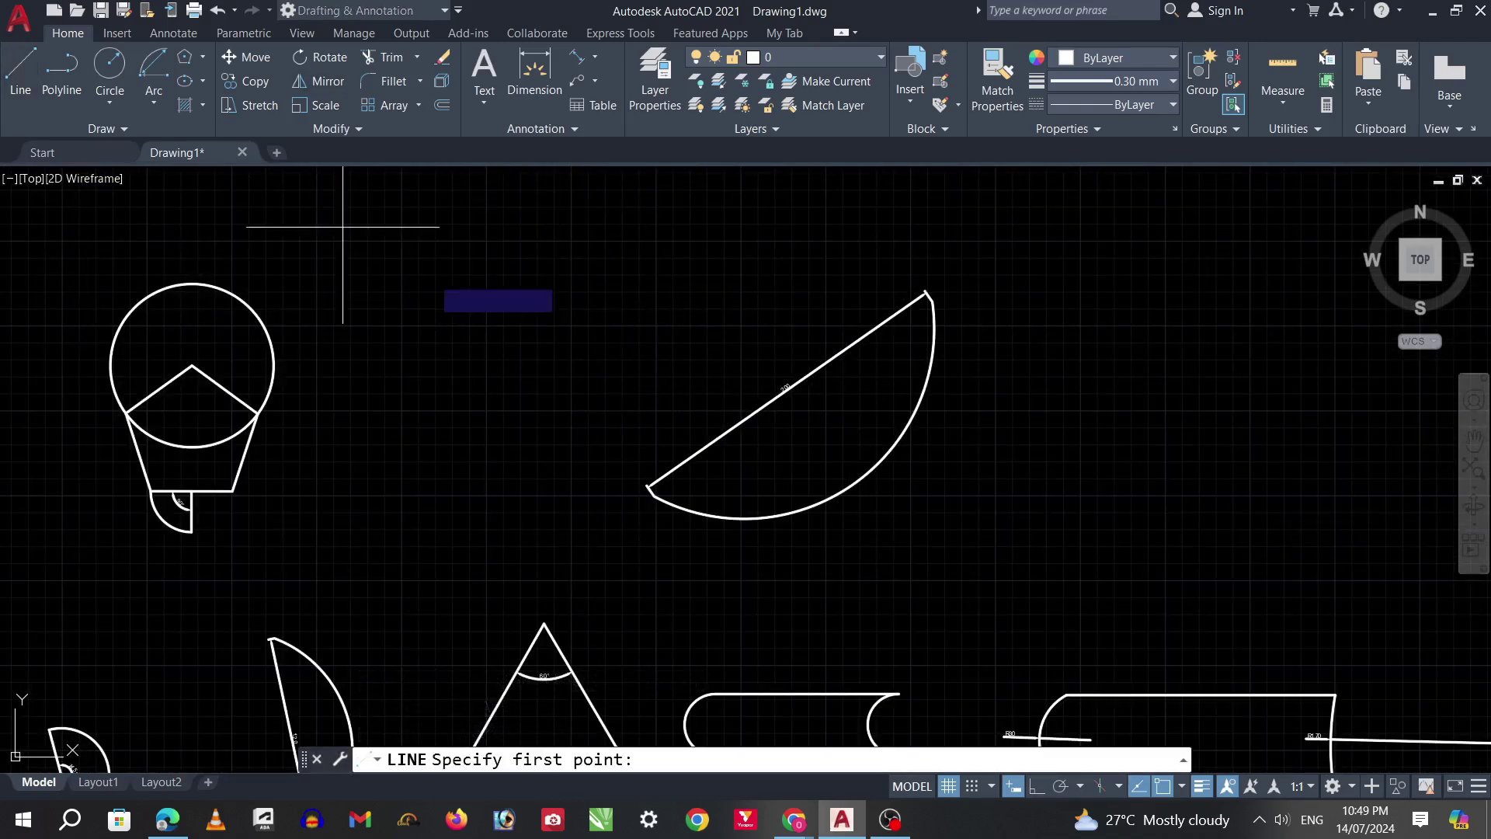
pyautogui.scroll(2, 656, 400)
pyautogui.click(648, 542)
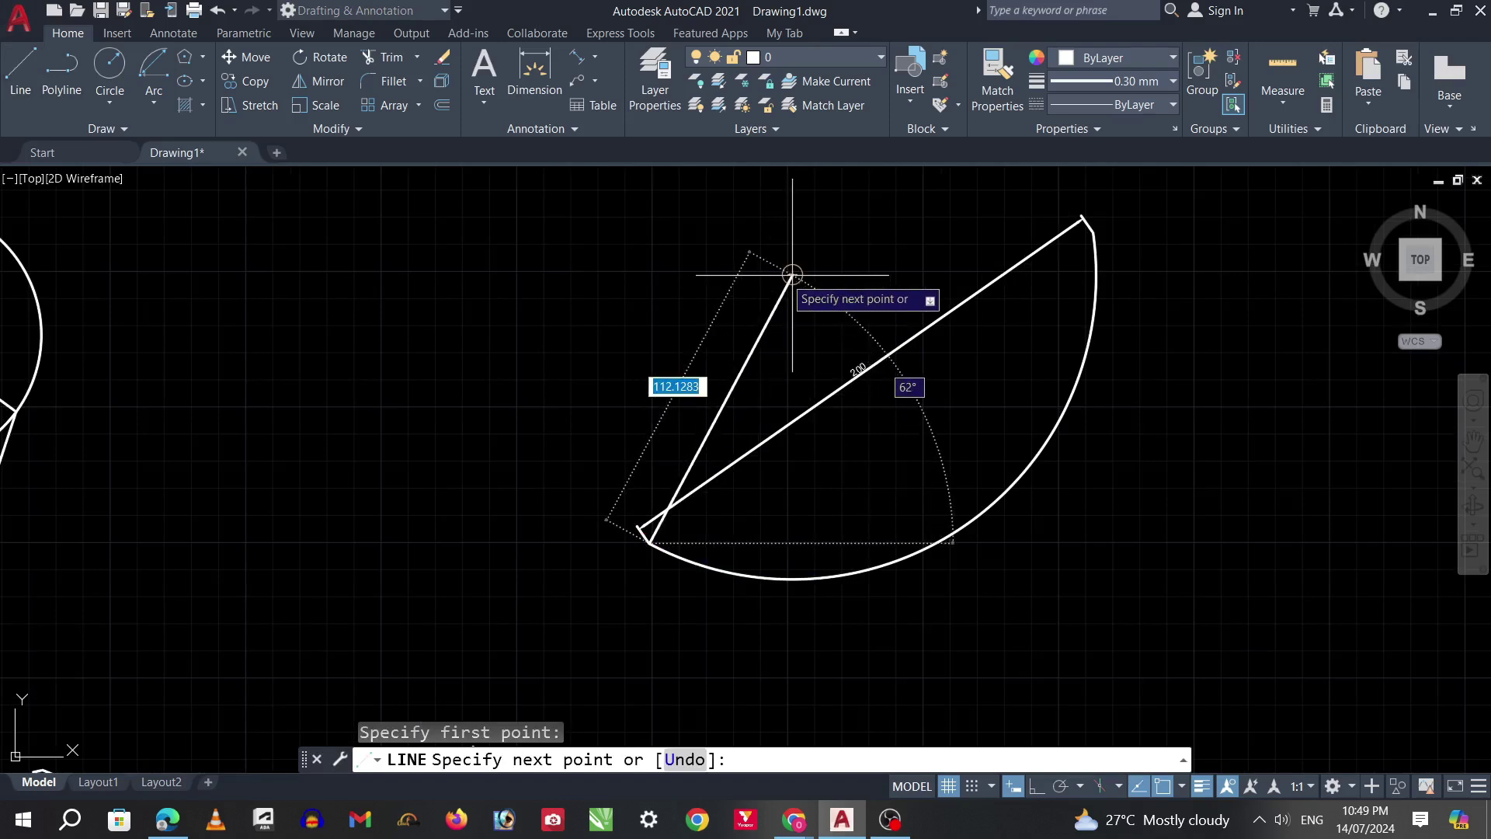
pyautogui.click(794, 273)
pyautogui.scroll(3, 1160, 242)
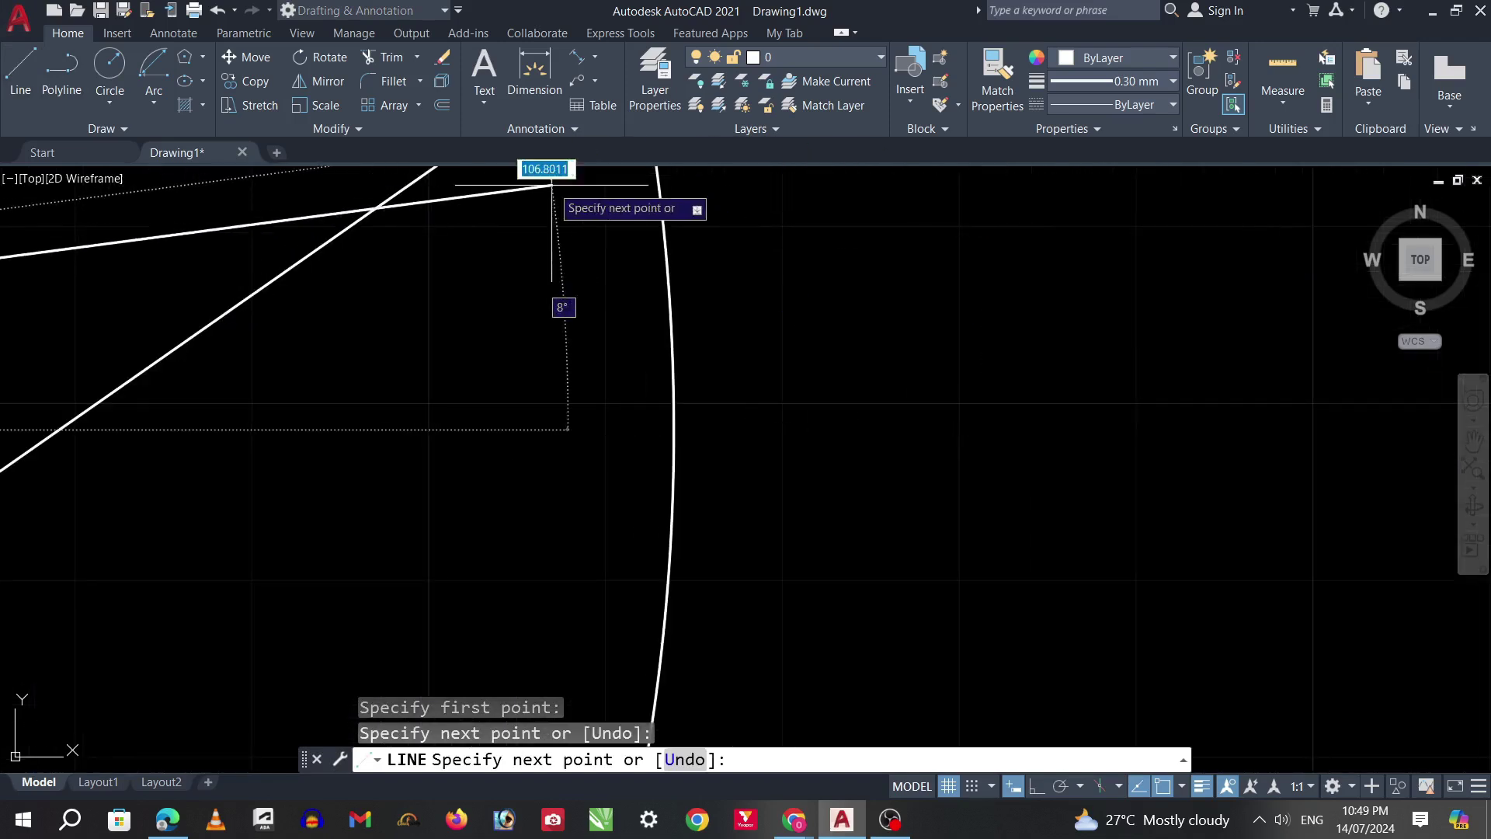
pyautogui.scroll(-3, 549, 182)
pyautogui.scroll(3, 549, 227)
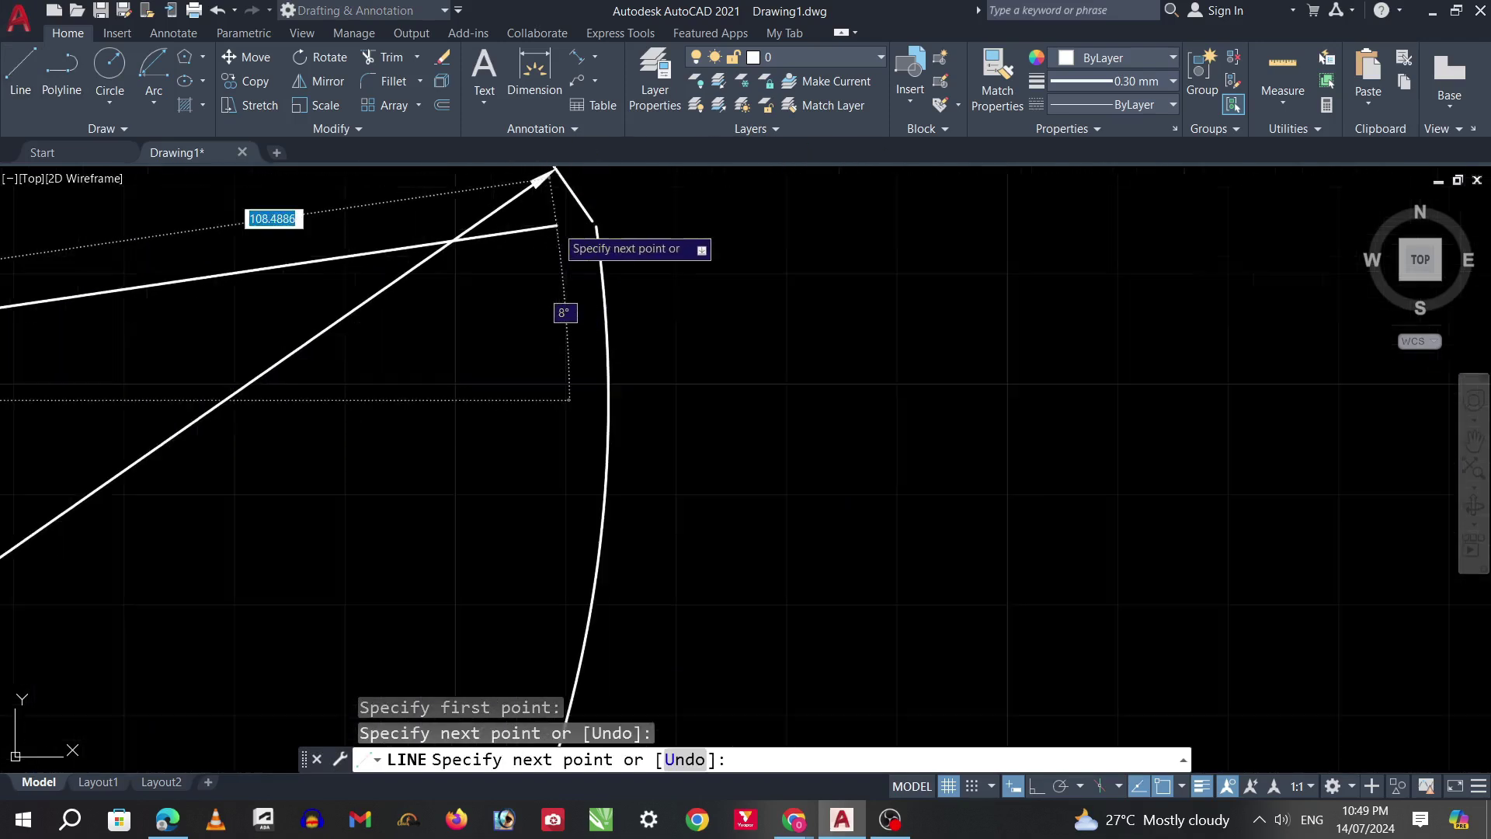
pyautogui.click(603, 234)
pyautogui.press('Escape')
pyautogui.scroll(-3, 988, 395)
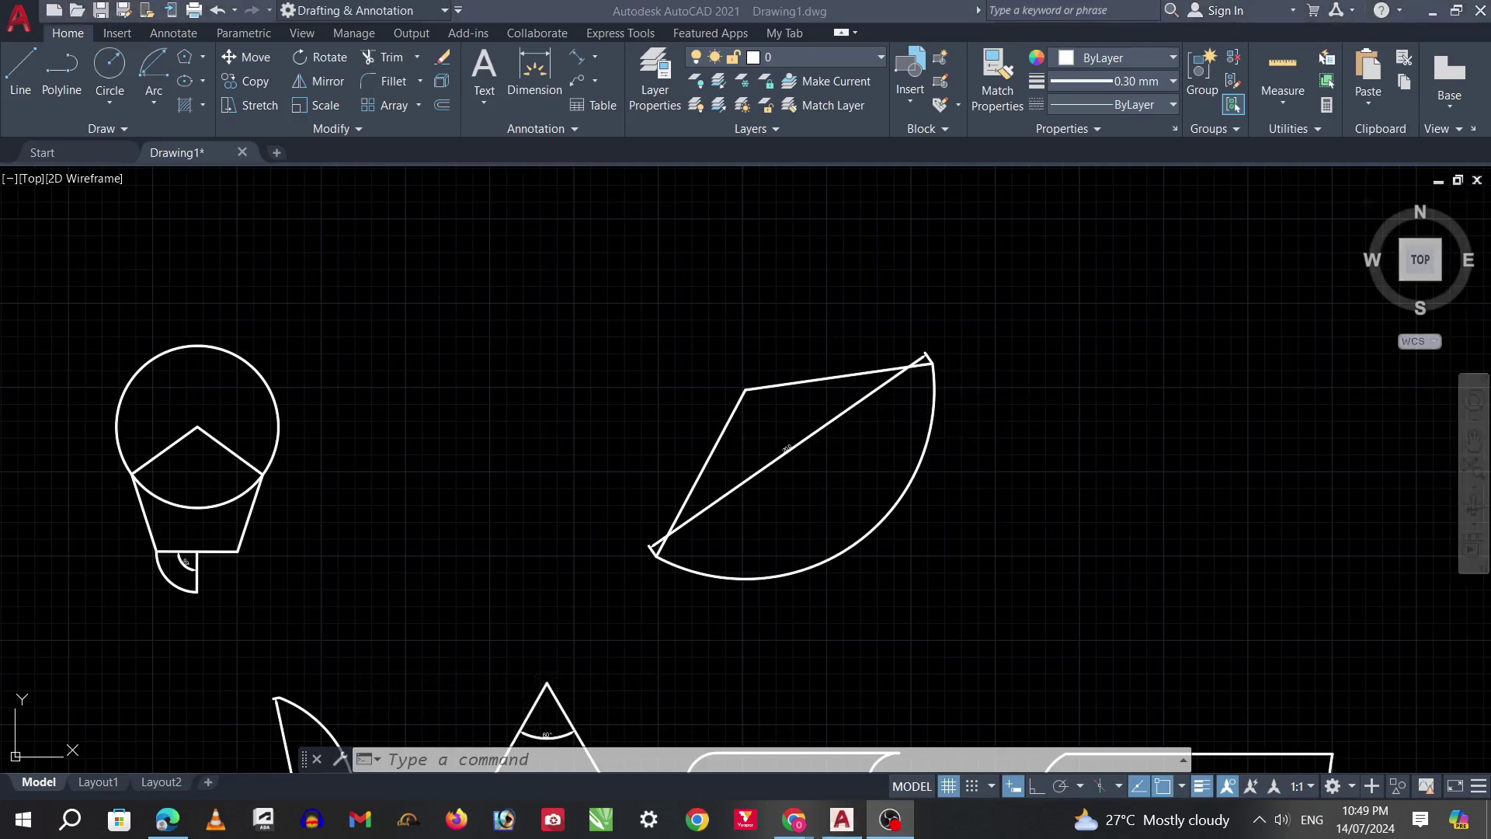
pyautogui.scroll(-2, 753, 555)
pyautogui.click(154, 98)
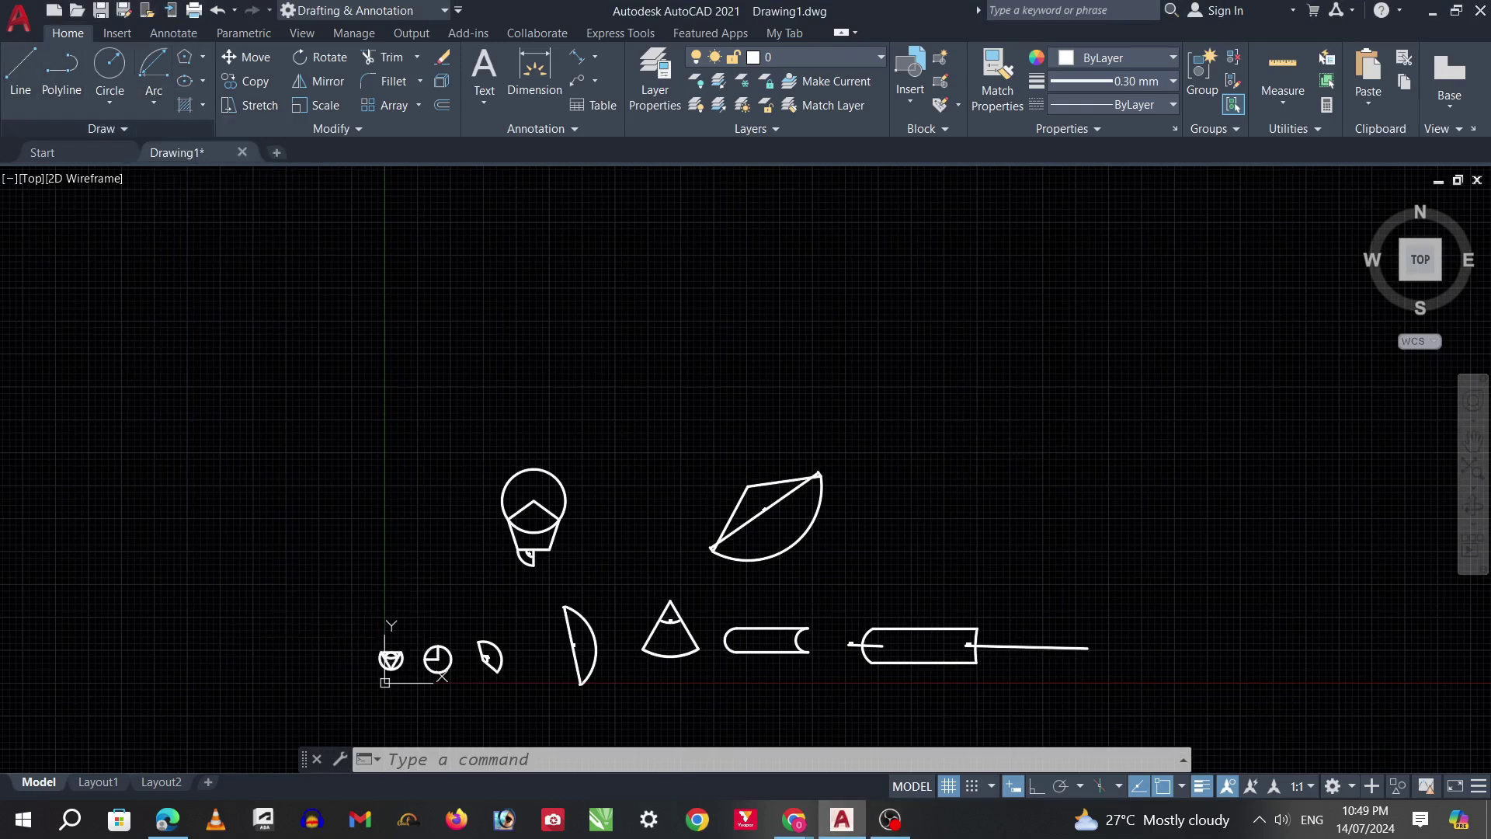
# Step: Draw a 3-Point arc, an open near-circle curve, right of the leaf-shaped figure
pyautogui.click(154, 100)
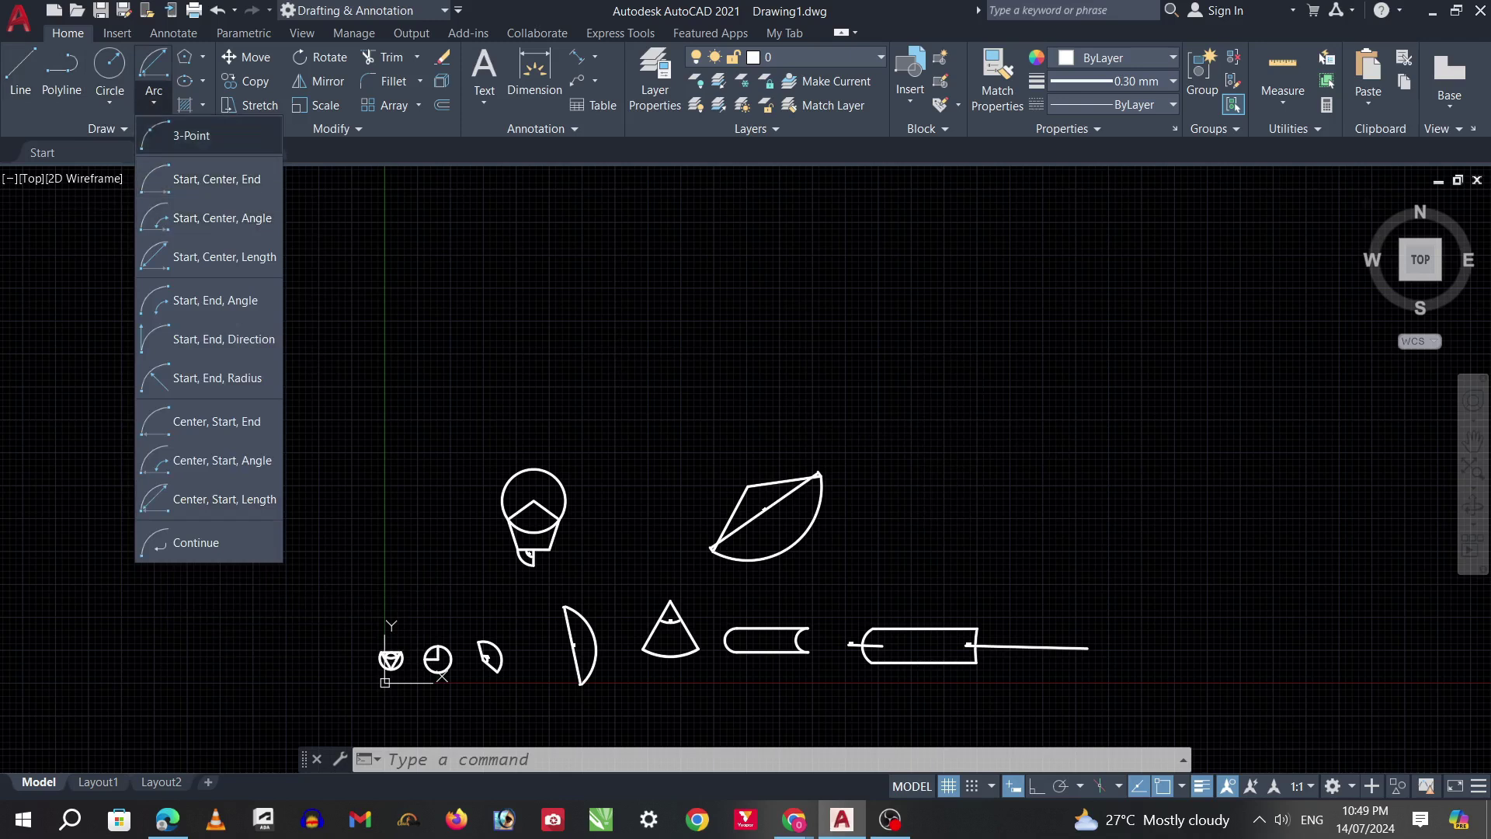
pyautogui.click(175, 135)
pyautogui.click(909, 490)
pyautogui.click(1003, 463)
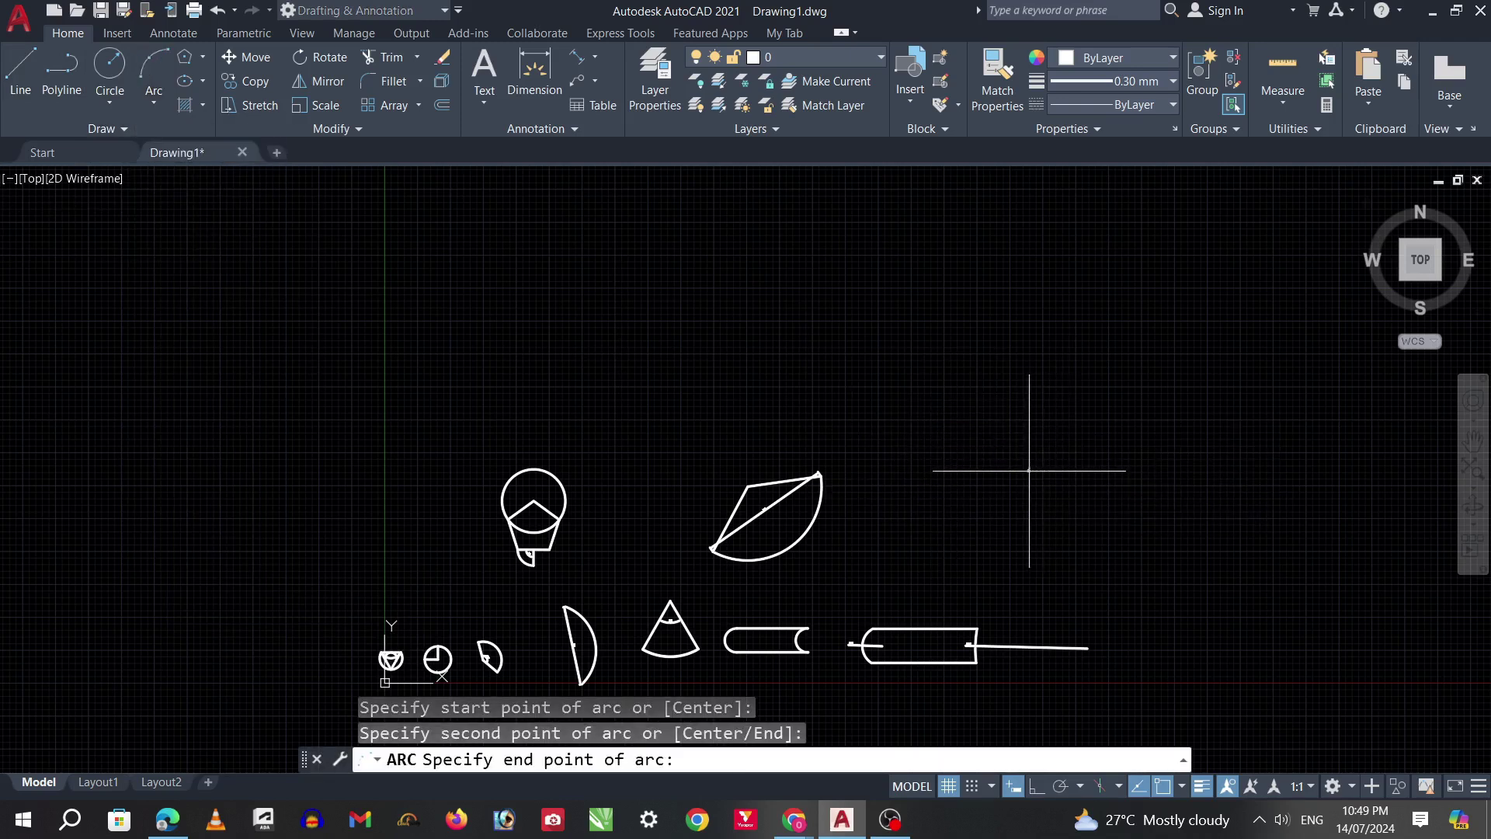
pyautogui.click(1000, 420)
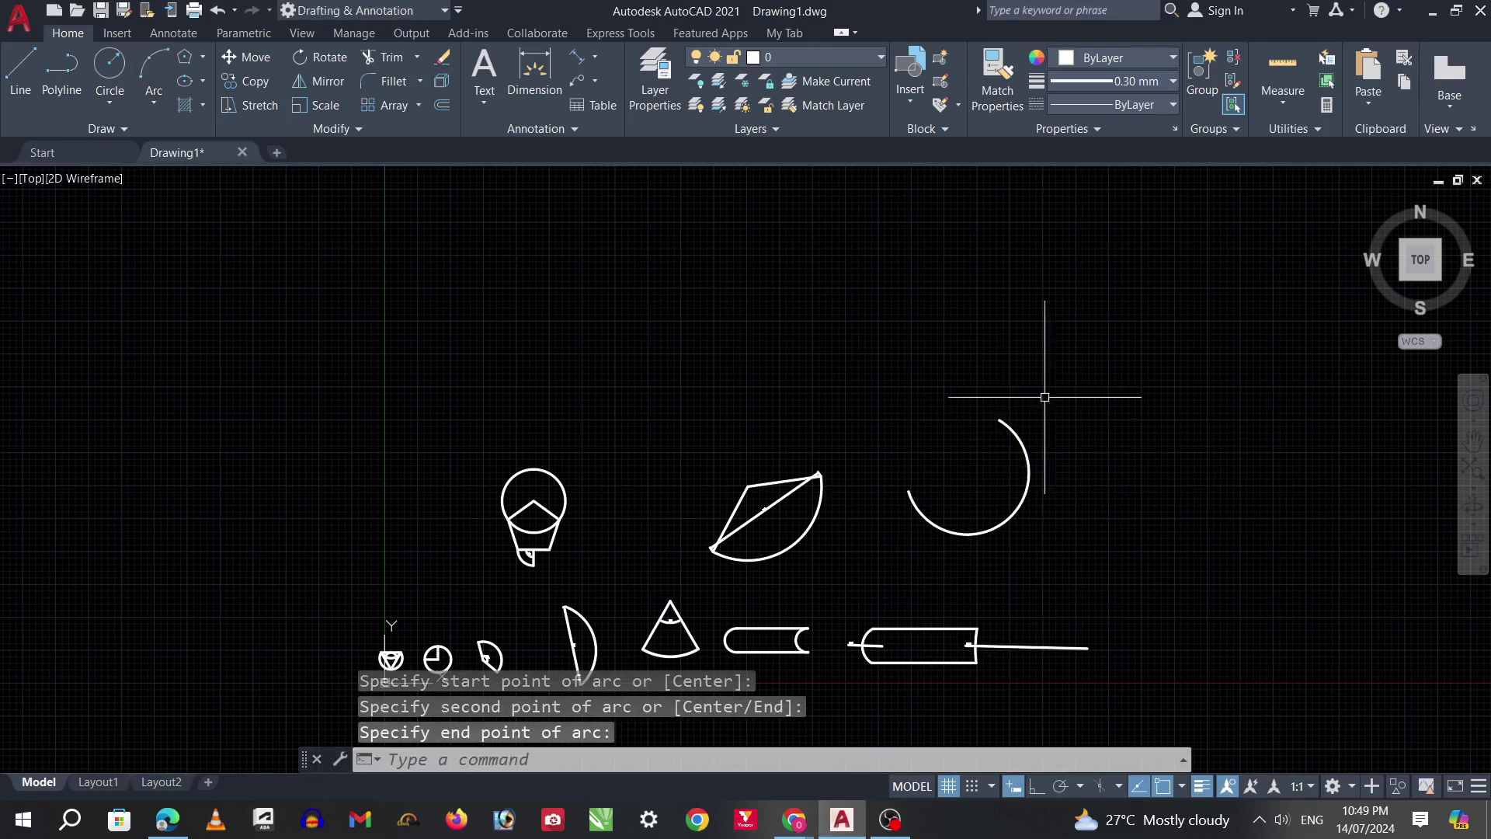
pyautogui.scroll(2, 1126, 374)
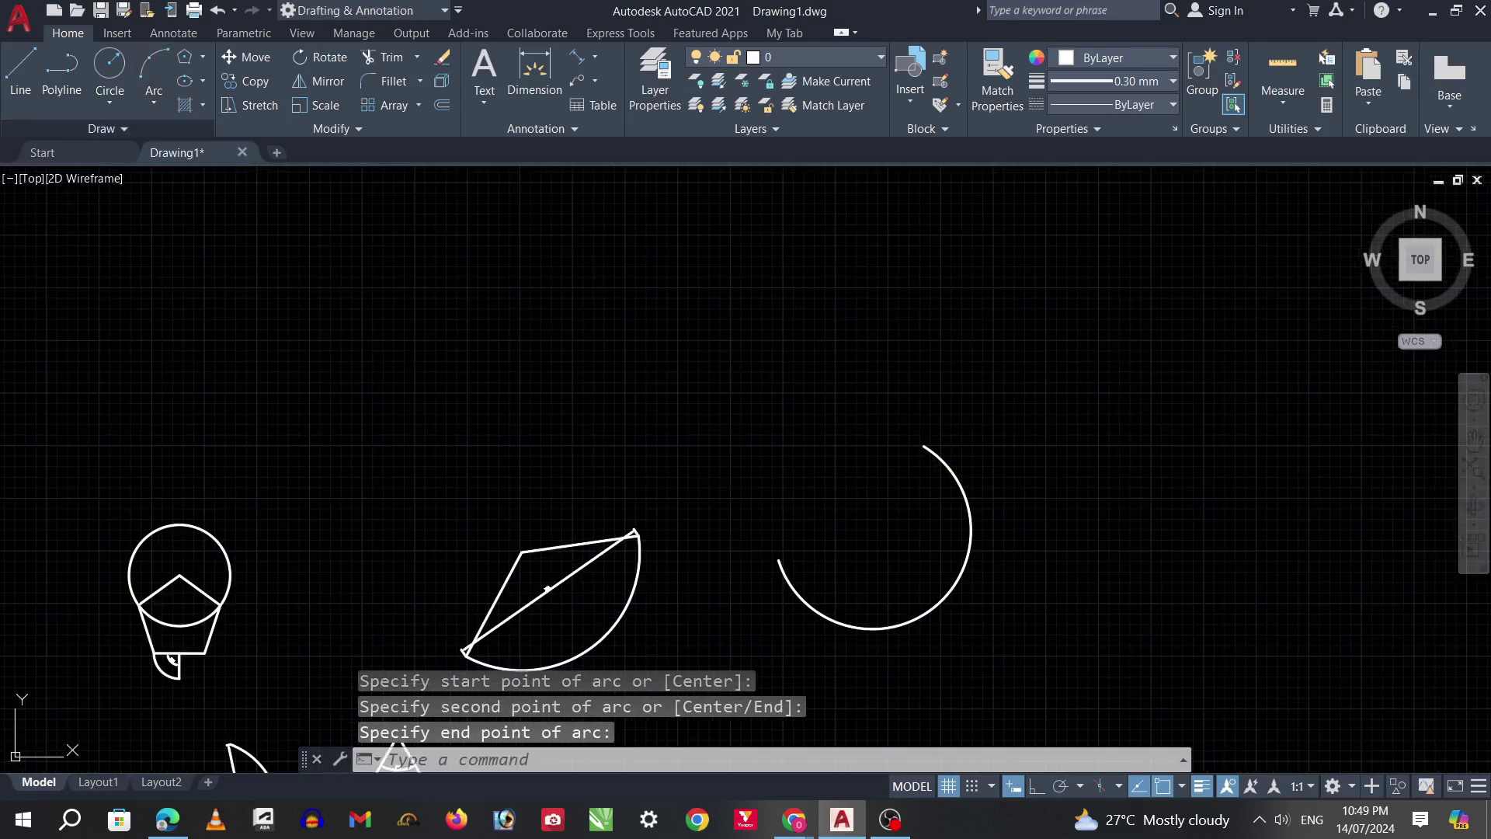
pyautogui.click(154, 101)
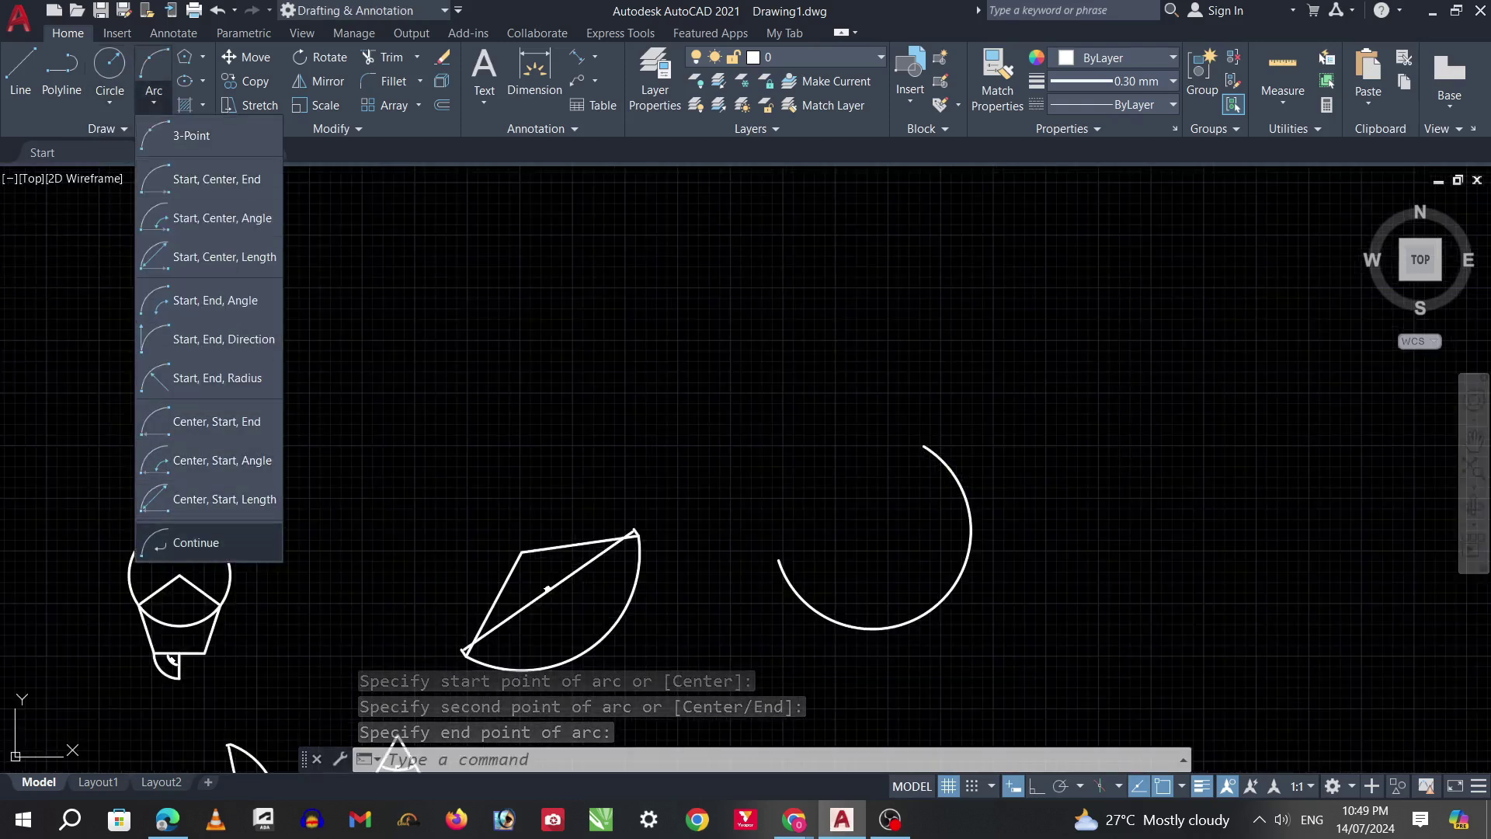
# Step: Add two tangent continued arcs, a top loop and a small inner arc, forming a spiral hook
pyautogui.click(196, 542)
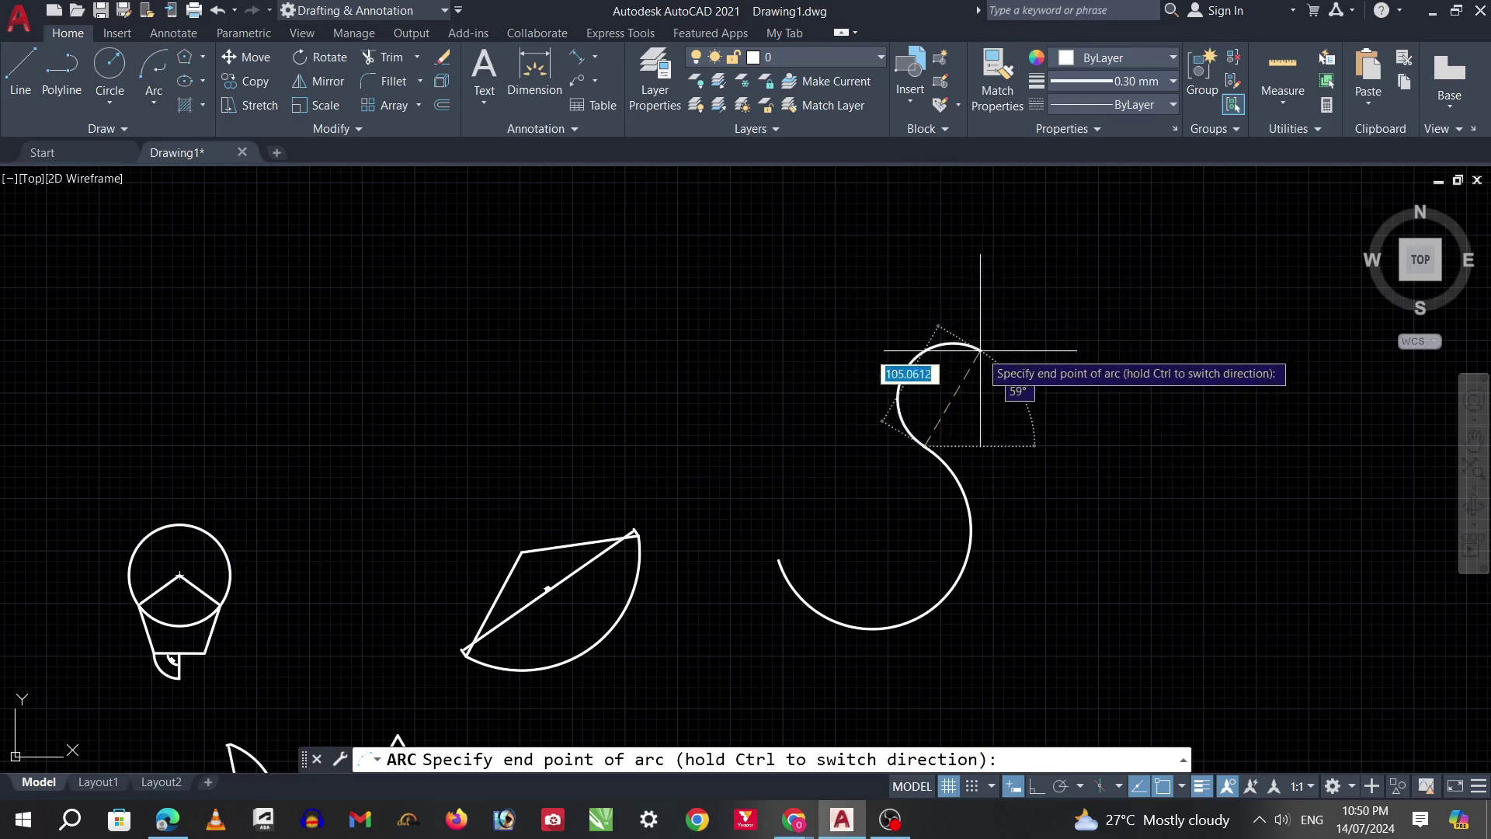
pyautogui.click(995, 436)
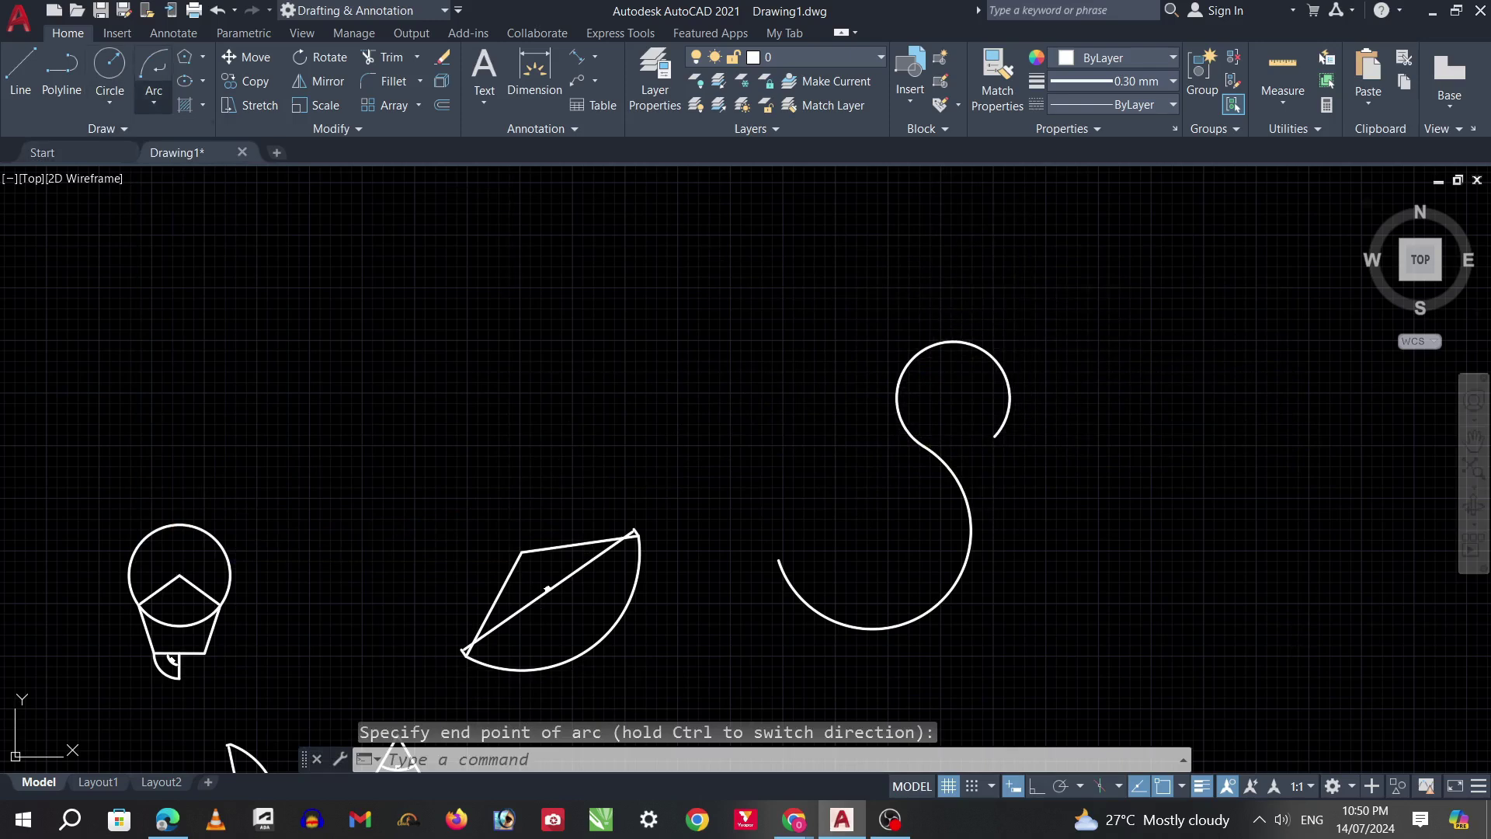
pyautogui.click(154, 103)
pyautogui.click(196, 542)
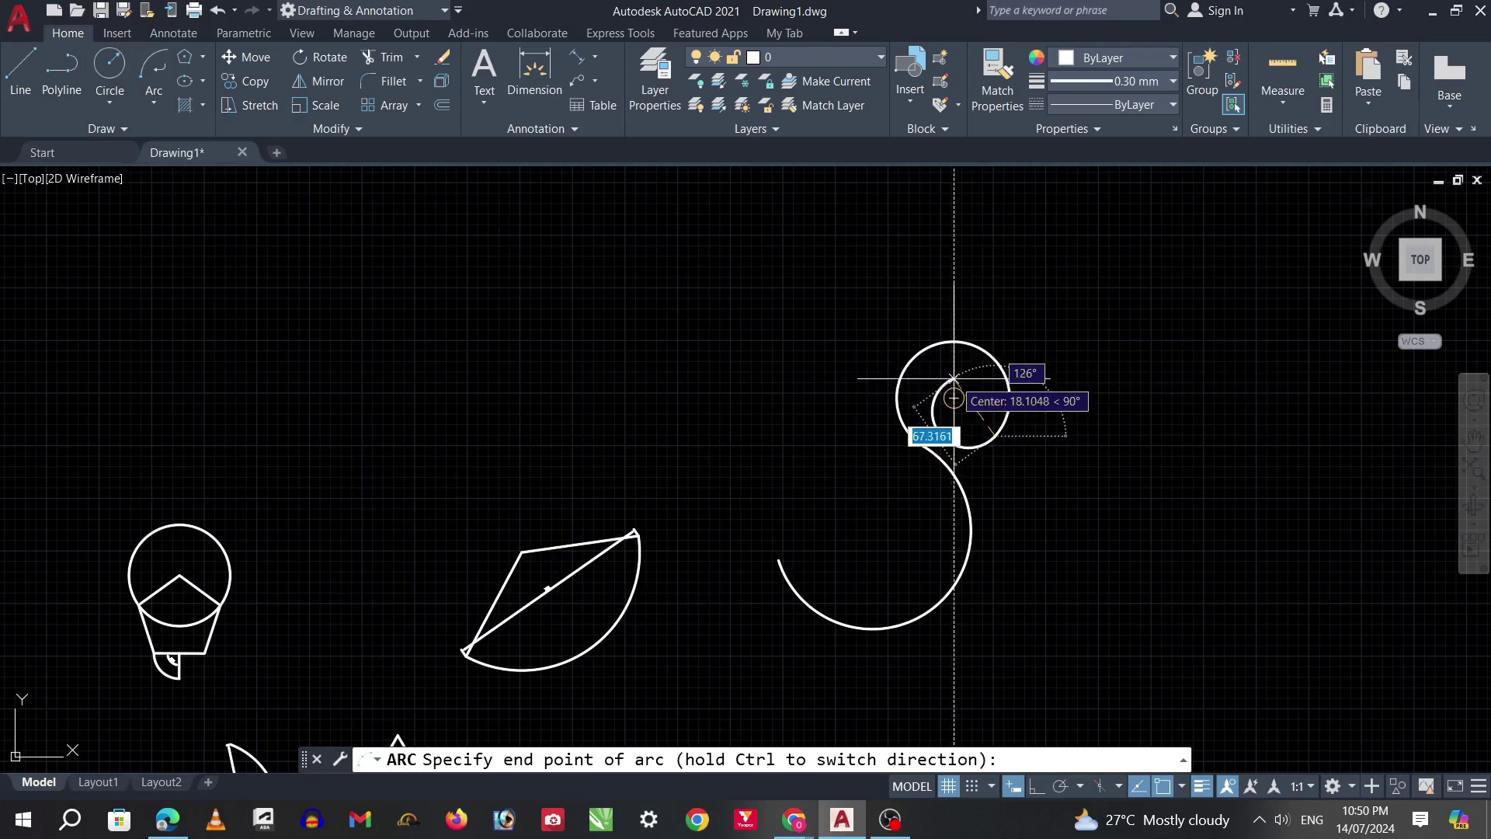
pyautogui.click(954, 378)
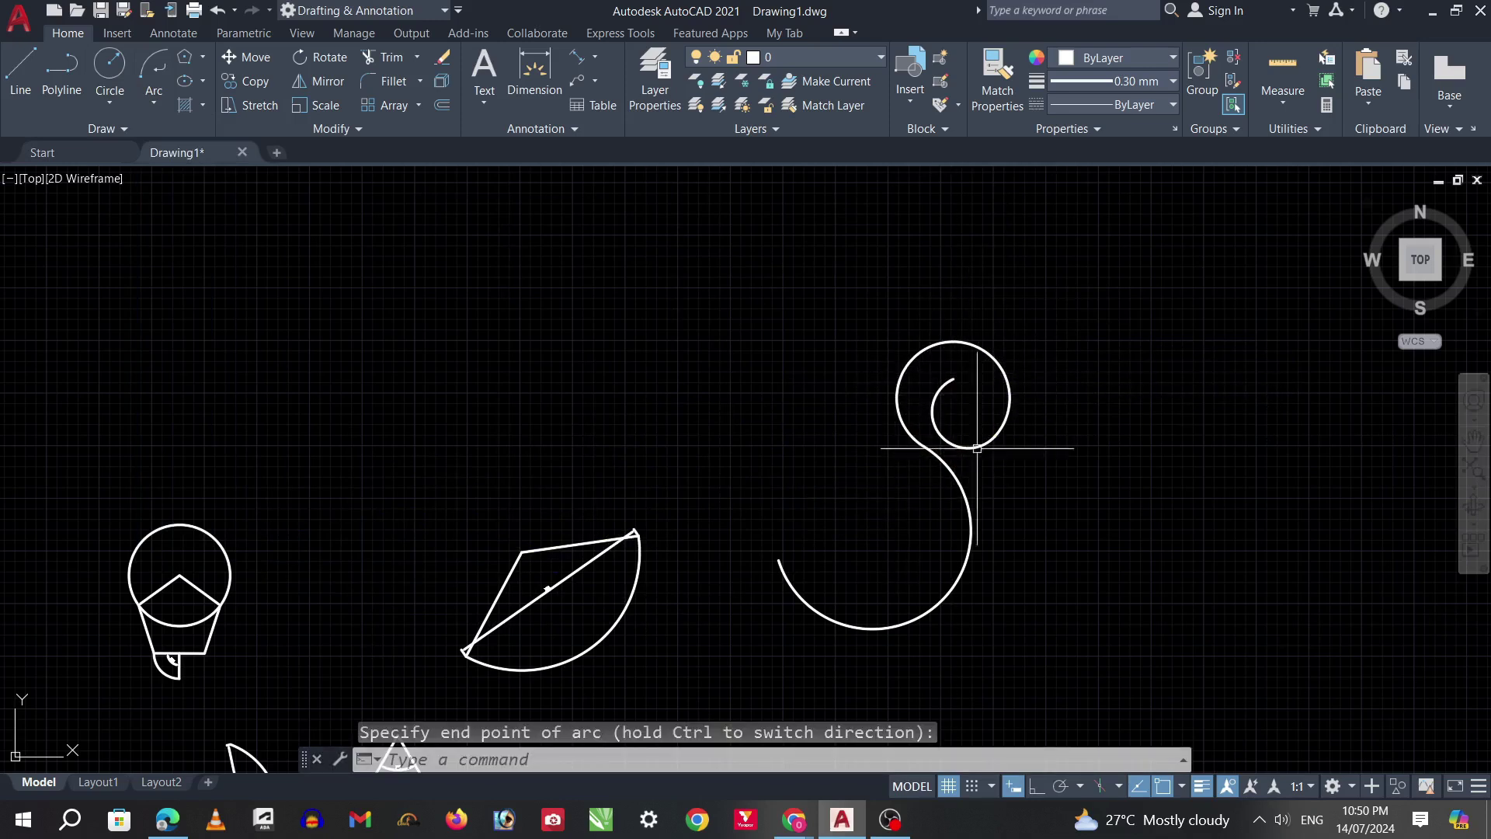